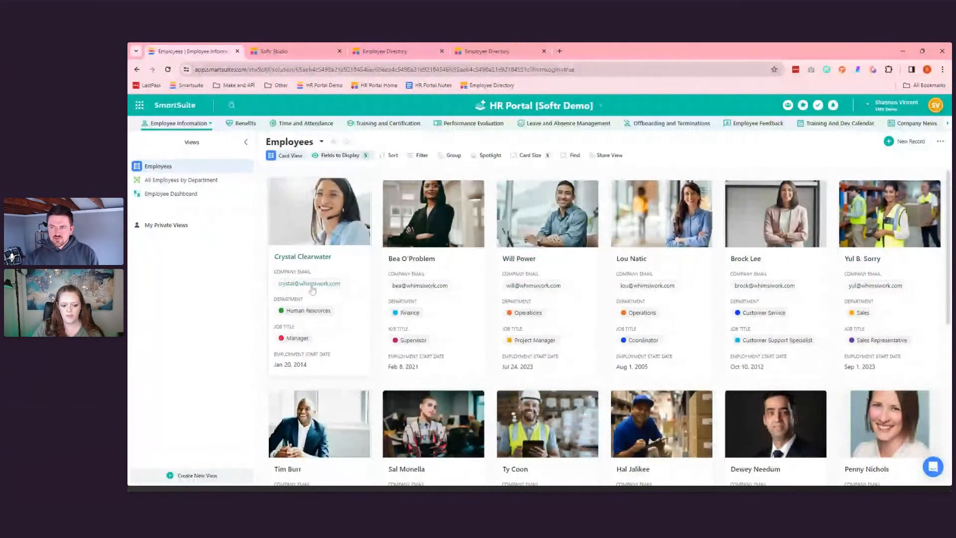
- Look through the employee cards in the Employees view
scroll(312, 290, down, 2)
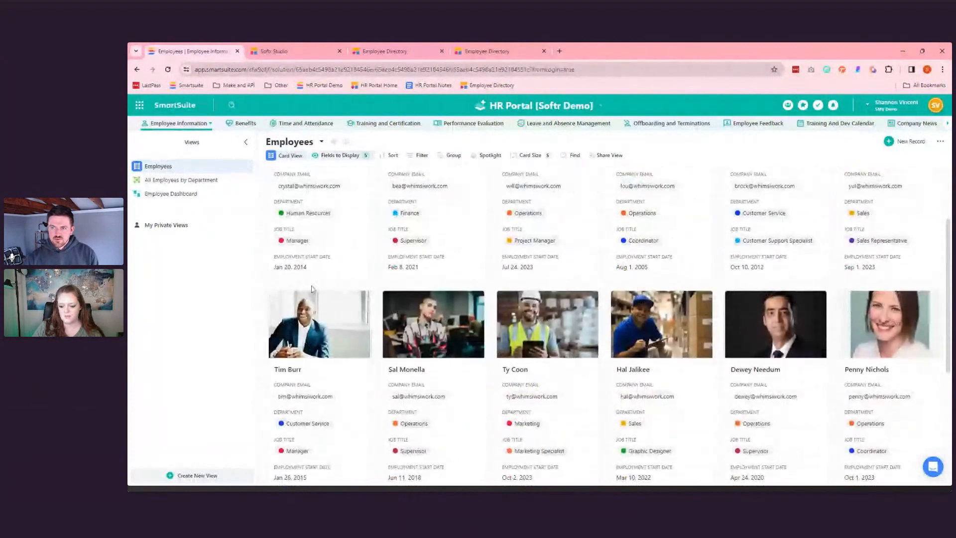
scroll(312, 289, down, 1)
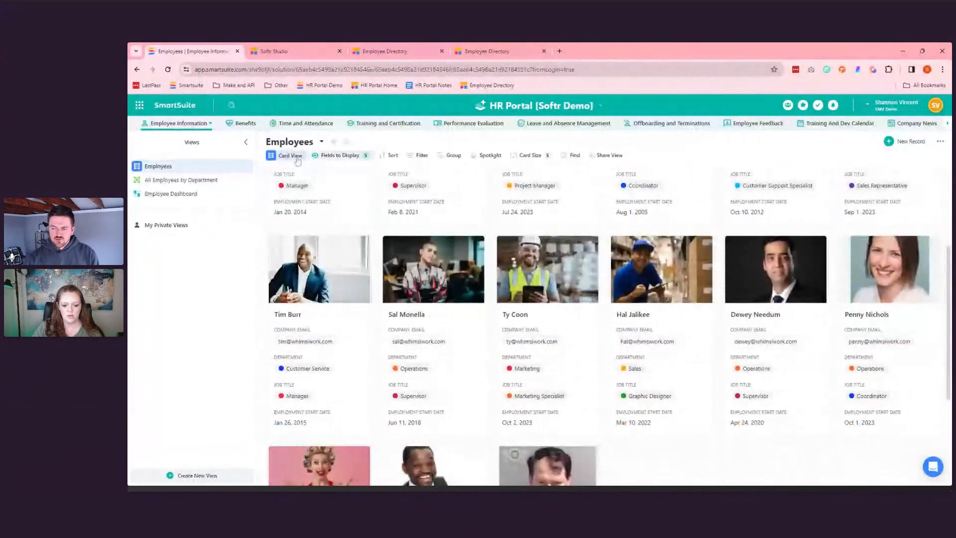
scroll(333, 335, up, 1)
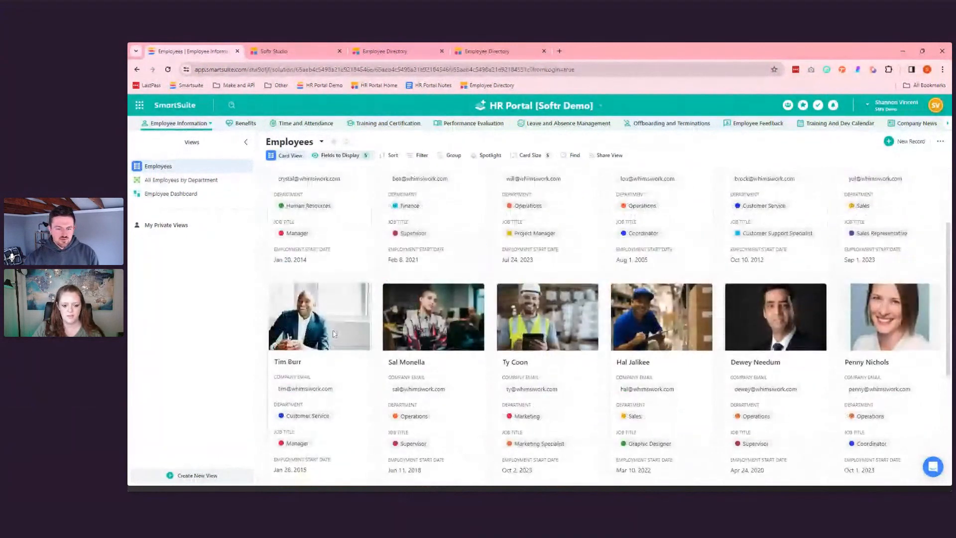
scroll(333, 333, up, 1)
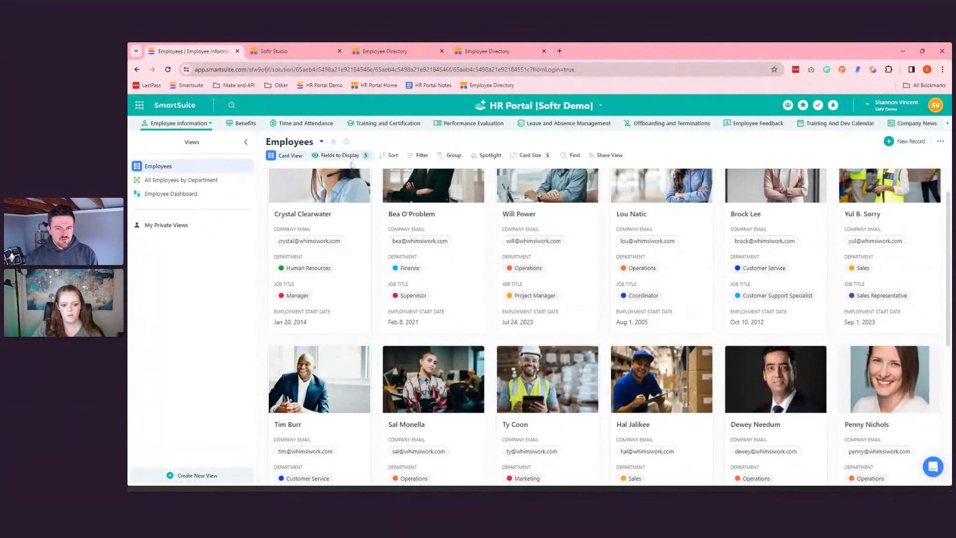
scroll(357, 281, up, 1)
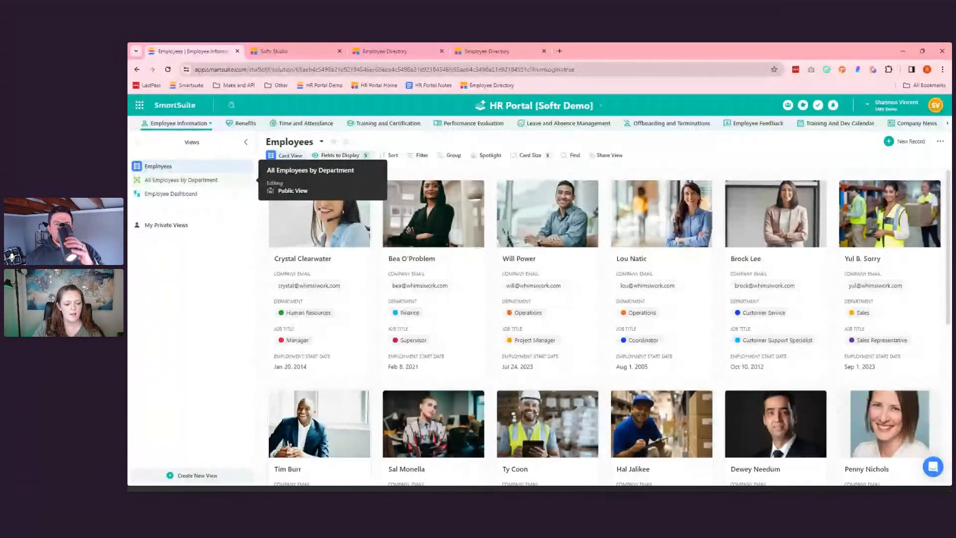
- Switch to the All Employees by Department view and open the first record in the Customer Service group
click(187, 182)
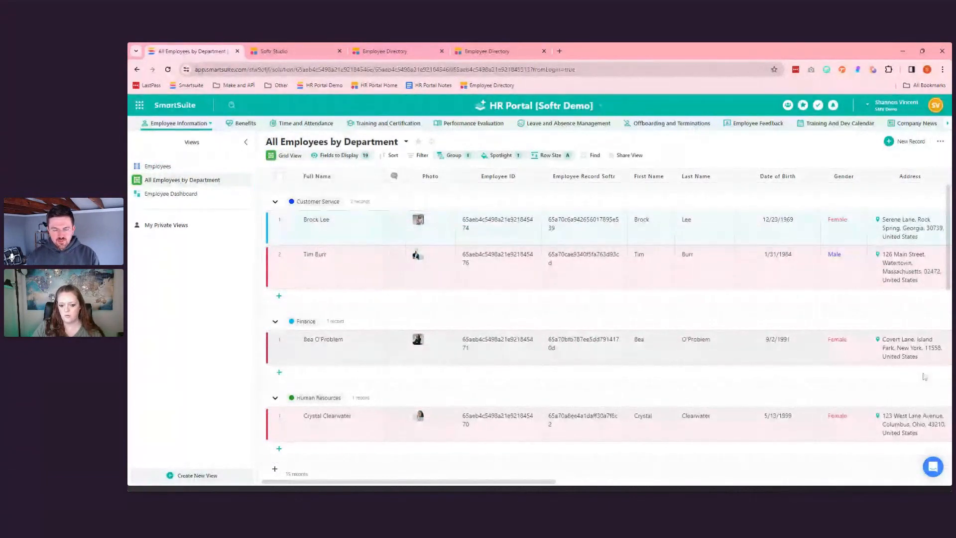
click(498, 349)
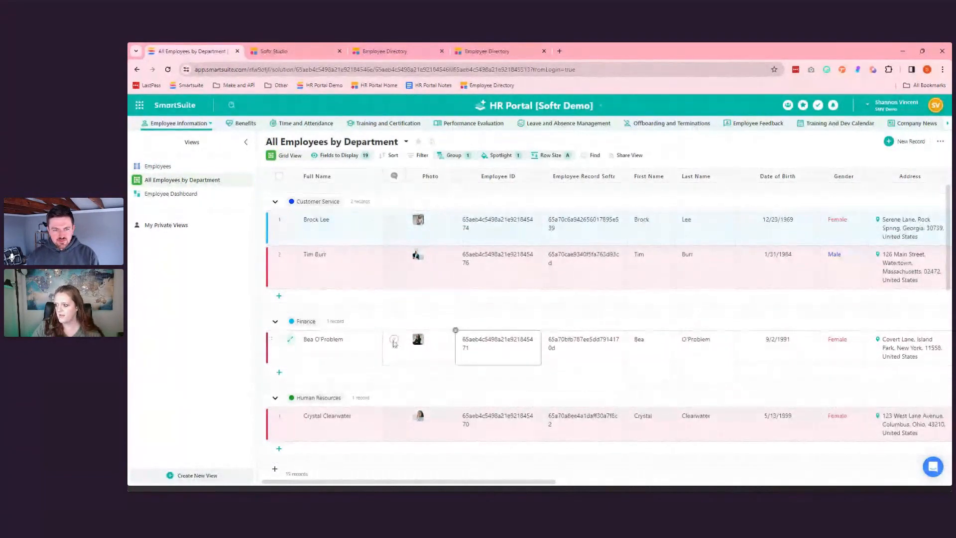
click(291, 221)
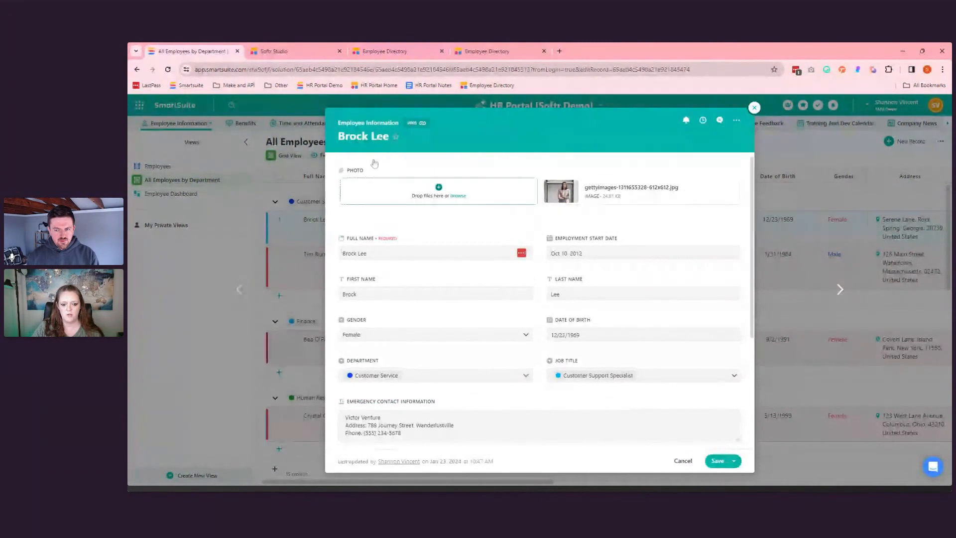
- Move the Employment Start Date field below the Last Name field in the employee record layout
scroll(716, 324, down, 4)
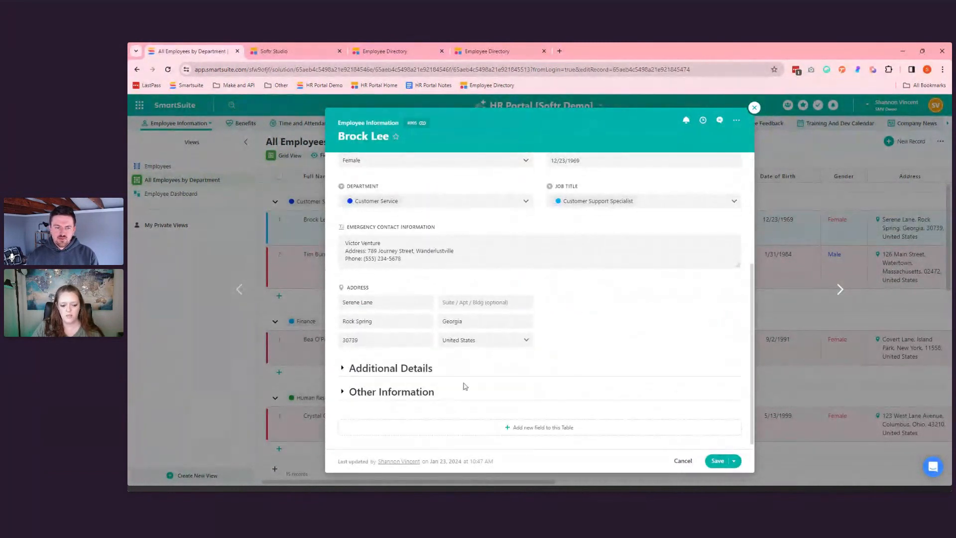
scroll(583, 346, up, 5)
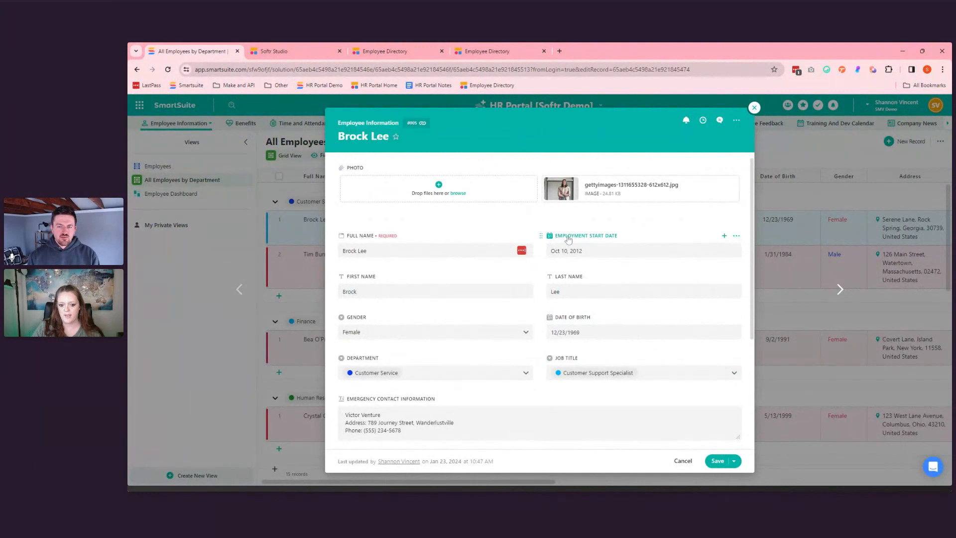
drag(541, 235, 553, 271)
- Expand the Additional Details section of the record and check its section options, including Collapsed by Default
scroll(554, 271, down, 4)
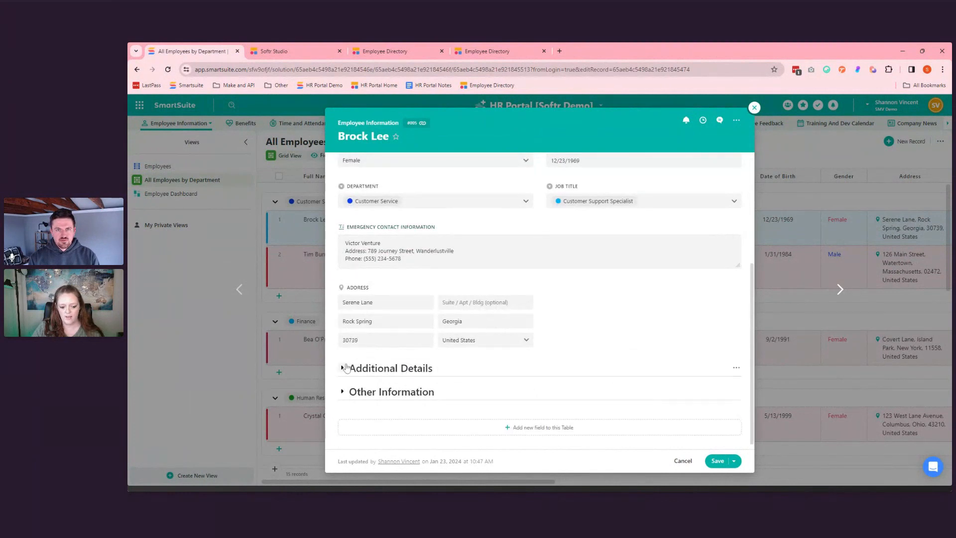
click(343, 367)
scroll(503, 347, down, 1)
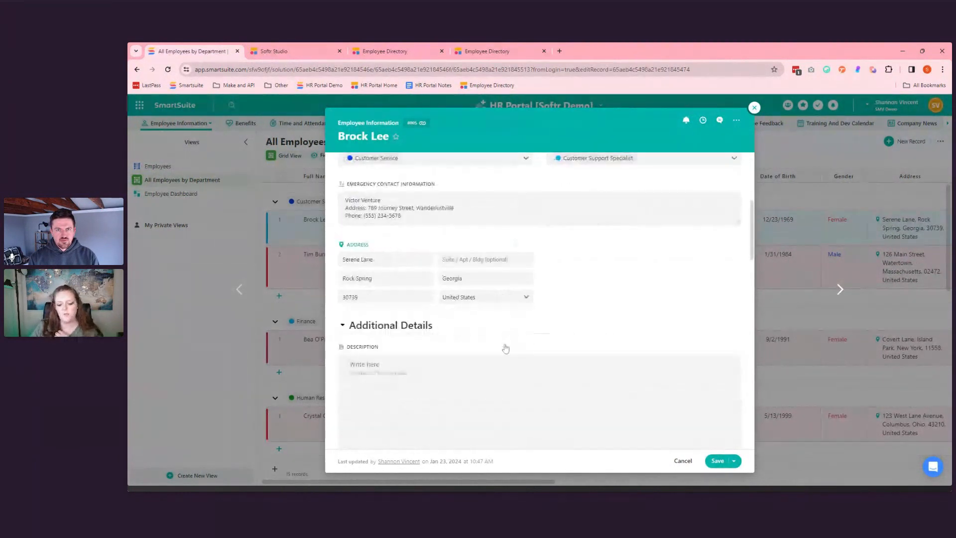
click(479, 363)
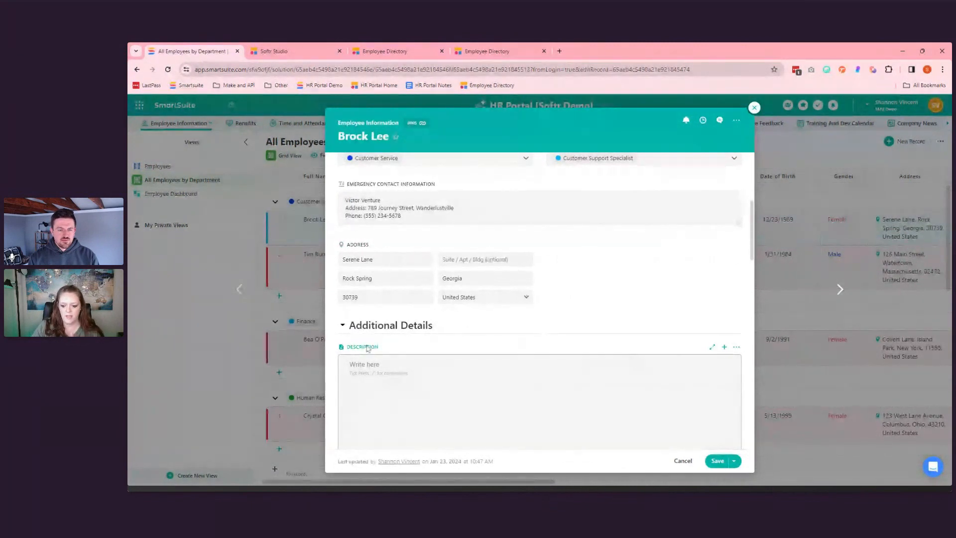
click(736, 326)
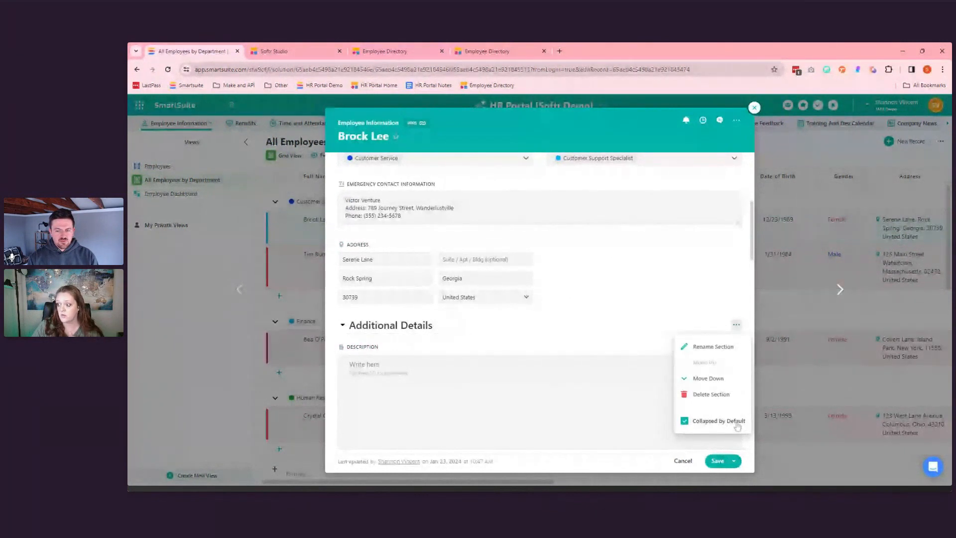
click(676, 316)
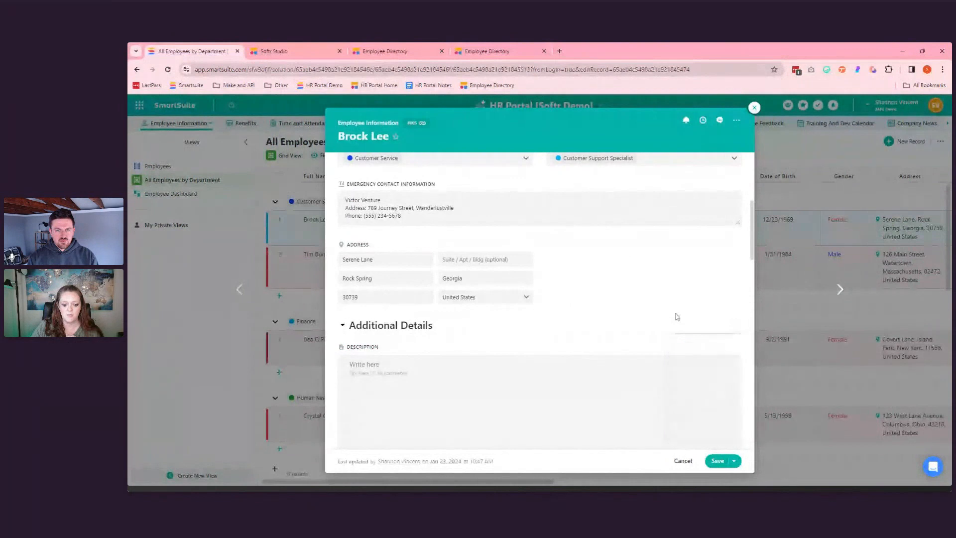
- Change the display format of the Link to Benefits field to Table Display and update the field
scroll(677, 317, up, 5)
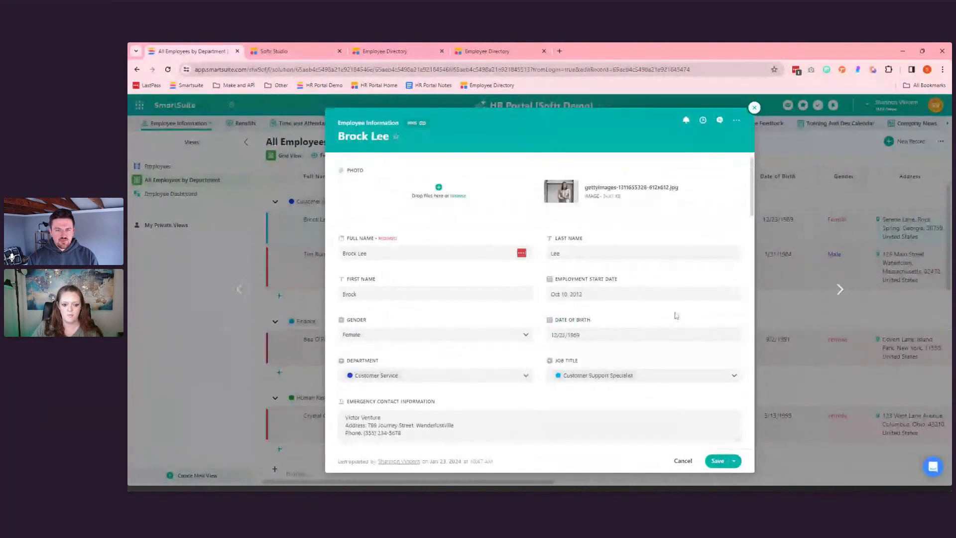
scroll(554, 198, down, 10)
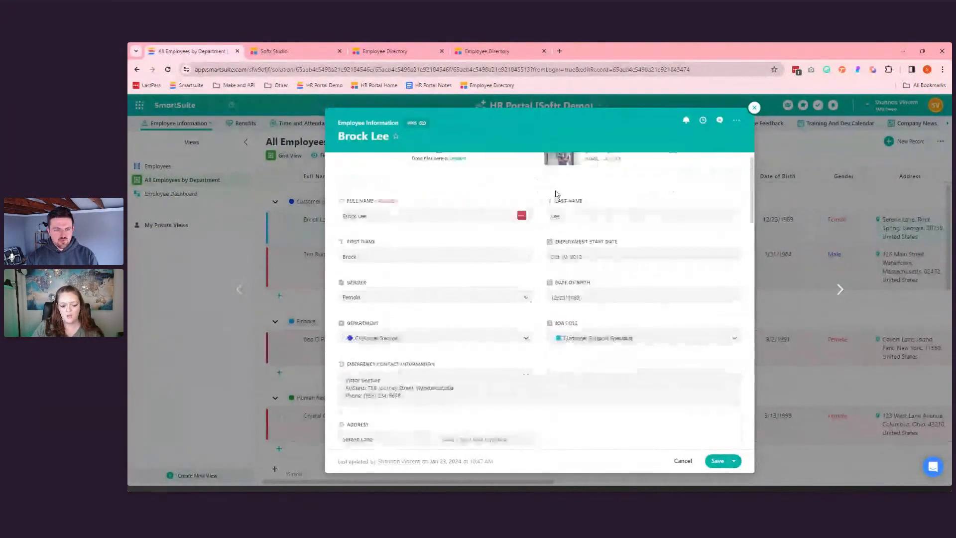
scroll(556, 200, down, 4)
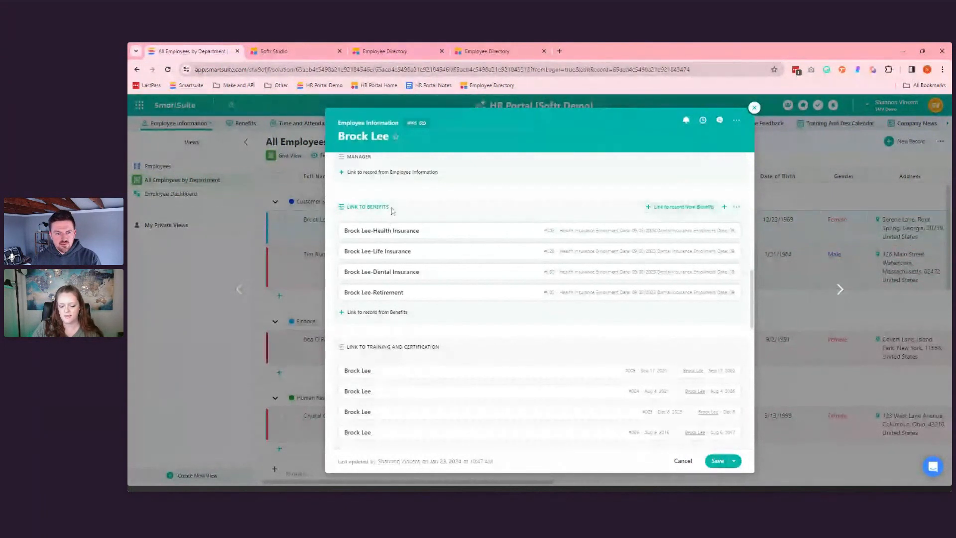
click(736, 208)
click(707, 229)
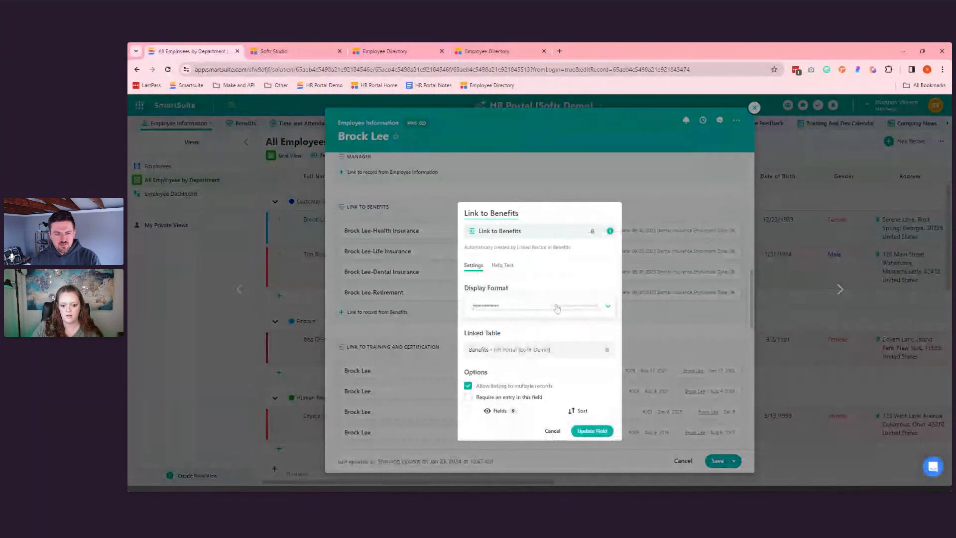
click(557, 307)
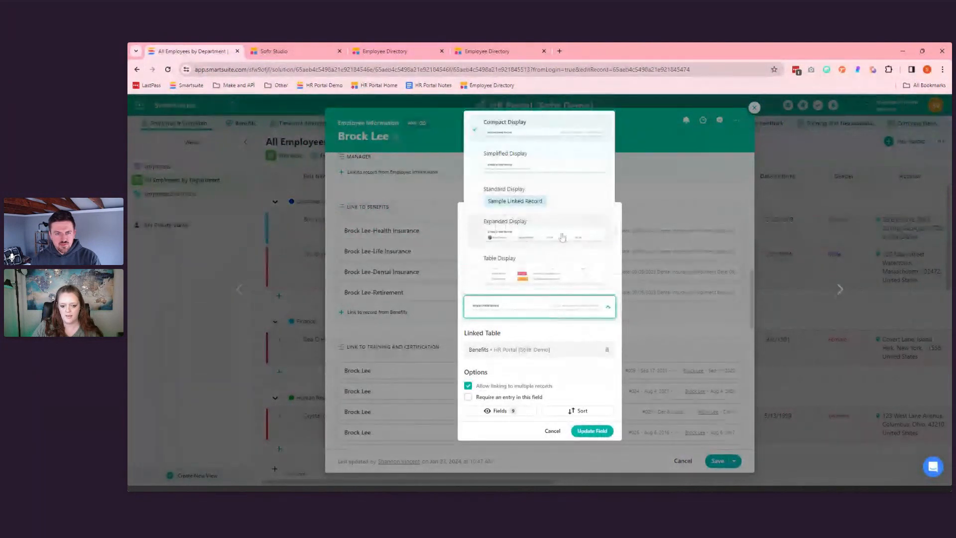
click(557, 270)
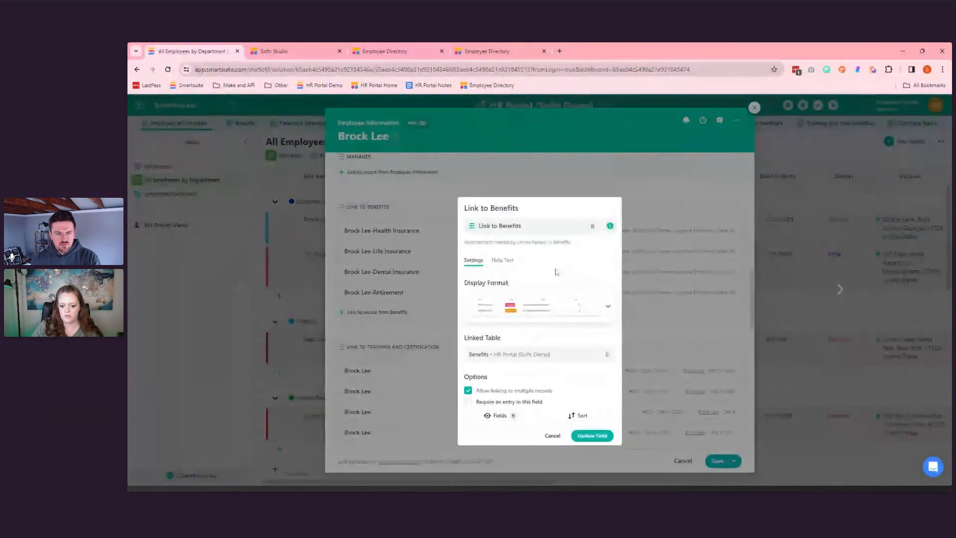
click(604, 436)
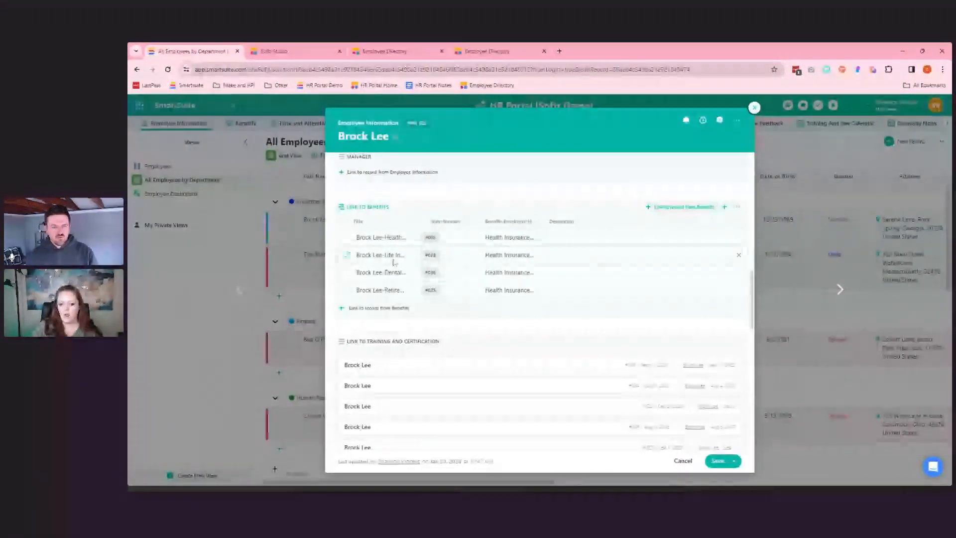
- Review which Benefits fields are available and selected in the Link to Benefits field settings, and update the field
click(736, 207)
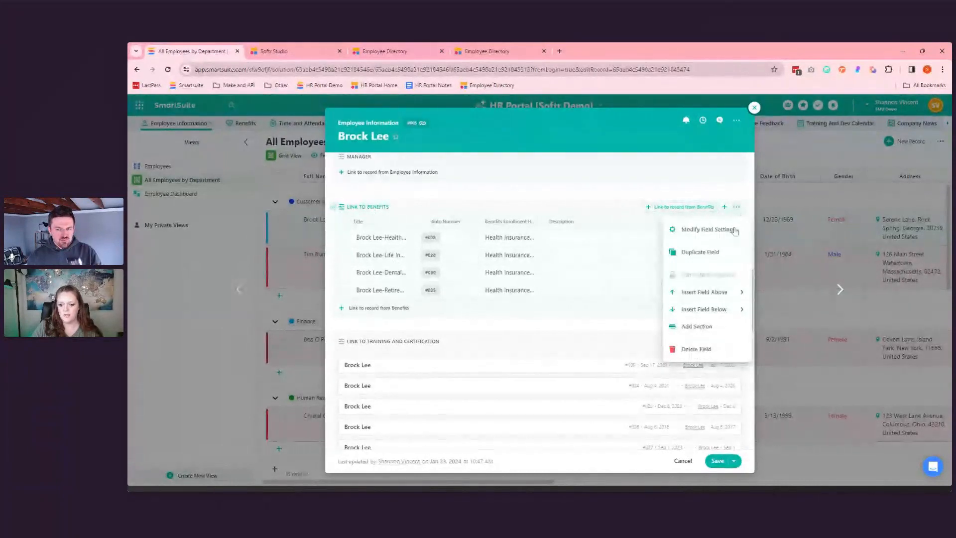
click(734, 231)
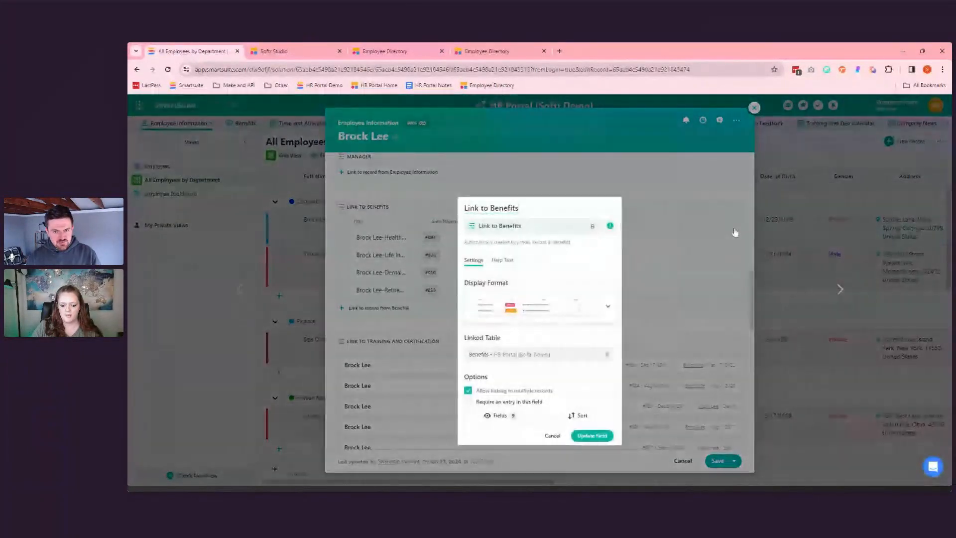
click(499, 415)
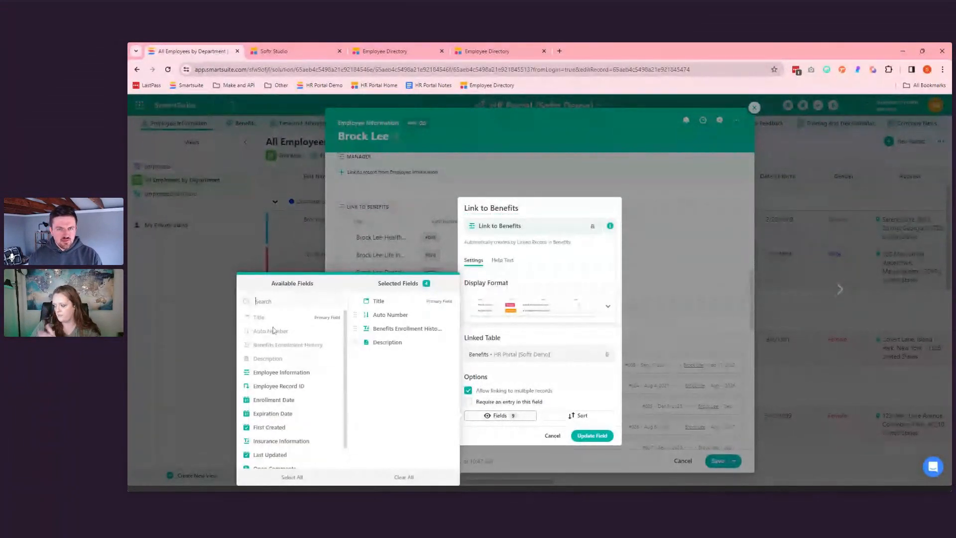
scroll(282, 329, down, 1)
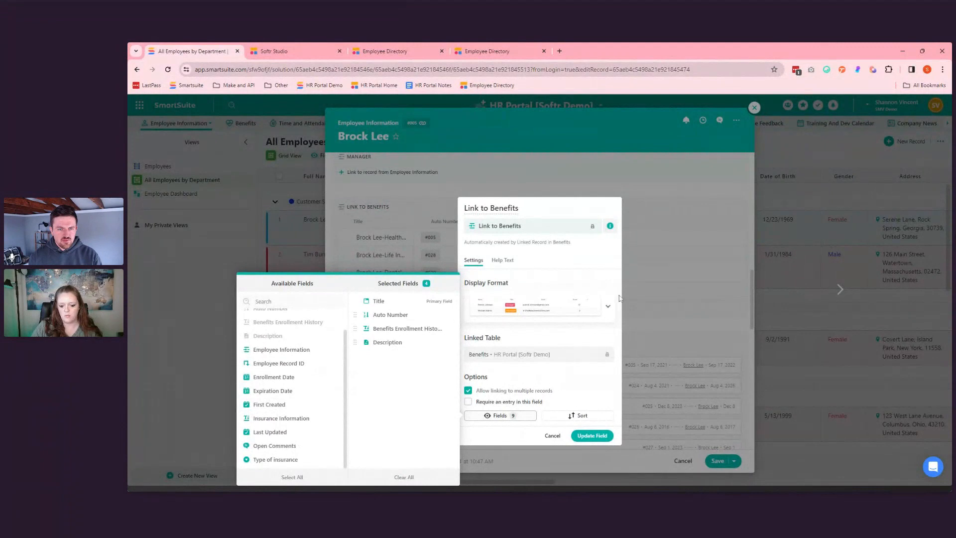
click(587, 435)
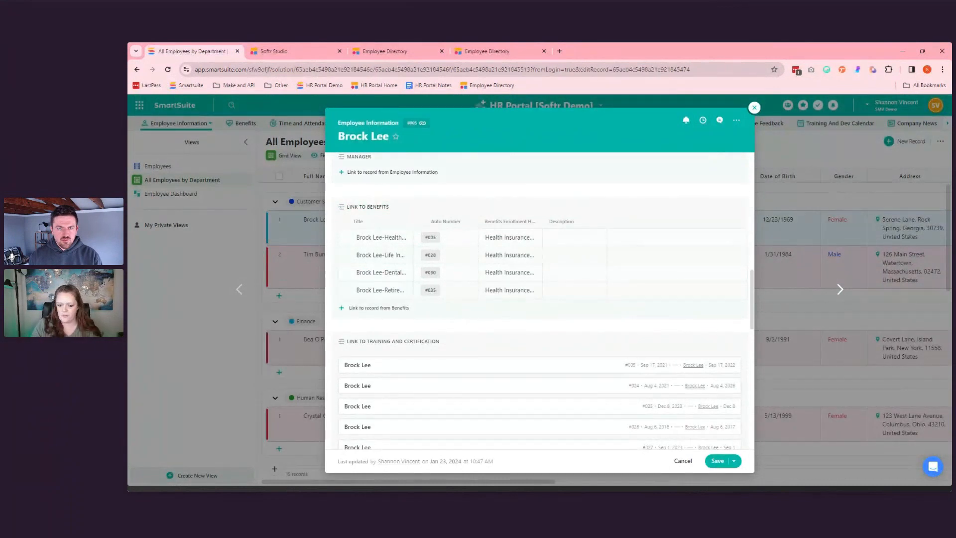
- Close the employee record and examine the Employees by Department chart on the Employee Dashboard
click(754, 107)
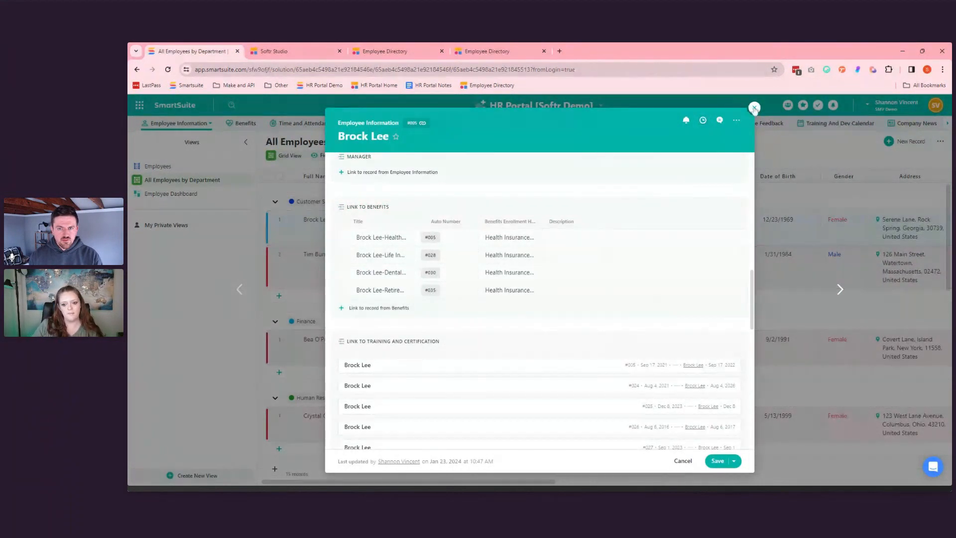
click(179, 197)
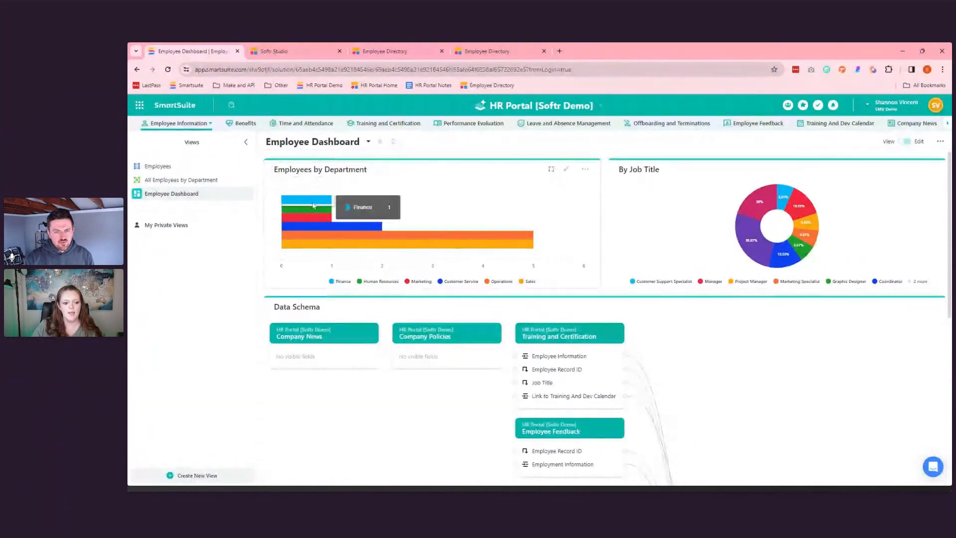
mouse_move(323, 240)
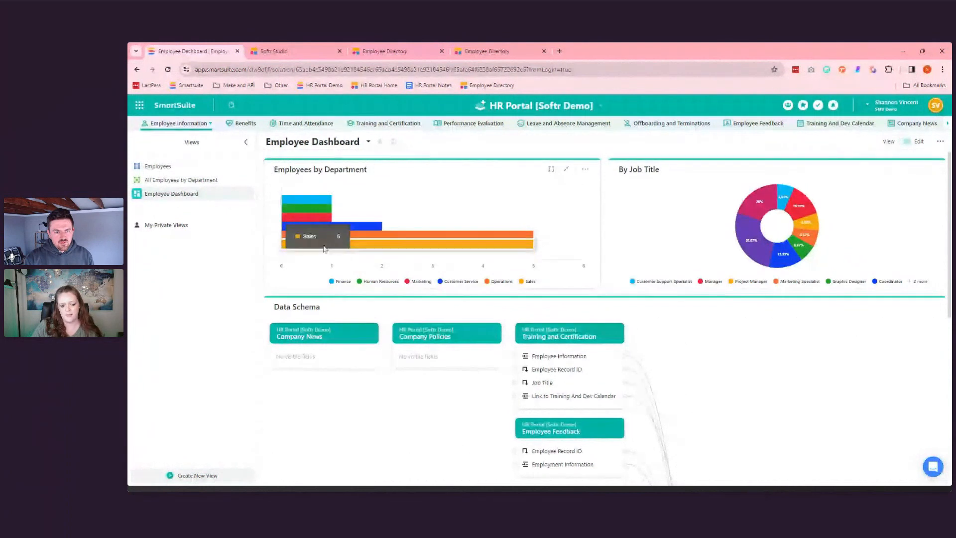
mouse_move(448, 285)
mouse_move(490, 236)
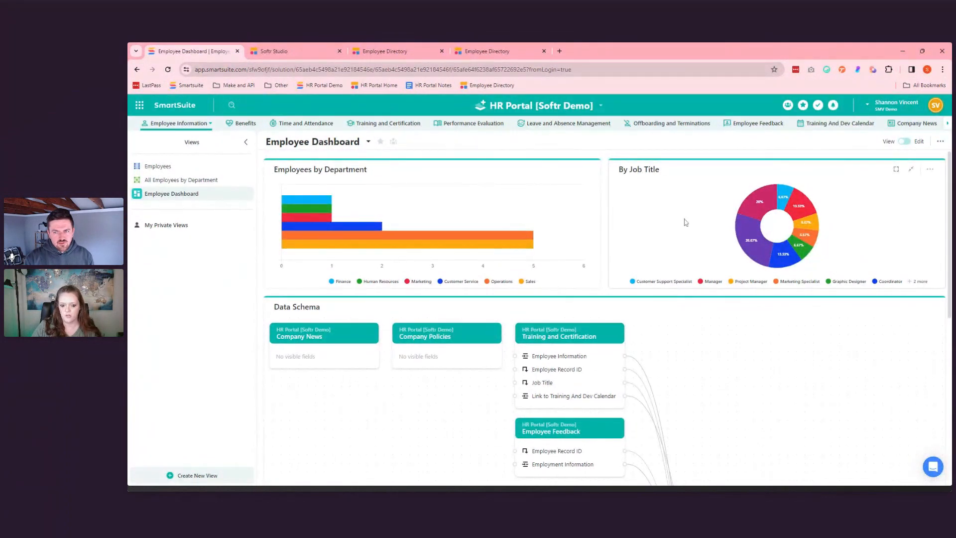
- Turn on editing for the Employee Dashboard and browse the Widget Library from Metrics through the Project Related widgets
click(909, 145)
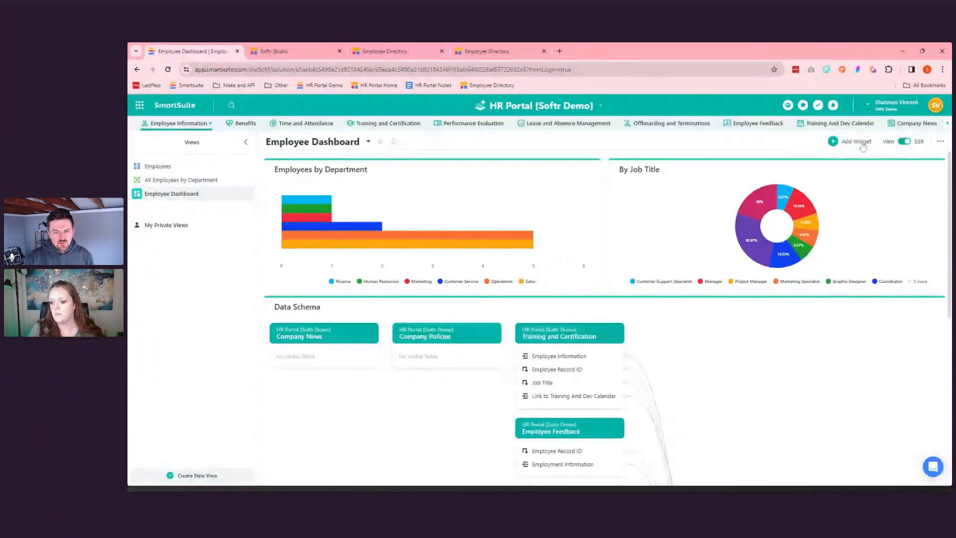
click(862, 144)
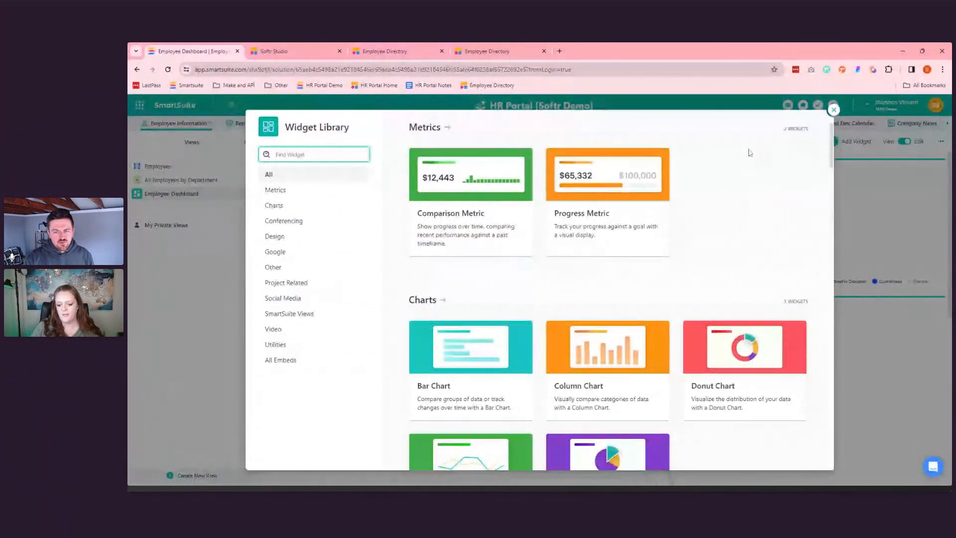
scroll(749, 152, down, 7)
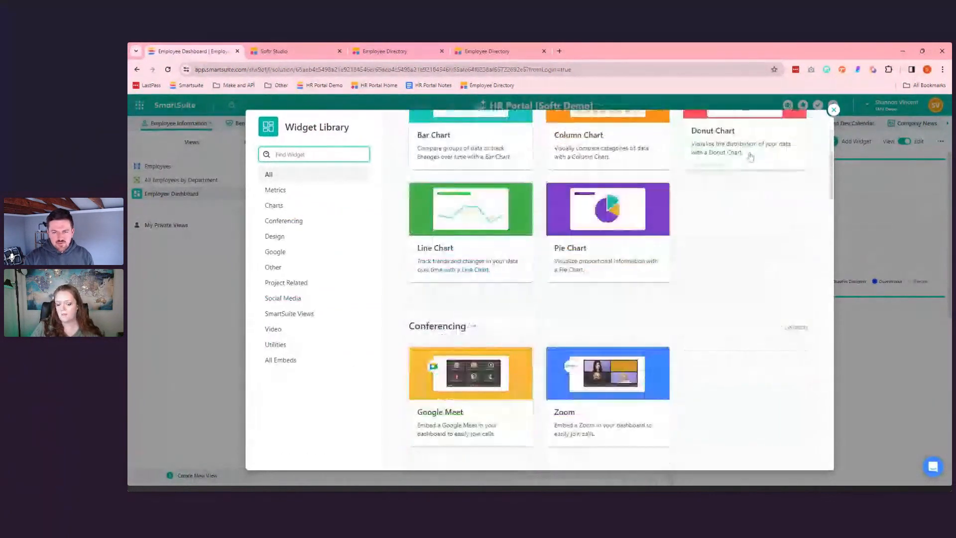
scroll(750, 159, down, 8)
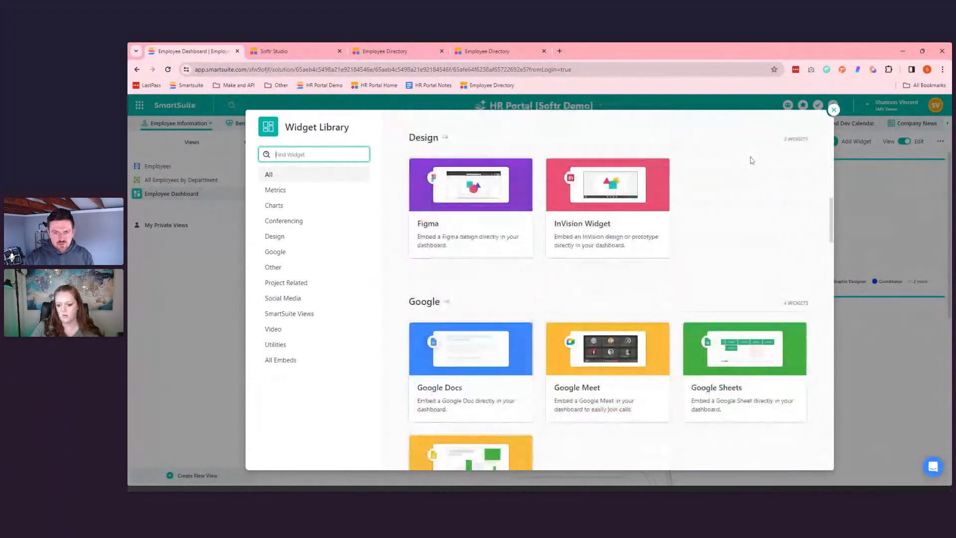
scroll(751, 160, down, 6)
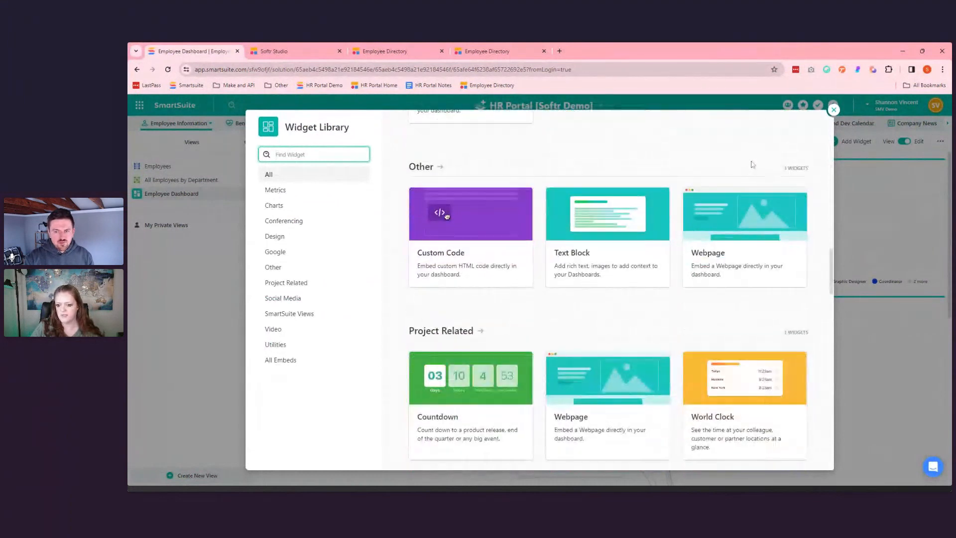
mouse_move(718, 351)
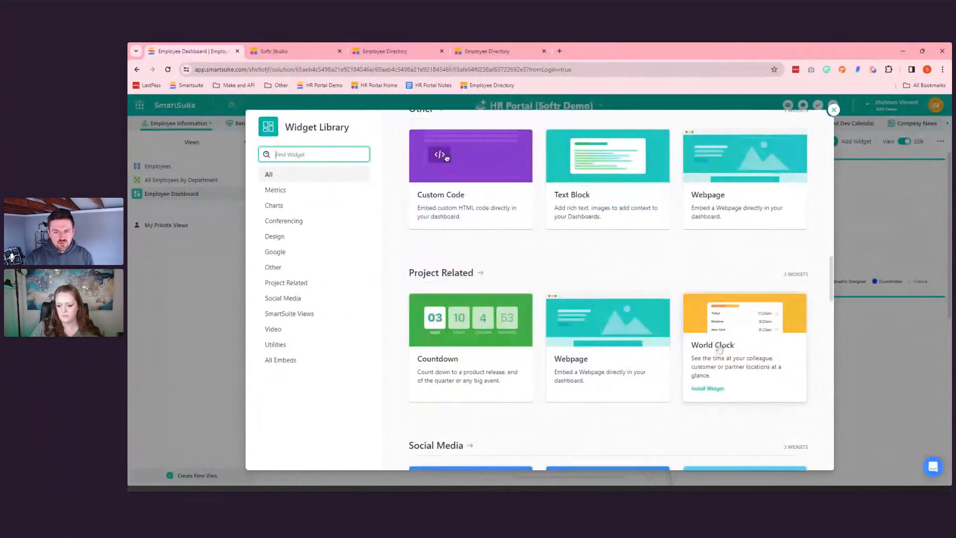
mouse_move(438, 204)
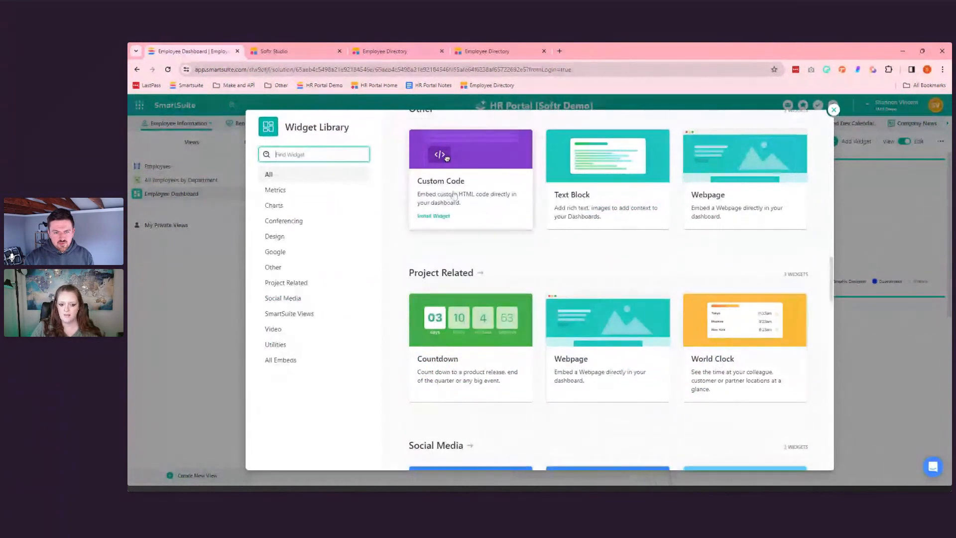
- Examine the Social Media and SmartSuite Views widgets in the Widget Library, and close the library without adding a widget
scroll(605, 212, down, 1)
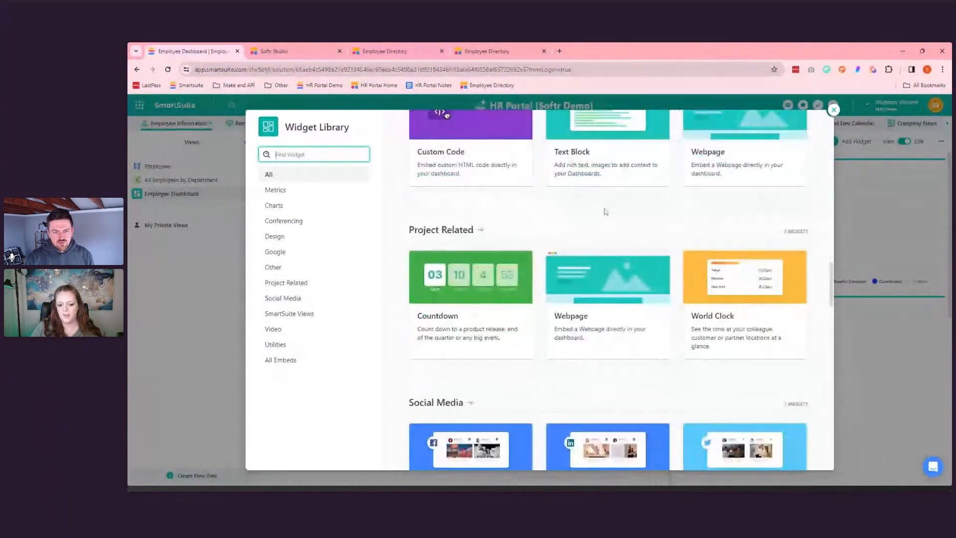
scroll(604, 208, down, 3)
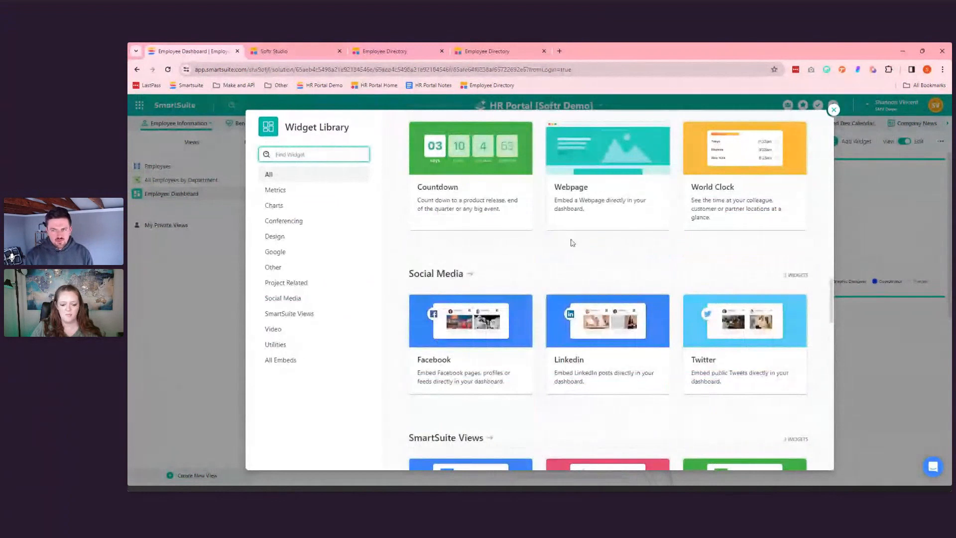
scroll(571, 240, down, 1)
scroll(570, 240, down, 1)
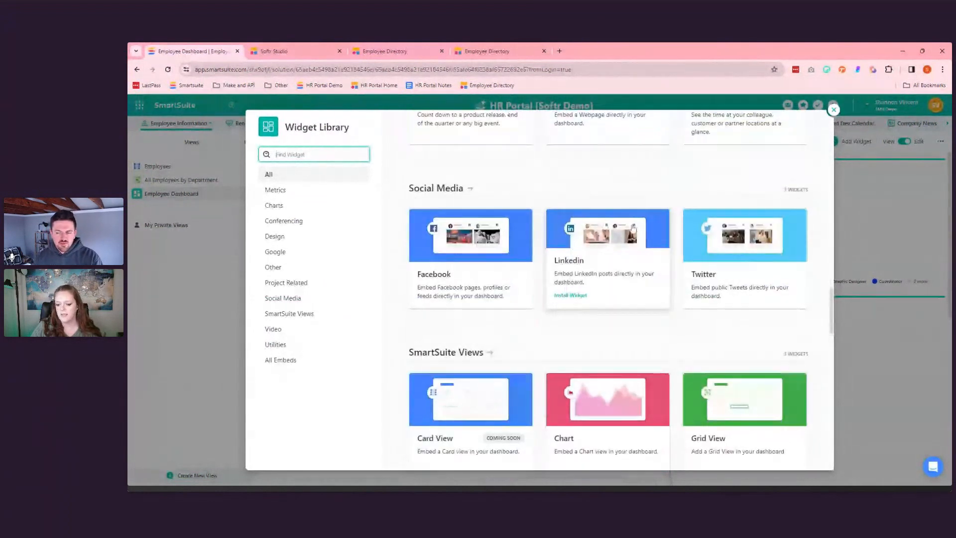
scroll(604, 224, up, 3)
scroll(632, 228, up, 3)
scroll(633, 229, up, 5)
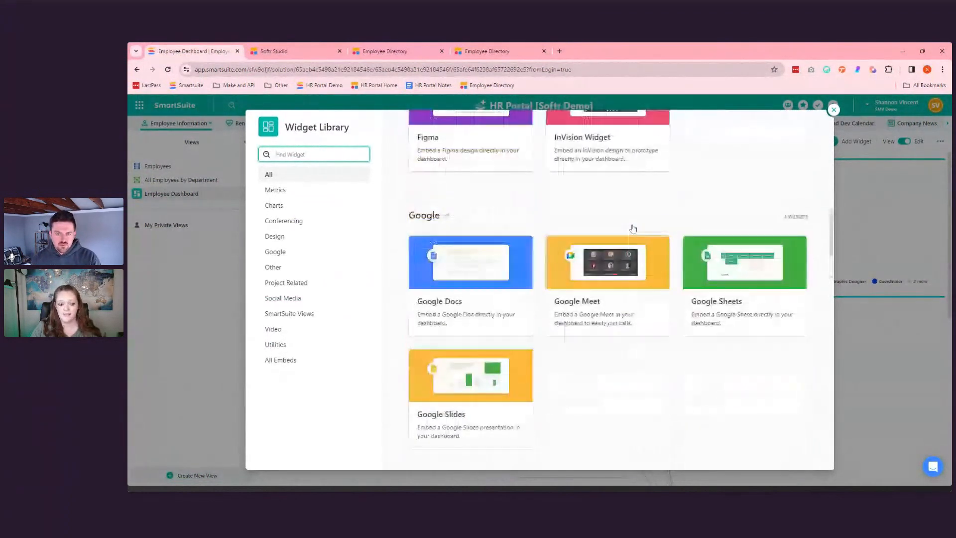
click(834, 110)
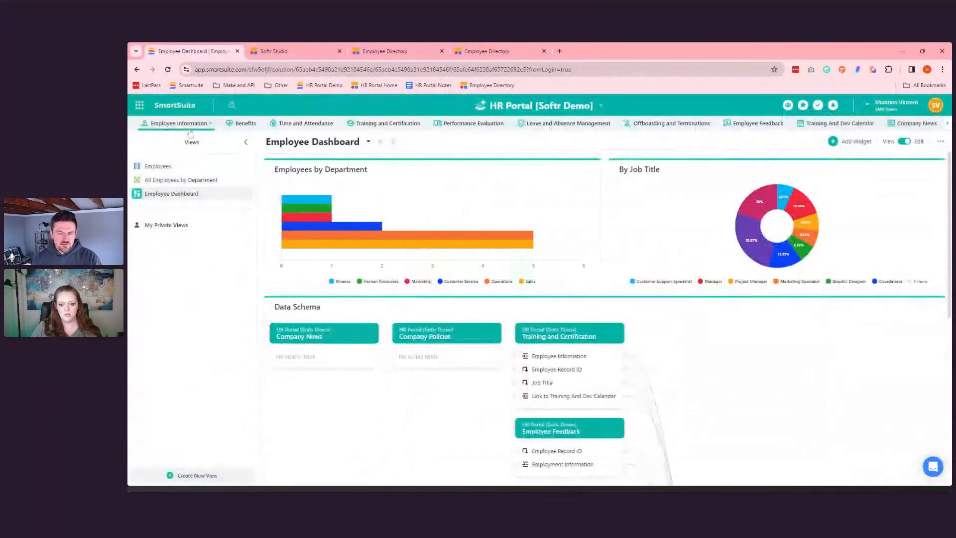
- Review the view types available when creating a new Employee Information view, and dismiss the list
click(184, 476)
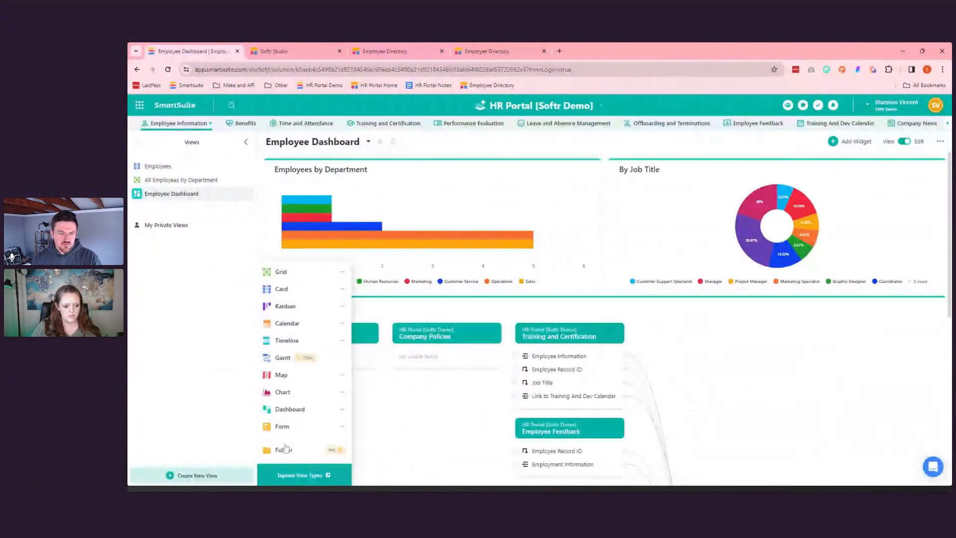
mouse_move(298, 275)
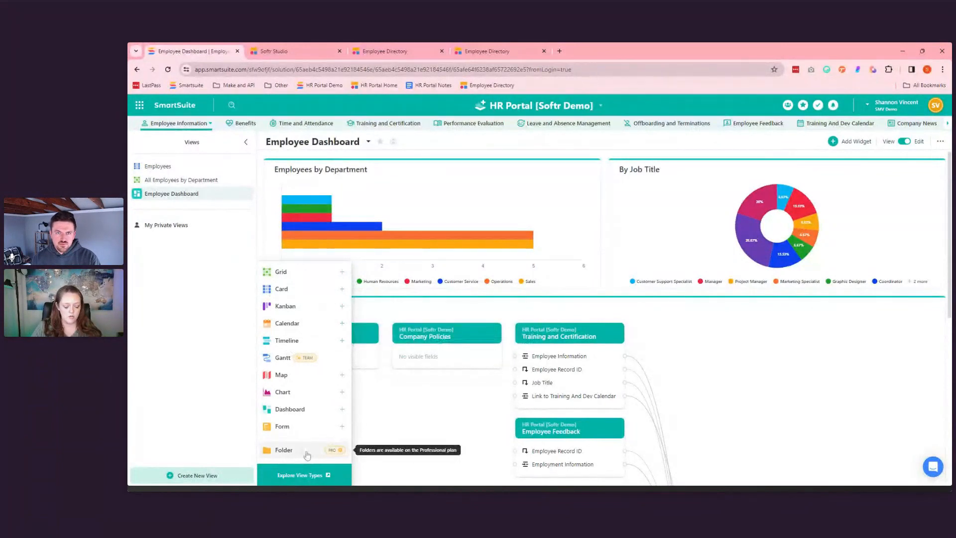
click(204, 284)
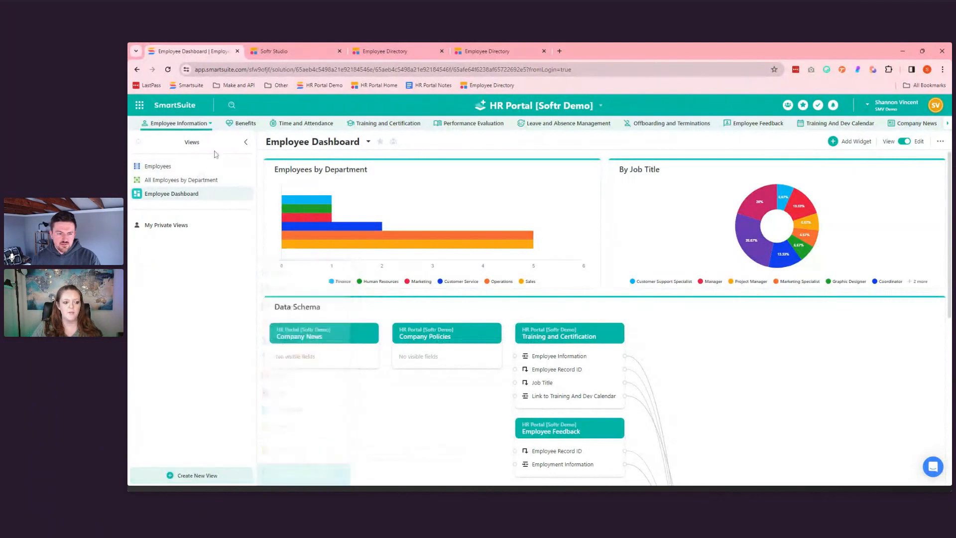
- Collapse the list of views to its compact form and expand it again
click(246, 142)
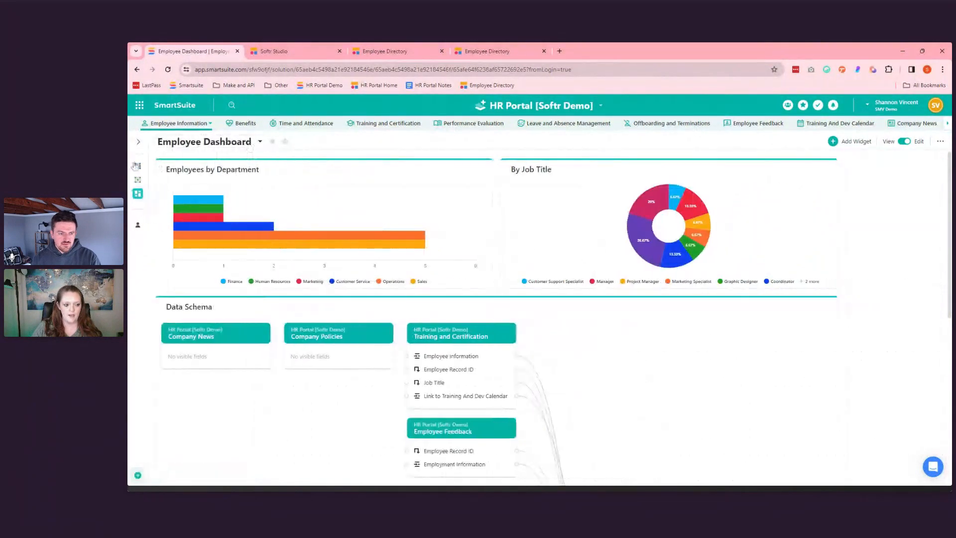
mouse_move(135, 167)
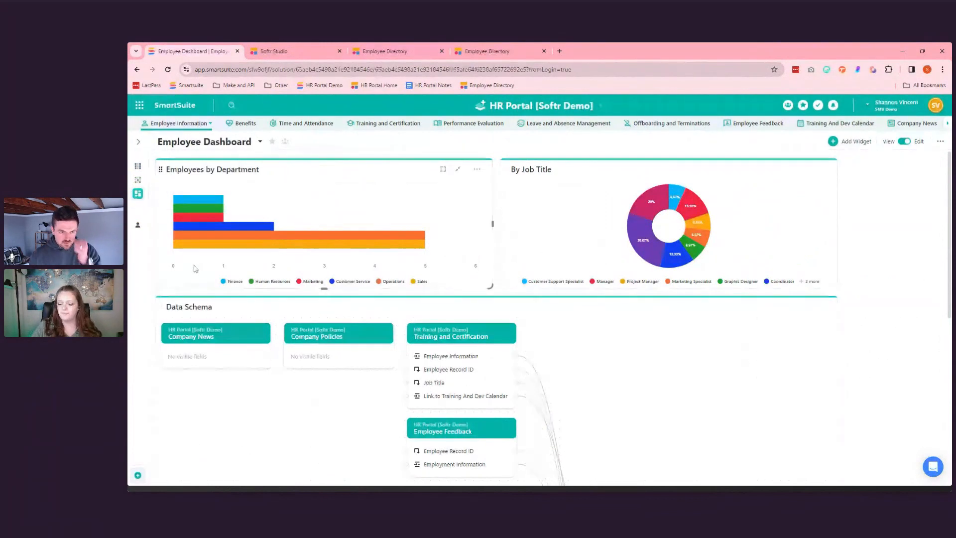
mouse_move(141, 151)
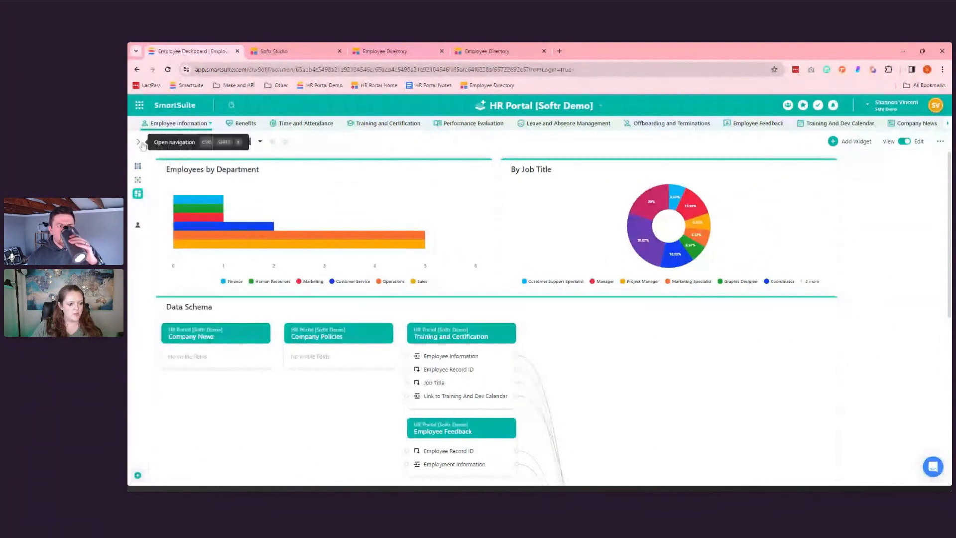
click(141, 145)
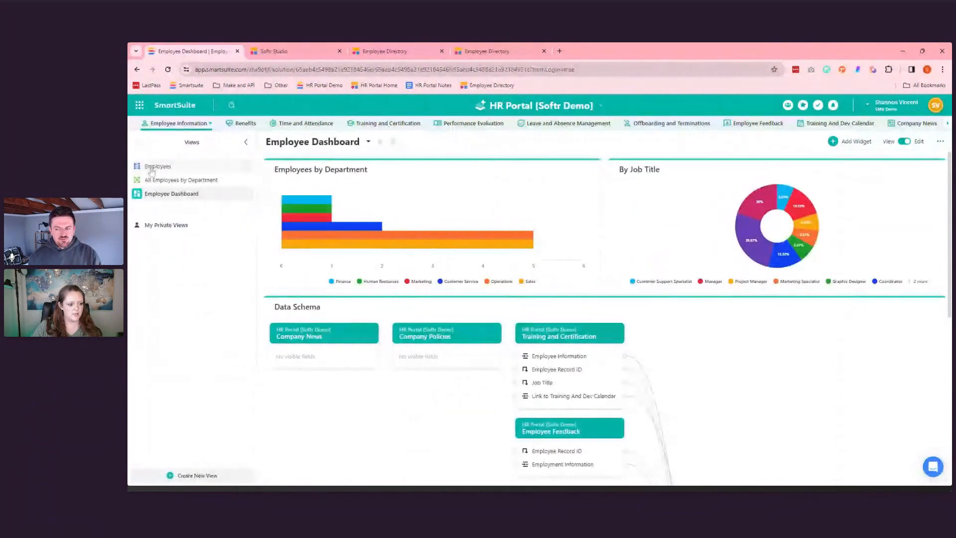
- Open the All Employees by Department view, try it as a Card view and return it to Grid
click(152, 169)
click(152, 180)
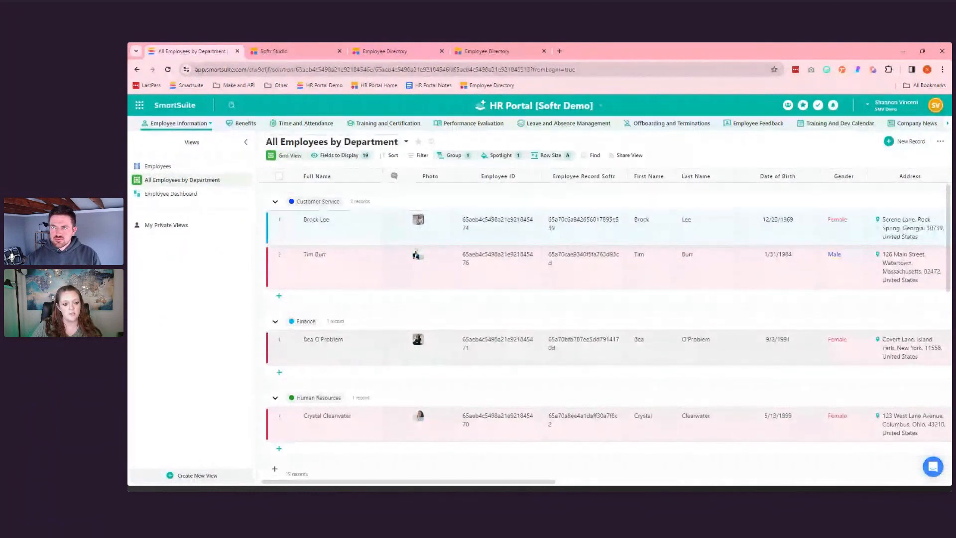
click(288, 156)
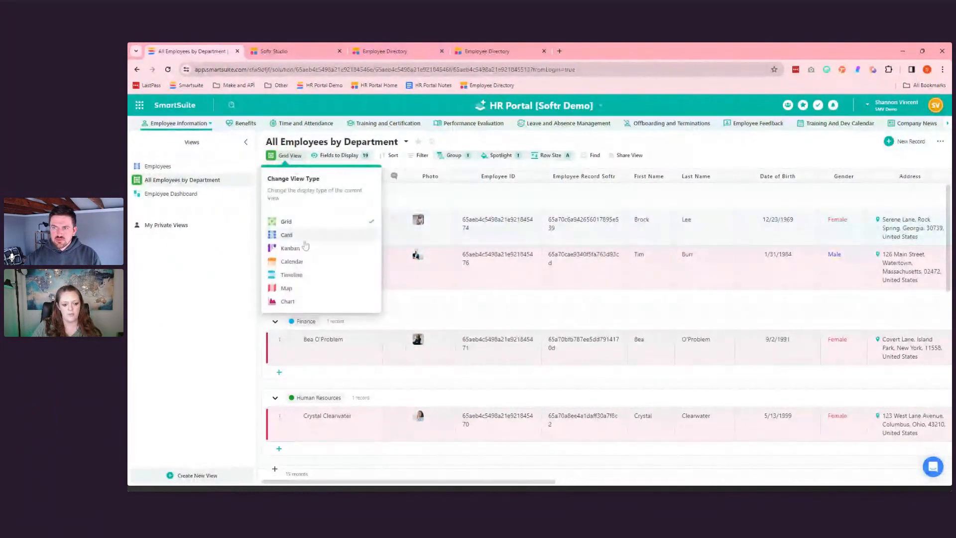
click(305, 238)
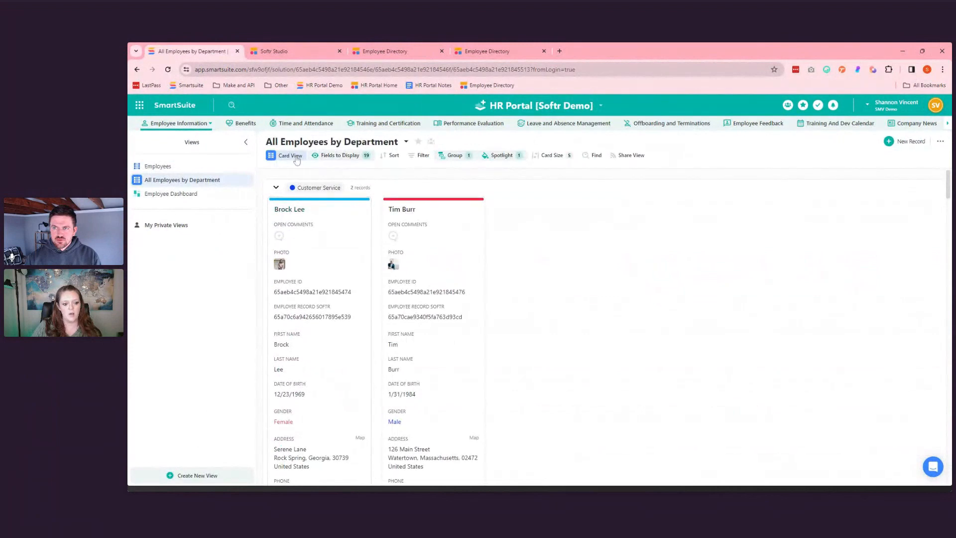
click(288, 156)
click(297, 224)
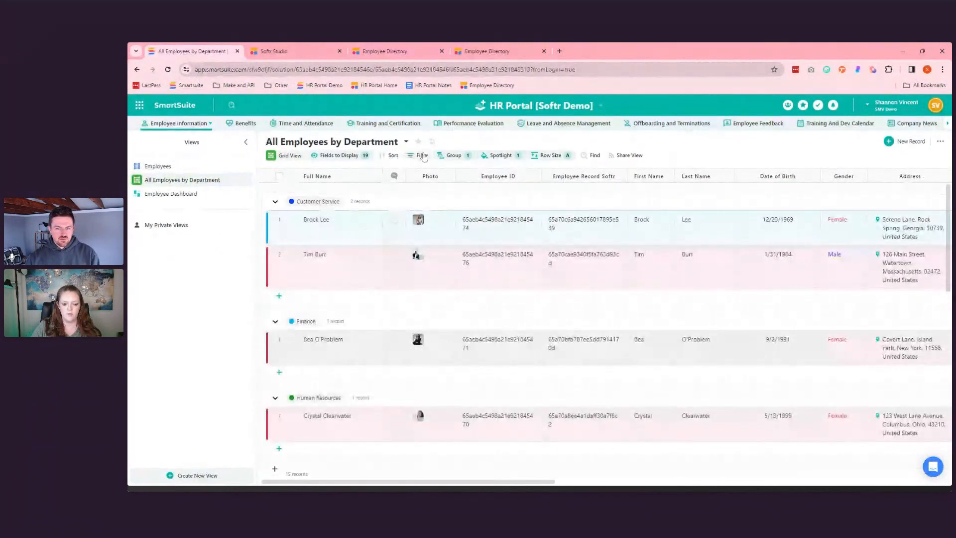
- Check the Spotlight colouring by Job Title and the row size options of the All Employees by Department view
click(505, 158)
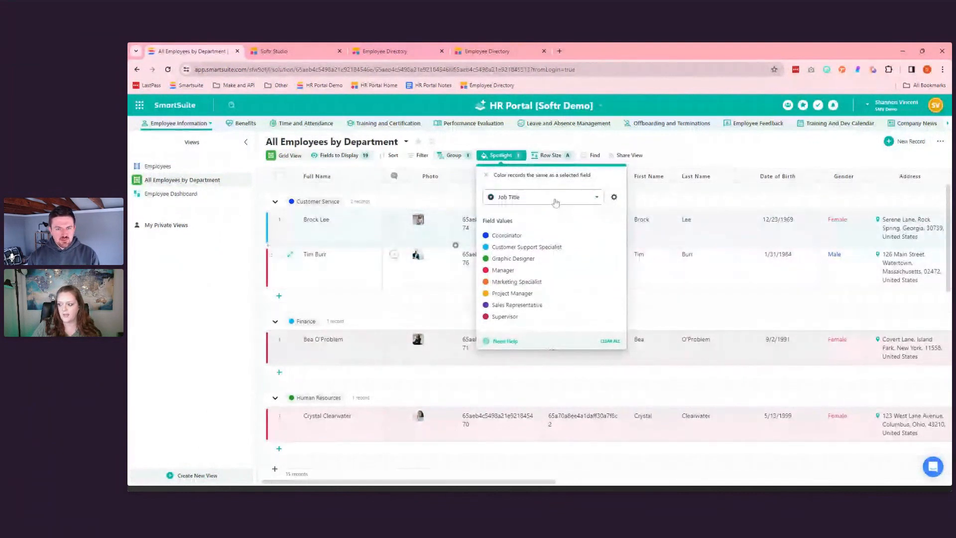
click(560, 157)
click(562, 157)
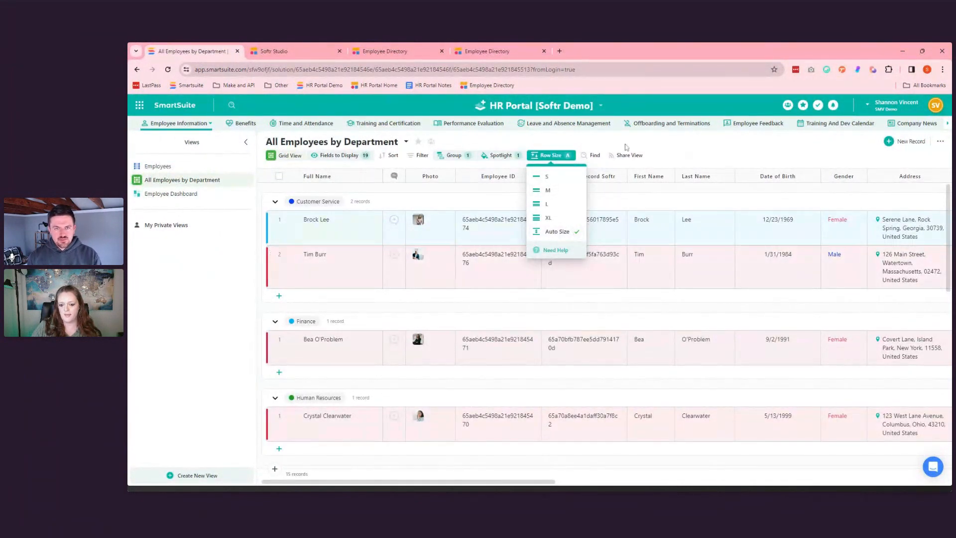
click(595, 142)
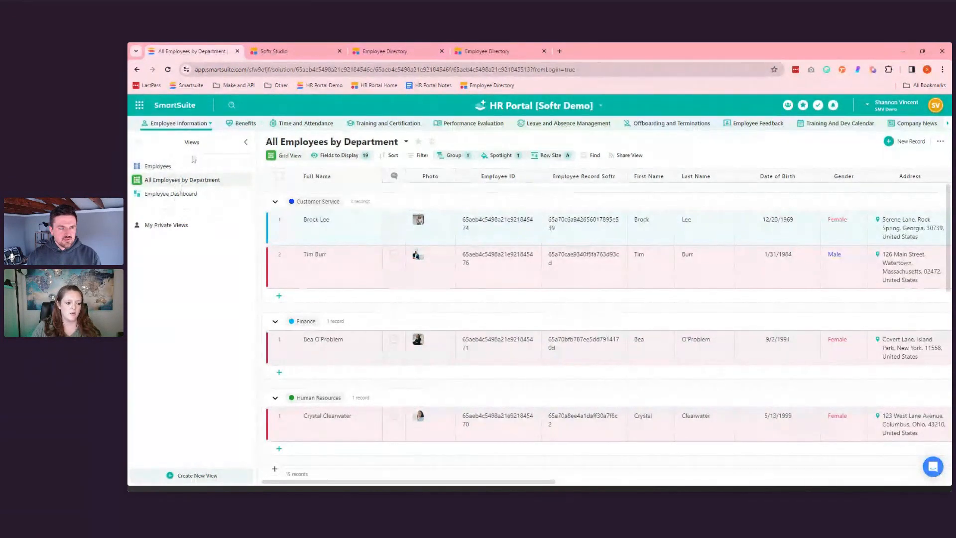
- Compare the Benefits and Employee Information tables, ending on the By Benefit Type view of Benefits
click(242, 124)
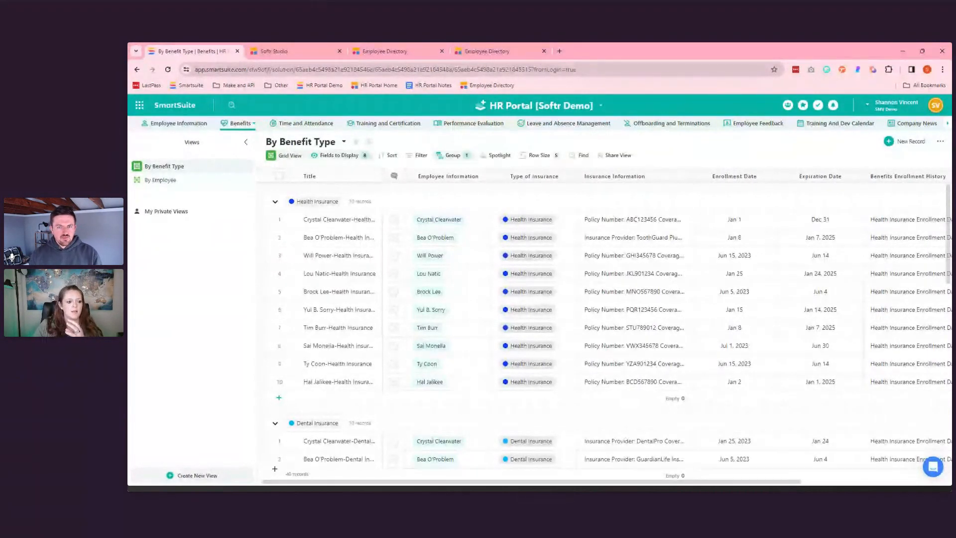
click(180, 124)
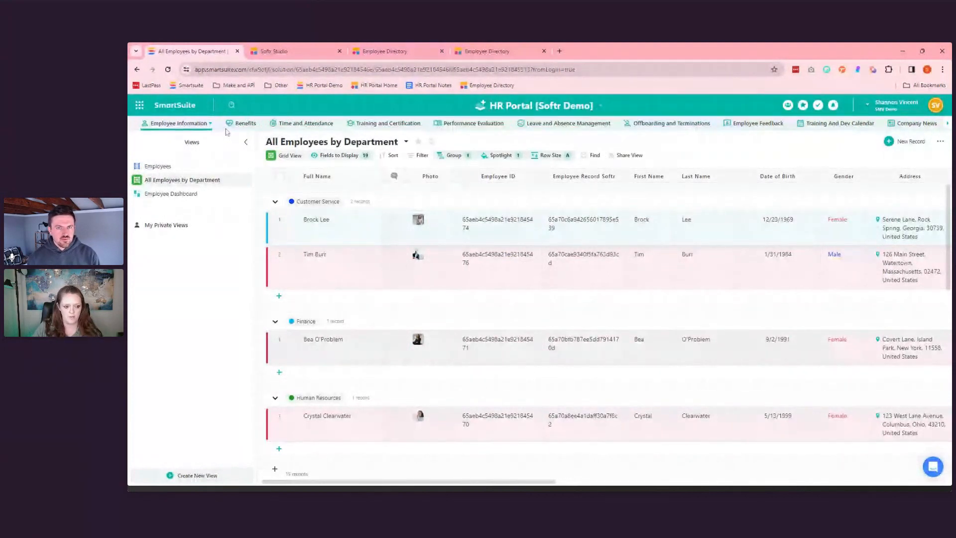
click(229, 124)
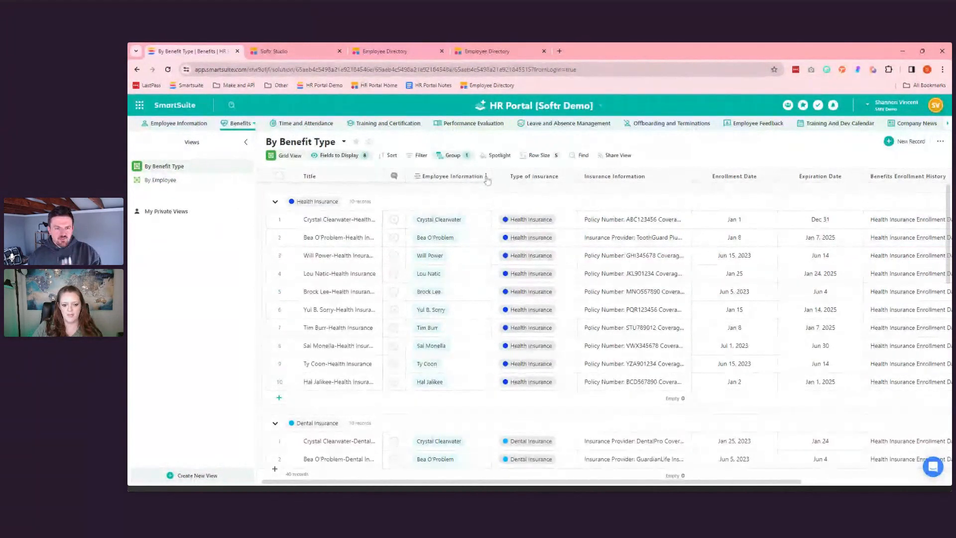
- Review the settings of the Employee Information linked-record field in the Benefits table and cancel without changes
click(485, 176)
click(484, 197)
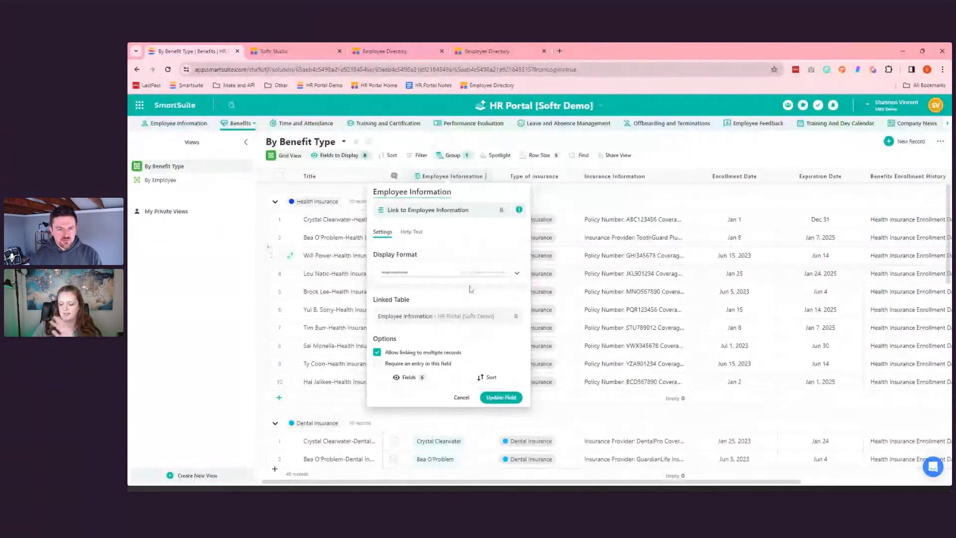
click(461, 398)
click(516, 219)
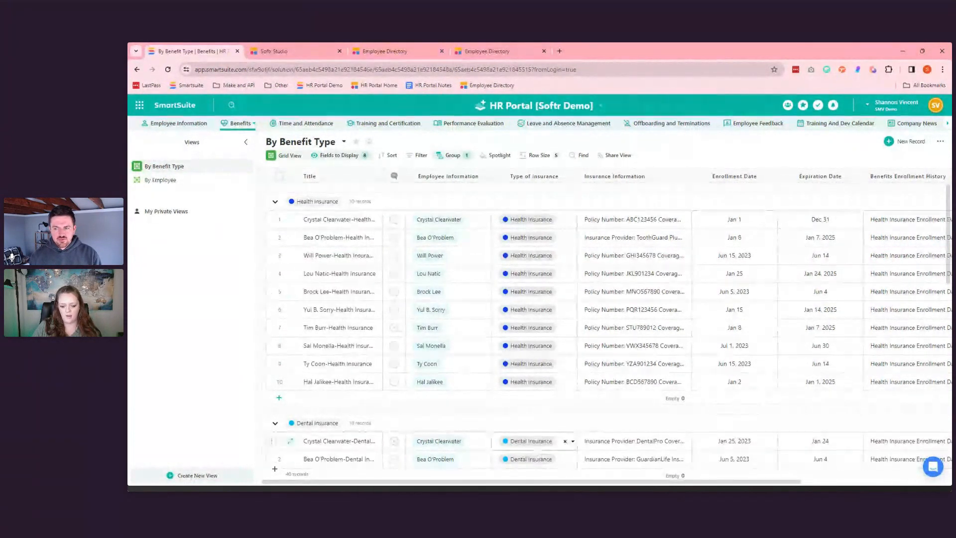
- Look through the records grouped by benefit type and open the By Employee view of the Benefits table
drag(408, 483, 444, 482)
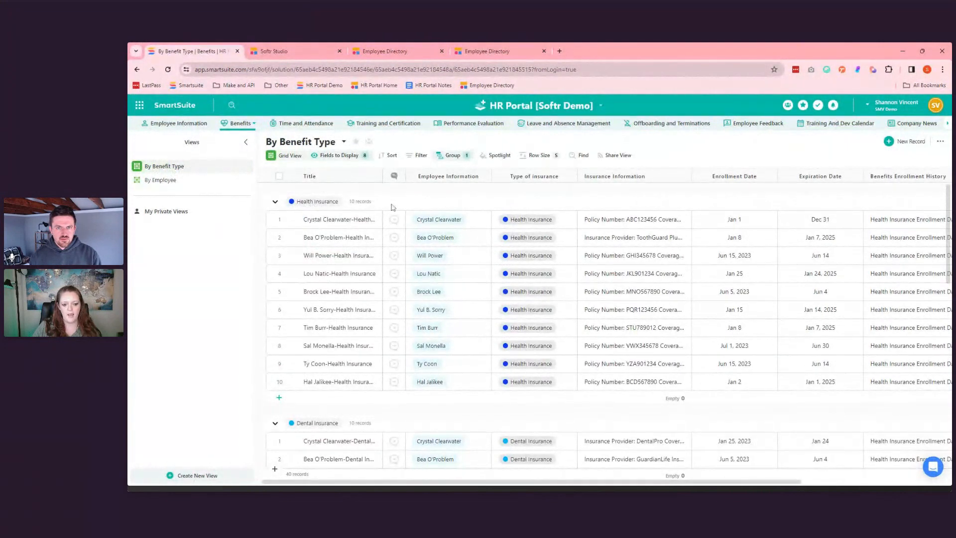
scroll(349, 381, down, 1)
scroll(334, 379, down, 3)
click(173, 184)
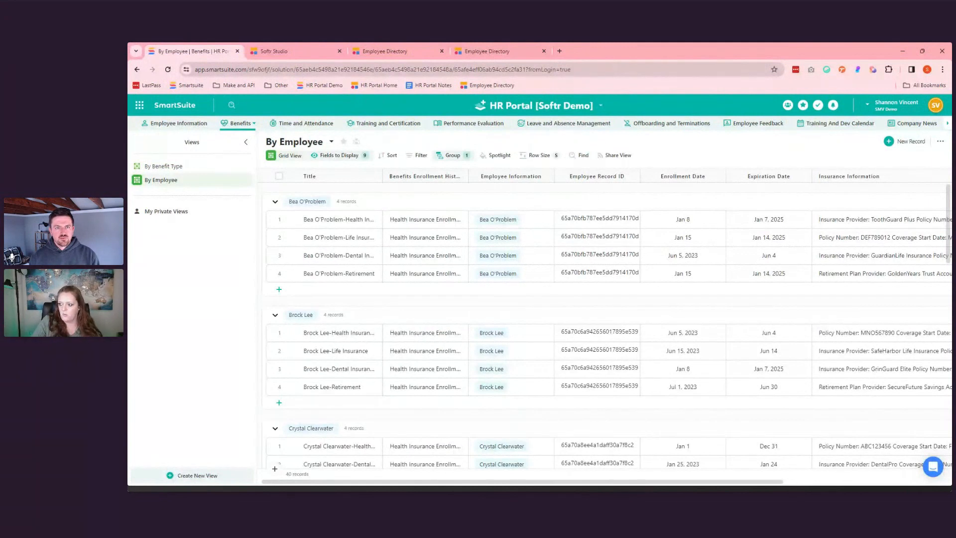
- Open the Time and Attendance table and inspect the Time In value of the first record in its Grid View
click(325, 125)
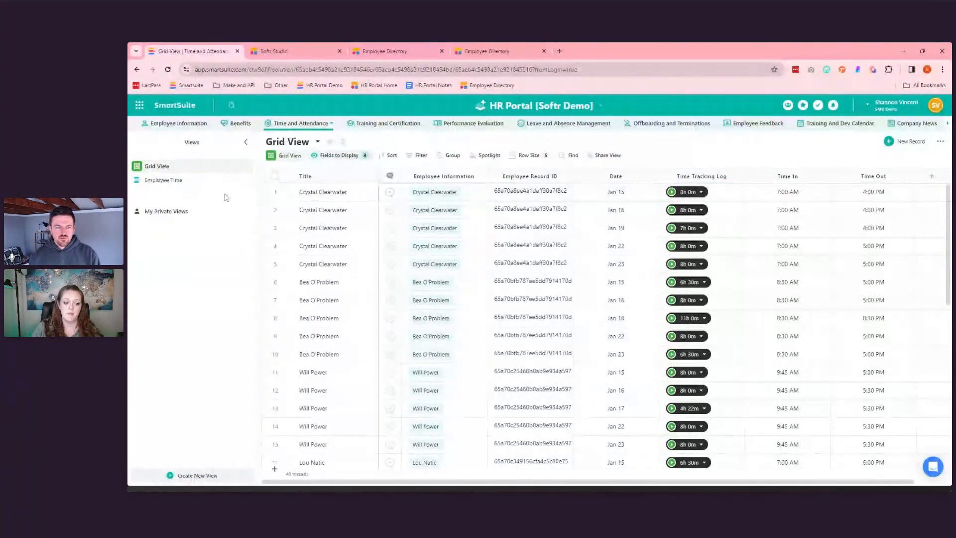
click(187, 475)
click(781, 194)
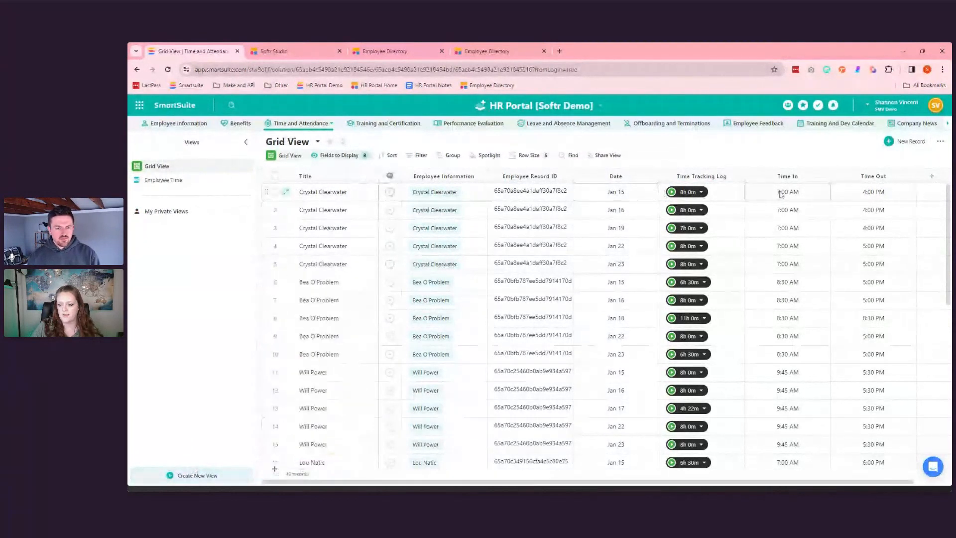
- Start and stop the timer in the Time Tracking Log of the first Time and Attendance record
key(Right)
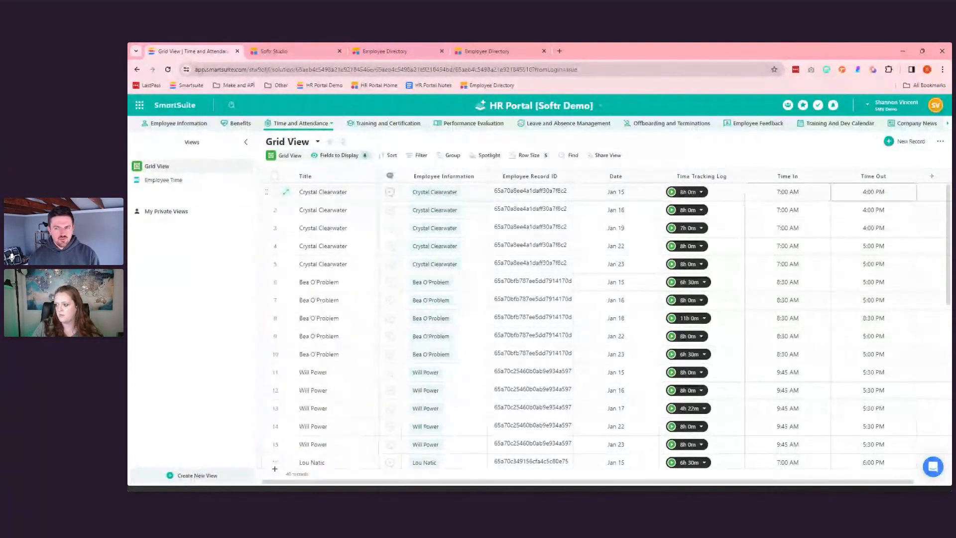
click(686, 193)
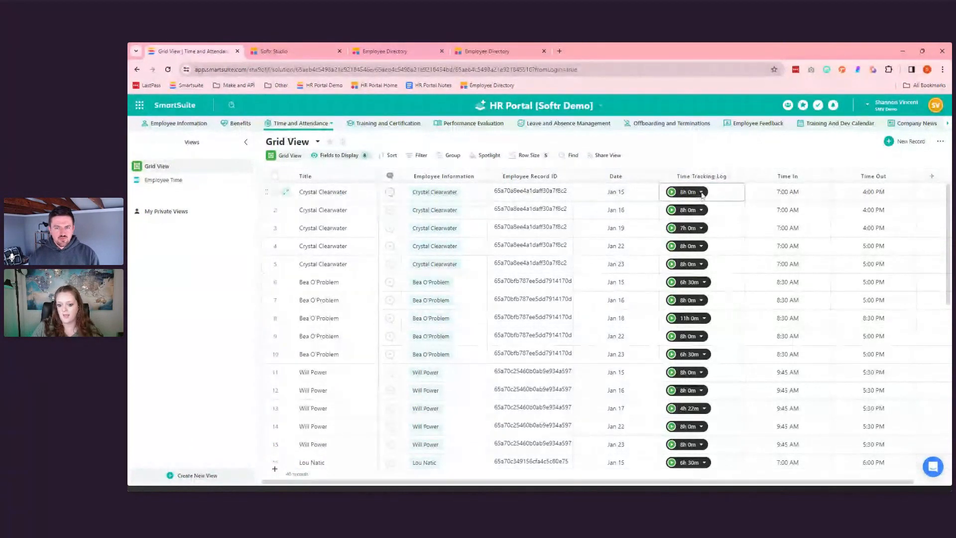
click(672, 192)
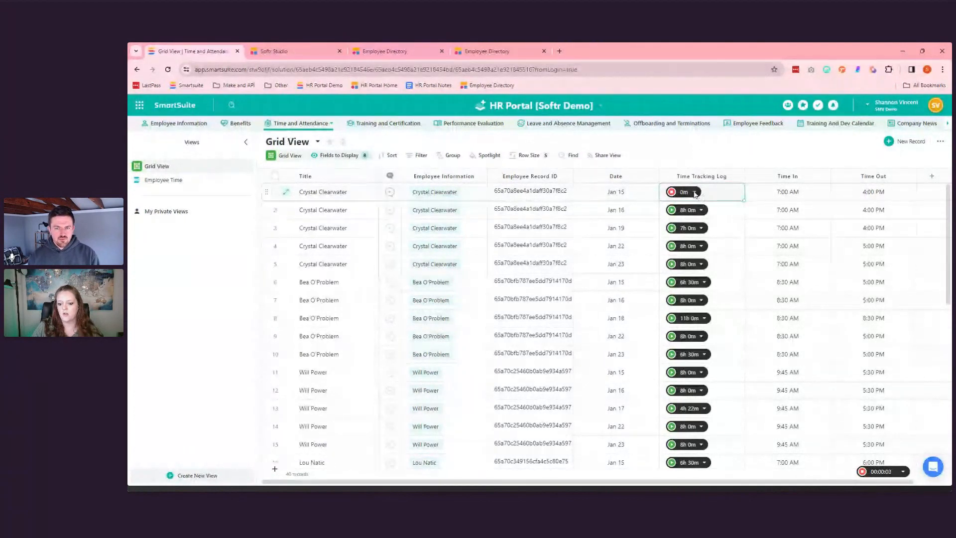
click(672, 191)
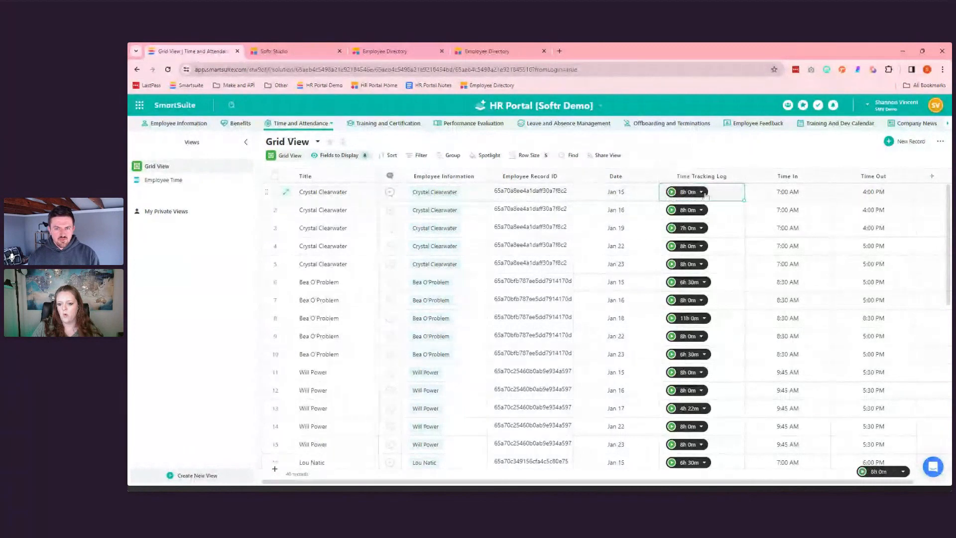
- Expand the individual time entries logged in the first record's Time Tracking Log and close the log
click(701, 192)
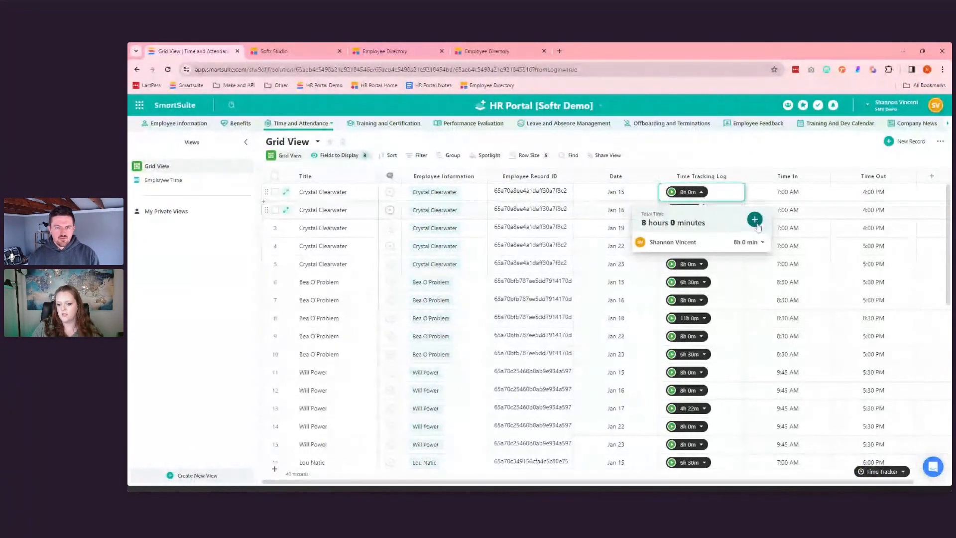
click(761, 241)
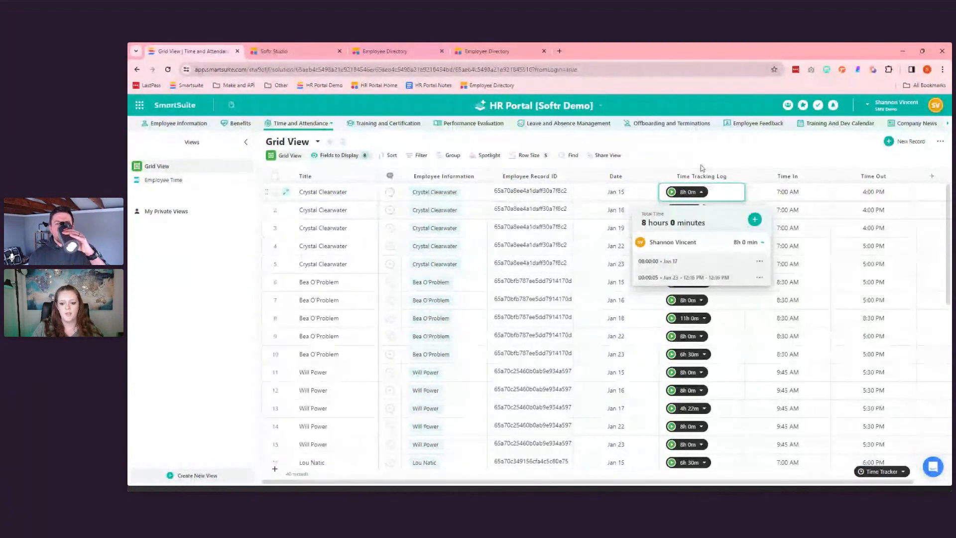
click(702, 203)
click(704, 334)
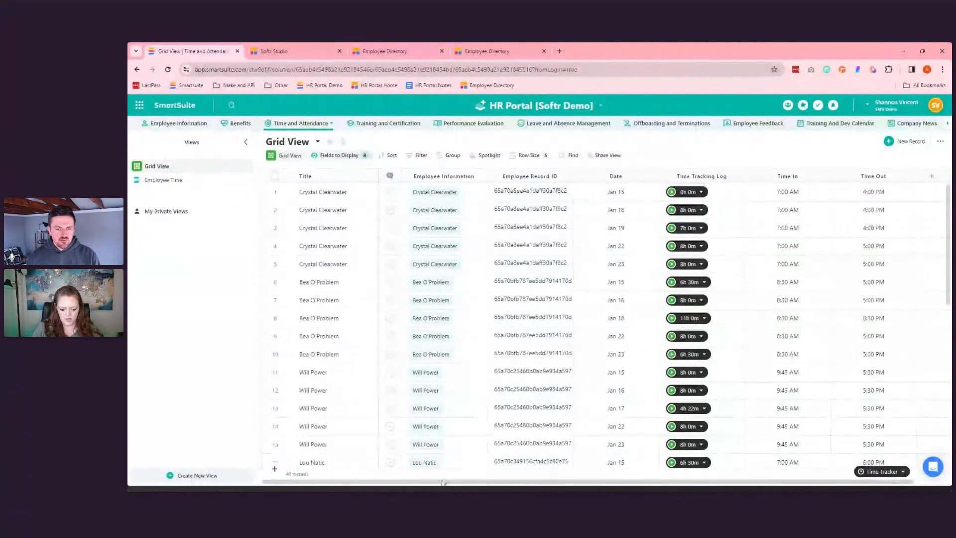
- Examine the Employee Information and Employee Record ID fields of the Time and Attendance records
scroll(487, 453, right, 2)
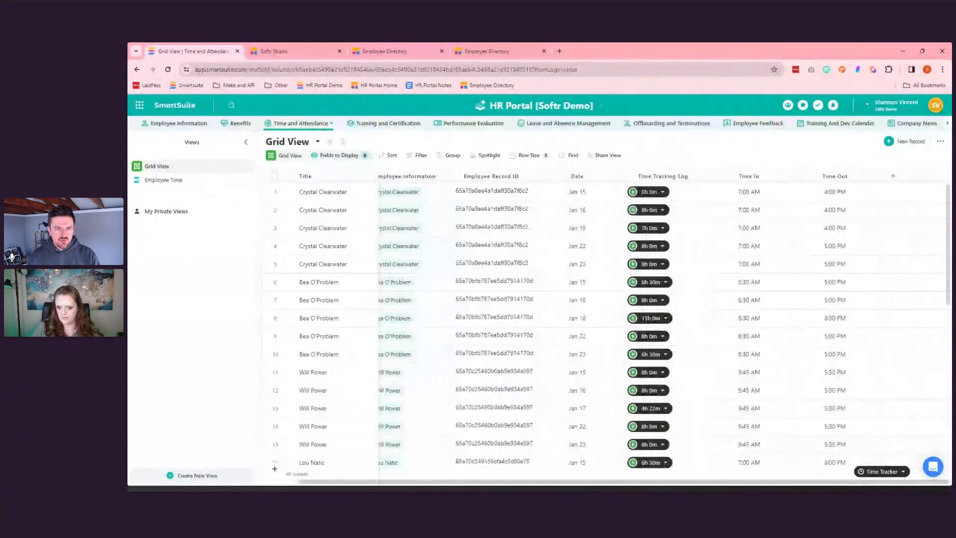
scroll(607, 328, left, 2)
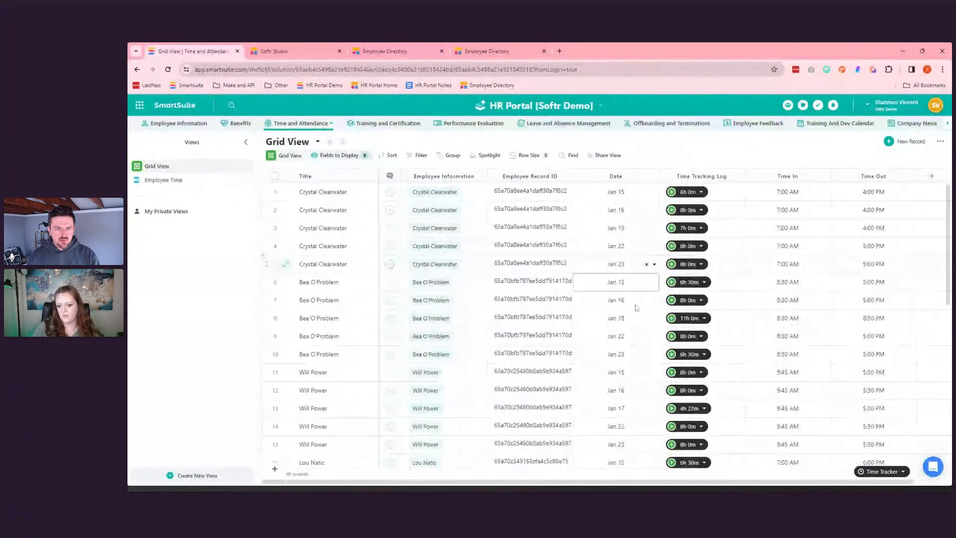
click(448, 192)
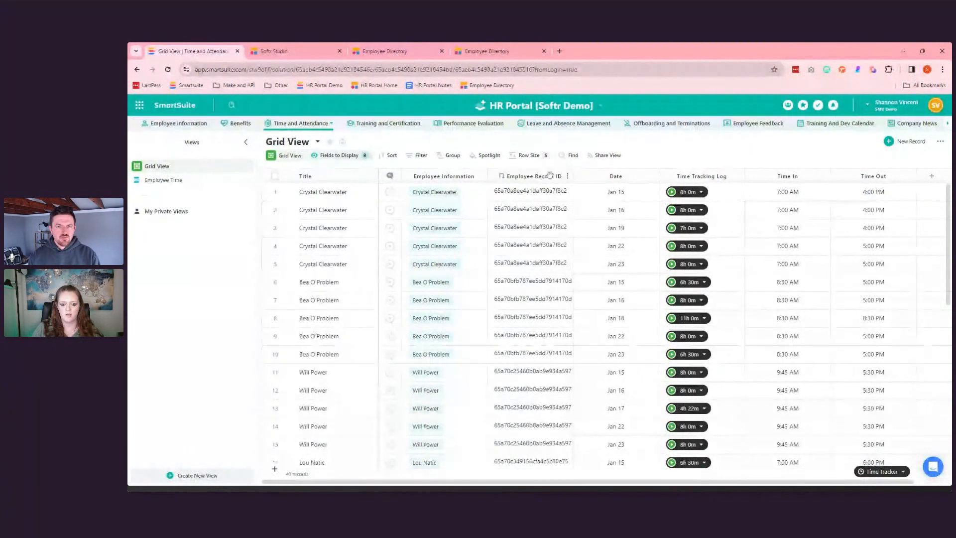
click(544, 194)
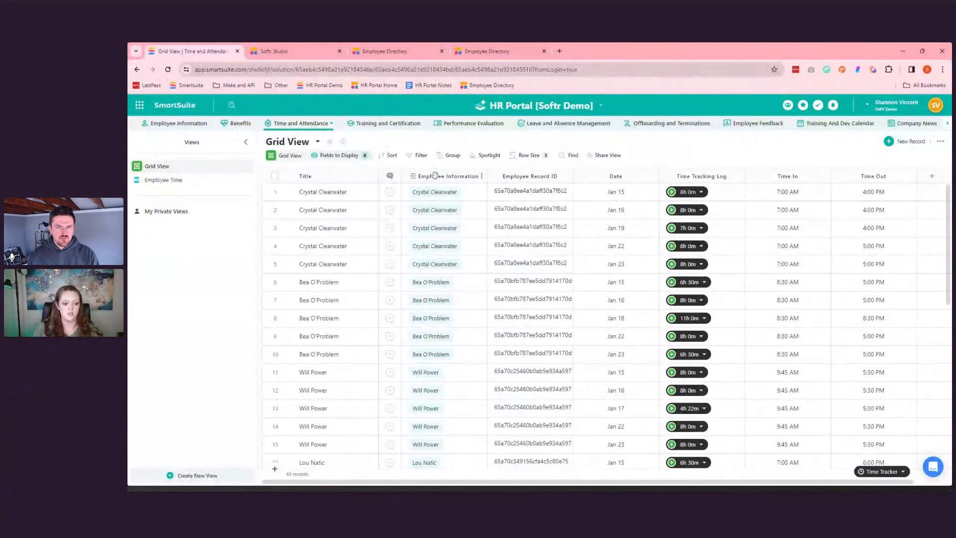
- Open the Training and Certification table and examine the fields in its Grid View
click(394, 124)
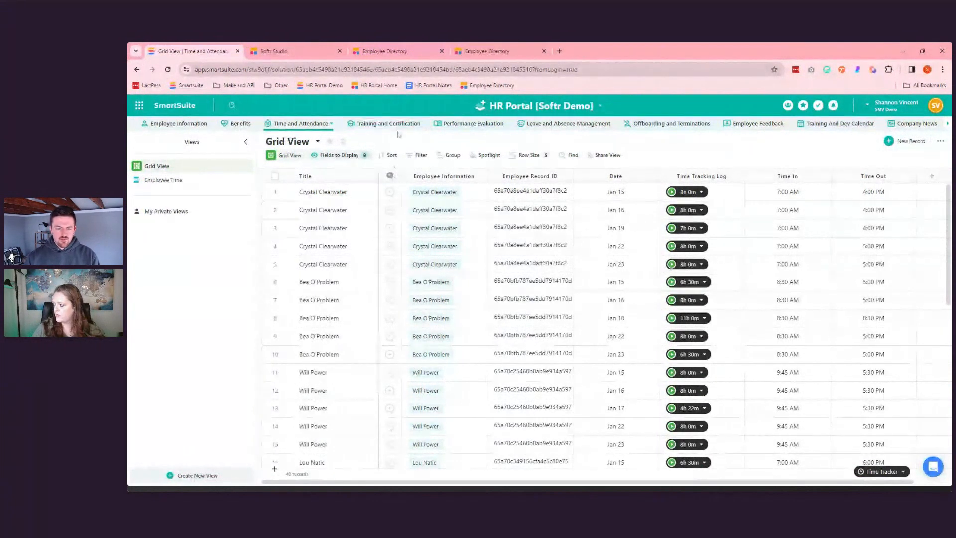
click(376, 127)
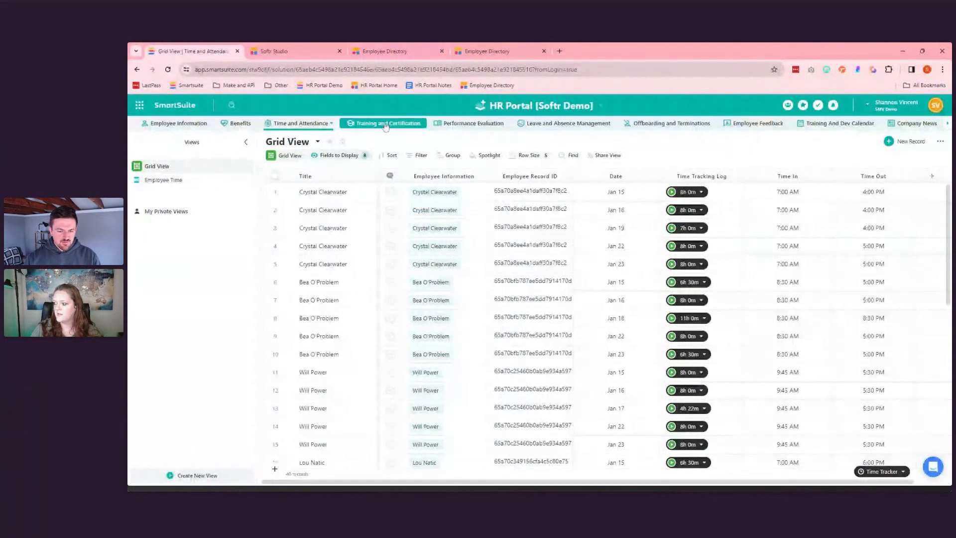
click(387, 125)
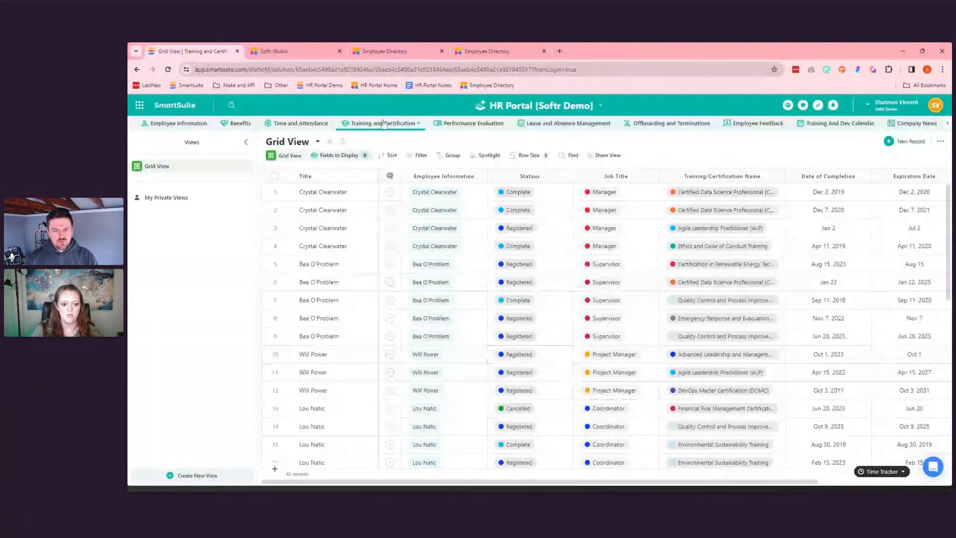
drag(409, 123, 358, 125)
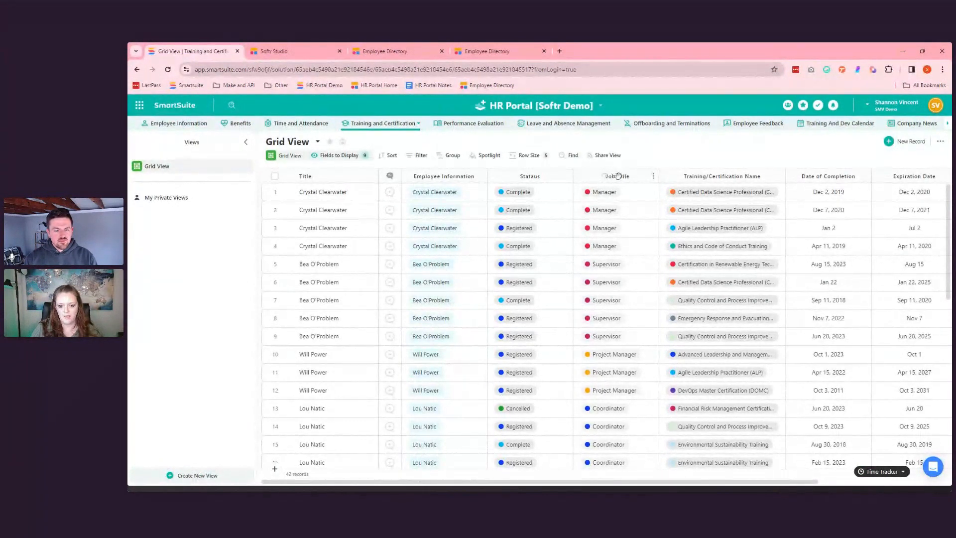
click(195, 125)
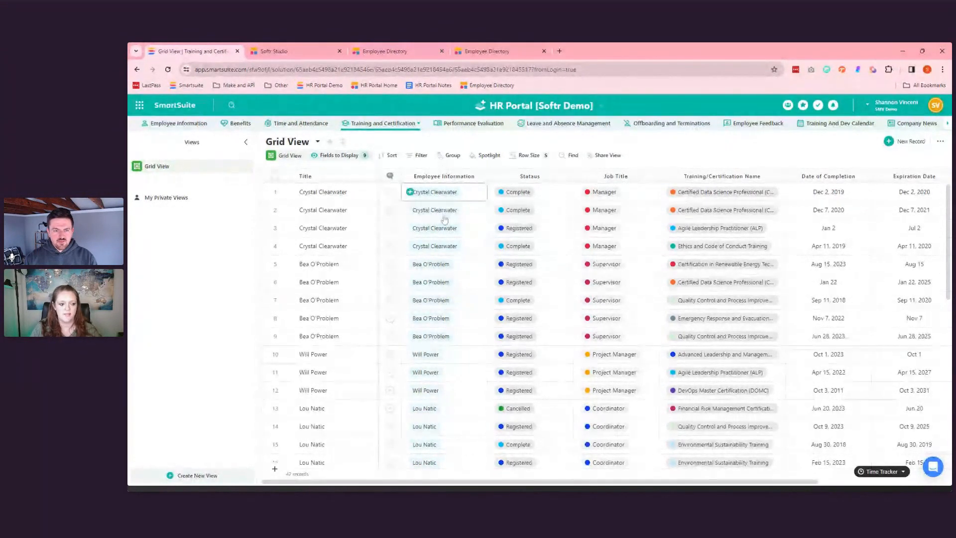
- Open the Performance Evaluation table and look through the fields of the All Evaluations By Date view
click(453, 124)
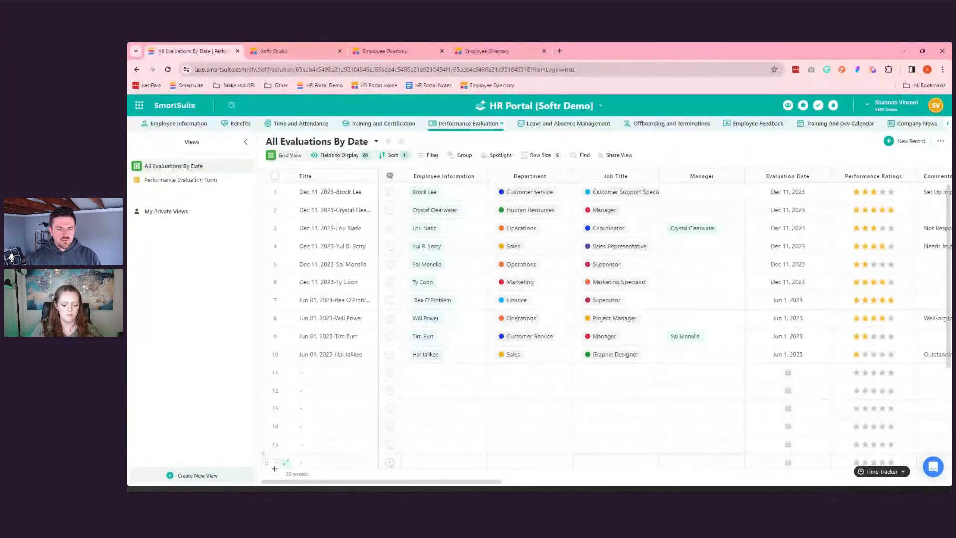
mouse_move(370, 484)
mouse_down()
mouse_move(622, 483)
mouse_move(355, 484)
mouse_up()
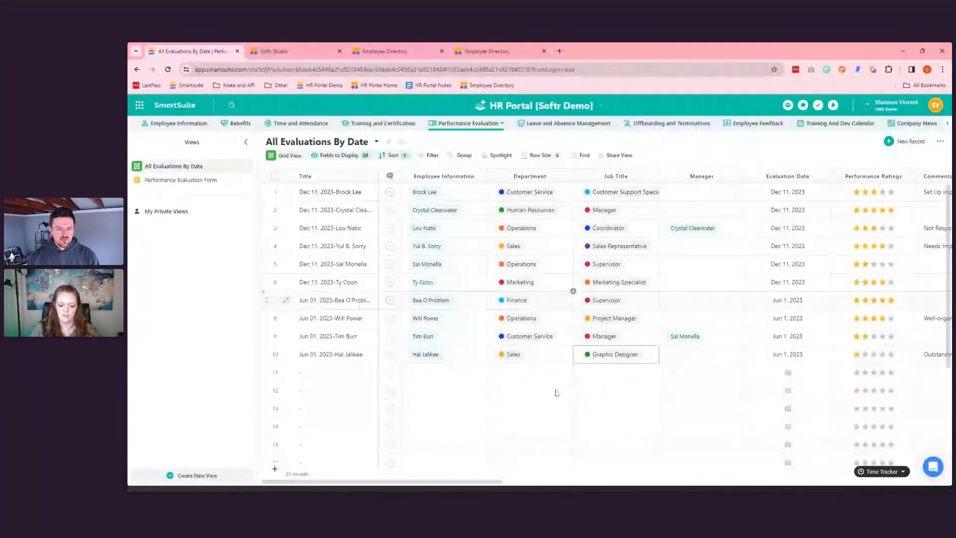
drag(429, 481, 638, 483)
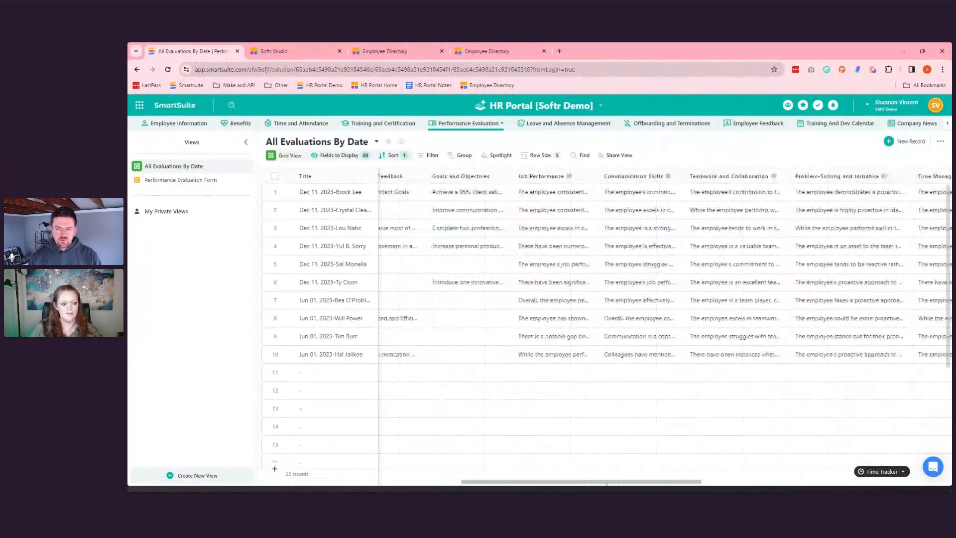
- Open the Performance Evaluation Form view and read through its fields, from the evaluation date to the performance ratings
click(195, 181)
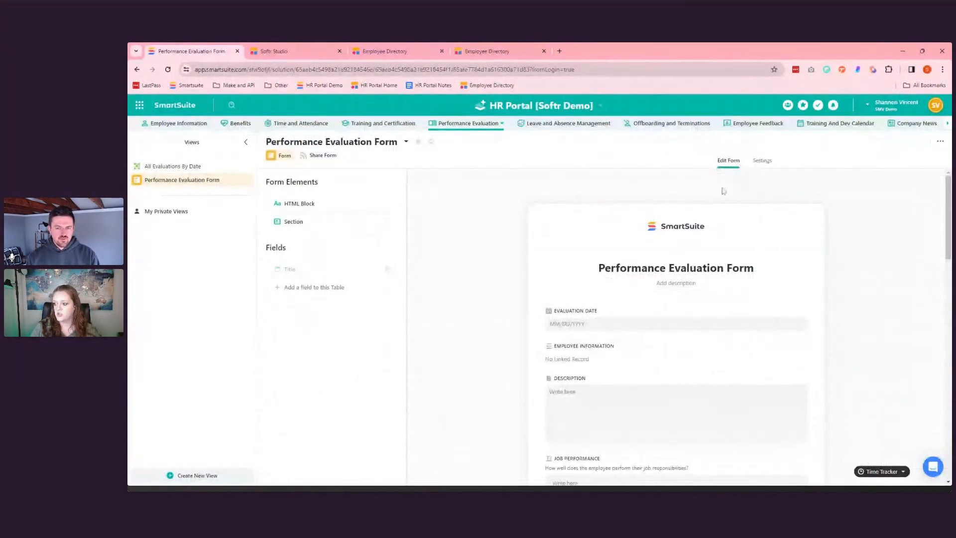
scroll(714, 197, down, 3)
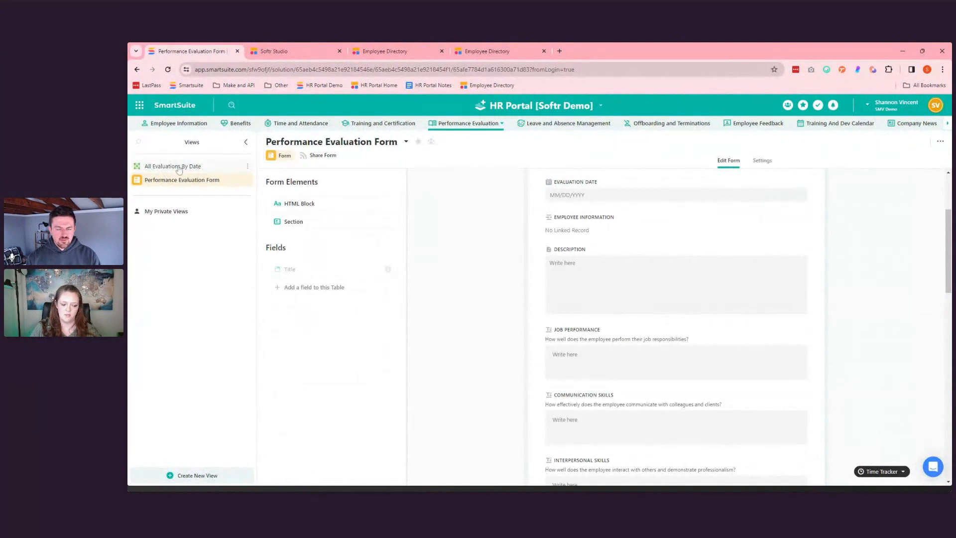
scroll(622, 273, down, 6)
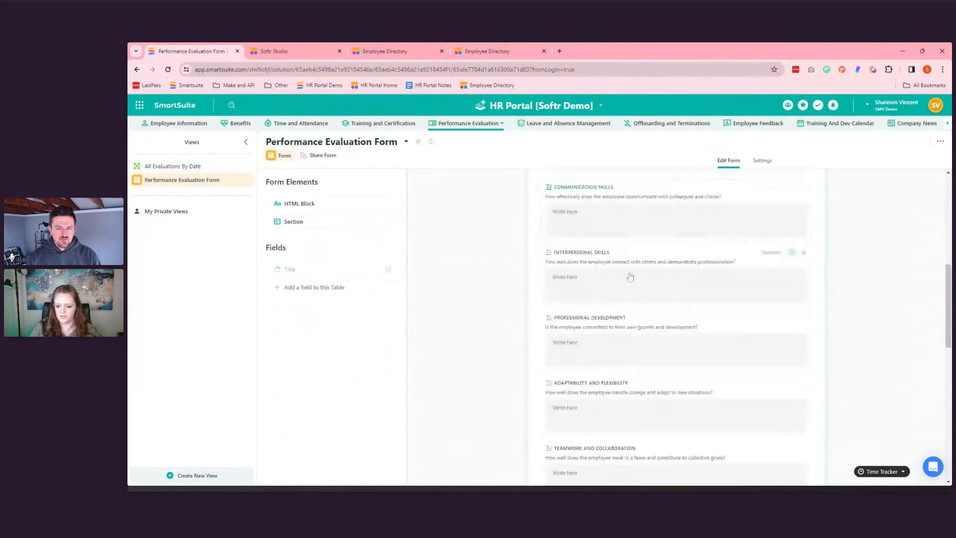
scroll(630, 277, down, 5)
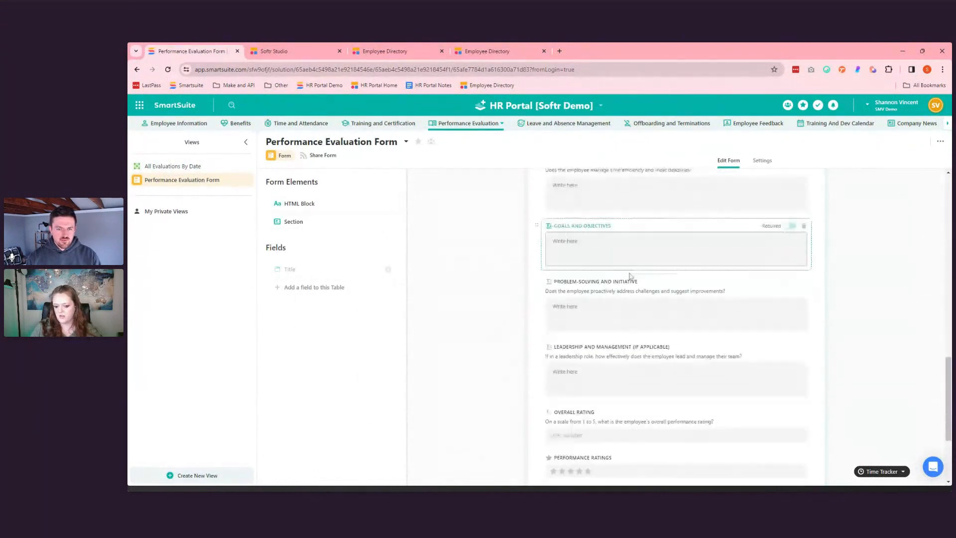
scroll(631, 276, down, 1)
scroll(631, 278, up, 6)
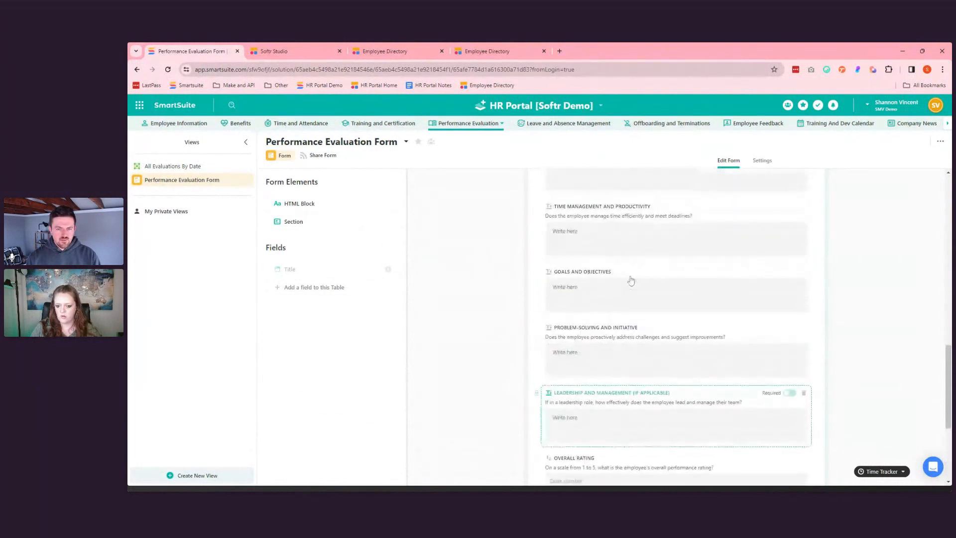
scroll(631, 280, up, 4)
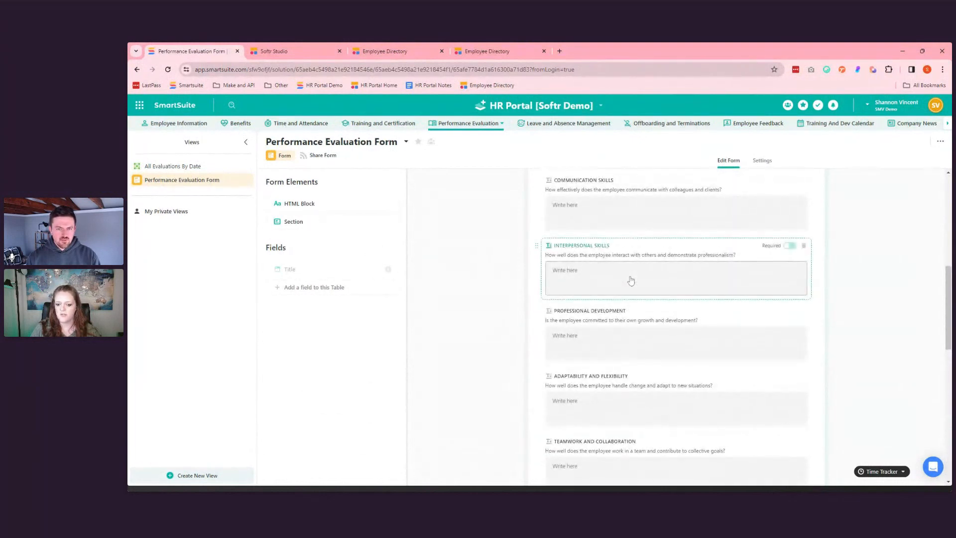
scroll(631, 279, up, 4)
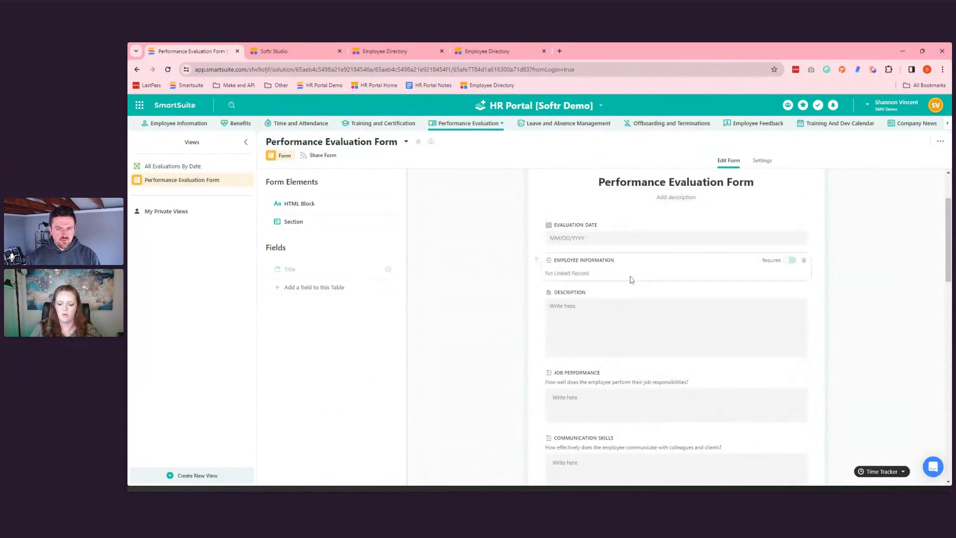
scroll(630, 278, down, 2)
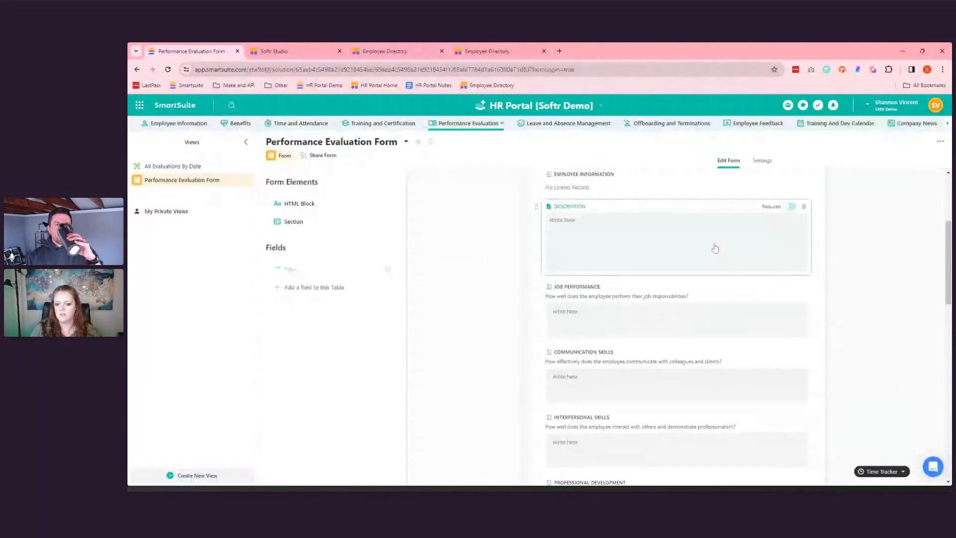
scroll(682, 269, down, 1)
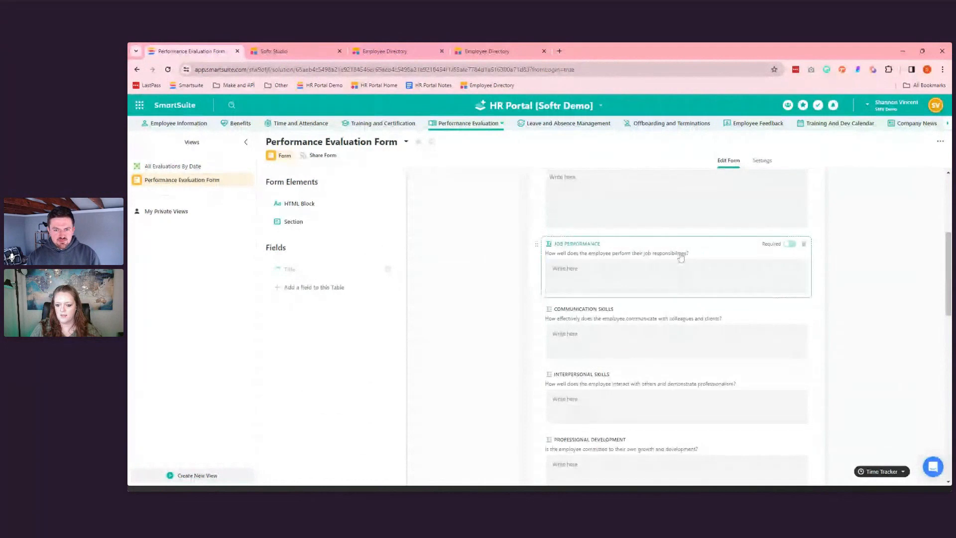
- Expand the Job Performance field of the form and examine its label, help text and display condition settings
click(679, 251)
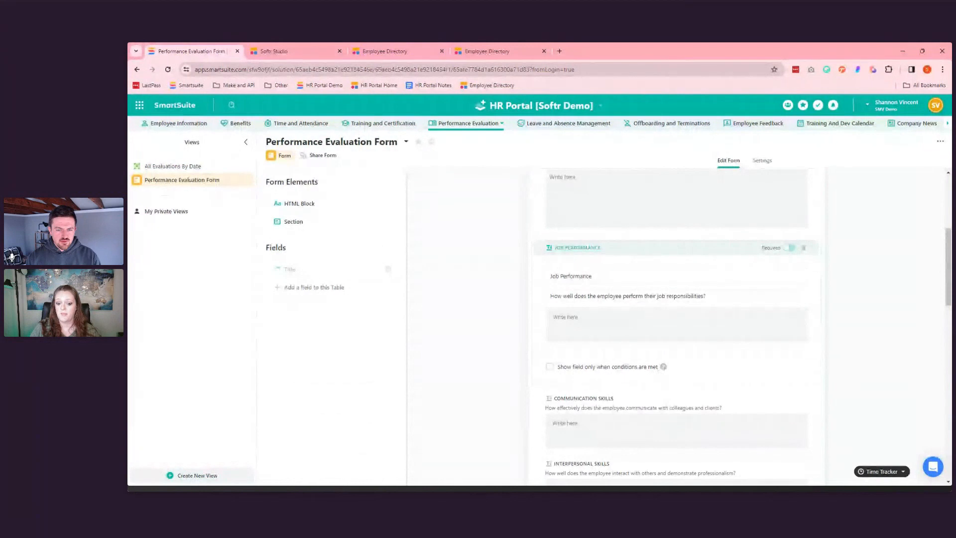
scroll(647, 269, up, 3)
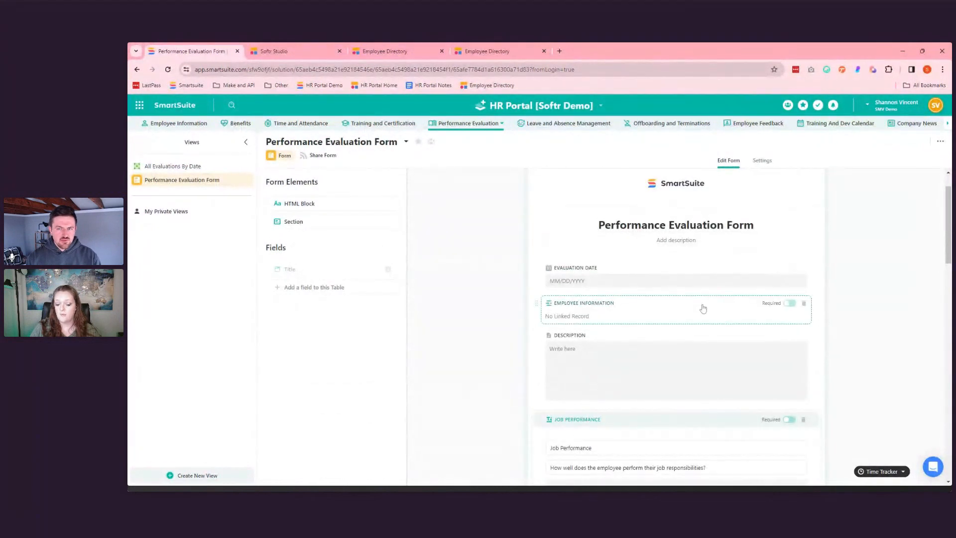
scroll(703, 308, down, 2)
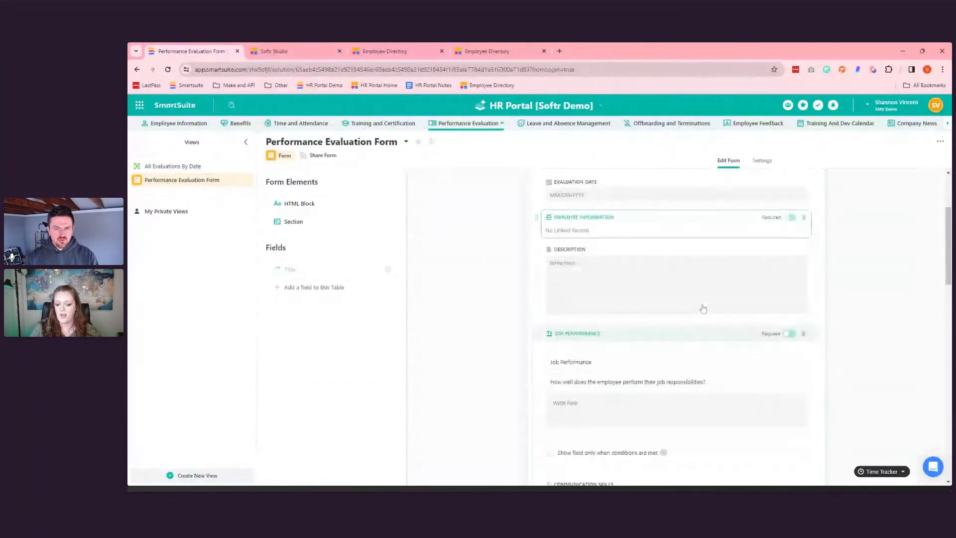
scroll(703, 309, down, 4)
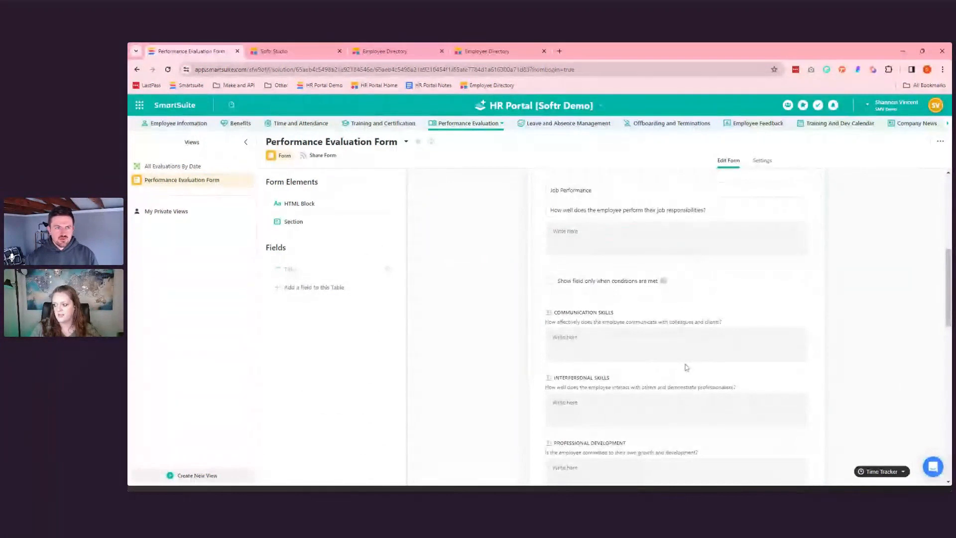
scroll(668, 314, up, 2)
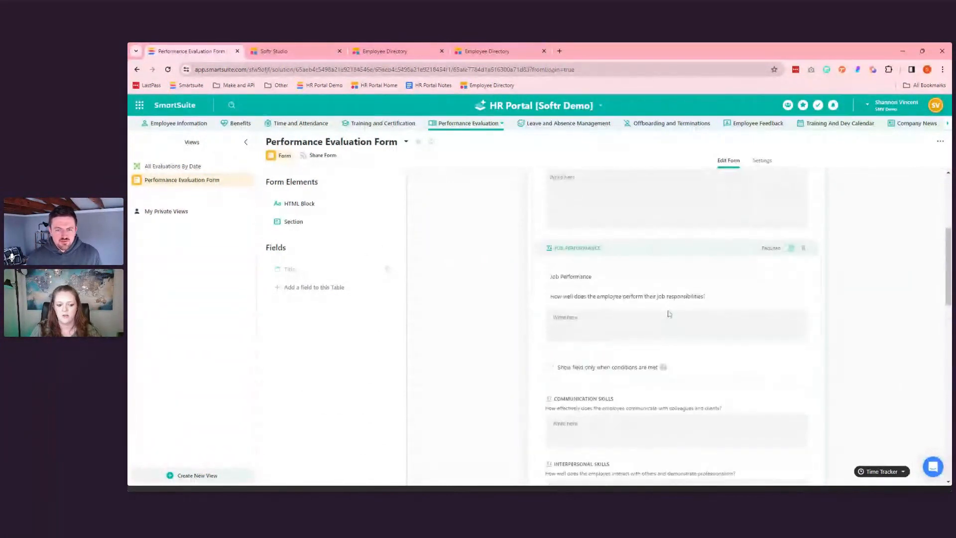
scroll(669, 314, up, 1)
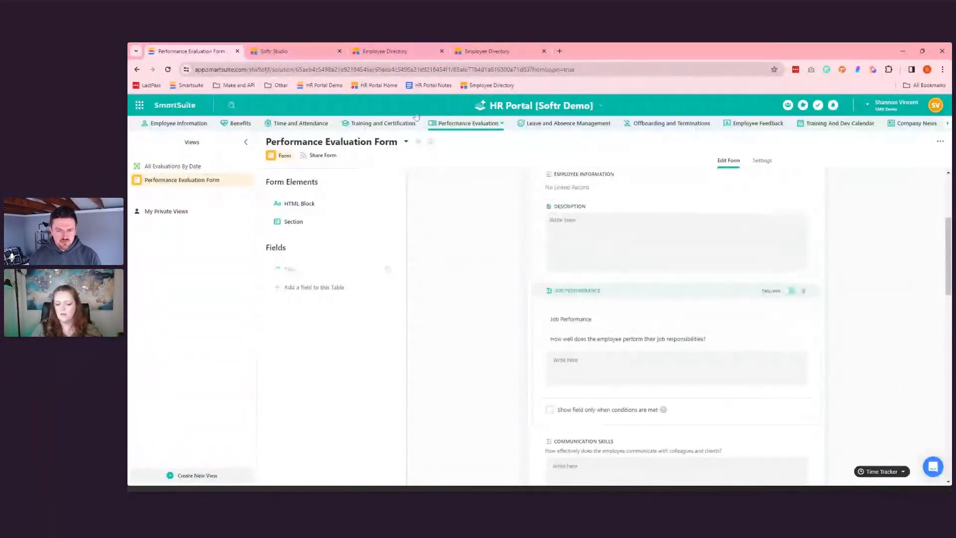
- Open the Leave and Absence Management table in its All Leave This Year view
click(534, 124)
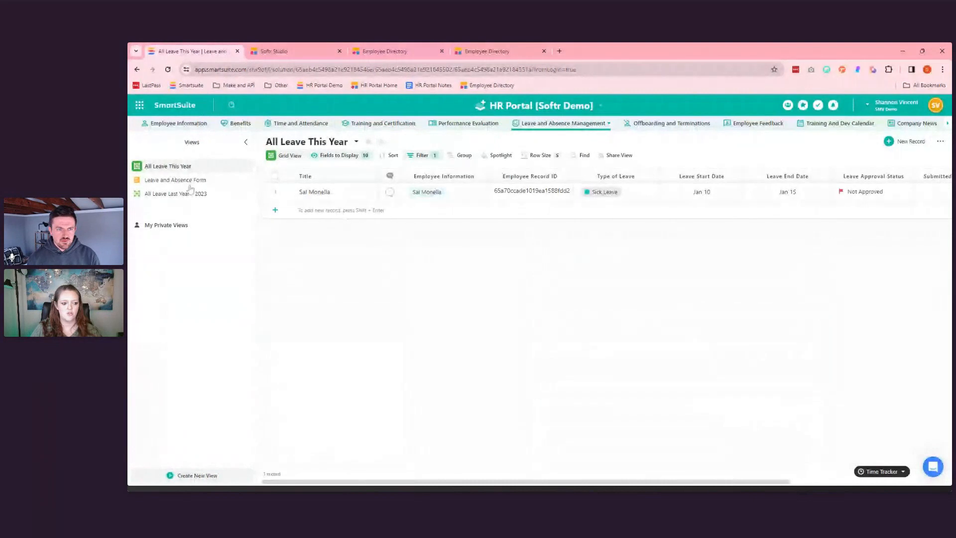
- Check the Leave Start Date filter that limits the All Leave This Year view
mouse_move(184, 170)
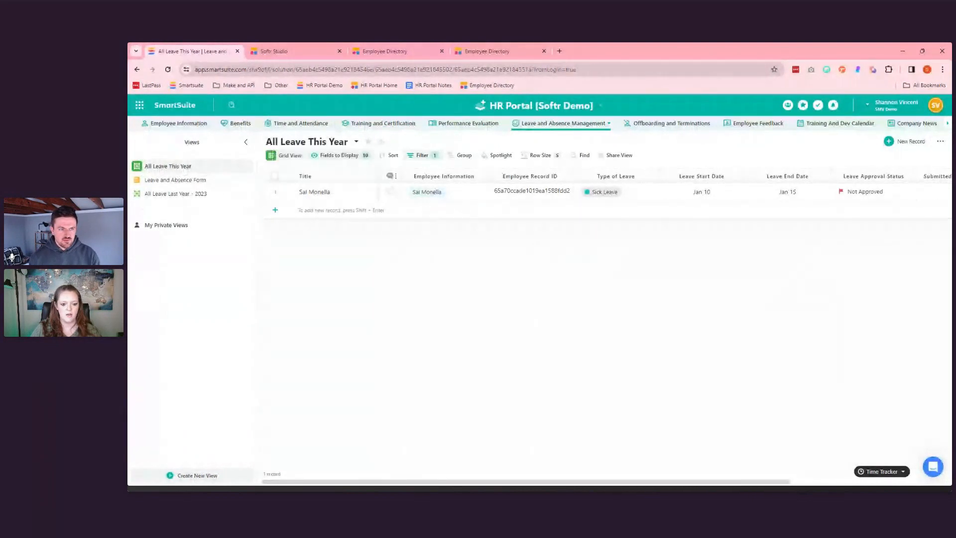
click(423, 156)
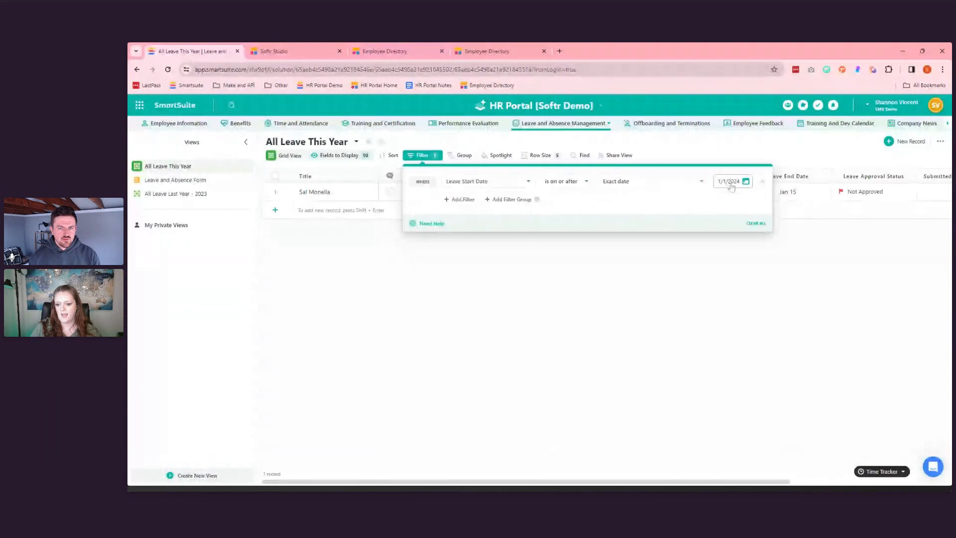
click(724, 248)
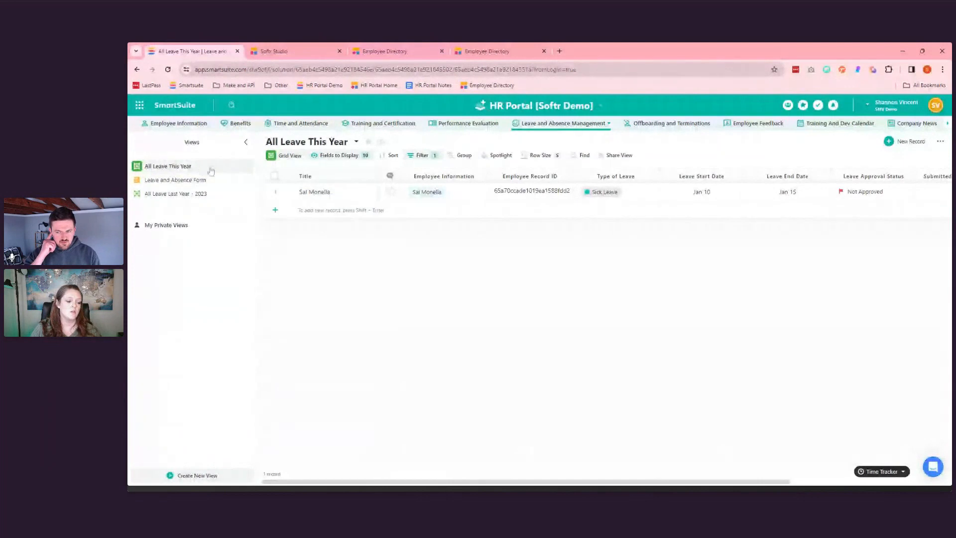
- Open the Leave and Absence Form view and read through its fields, from employee information to additional details
mouse_move(233, 166)
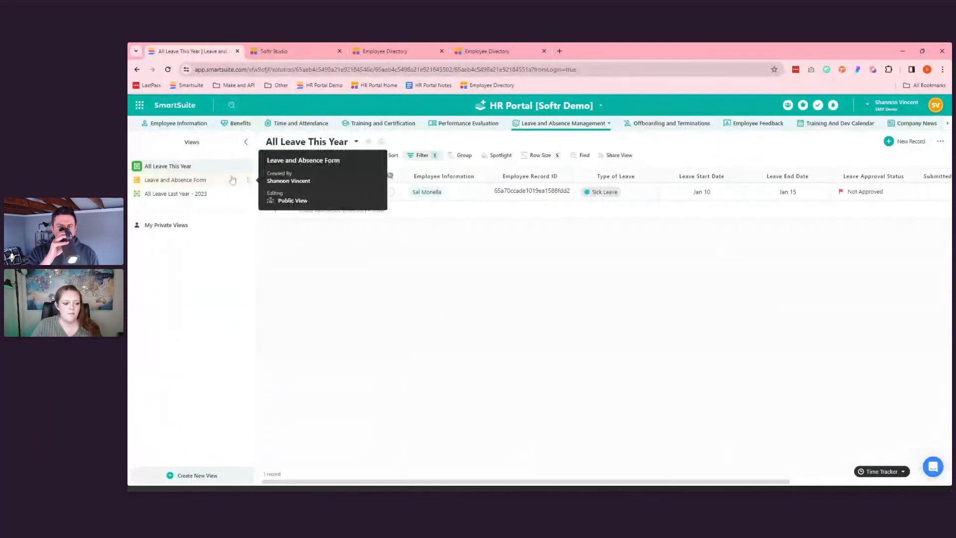
click(232, 180)
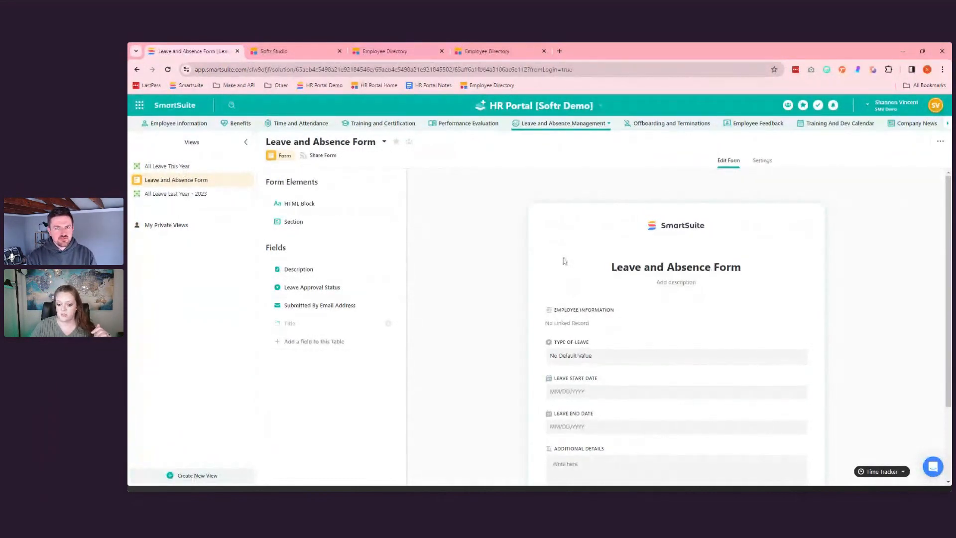
scroll(564, 260, down, 1)
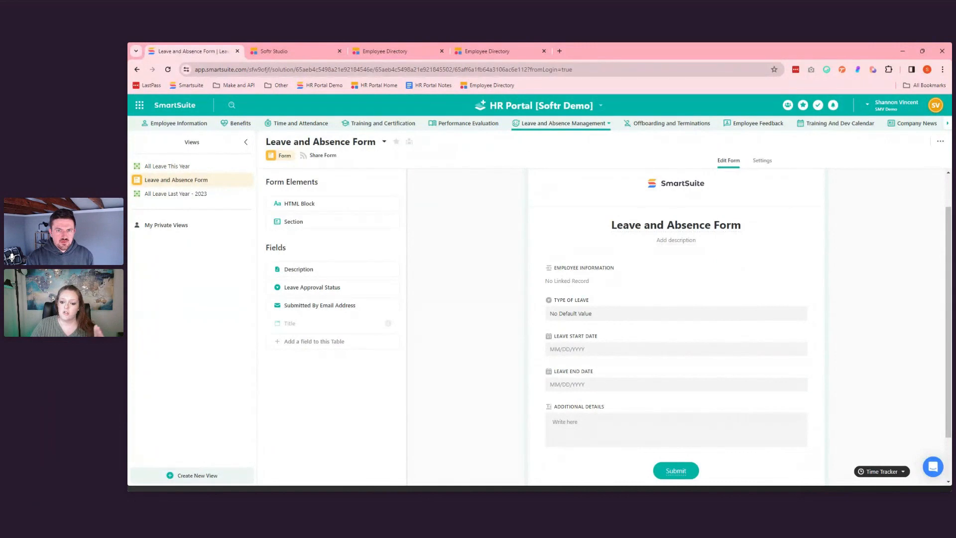
- Open the solution's automations, start a new automation to view the available triggers, and exit without saving
click(601, 105)
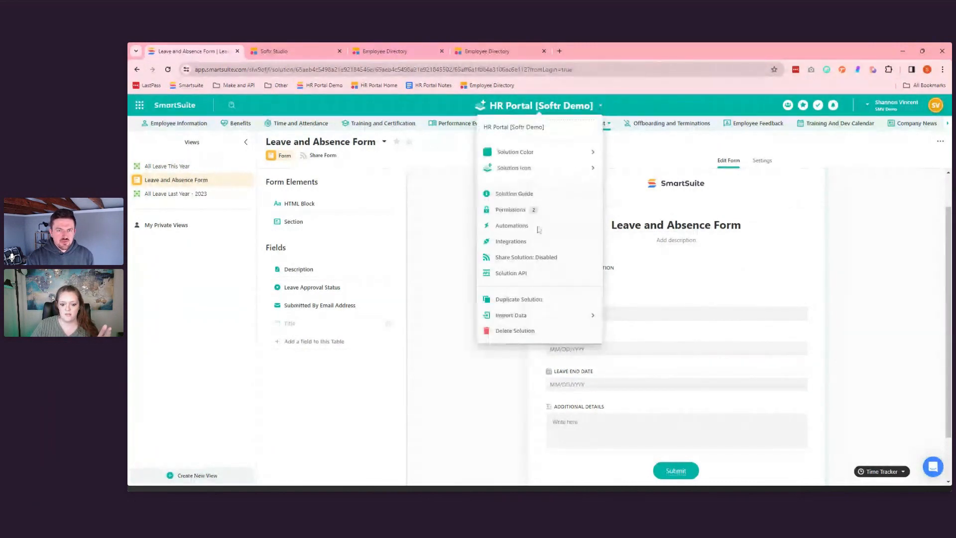
click(512, 225)
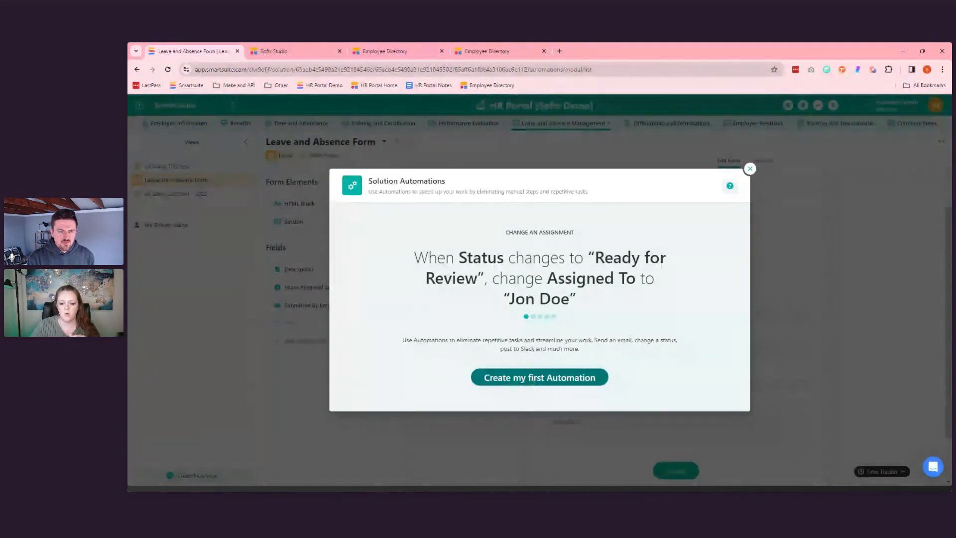
click(535, 380)
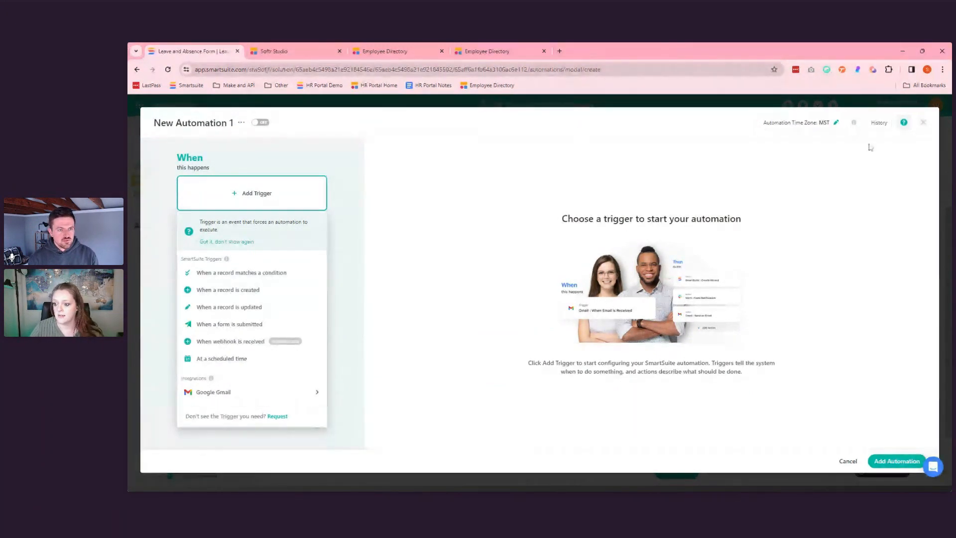
click(923, 122)
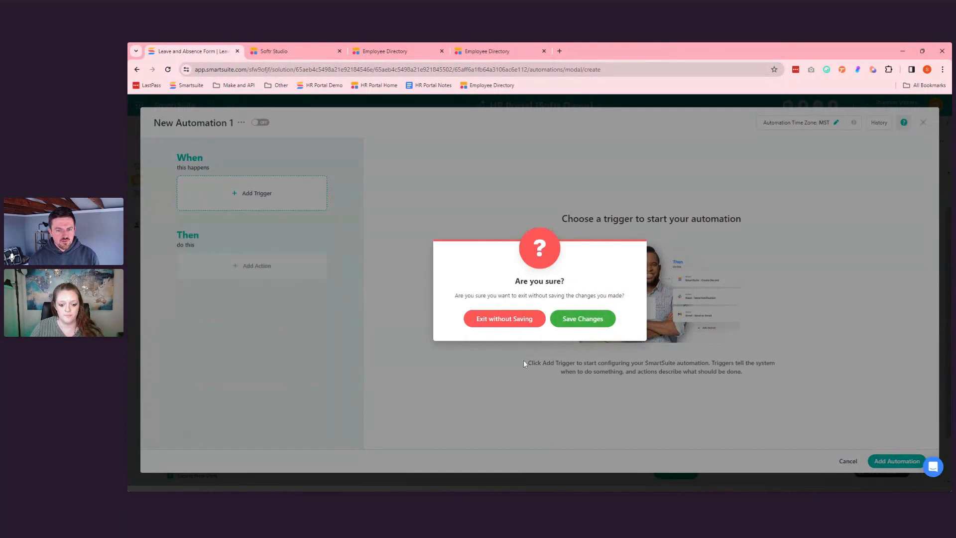
click(491, 319)
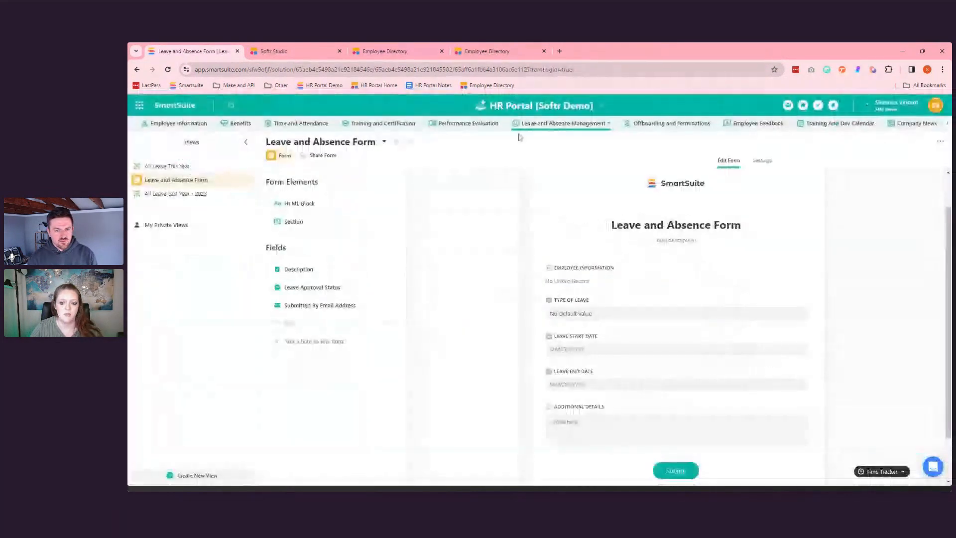
- Open the Offboarding and Terminations table and look through the Termination by Type view up to Return of Company Property
click(668, 126)
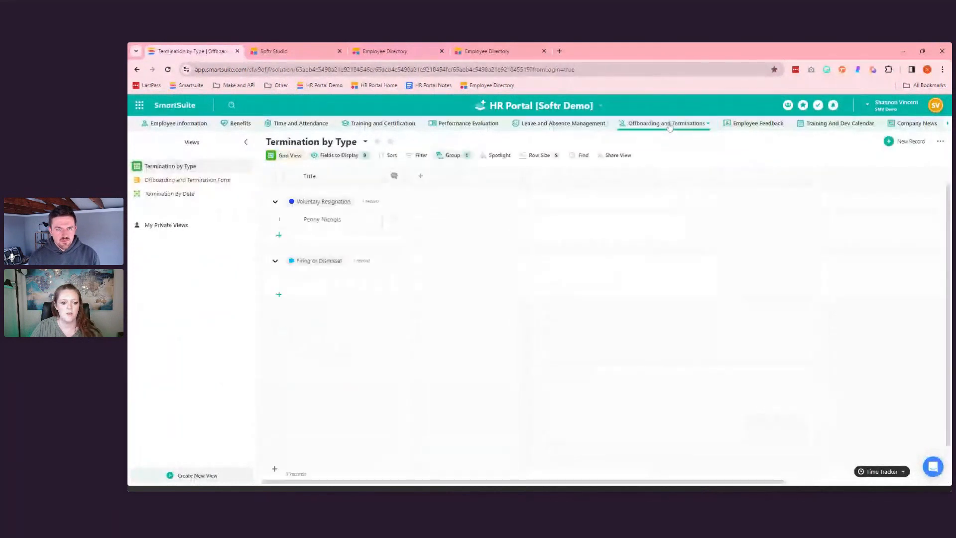
click(700, 224)
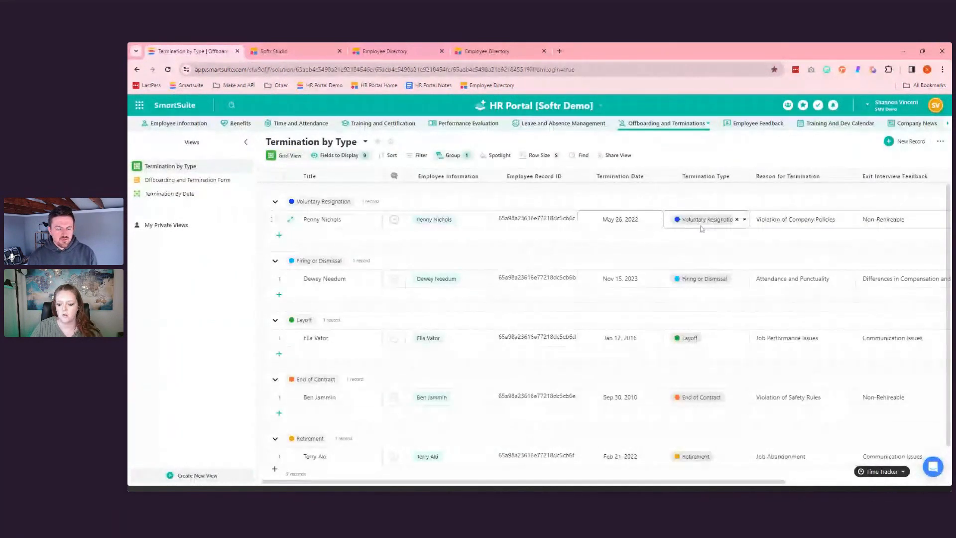
click(716, 233)
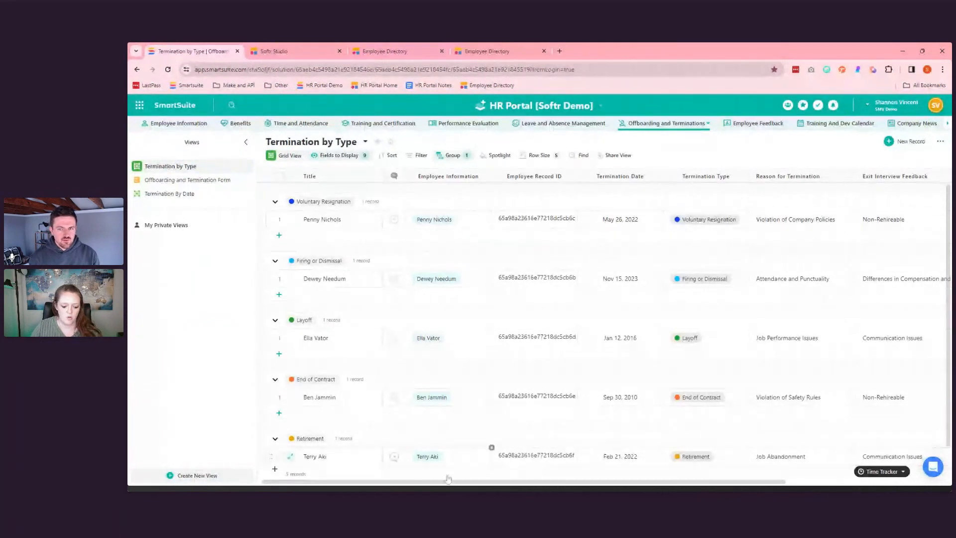
drag(406, 482, 667, 483)
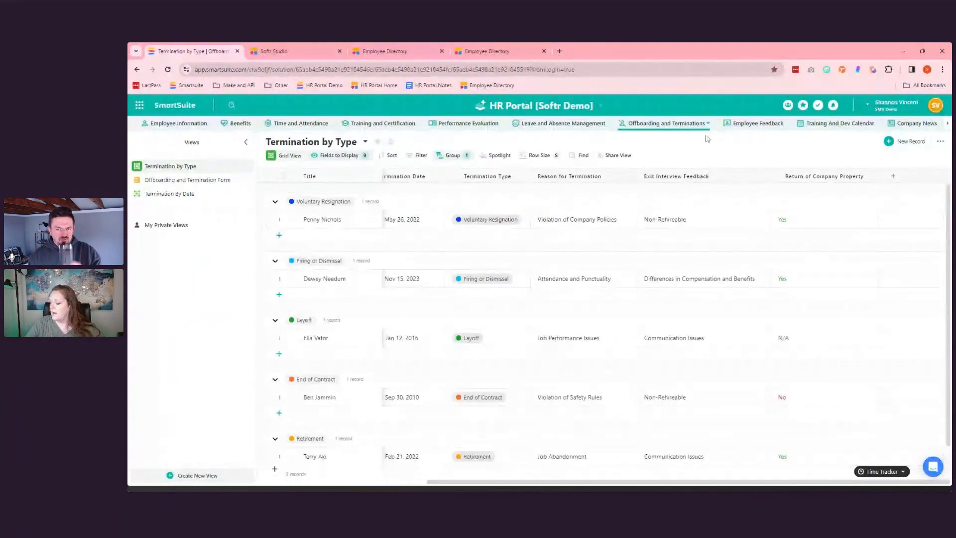
- Open the Employee Feedback table and examine the Feedback Type entries in the All Employee Feedback view
click(754, 128)
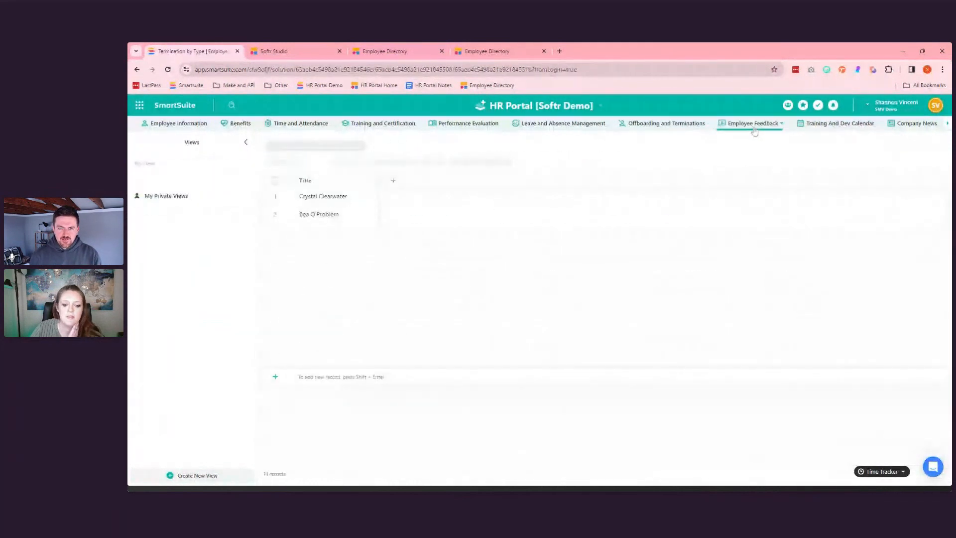
click(707, 193)
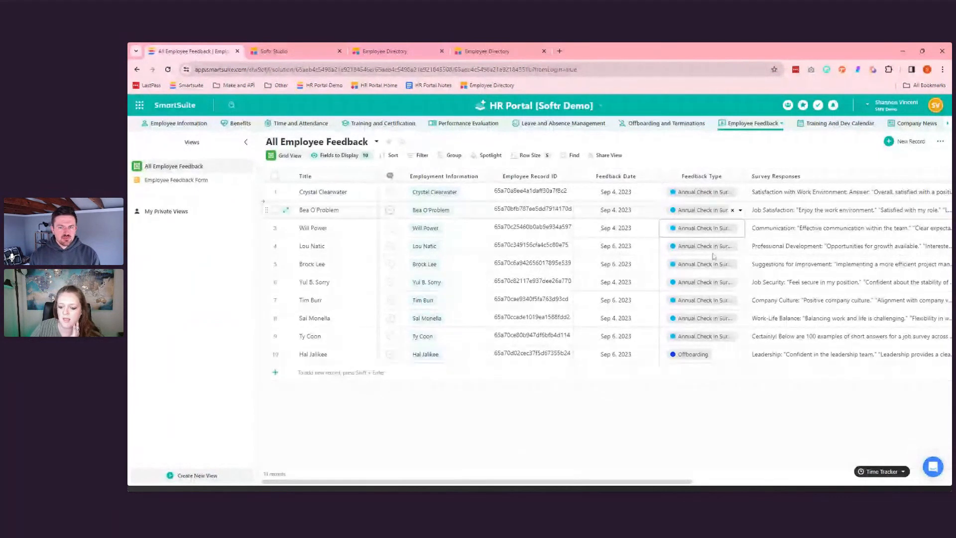
click(703, 282)
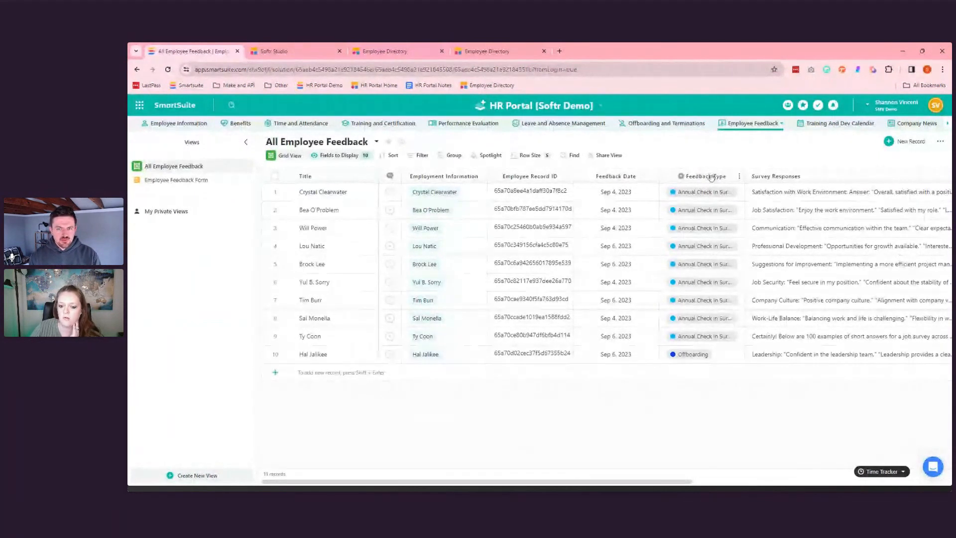
click(698, 354)
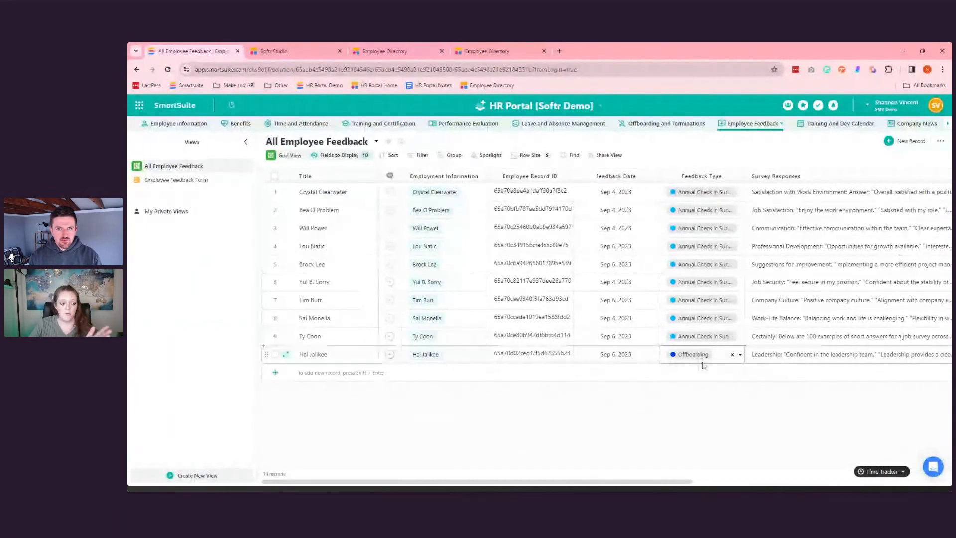
click(702, 192)
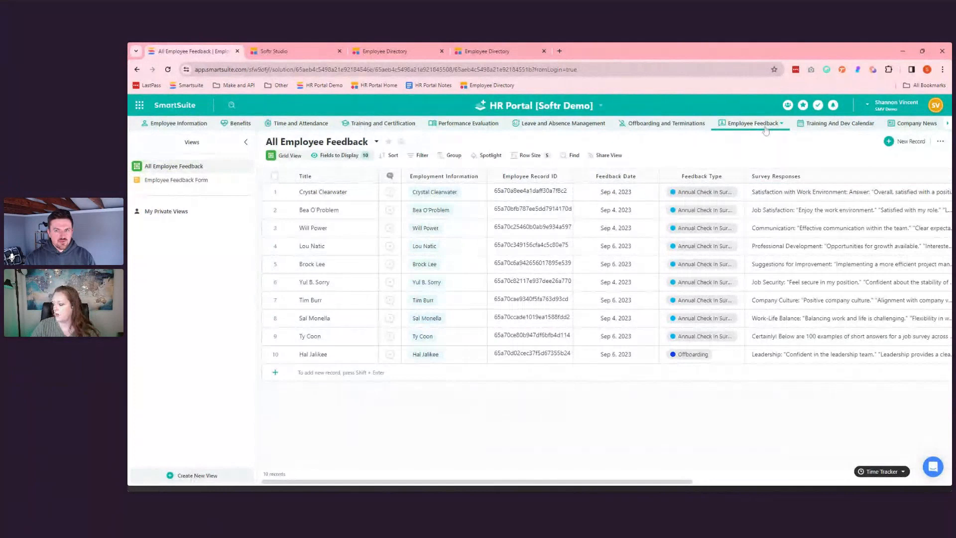
- Open the Training And Dev Calendar table and create a new Calendar View for it
click(815, 128)
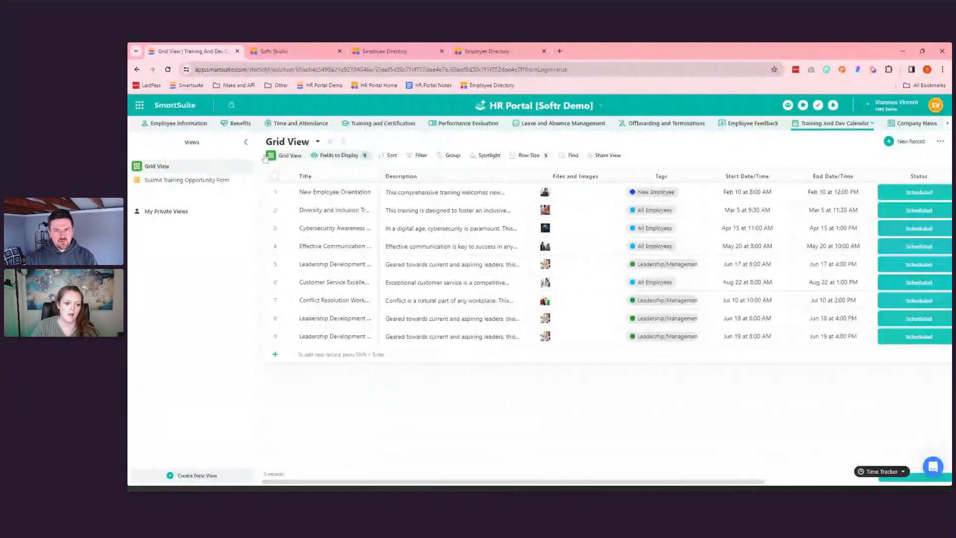
click(194, 475)
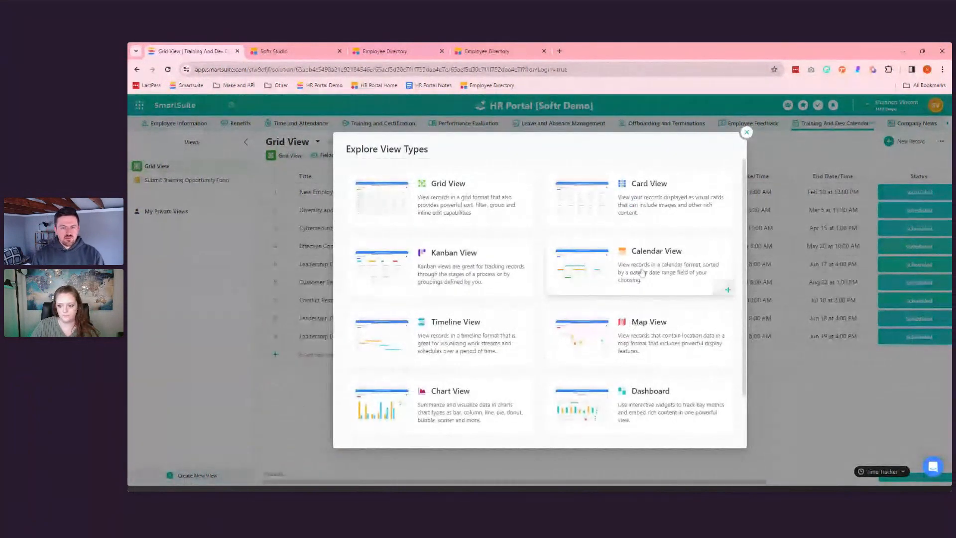
click(604, 274)
click(566, 347)
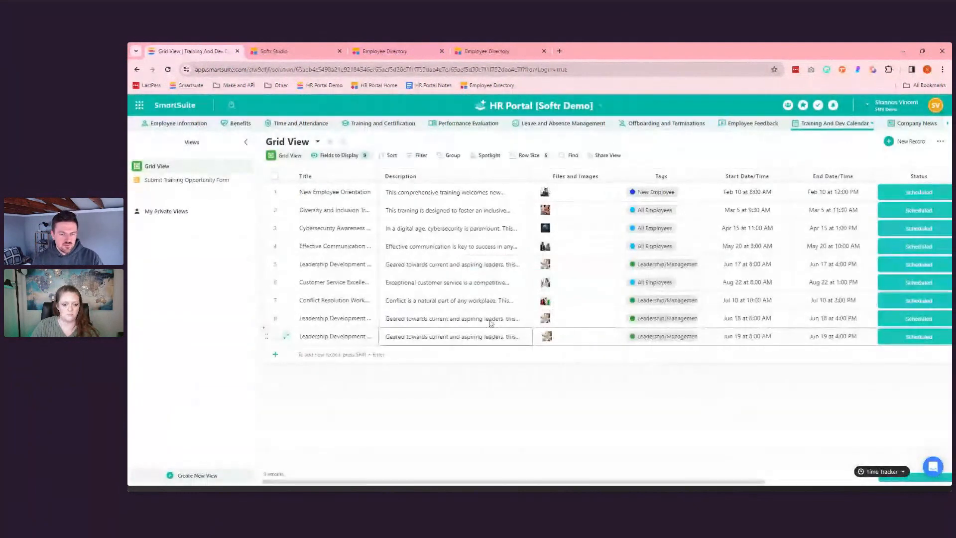
- Set the calendar's displayed date field to Start Date/Time
click(347, 155)
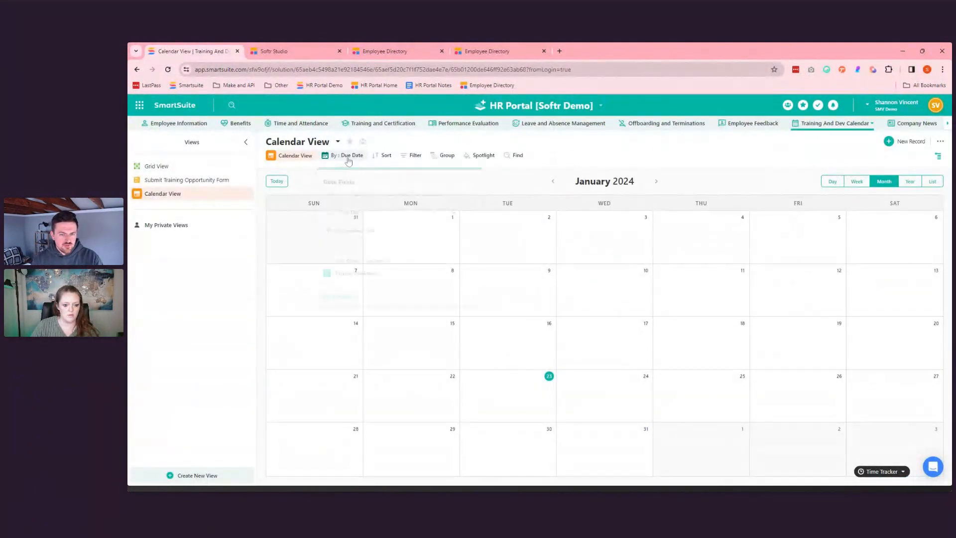
click(359, 209)
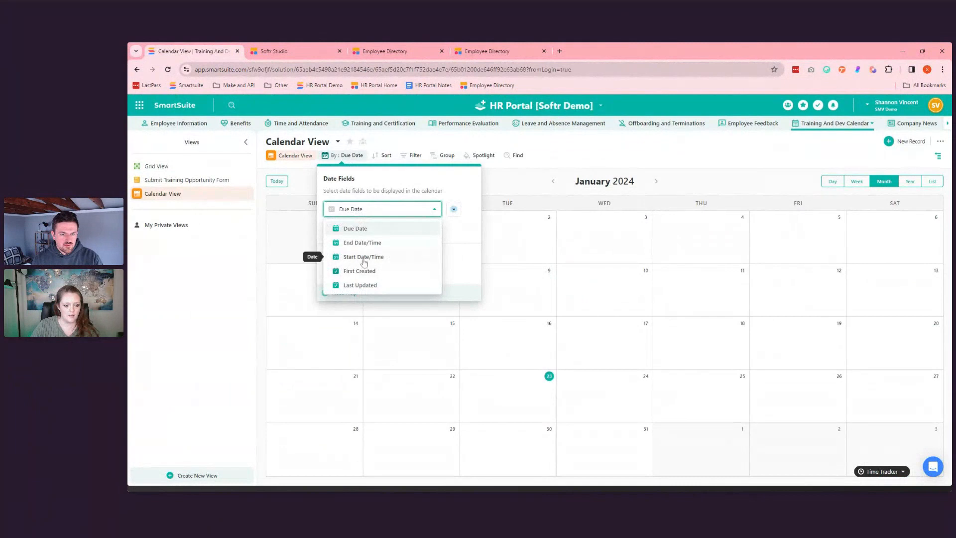
click(363, 256)
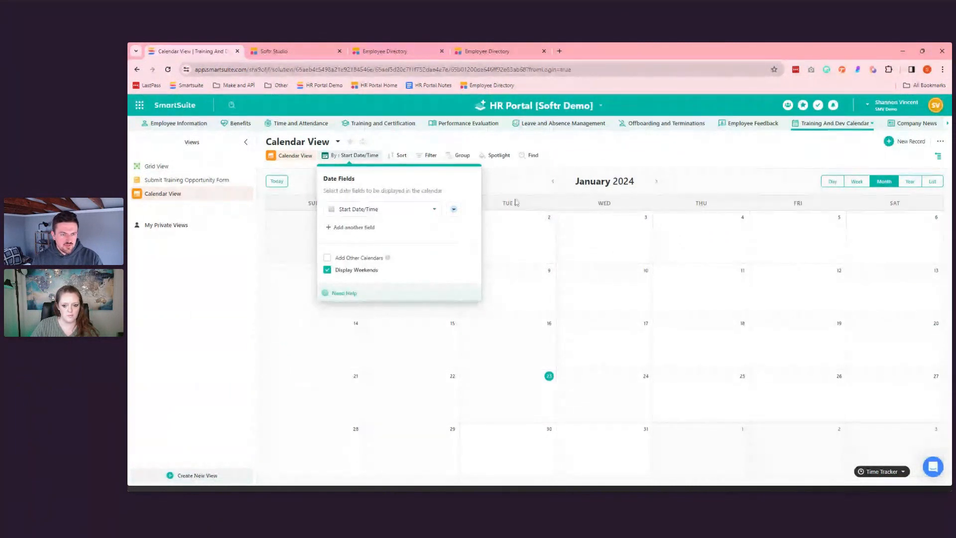
- Advance the training calendar to March 2024 and look at the view's filter settings
click(657, 182)
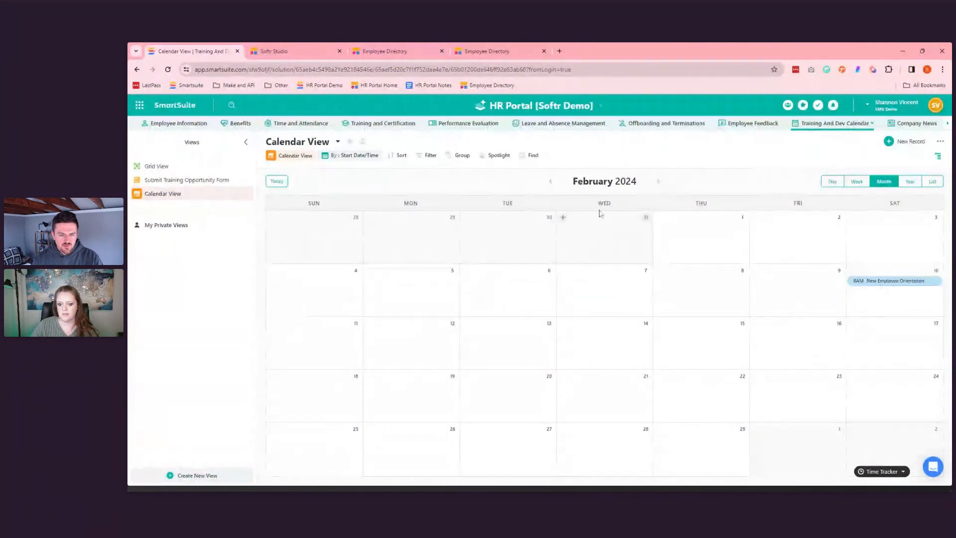
click(658, 181)
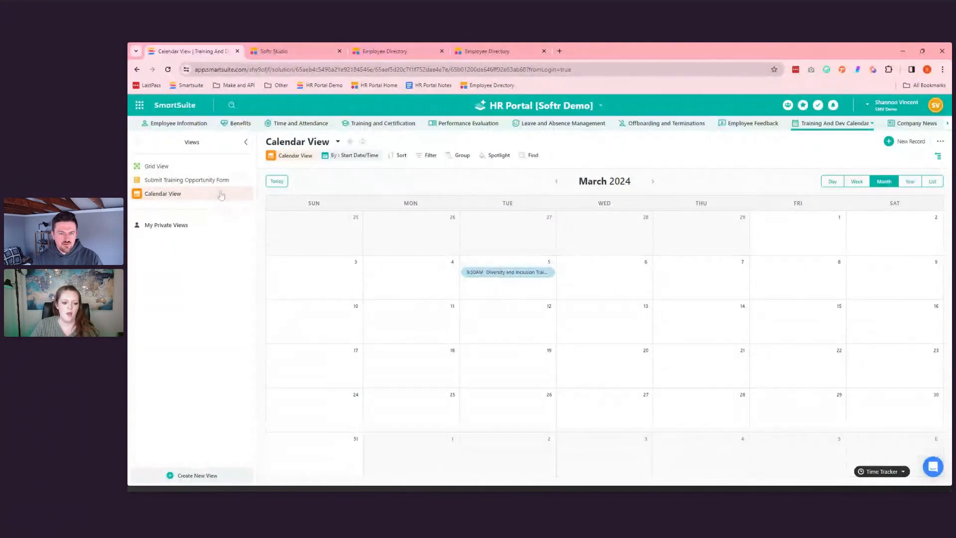
click(426, 156)
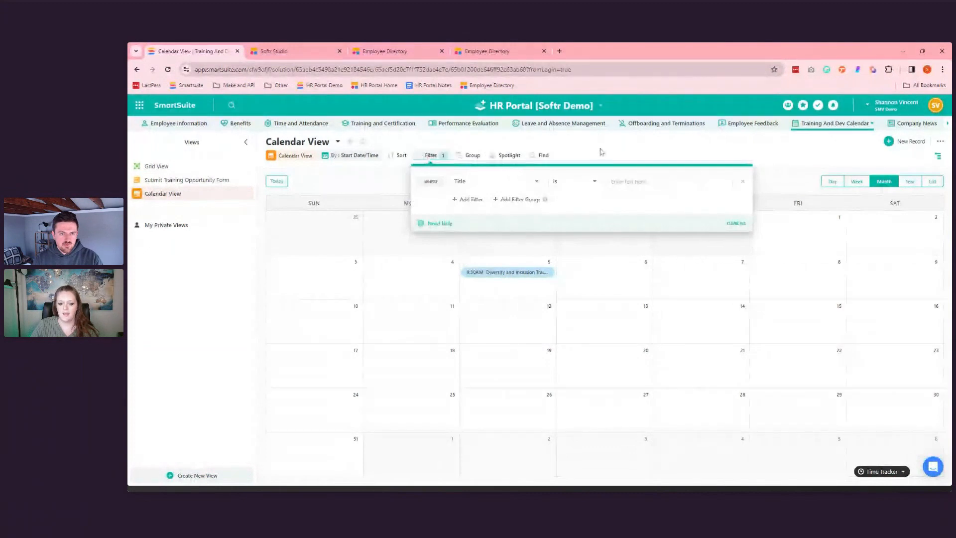
click(601, 152)
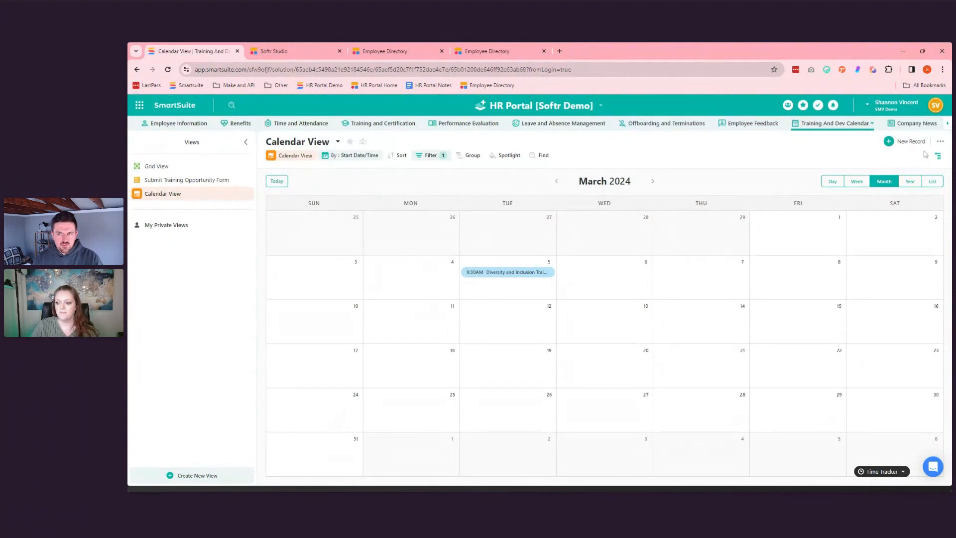
- Open the Company News table and look through its articles with their dates, statuses and tags
click(947, 125)
click(852, 126)
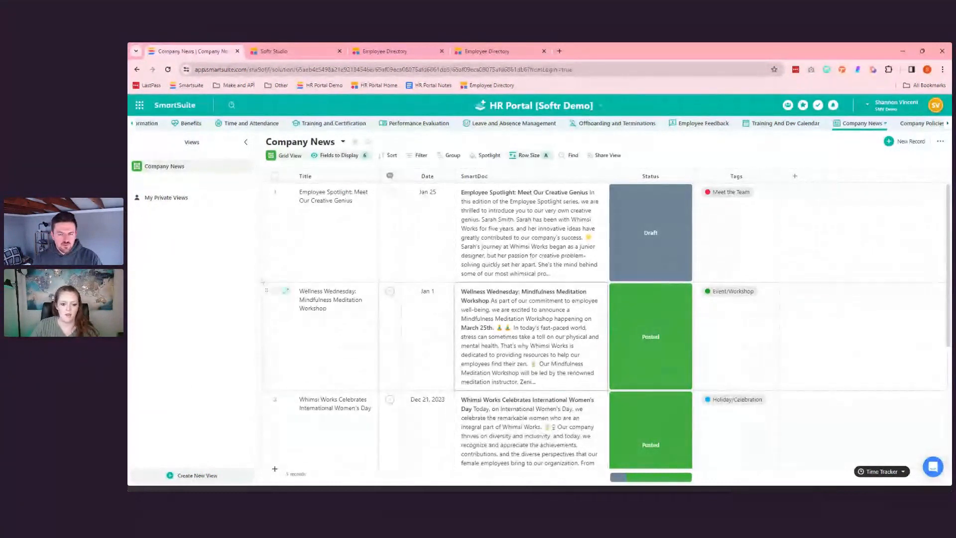
scroll(766, 282, down, 1)
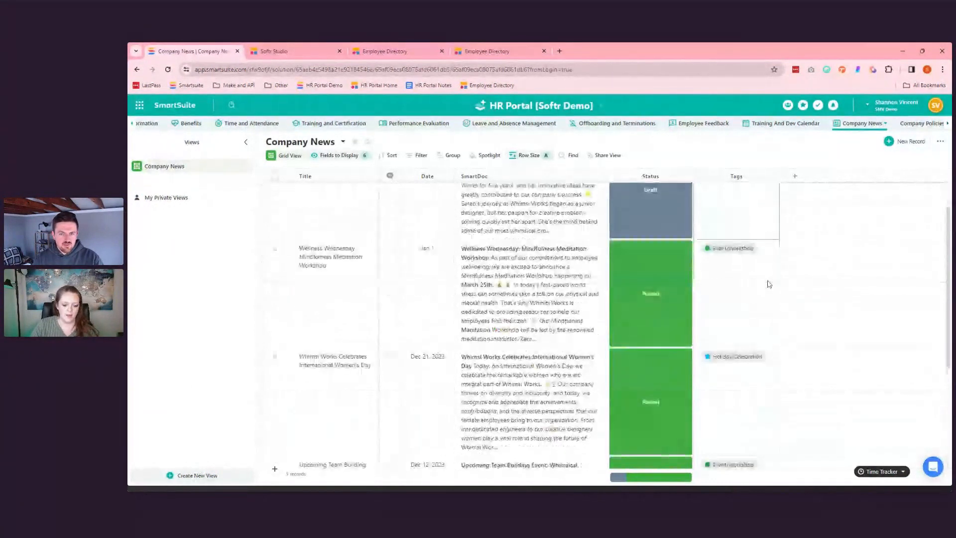
scroll(597, 264, down, 2)
scroll(461, 242, down, 3)
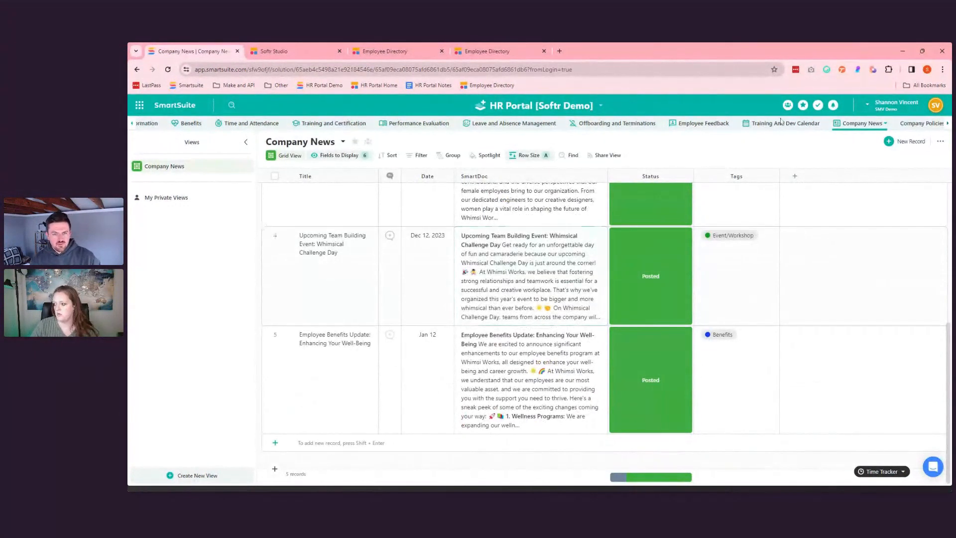
scroll(755, 211, up, 1)
scroll(755, 211, up, 4)
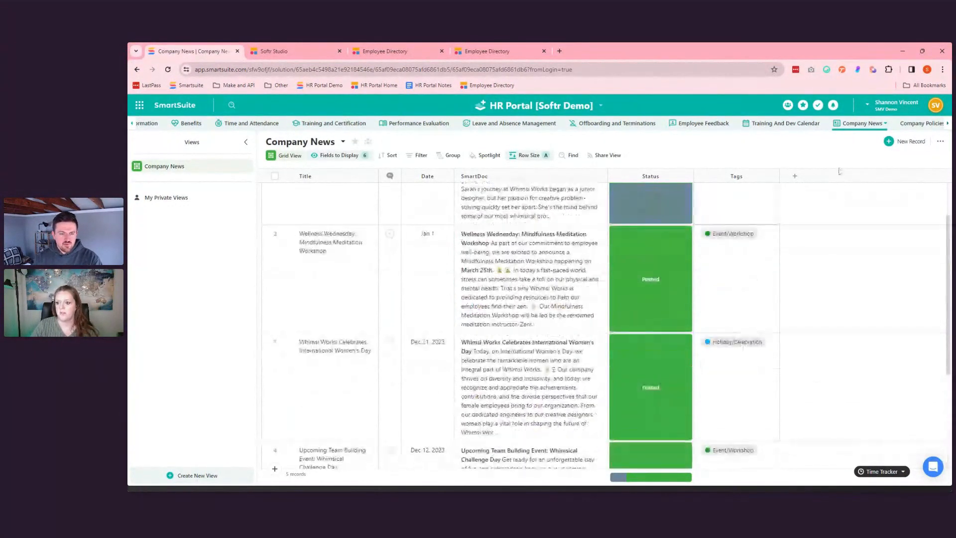
- Open the Company Policies table
click(913, 125)
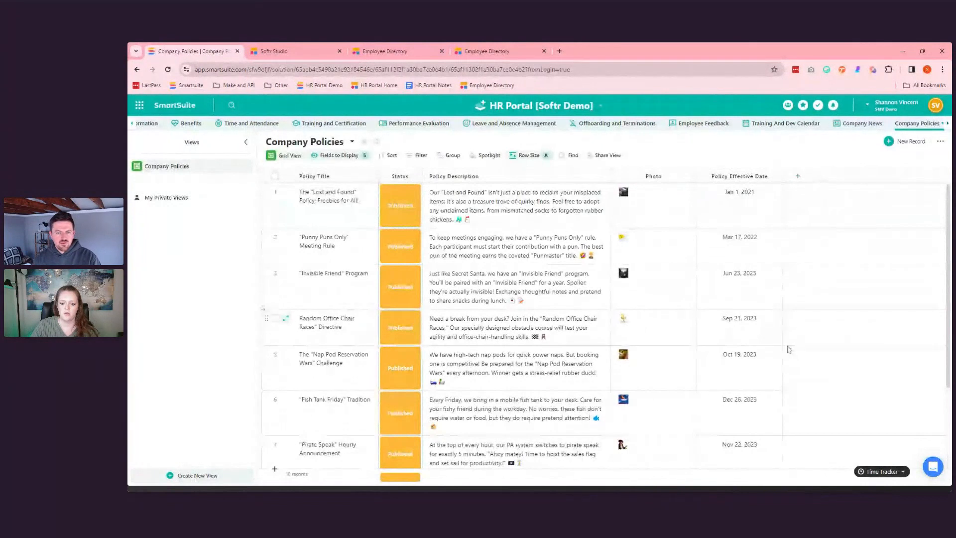
- Look through the Company Policies records and the other tables available in the solution
scroll(792, 392, down, 3)
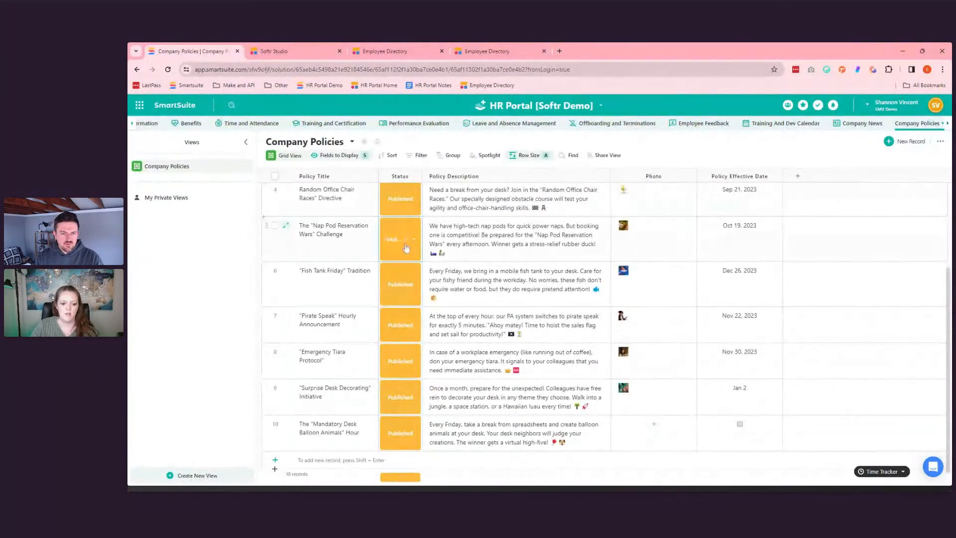
scroll(398, 244, up, 3)
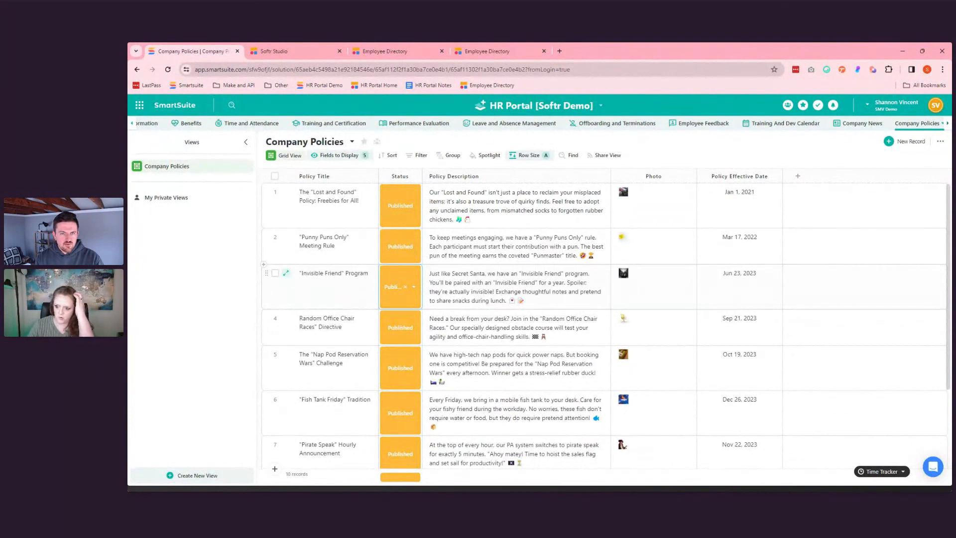
click(948, 124)
click(948, 124)
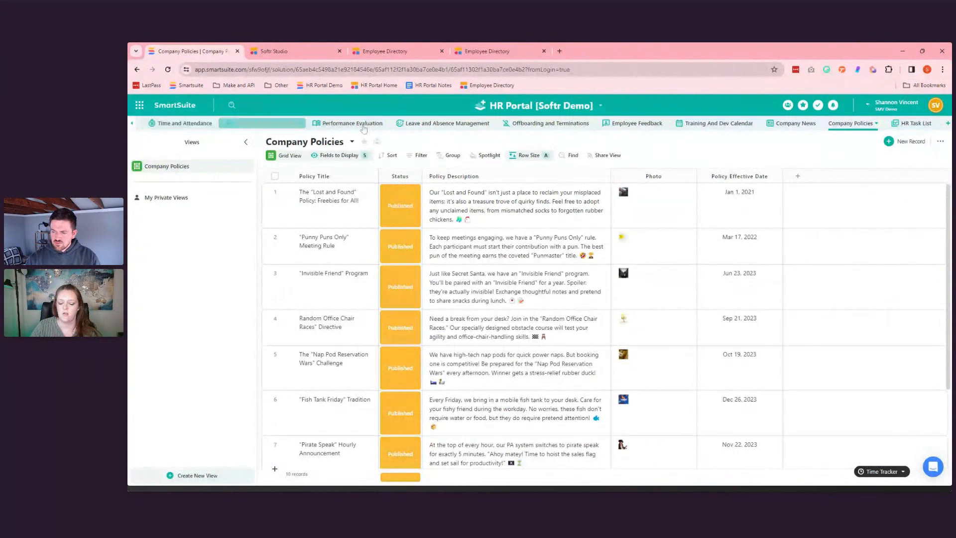
click(915, 124)
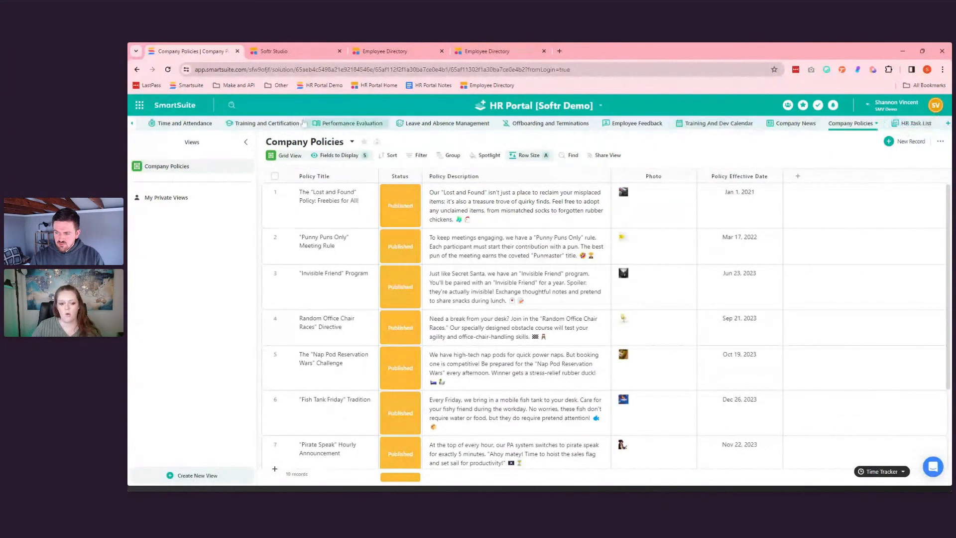
click(132, 126)
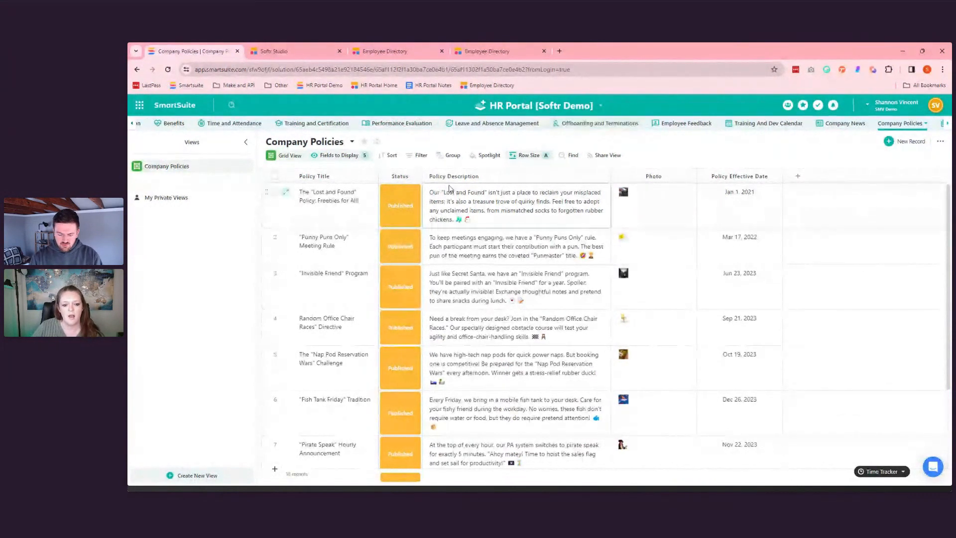
- Check the field settings of the Policy Description column, leaving them as they are
click(605, 177)
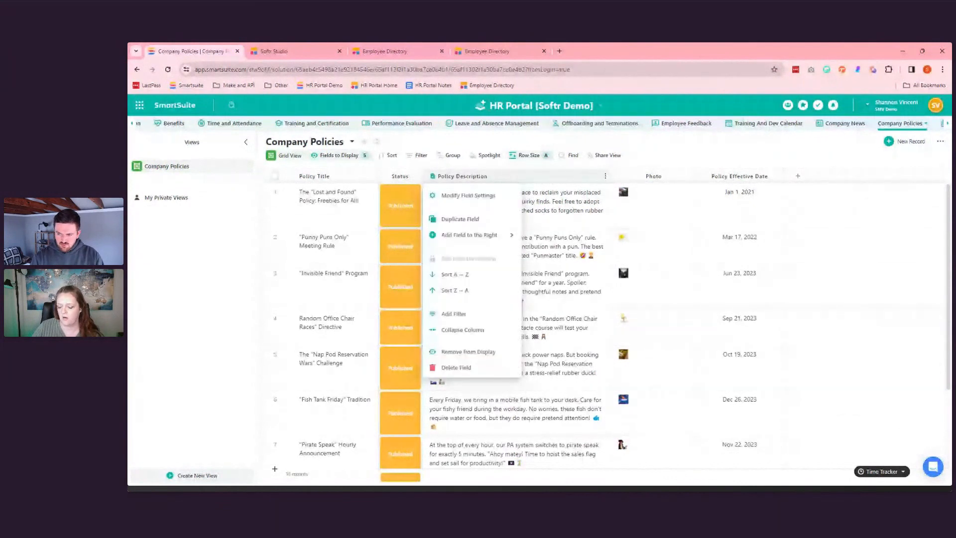
click(506, 199)
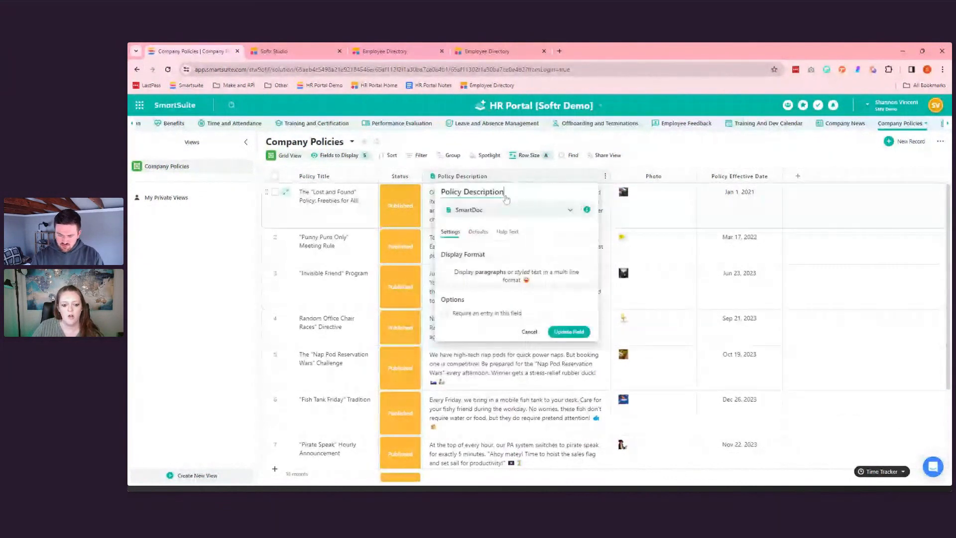
click(633, 165)
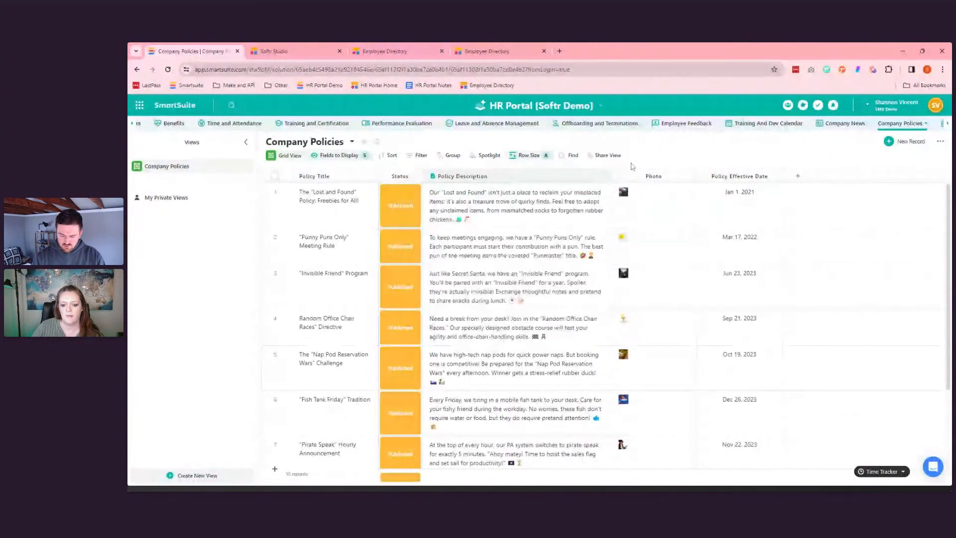
- Expand the "Lost and Found" policy's description, browse the content types insertable on a new line, and exit without saving
click(517, 205)
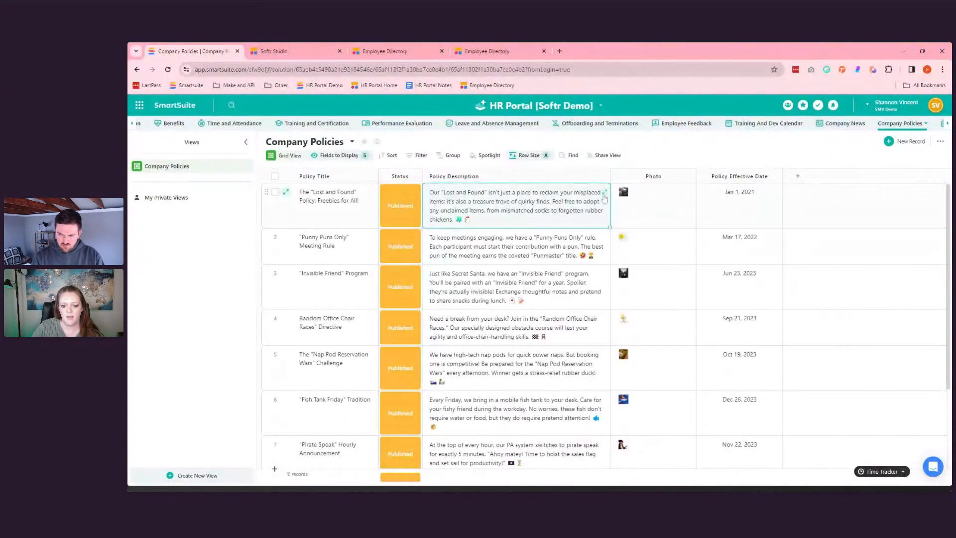
click(604, 194)
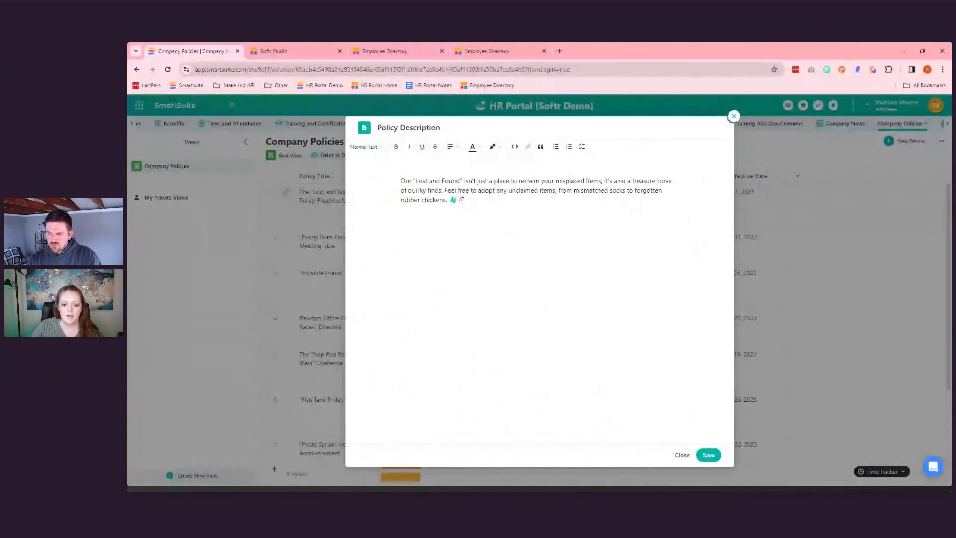
key(Return)
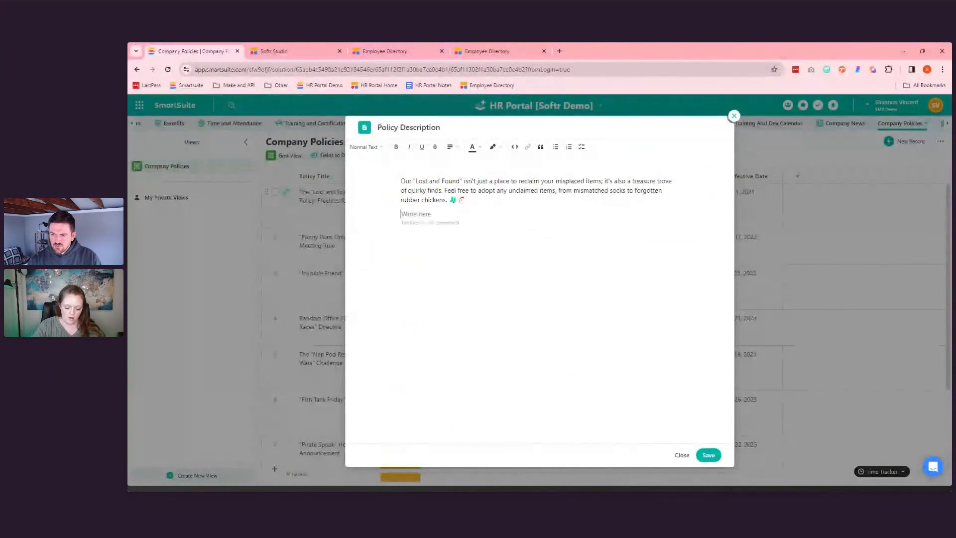
key(Return)
text(/)
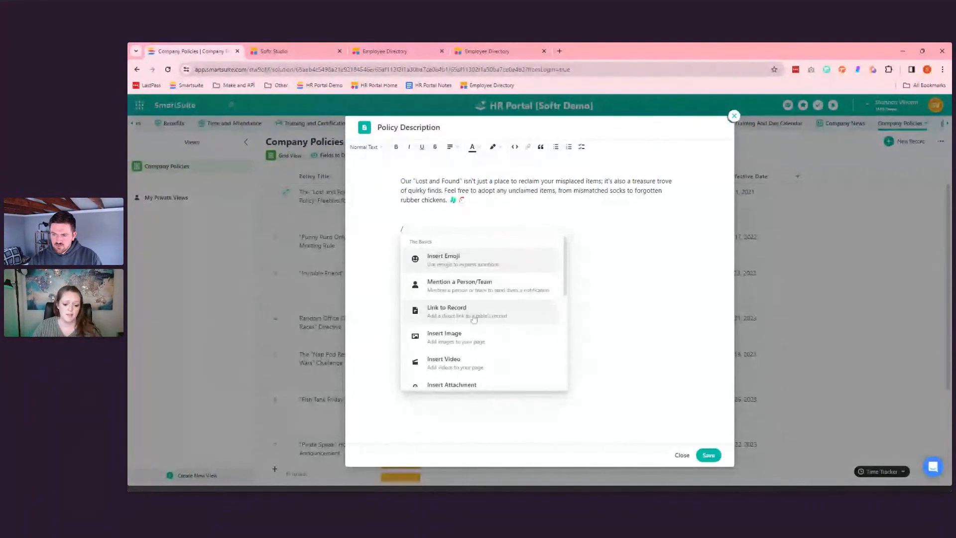
scroll(485, 298, down, 1)
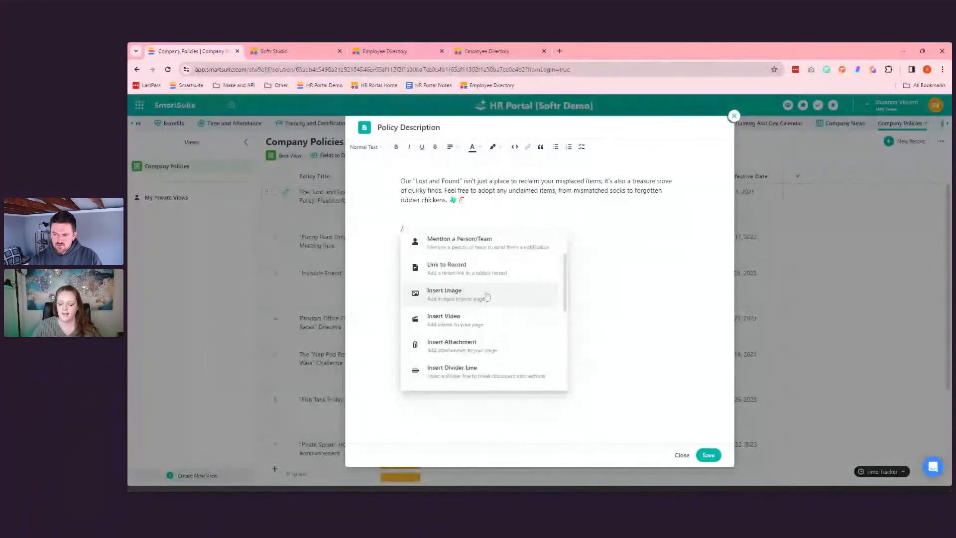
scroll(486, 301, down, 2)
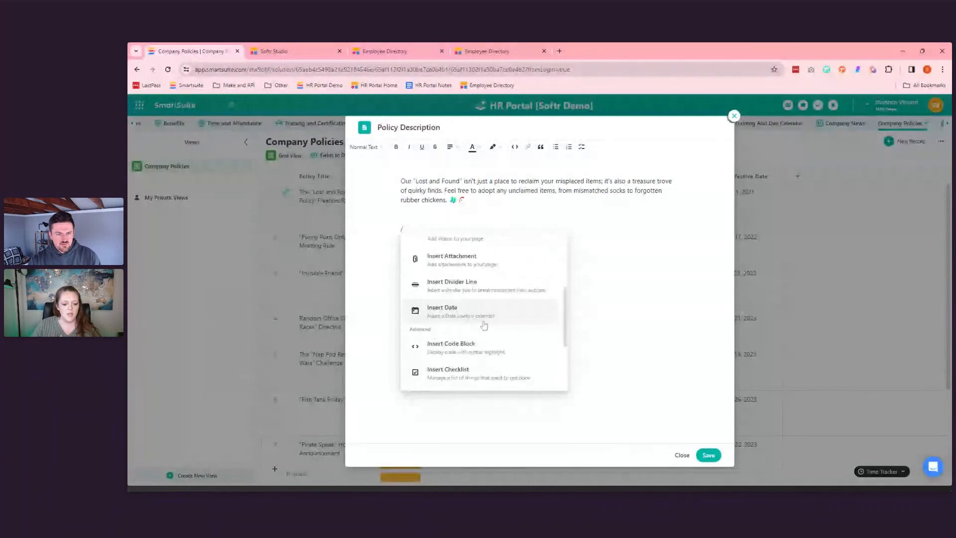
scroll(484, 324, down, 3)
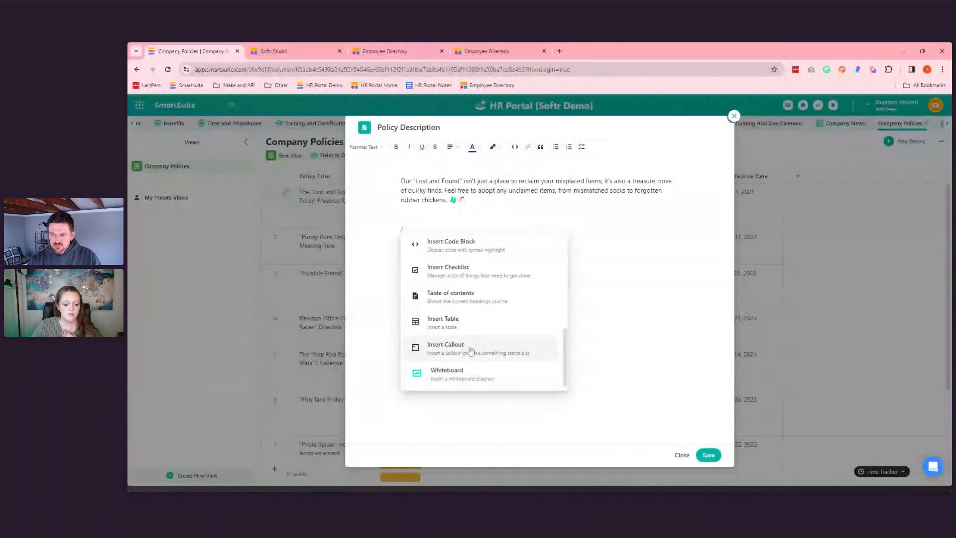
scroll(471, 349, up, 3)
scroll(474, 347, up, 2)
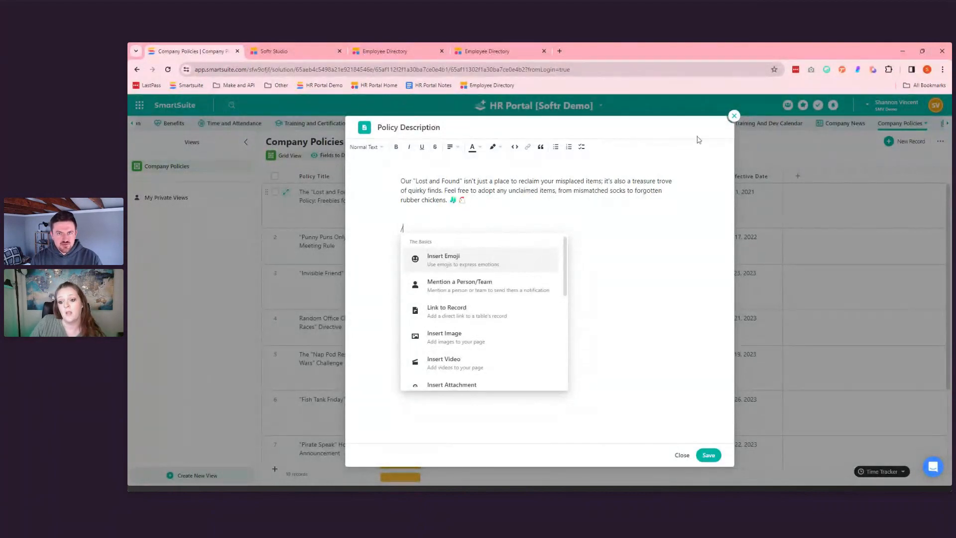
click(734, 116)
click(734, 116)
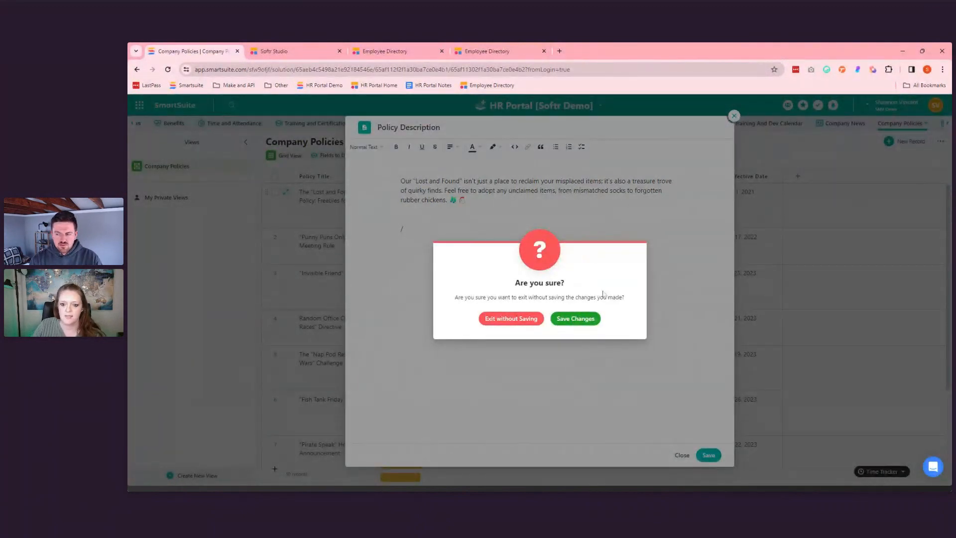
click(512, 318)
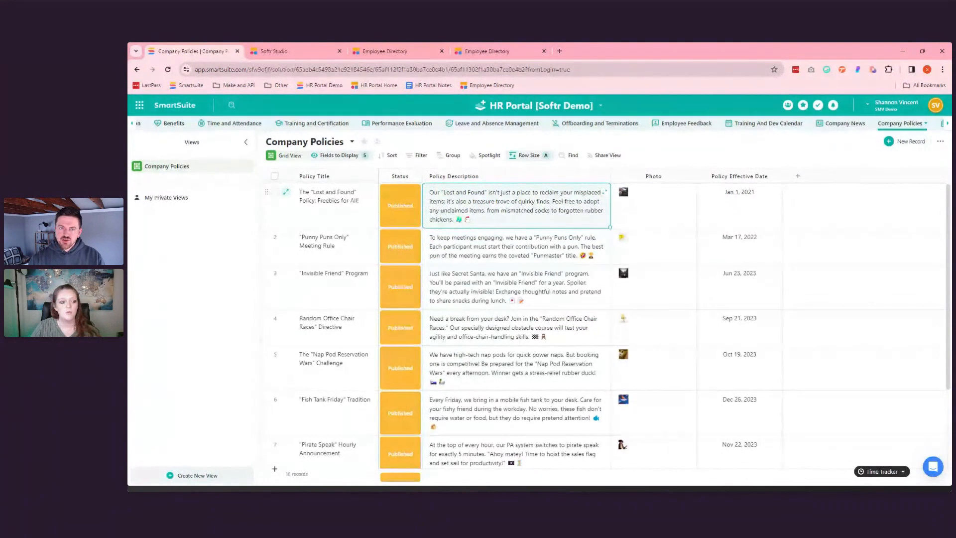
- Return to the Employee Information table and open its Employee Dashboard view
click(132, 123)
click(131, 123)
click(138, 124)
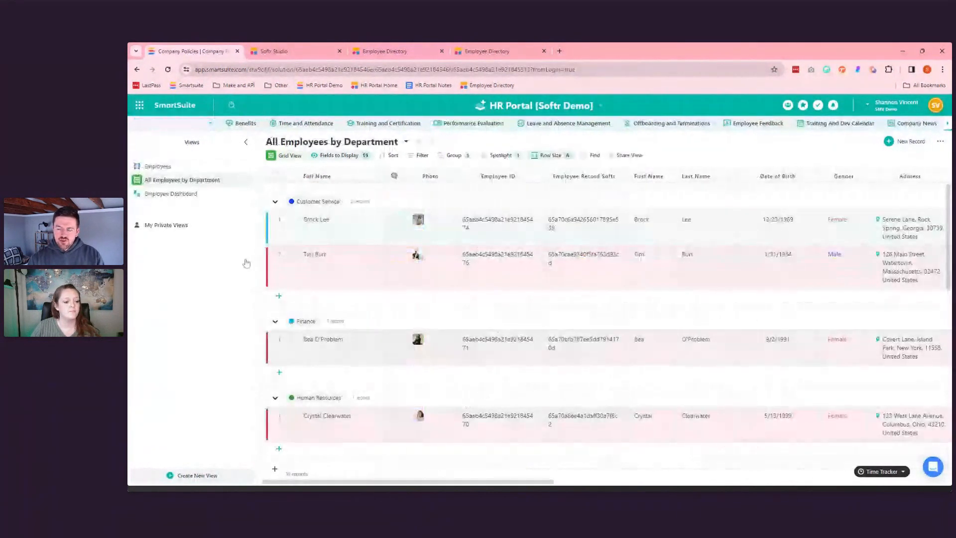
click(193, 195)
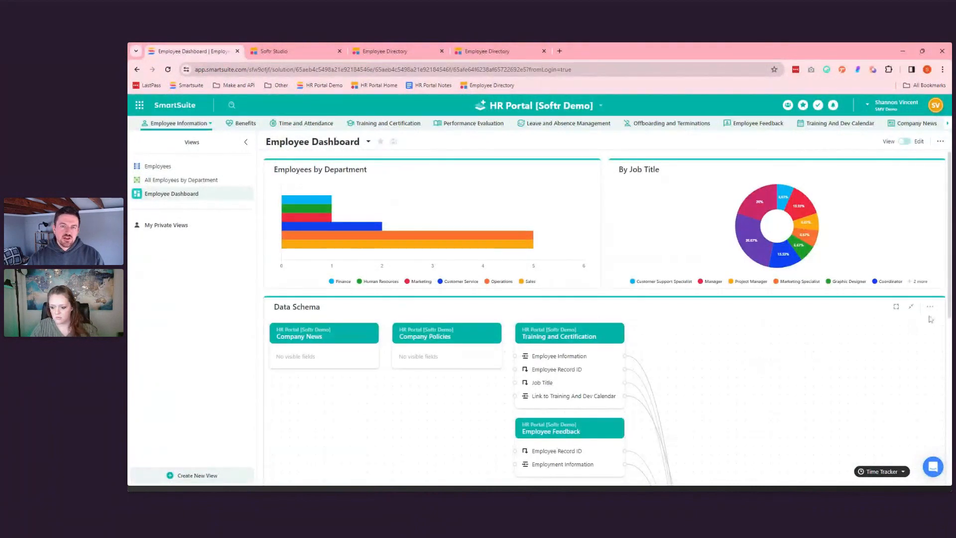
- Show the Data Schema widget in full screen and examine the relationships between the solution's tables
click(914, 307)
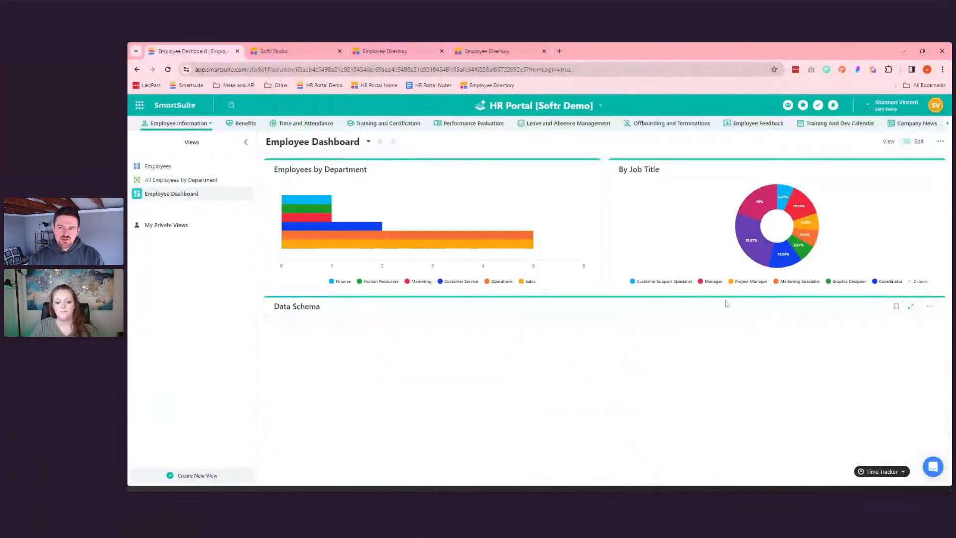
click(896, 306)
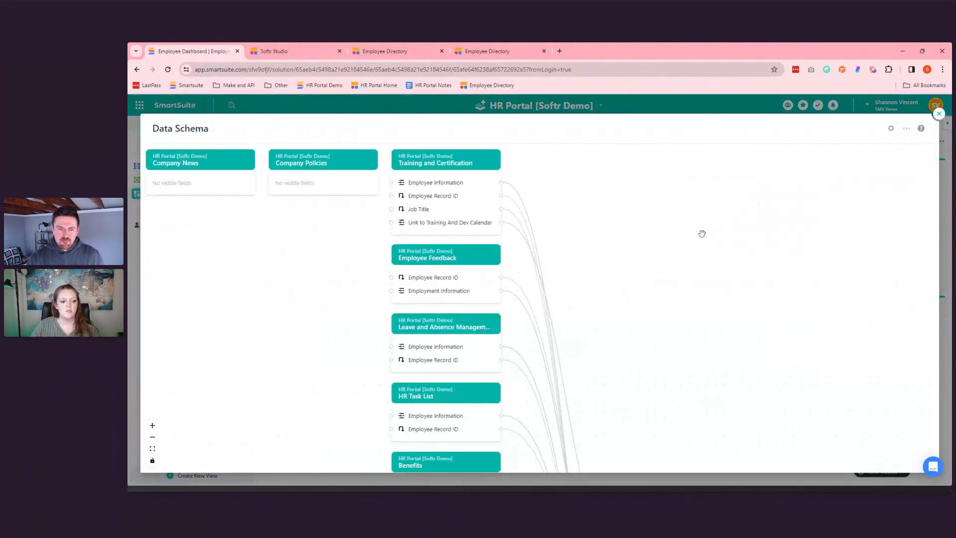
scroll(861, 179, down, 2)
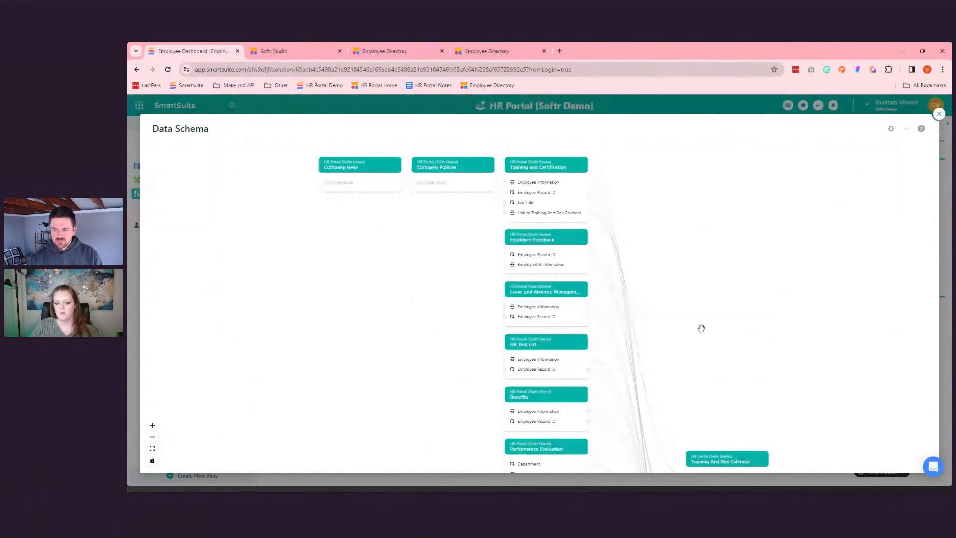
drag(652, 268, 651, 94)
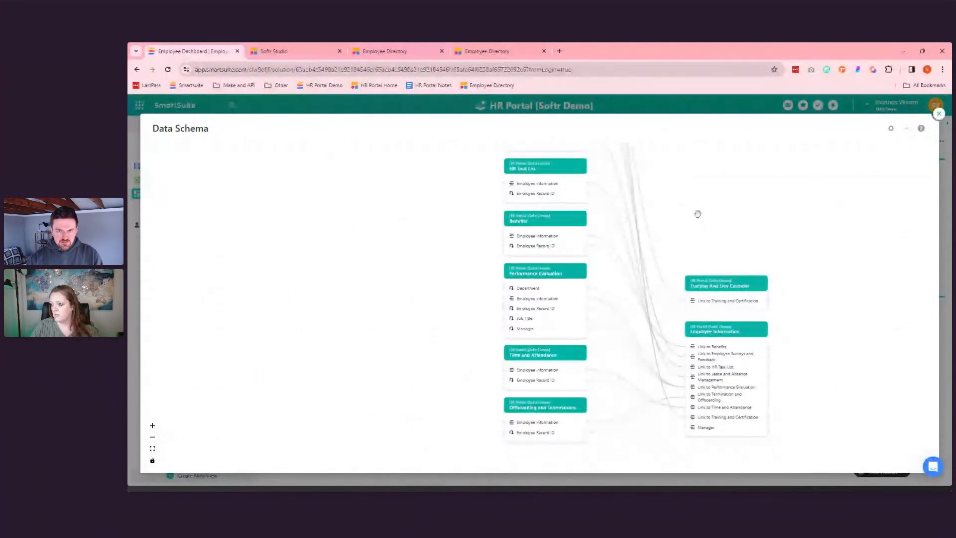
drag(698, 215, 696, 193)
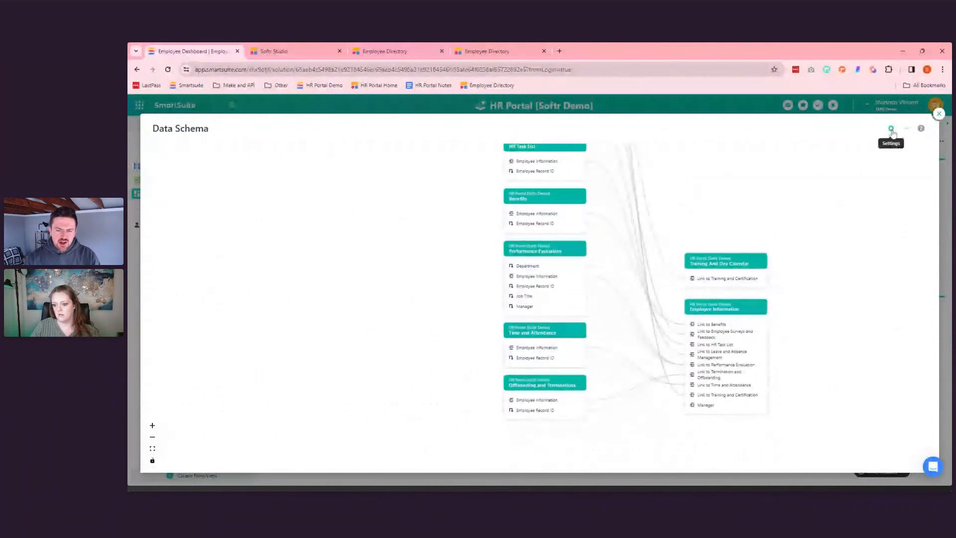
- Review the Data Schema widget's display format choices and highlight color options, and exit the full-screen schema without changes
click(891, 130)
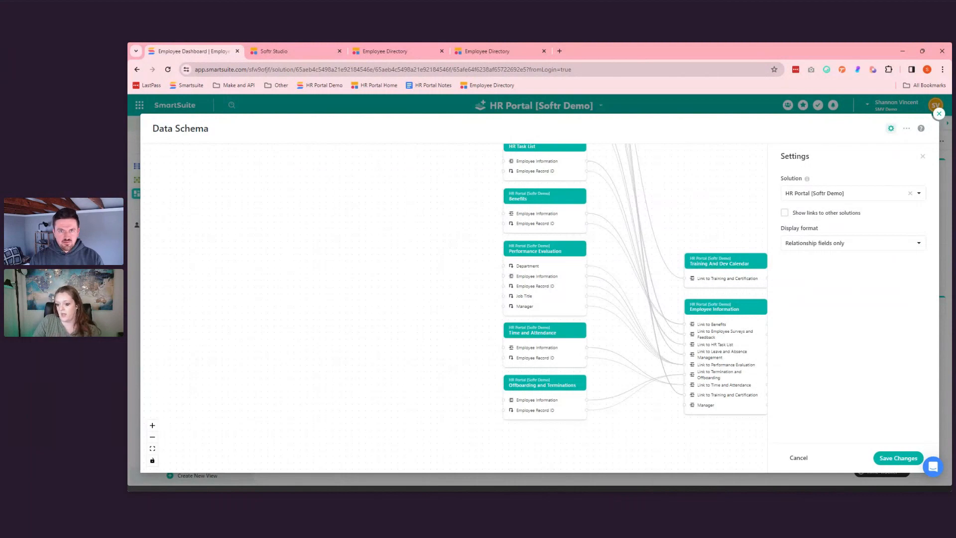
click(849, 244)
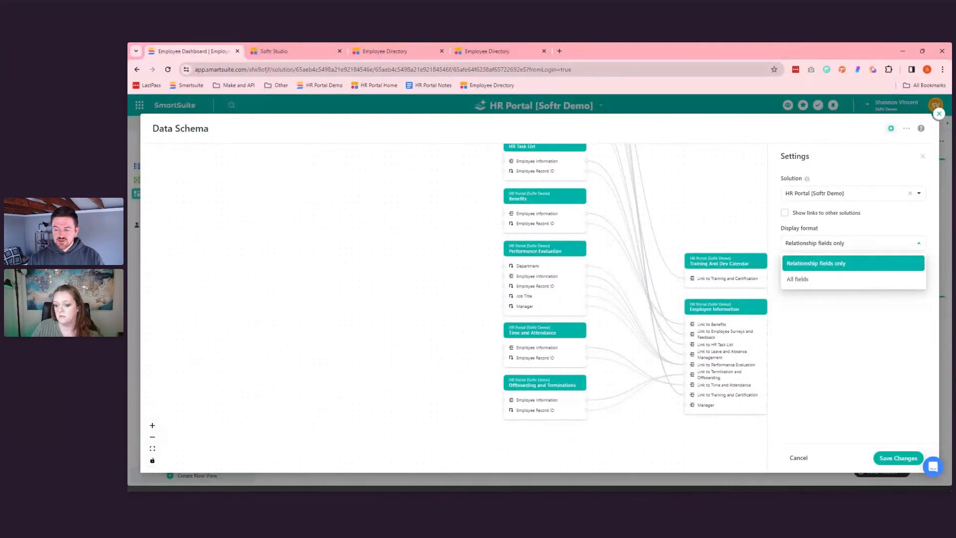
click(908, 129)
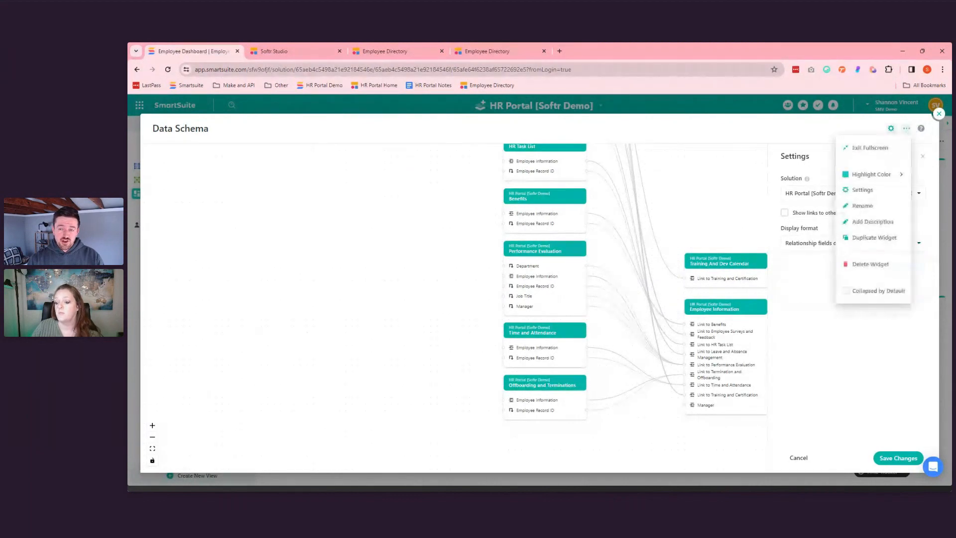
mouse_move(884, 178)
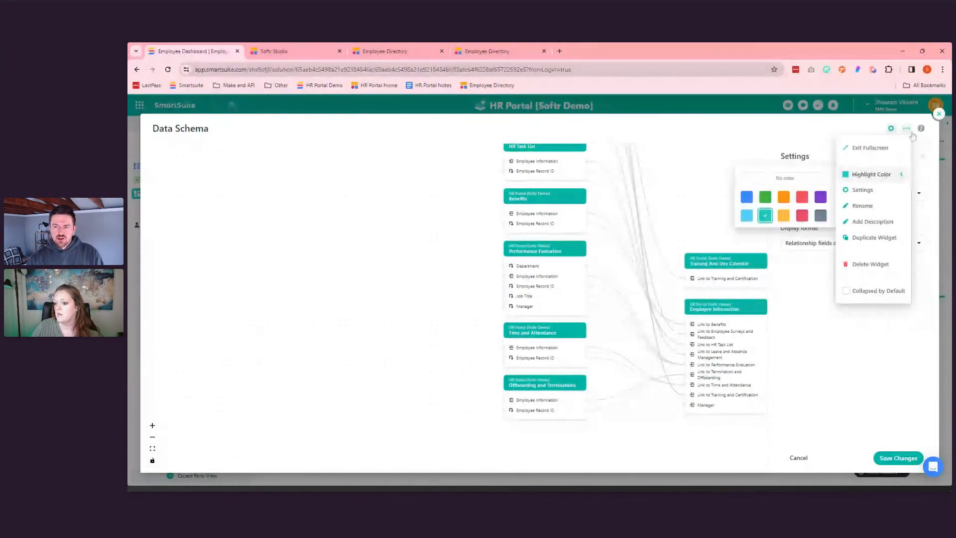
click(938, 114)
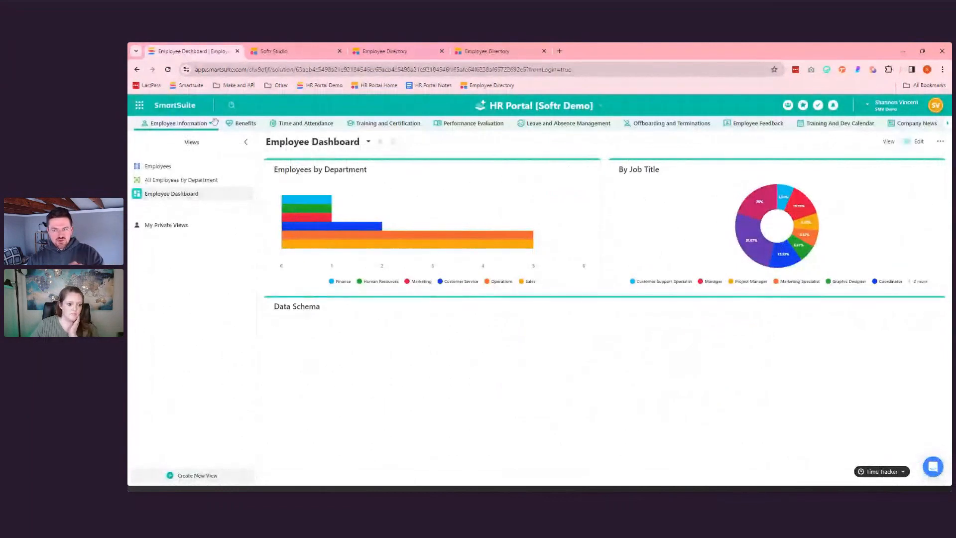
- Check the Employee Information table's options and open the All Employees by Department view
click(210, 123)
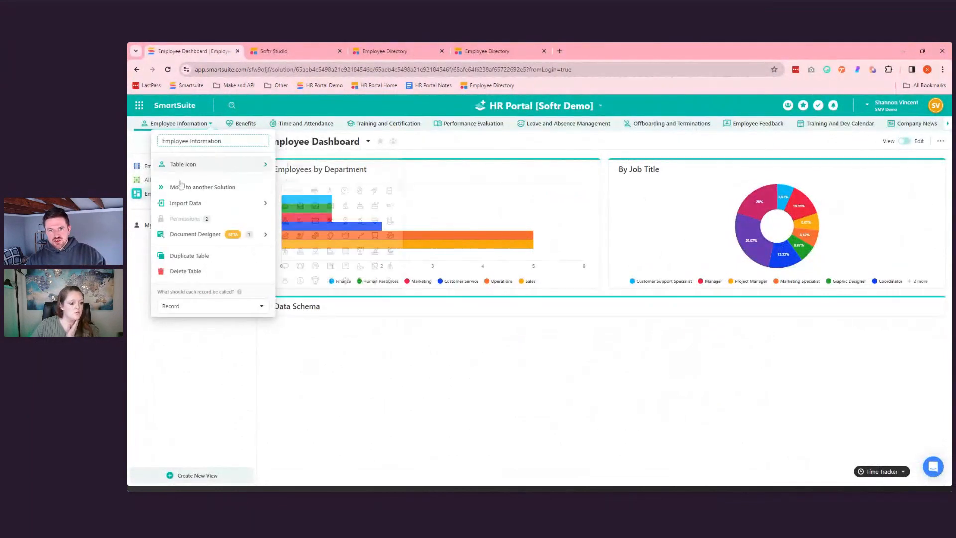
click(232, 166)
click(139, 183)
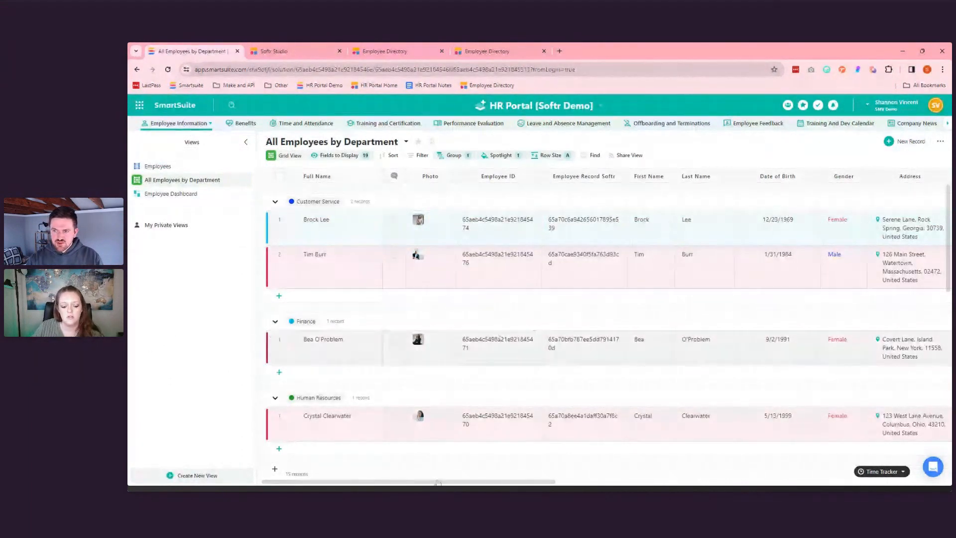
- Start adding a new field at the end of the All Employees by Department grid and examine the basic field types
drag(420, 483, 836, 482)
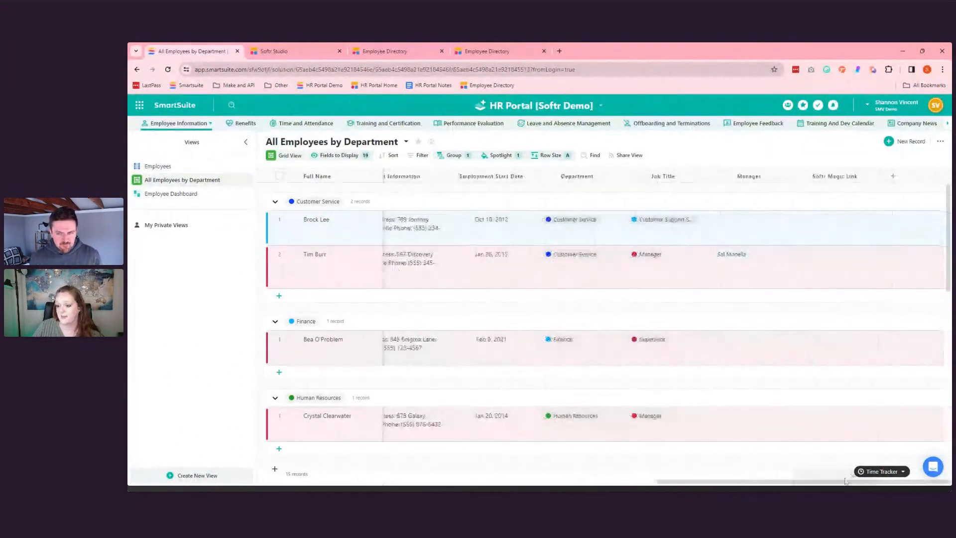
click(900, 177)
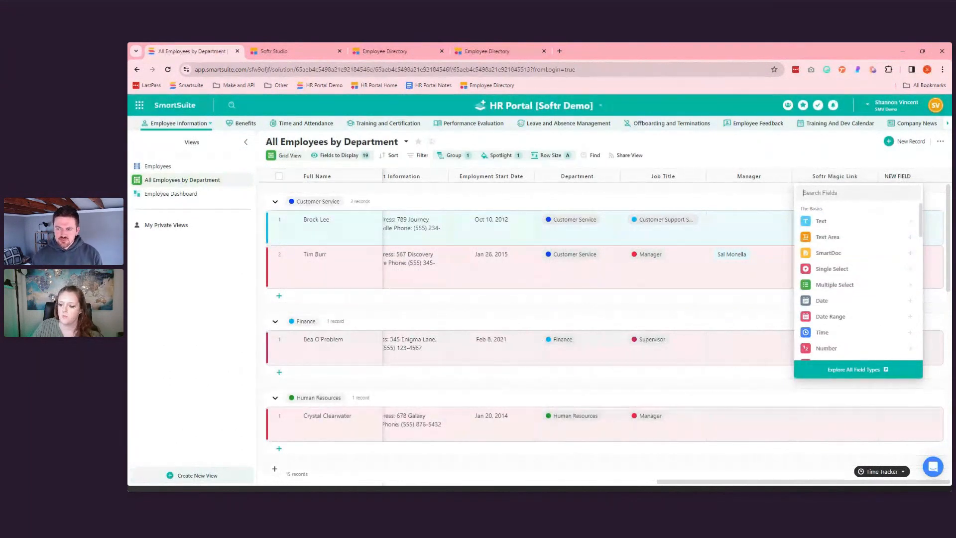
scroll(874, 212, down, 2)
mouse_move(875, 212)
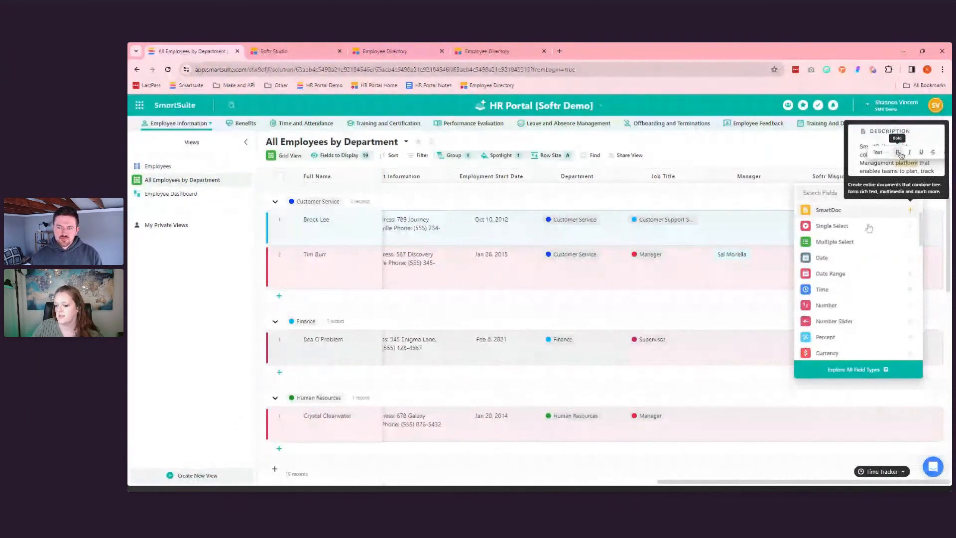
scroll(874, 218, down, 4)
mouse_move(846, 278)
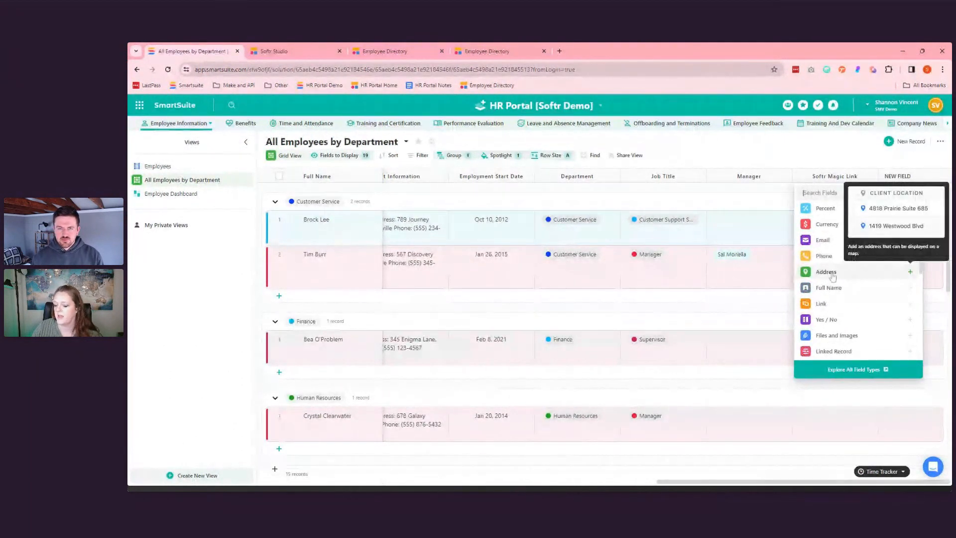
scroll(844, 264, down, 5)
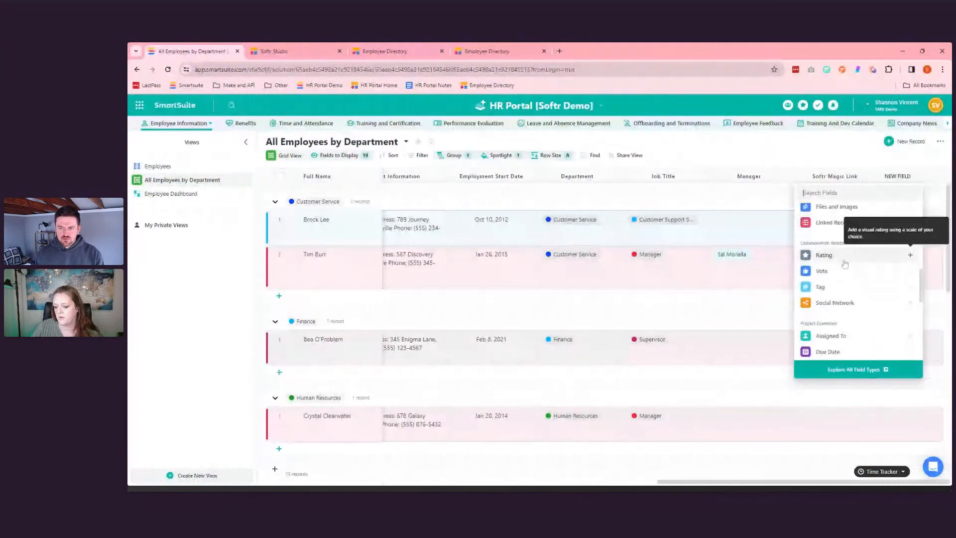
- Examine the collaboration, project and advanced field types, including Dependency, Button, Formula and Sub-Items, and close the list without adding a field
scroll(845, 264, down, 2)
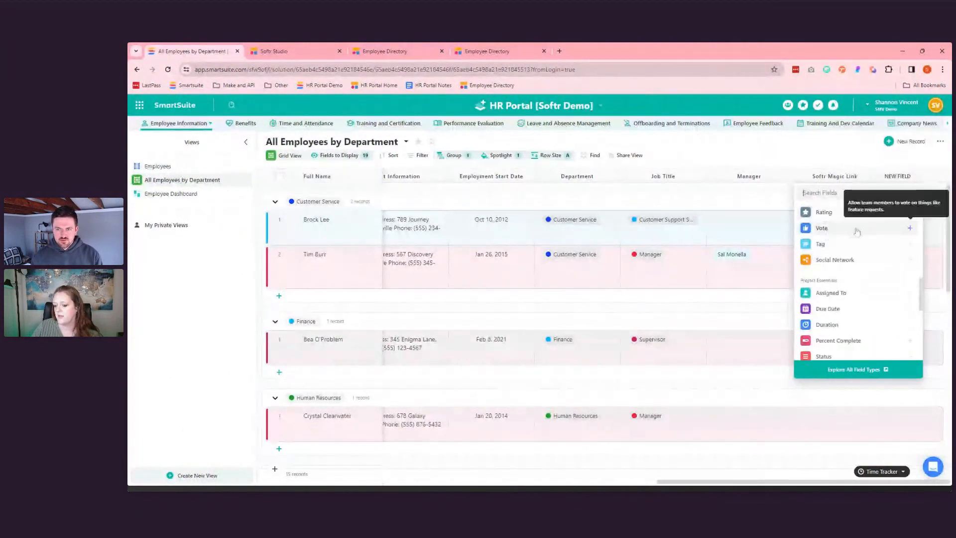
scroll(856, 232, down, 2)
scroll(856, 236, down, 2)
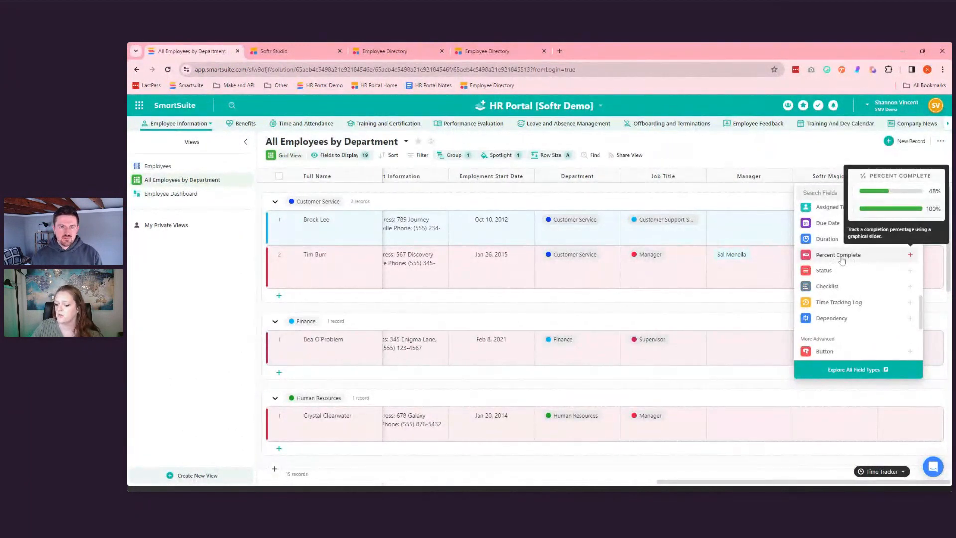
mouse_move(838, 323)
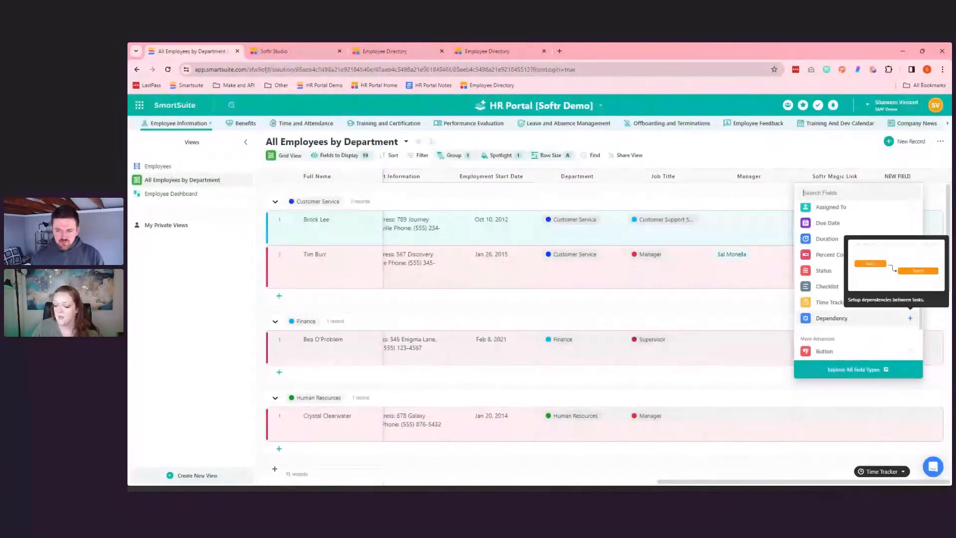
scroll(838, 324, down, 1)
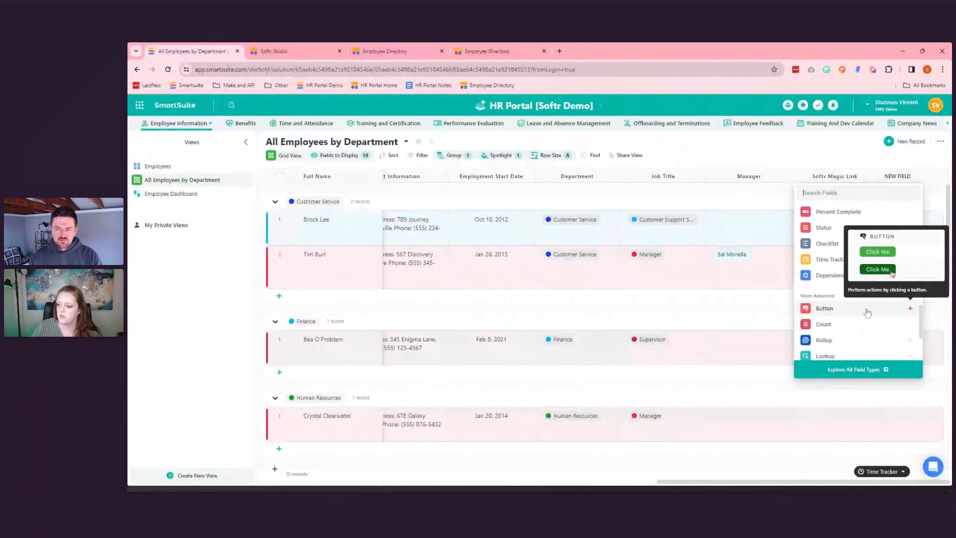
scroll(866, 312, down, 1)
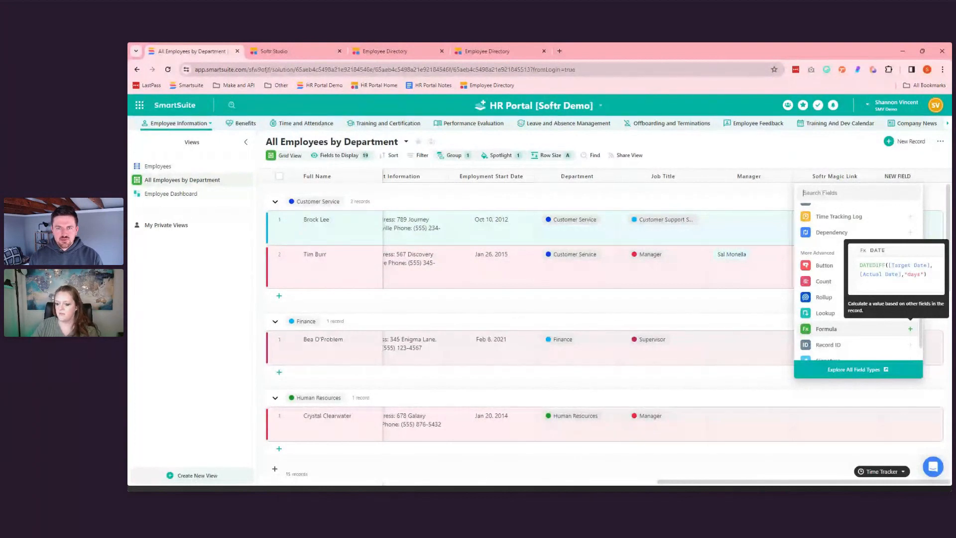
scroll(828, 329, down, 2)
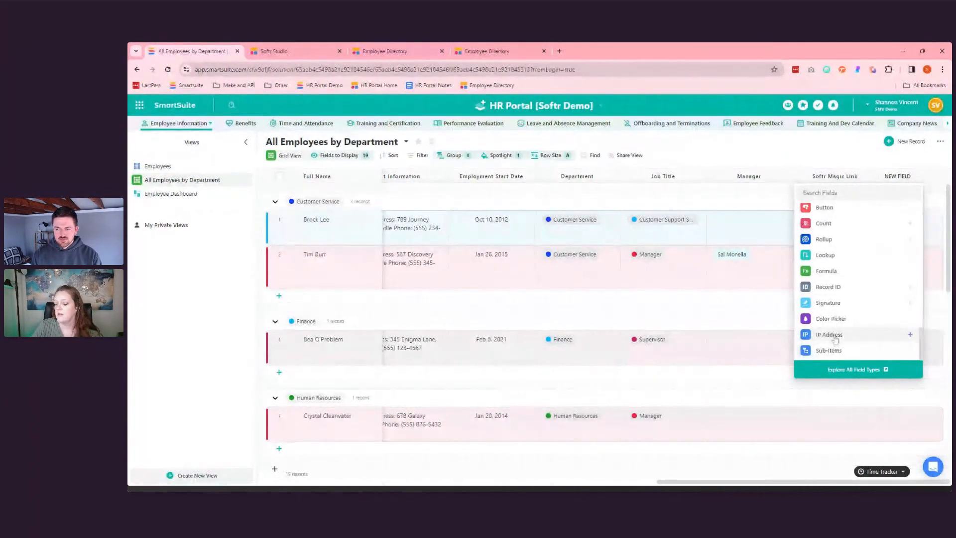
mouse_move(842, 355)
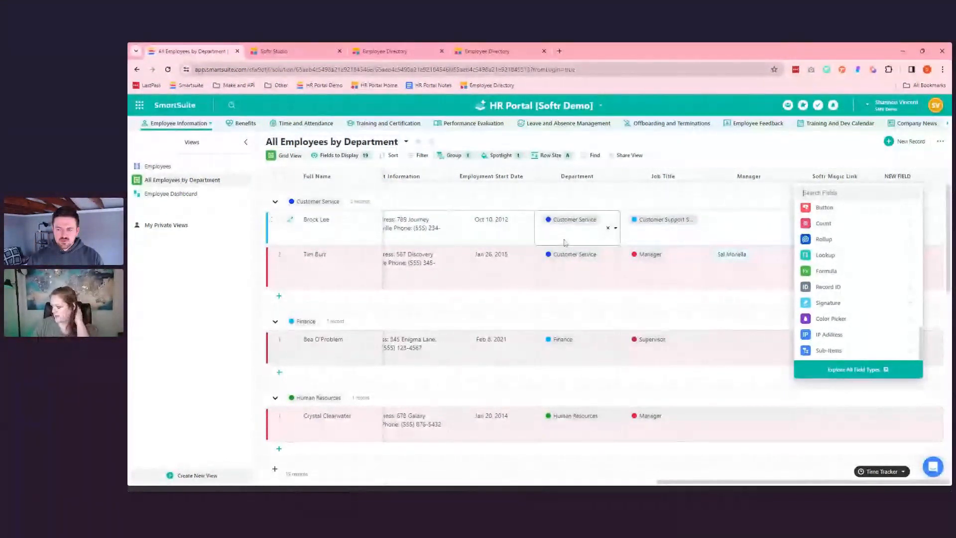
scroll(851, 292, down, 3)
scroll(851, 292, up, 3)
scroll(851, 292, up, 5)
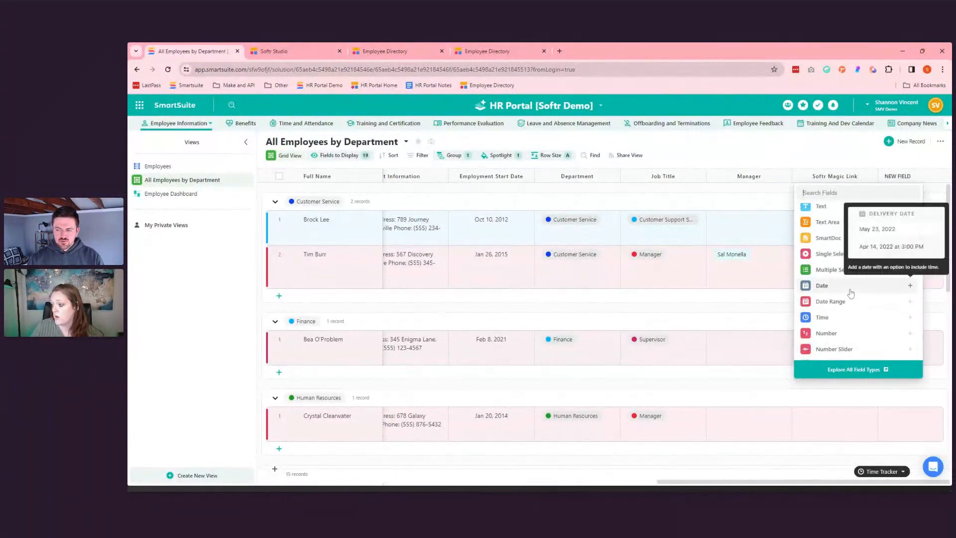
scroll(851, 293, up, 1)
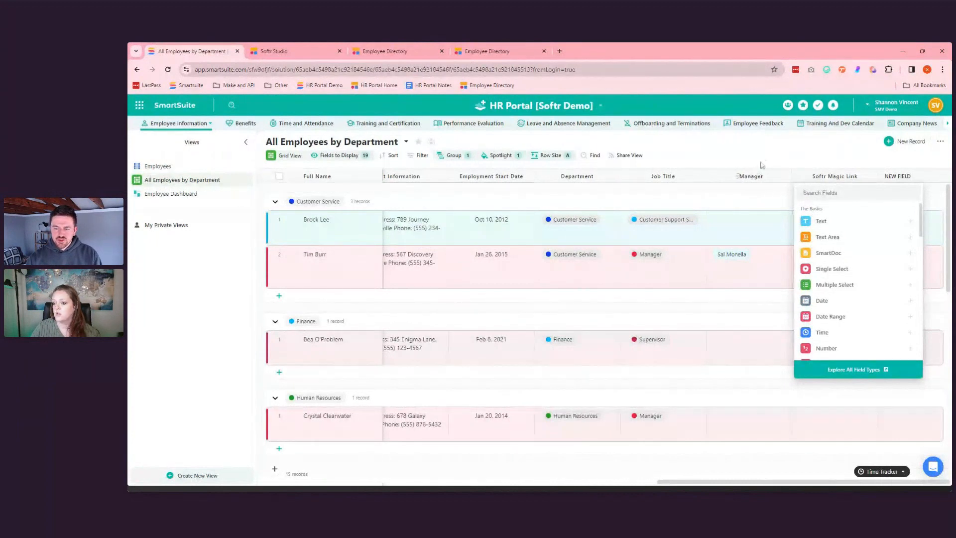
click(764, 164)
- Open the HR Task List table and bring its Dependency, Due Date and Status columns into view
click(948, 124)
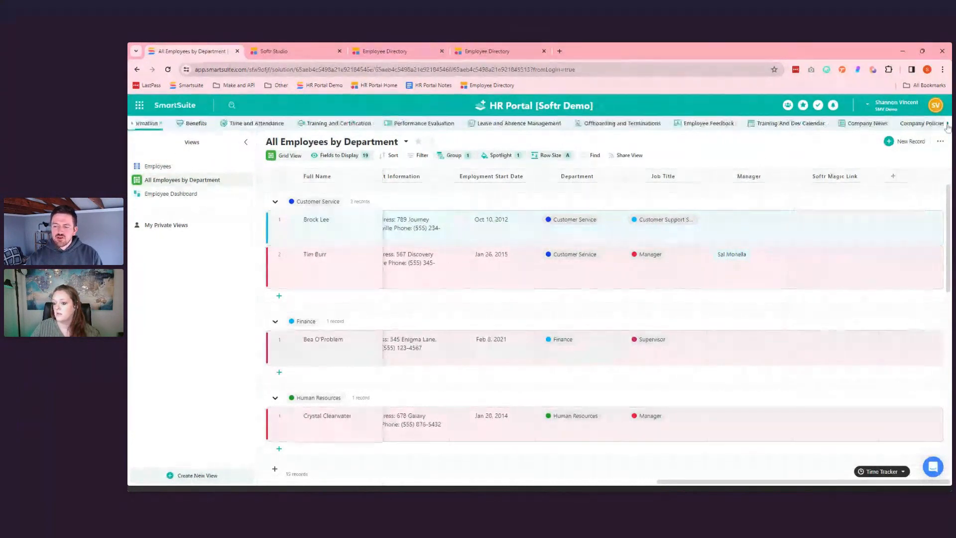
click(947, 125)
click(917, 124)
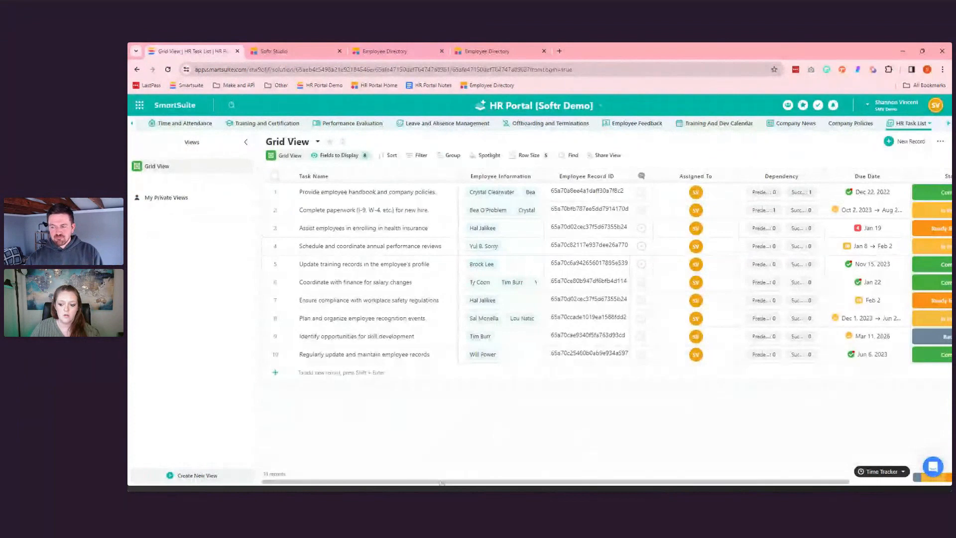
drag(441, 483, 541, 483)
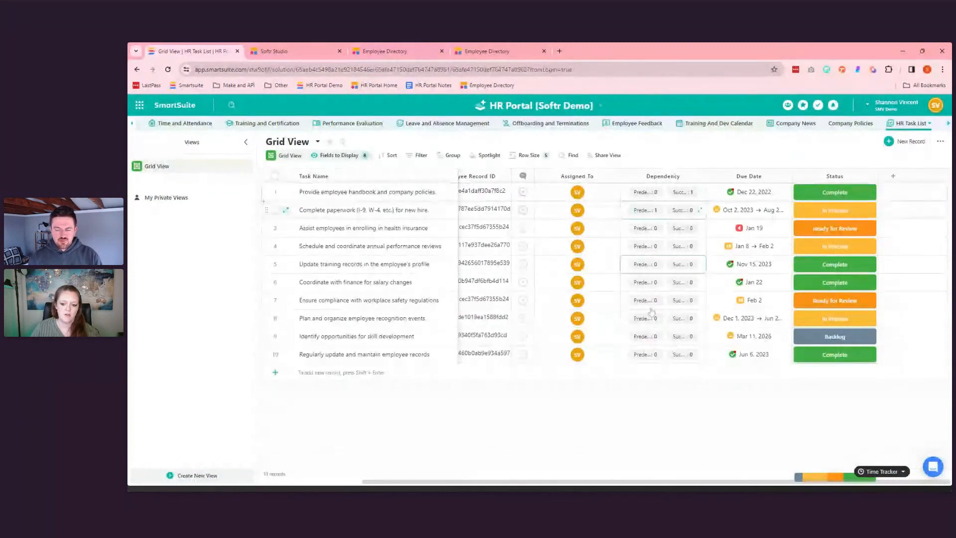
- Review the dependencies and available predecessor records of the "Provide employee handbook and company policies" task, and close them without adding any
click(697, 195)
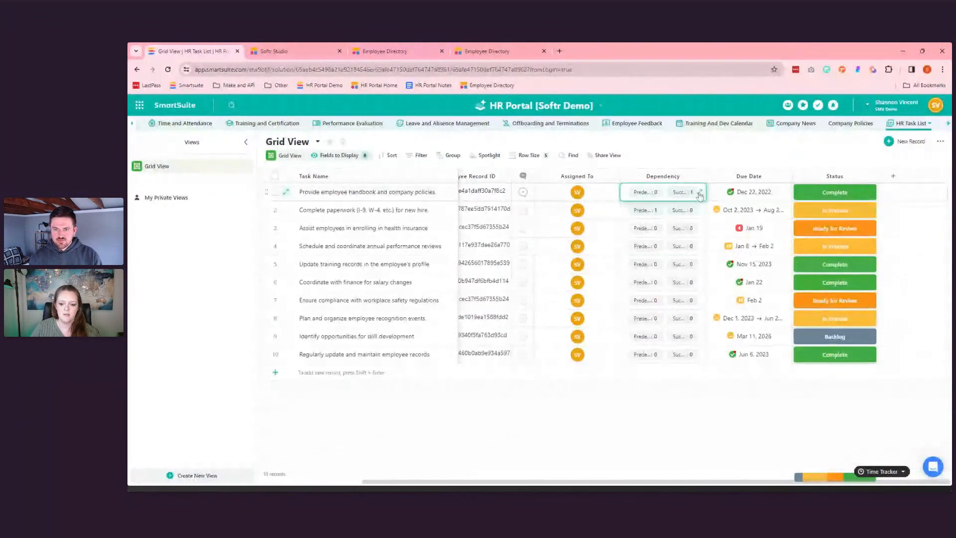
click(700, 193)
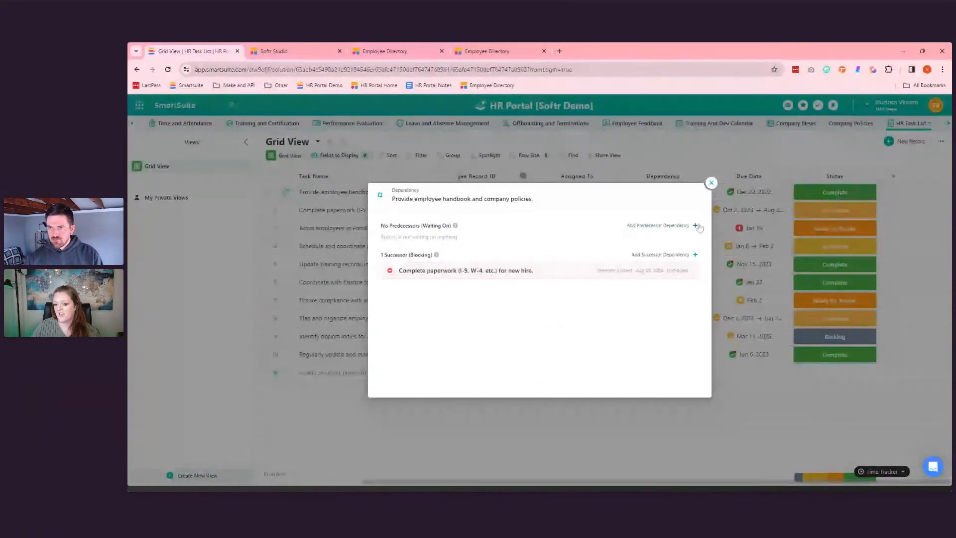
click(695, 226)
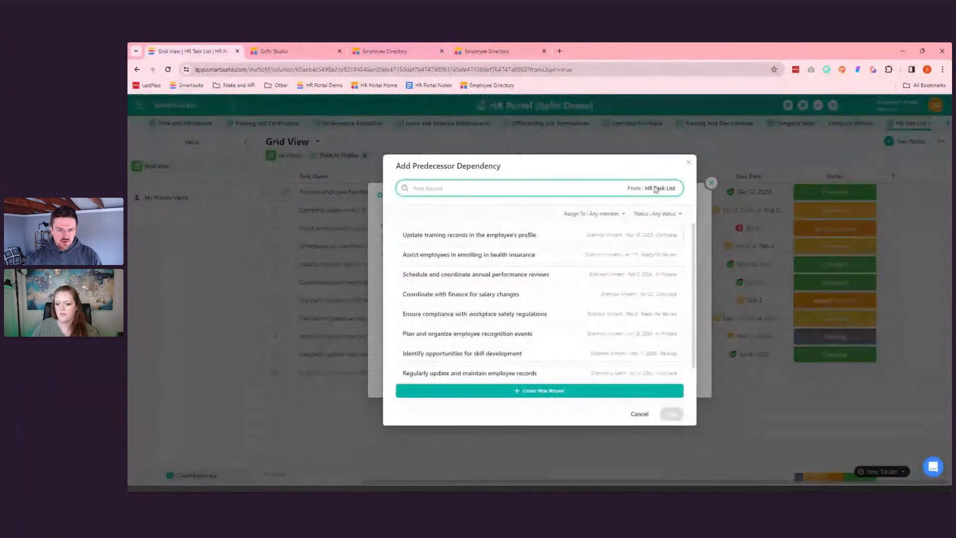
click(688, 162)
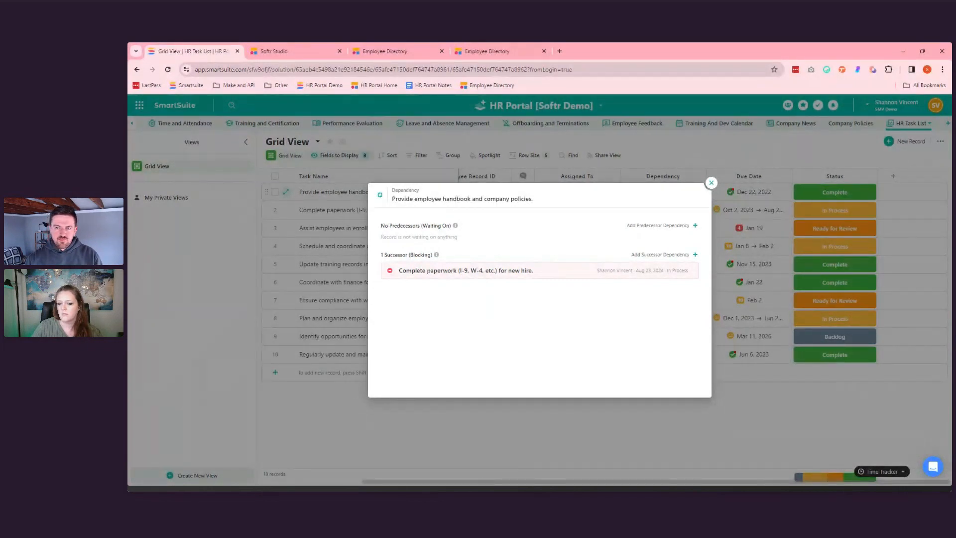
click(603, 111)
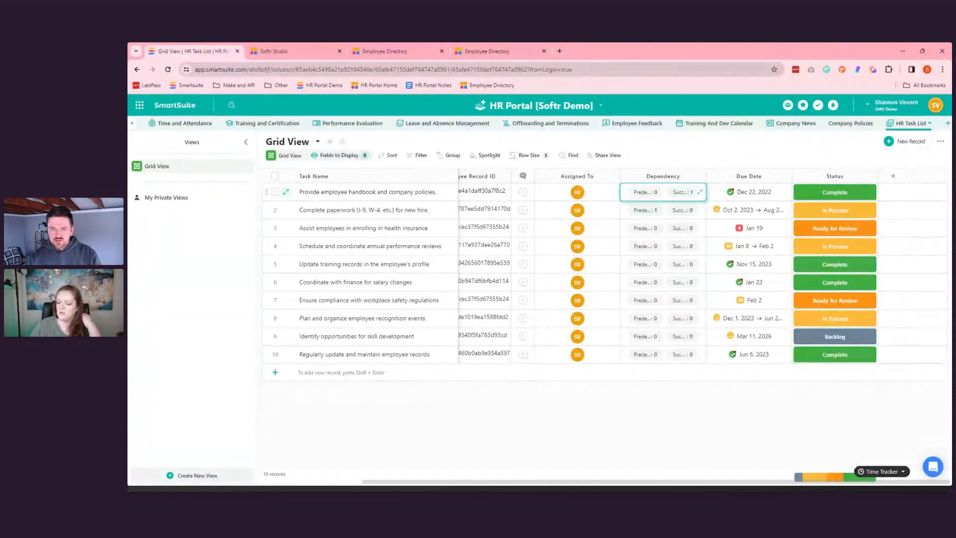
- Switch to Softr Studio and look over the HR Portal home page's welcome section and feature links
click(397, 47)
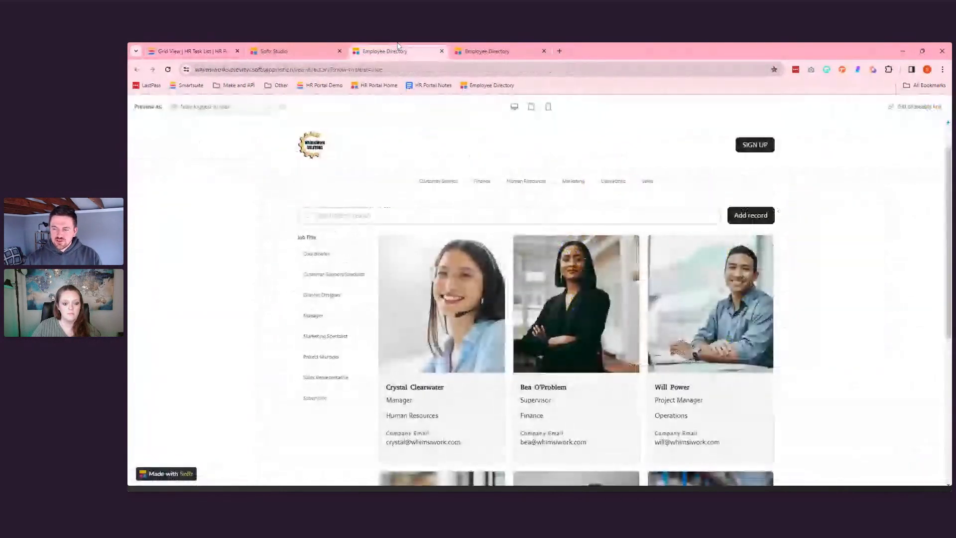
click(285, 48)
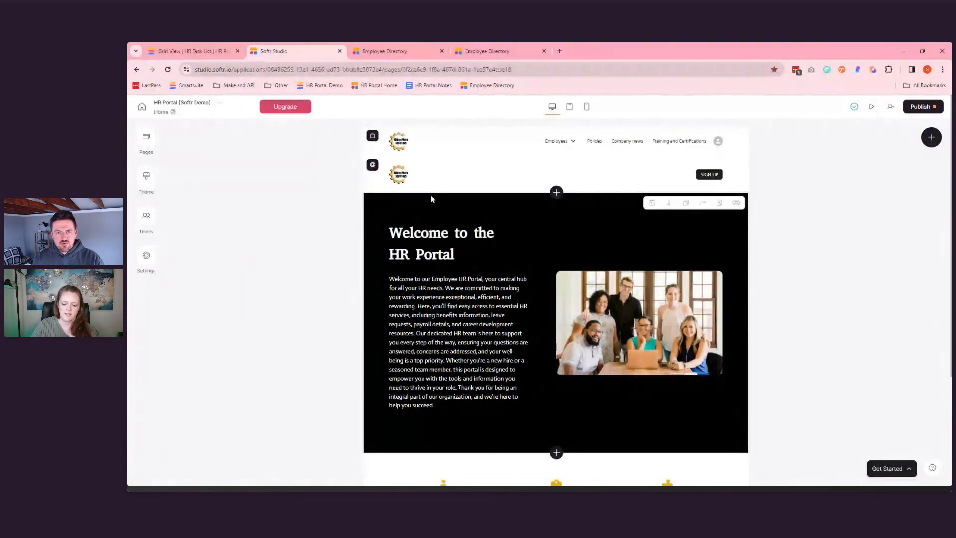
scroll(431, 199, down, 1)
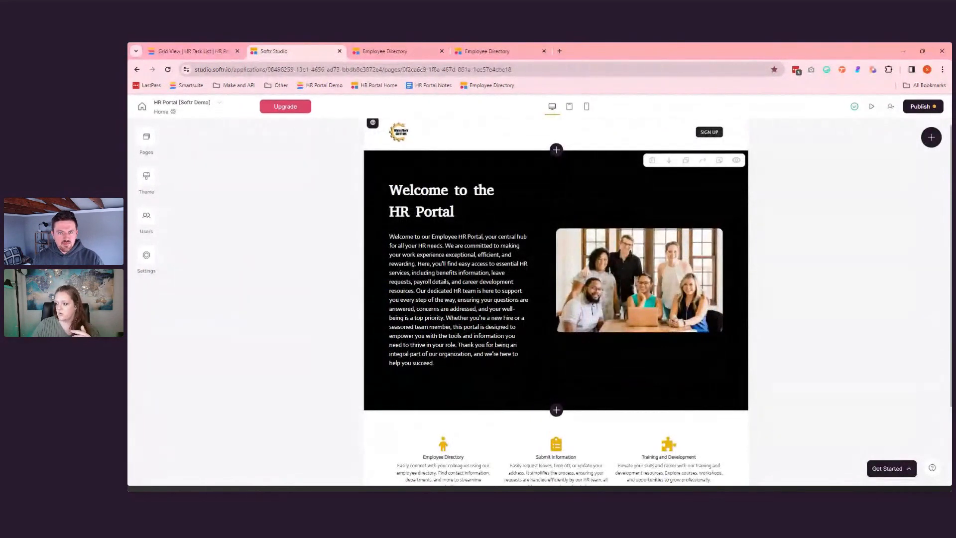
scroll(432, 200, down, 2)
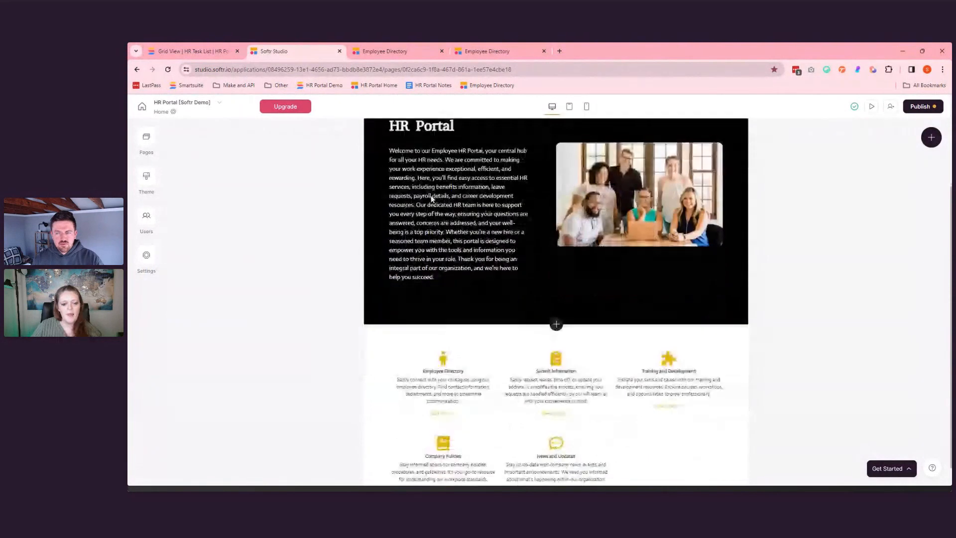
scroll(432, 198, up, 3)
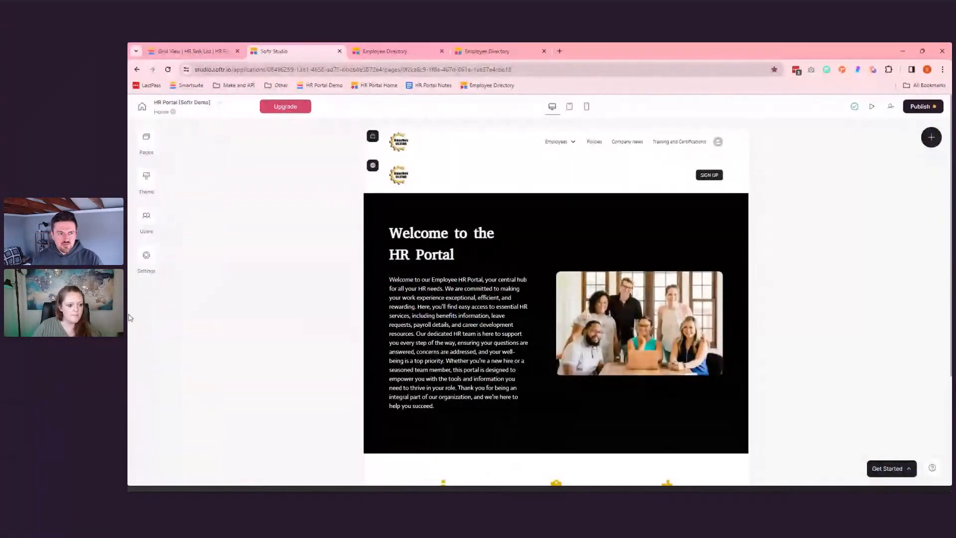
- Leave the HR Portal app without publishing, view the SMV Virtual Consulting workspace's data sources, and return to the apps dashboard
click(144, 108)
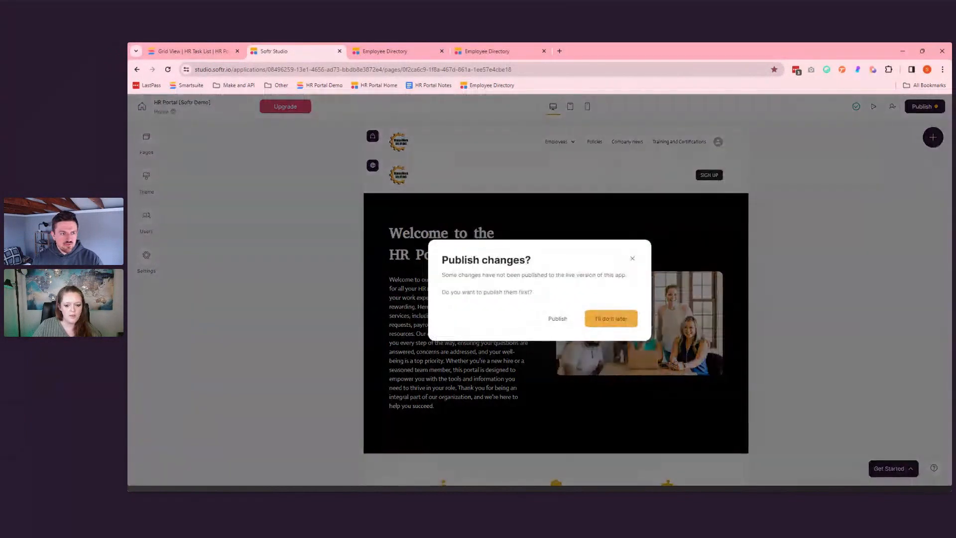
click(605, 317)
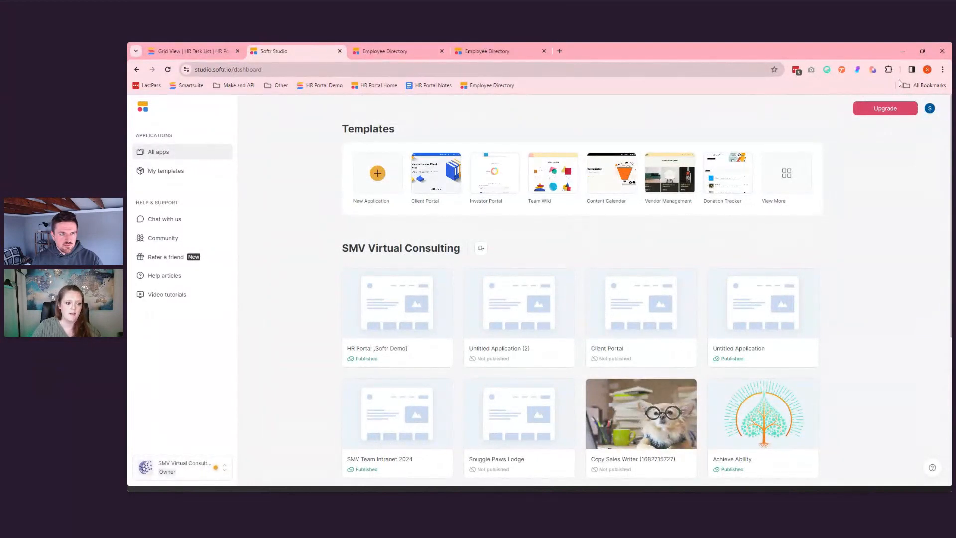
click(149, 467)
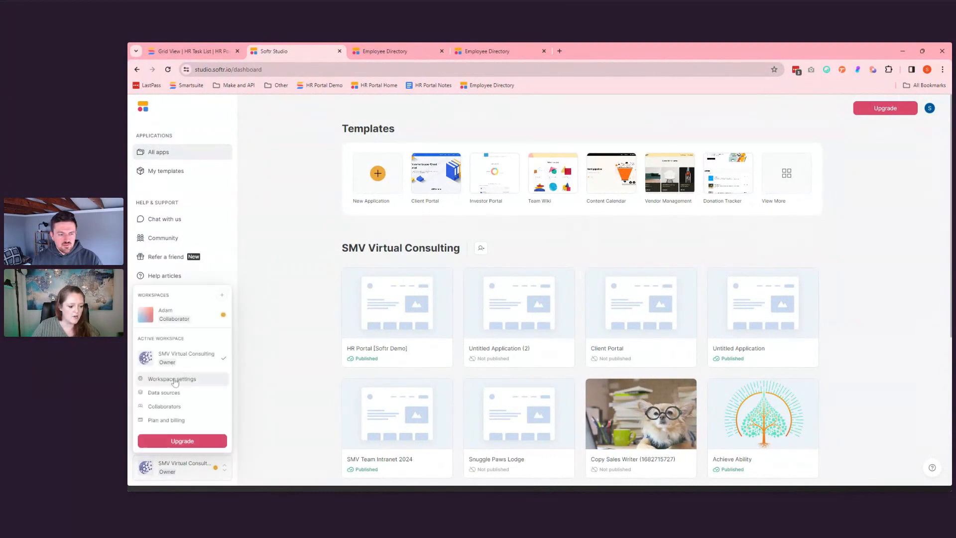
click(164, 392)
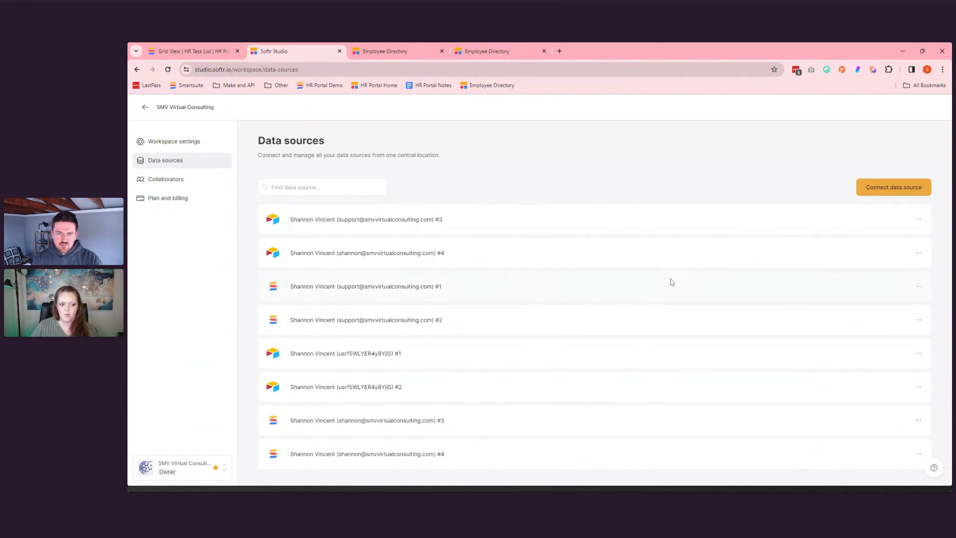
click(145, 108)
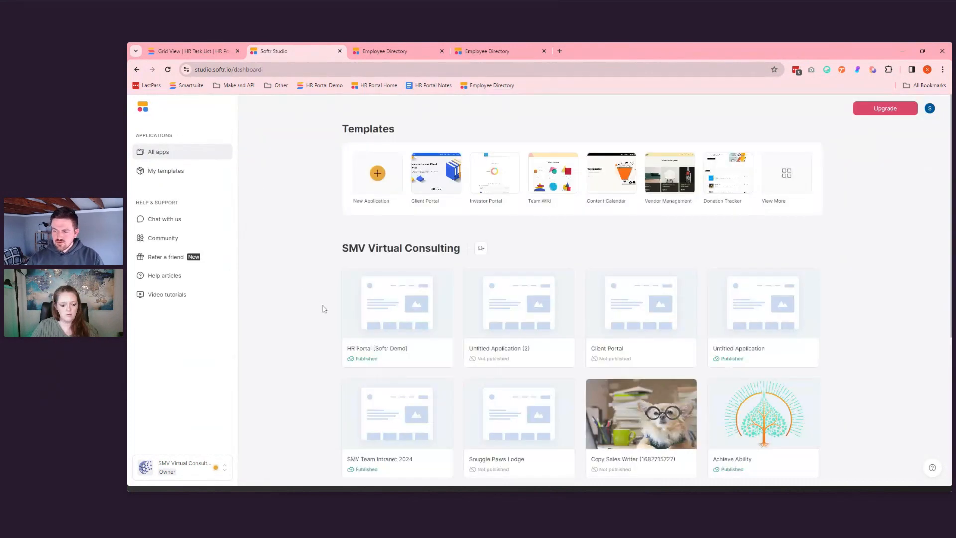
- Reopen the HR Portal [Softr Demo] app and open the block library for the spot above the home page's welcome section
click(391, 342)
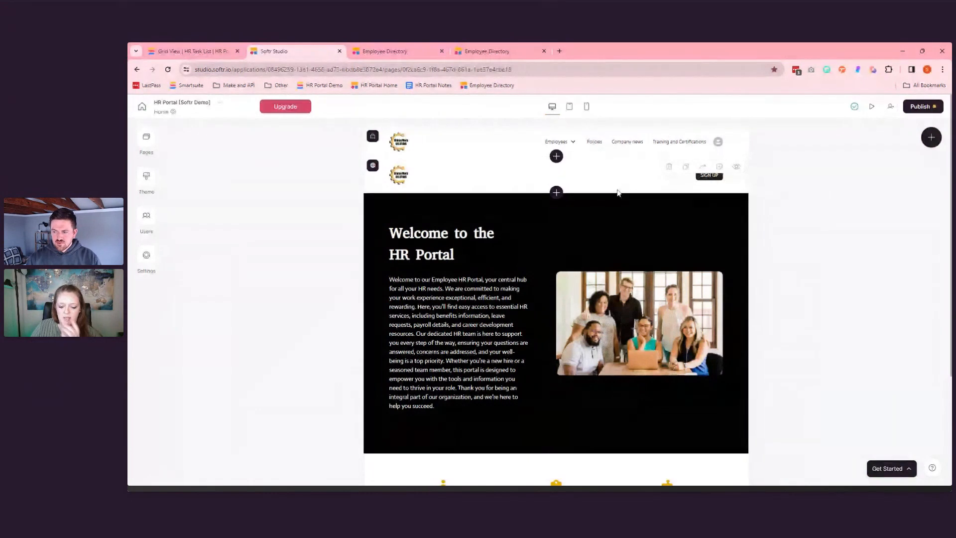
scroll(616, 192, down, 1)
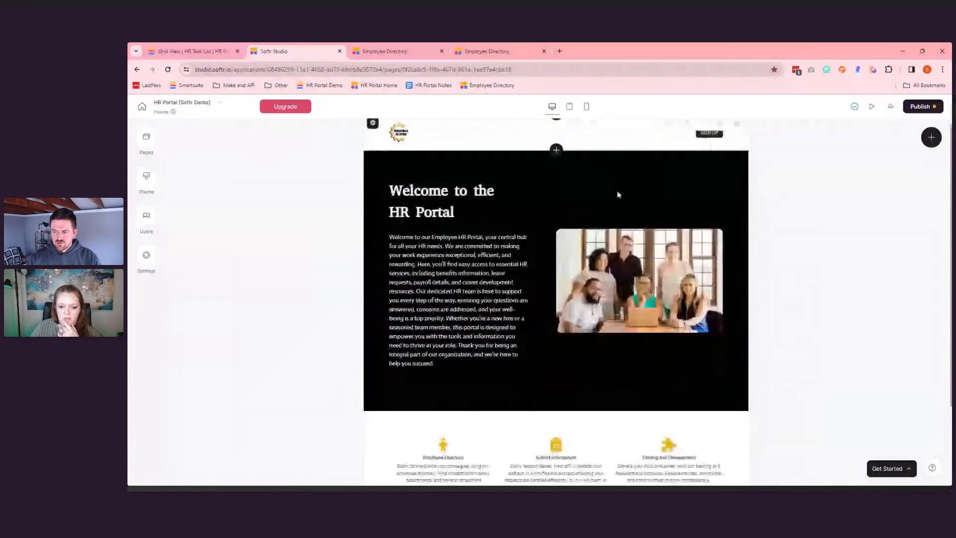
click(556, 150)
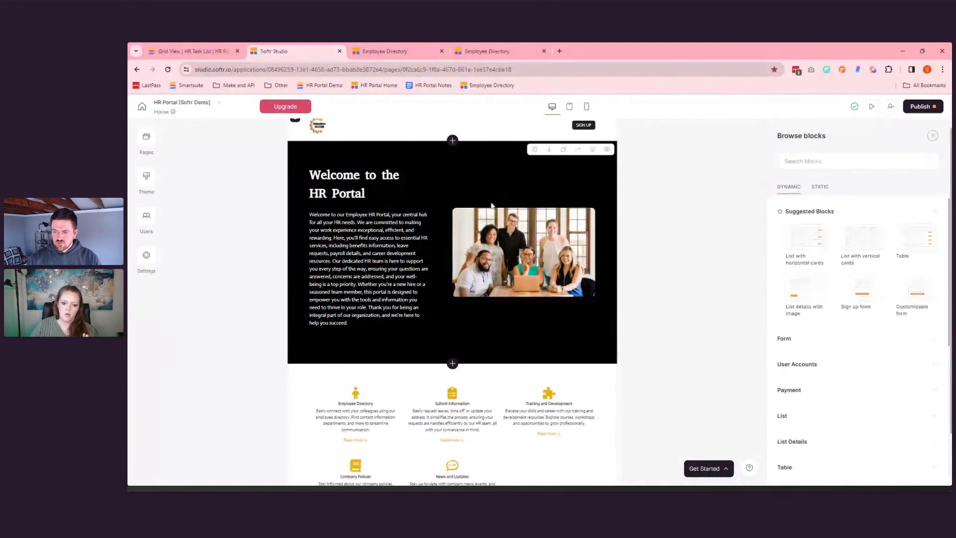
- Browse the static header blocks and their previews, and close the block library without adding a block
click(825, 188)
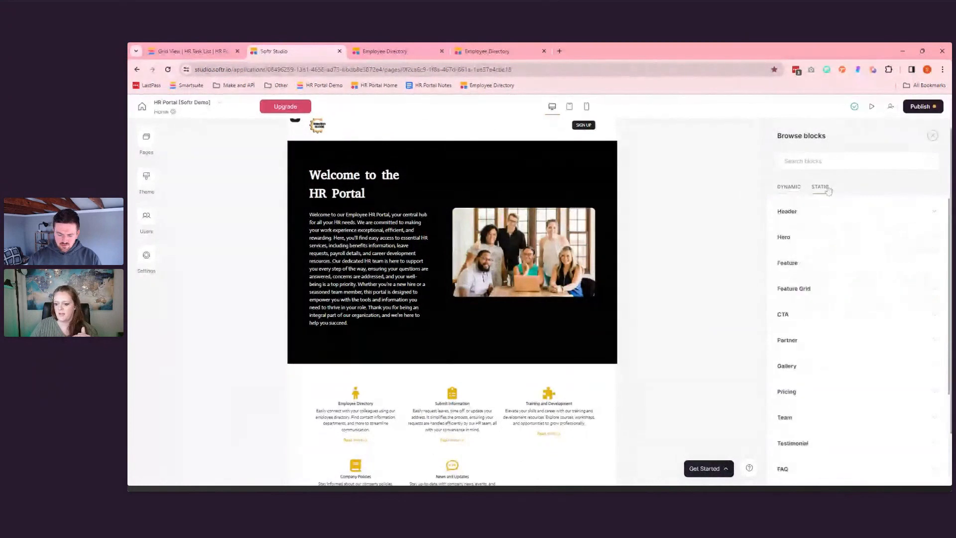
click(830, 214)
mouse_move(811, 264)
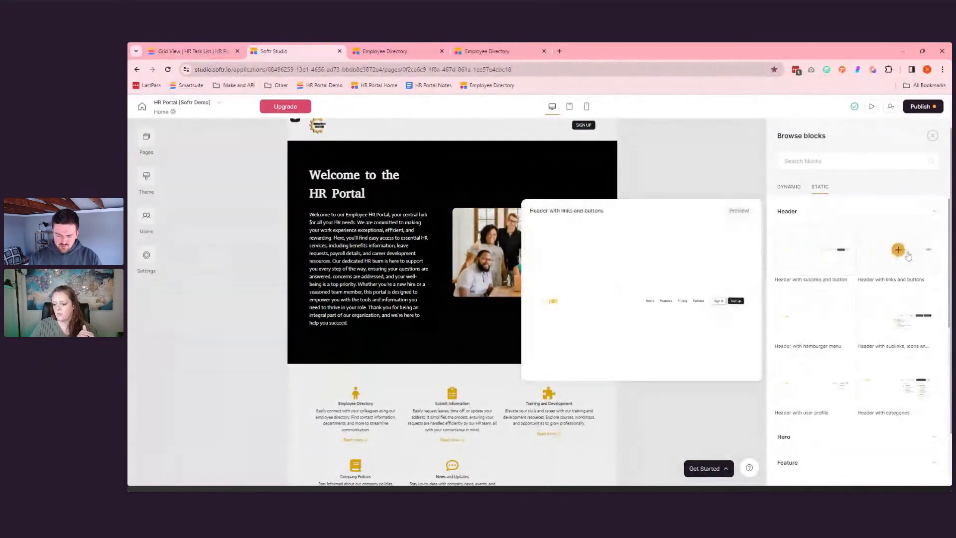
mouse_move(903, 326)
mouse_move(833, 326)
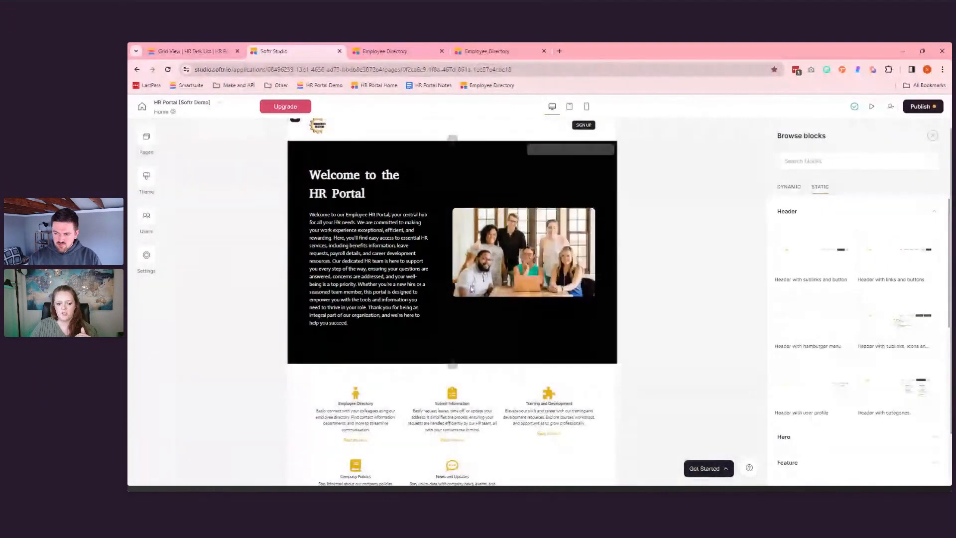
mouse_move(558, 155)
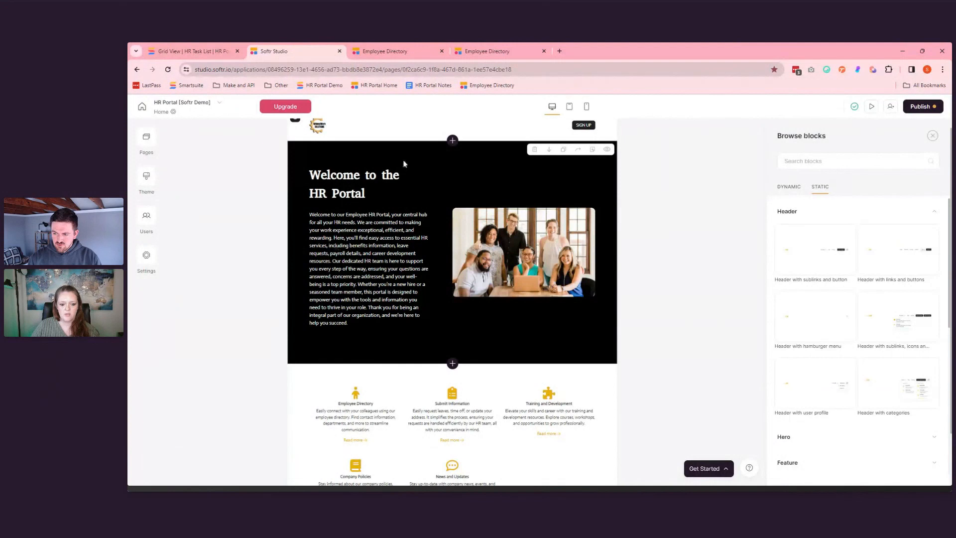
scroll(603, 264, down, 1)
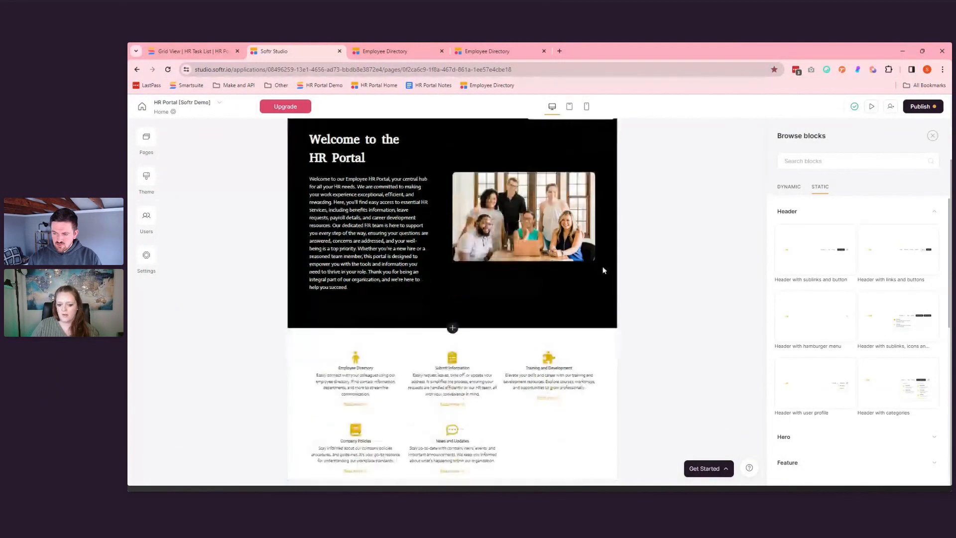
click(700, 298)
- Title the home page's feature grid "Test" and review the font and padding options in its title styles
scroll(745, 238, down, 2)
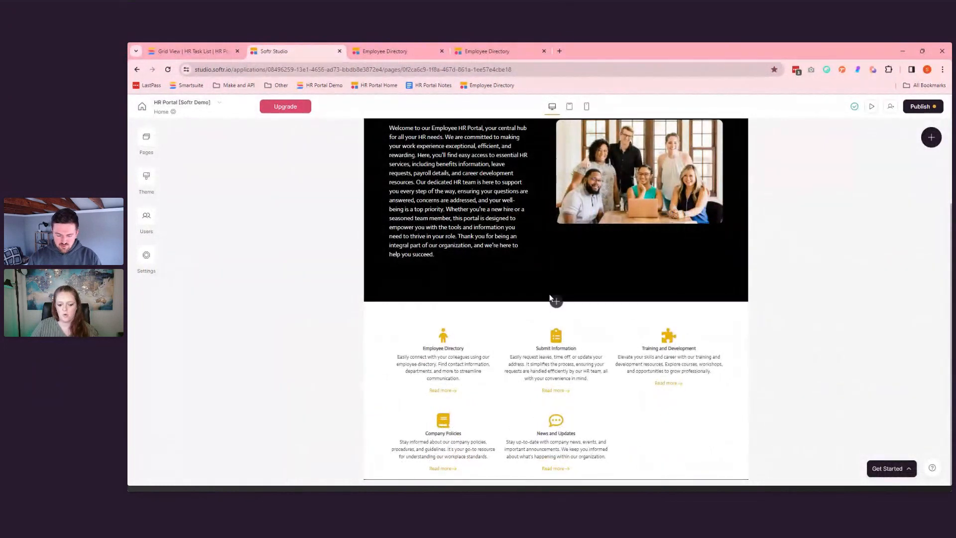
click(442, 370)
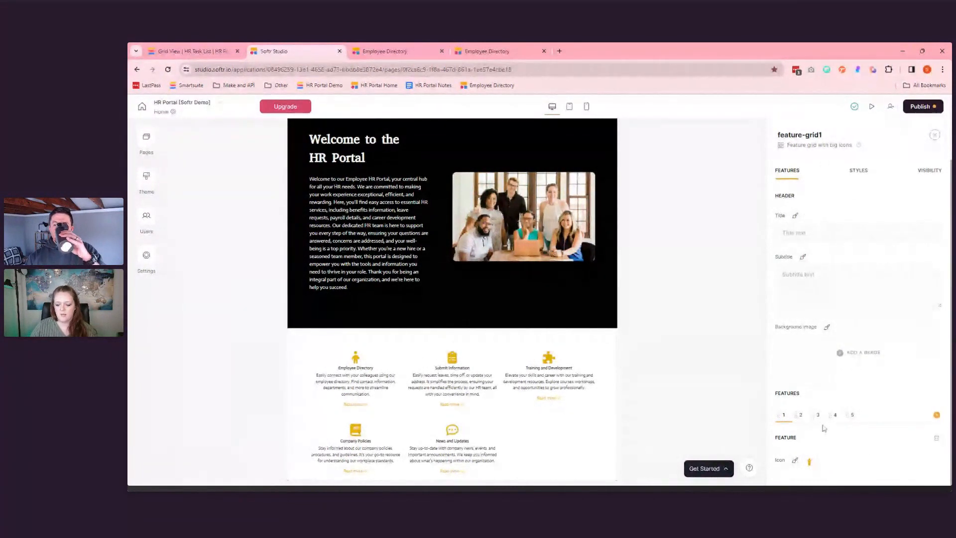
click(792, 233)
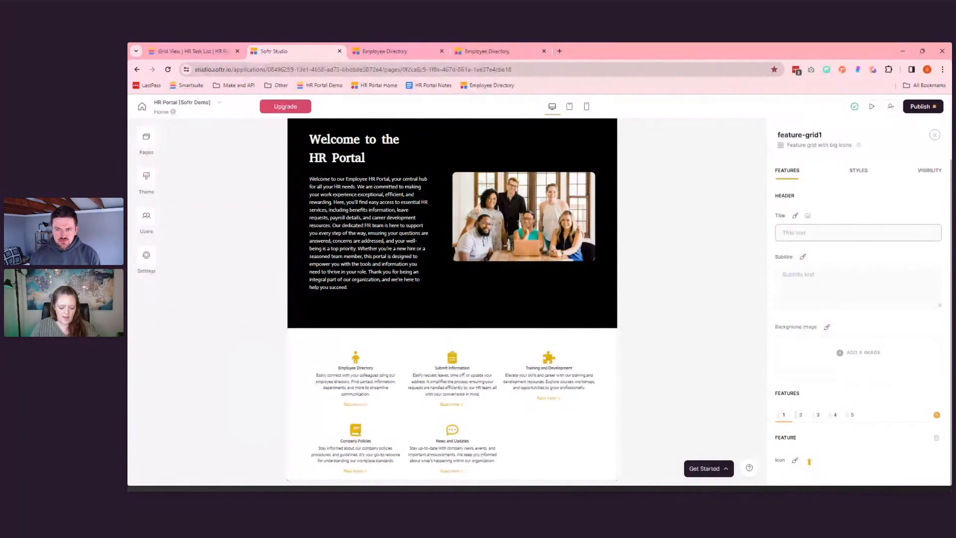
text(Test)
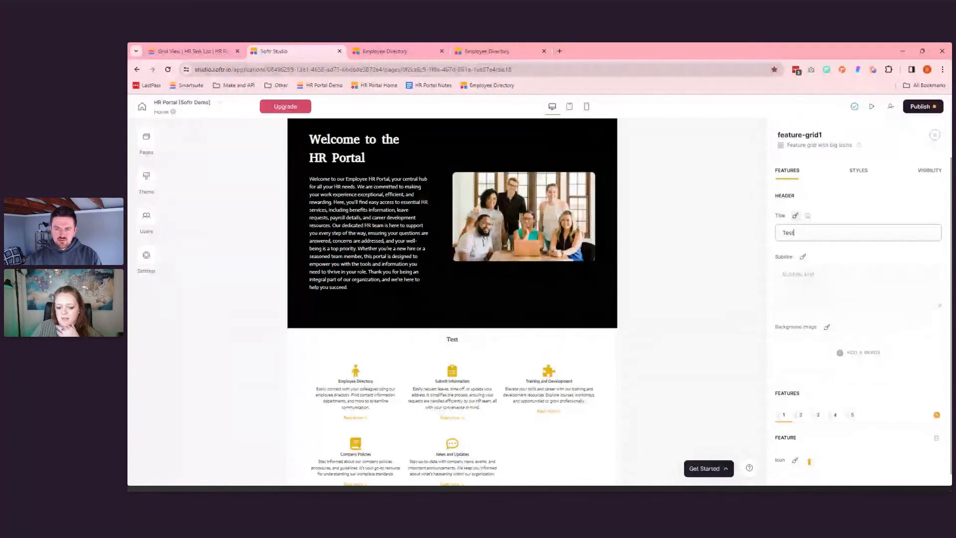
click(795, 215)
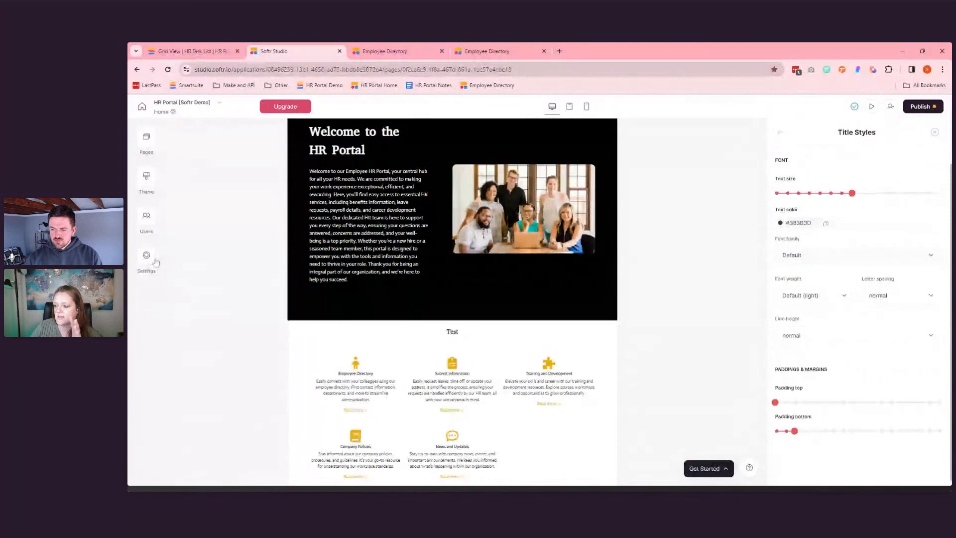
scroll(817, 279, down, 2)
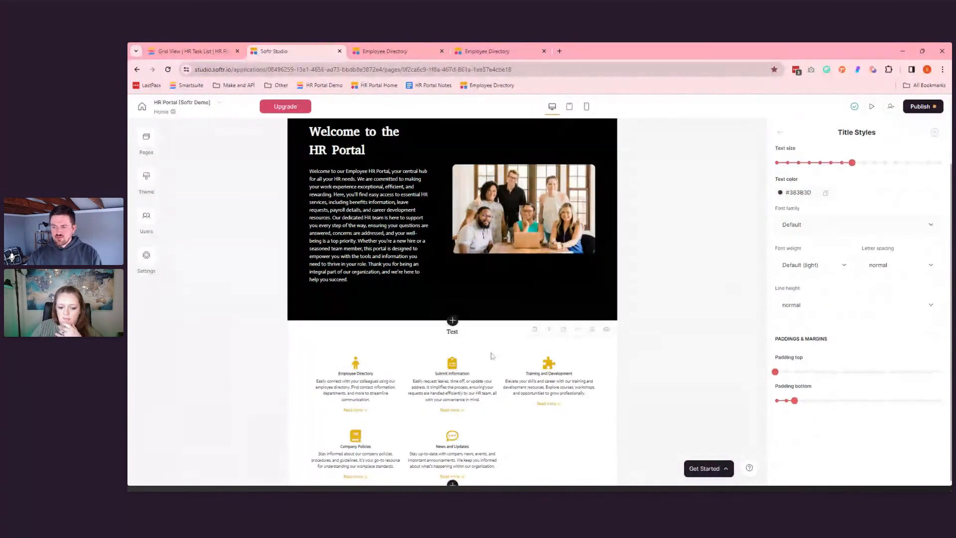
click(781, 131)
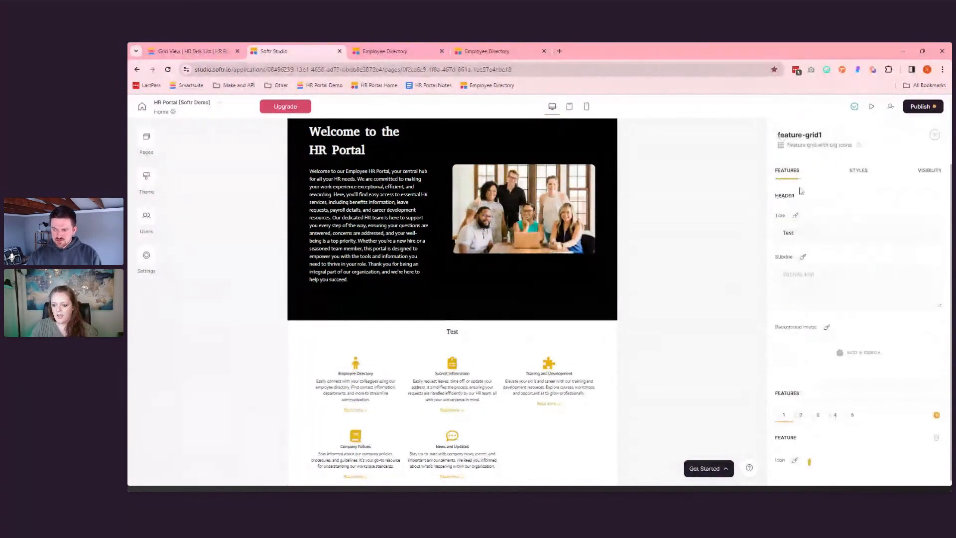
- Enlarge the icon of the feature grid's first feature, Employee Directory, in its icon styles
scroll(802, 205, down, 1)
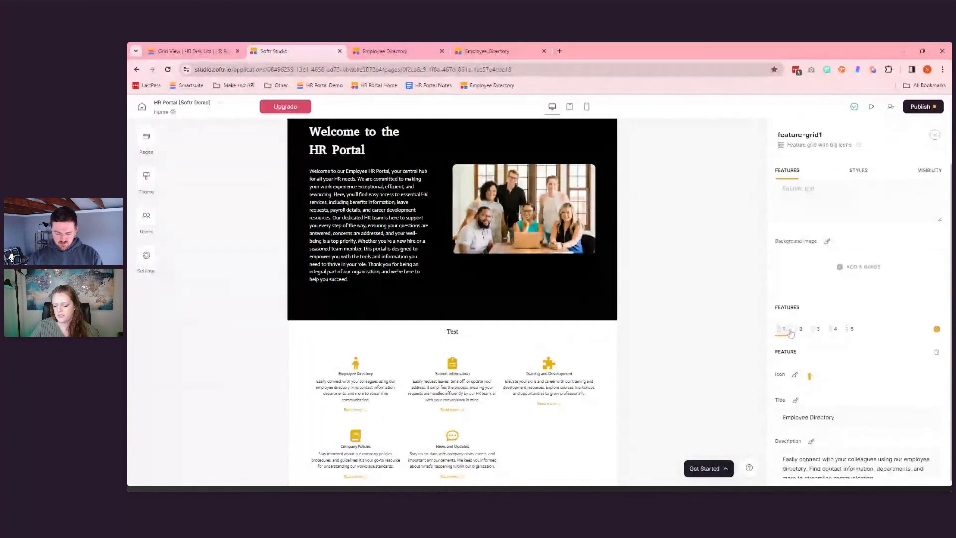
scroll(841, 329, down, 2)
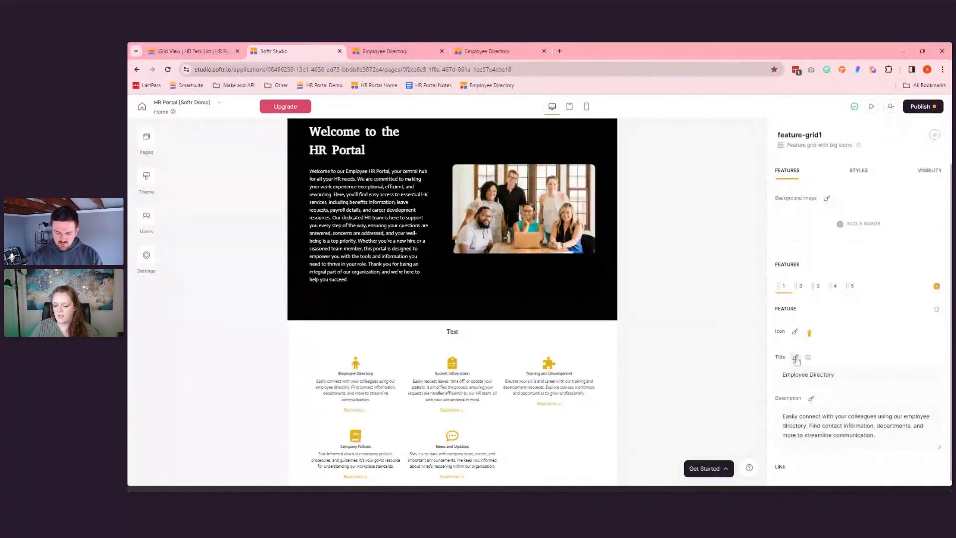
click(795, 331)
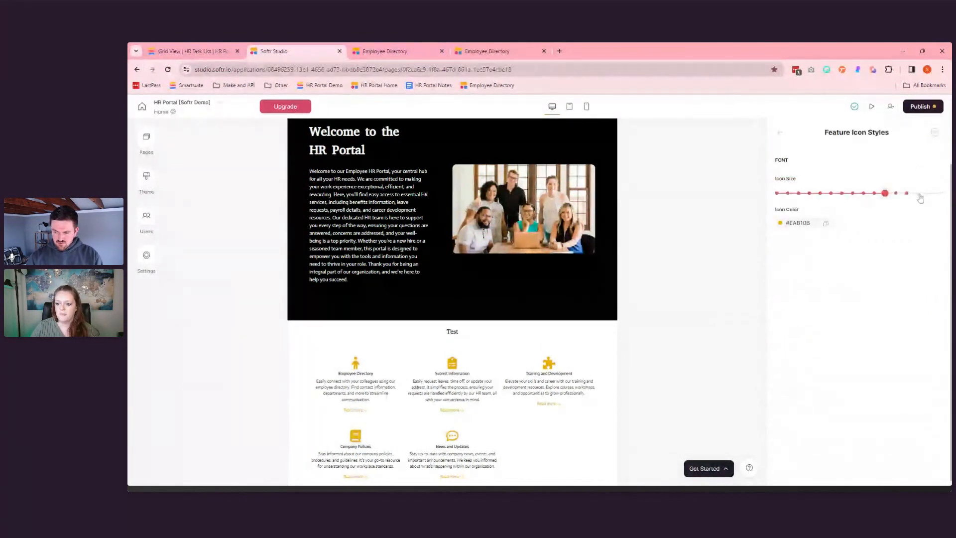
click(918, 193)
click(780, 136)
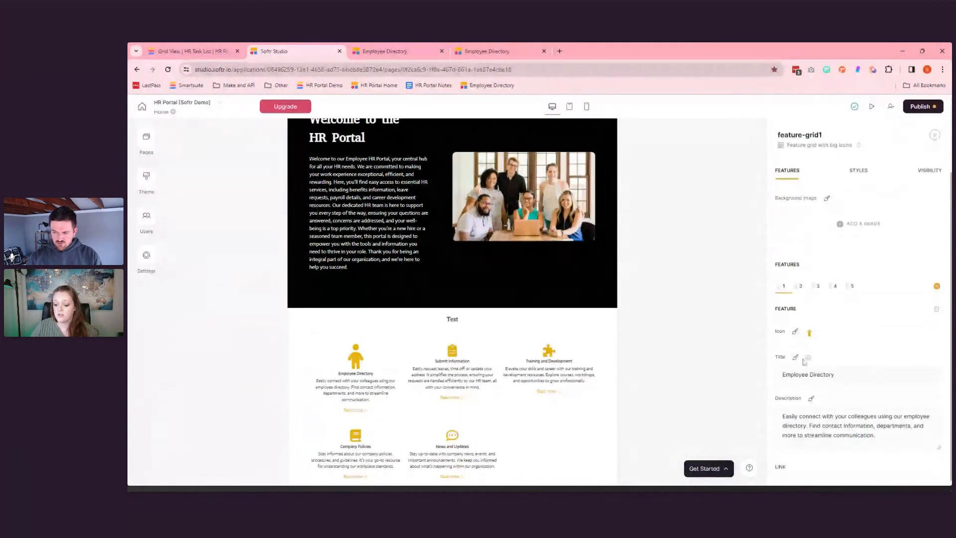
- Review the Employee Directory feature's "Read more" link and its target page, and look through the app's list of pages
scroll(797, 362, down, 1)
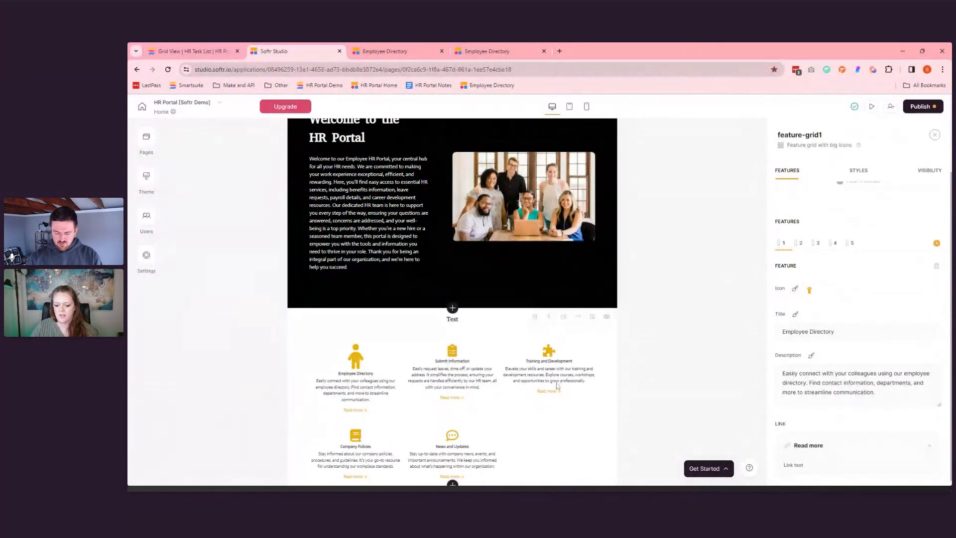
scroll(895, 320, down, 1)
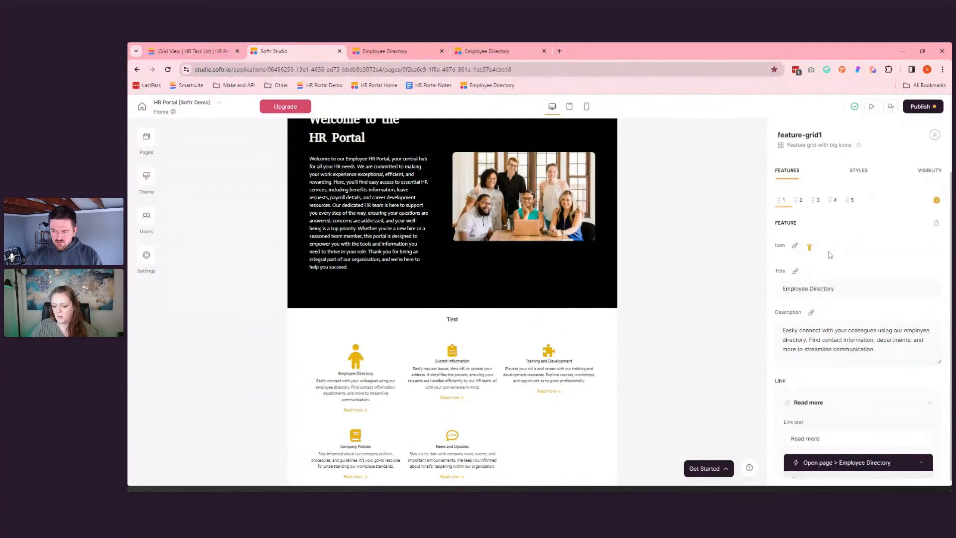
click(354, 416)
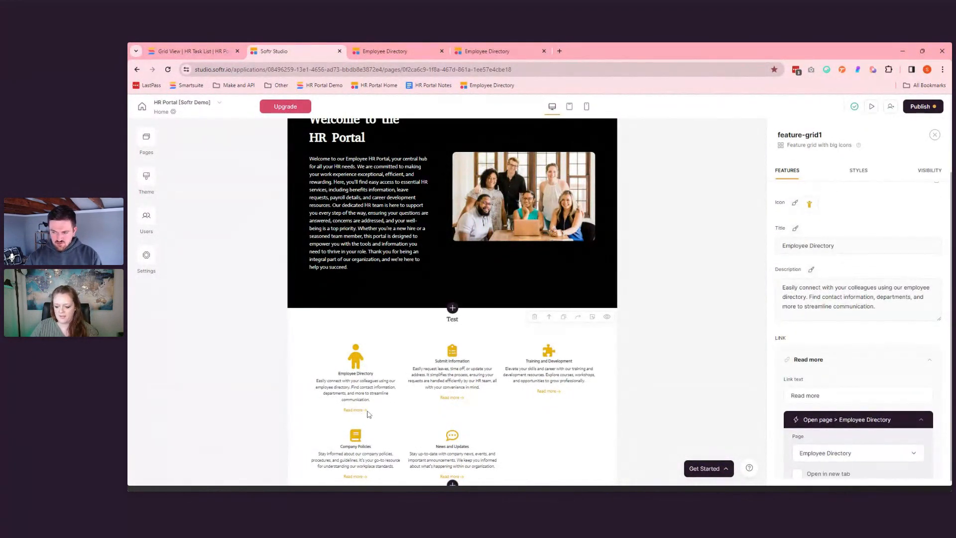
scroll(815, 279, down, 2)
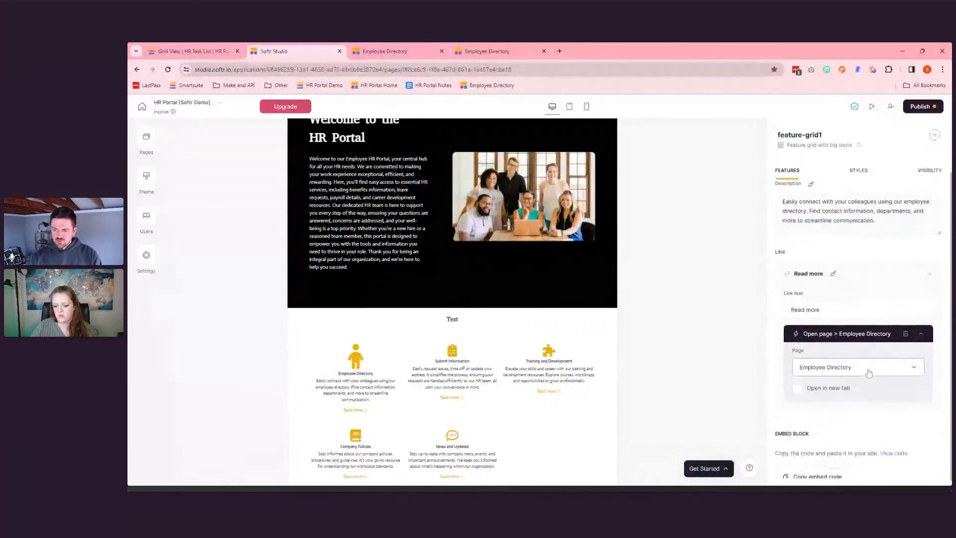
click(145, 145)
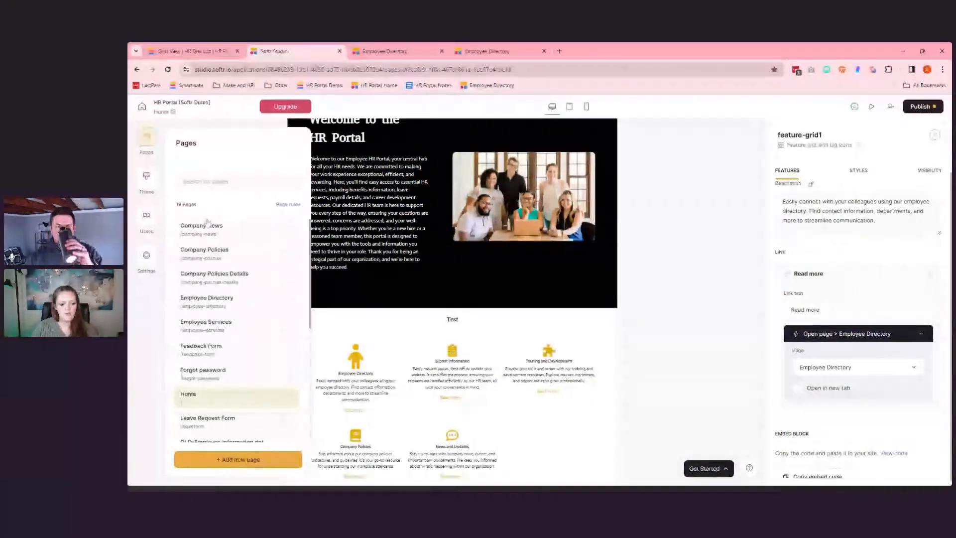
scroll(210, 232, down, 5)
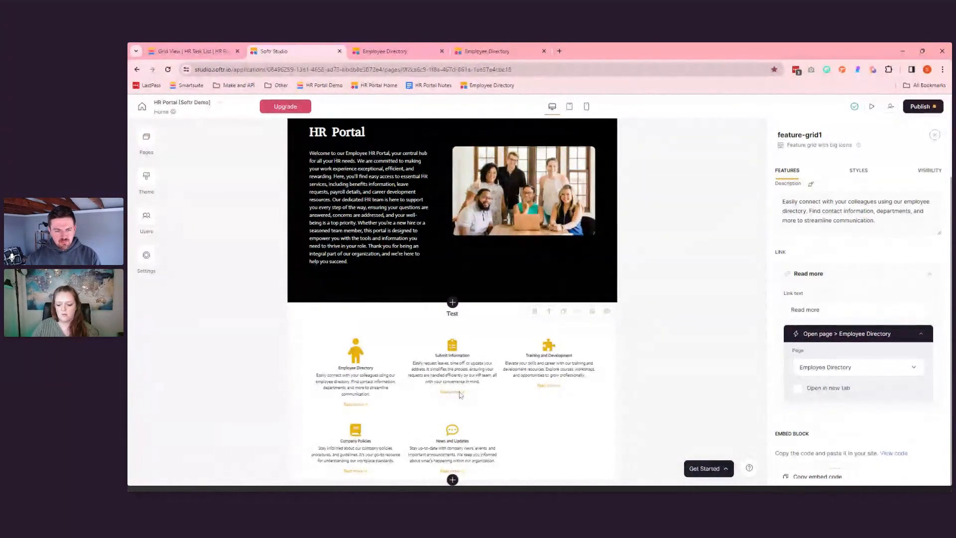
- Restrict the visibility of the Welcome to the HR Portal hero block to logged-in users
scroll(878, 337, down, 2)
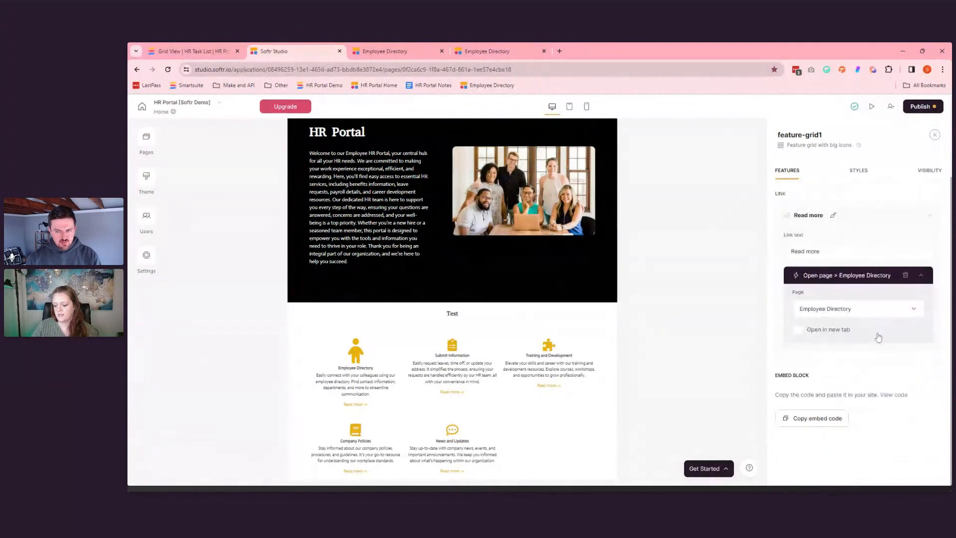
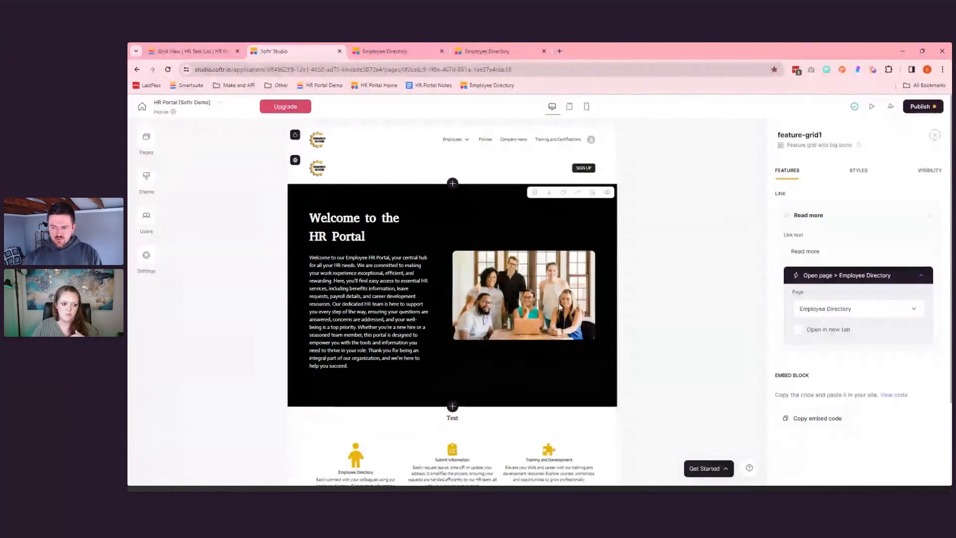
click(440, 216)
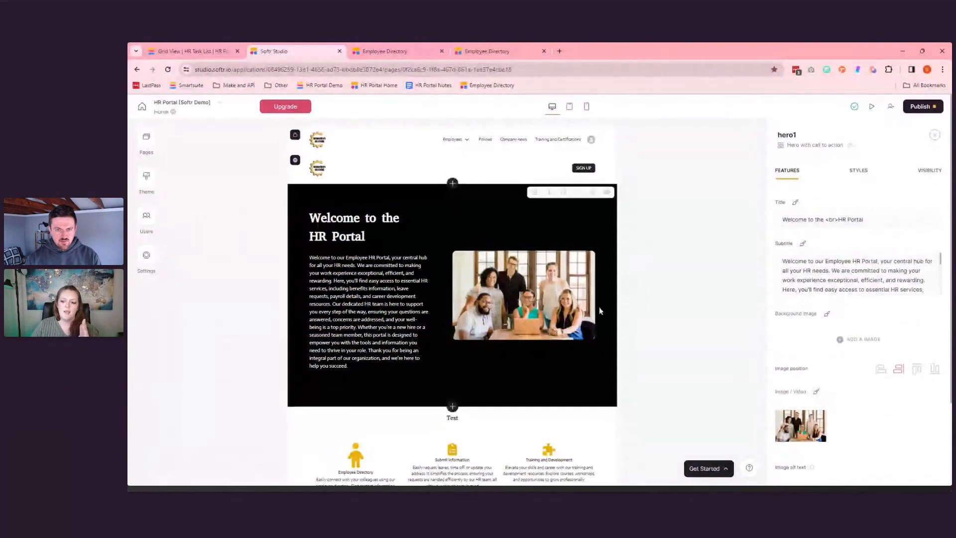
scroll(622, 298, down, 2)
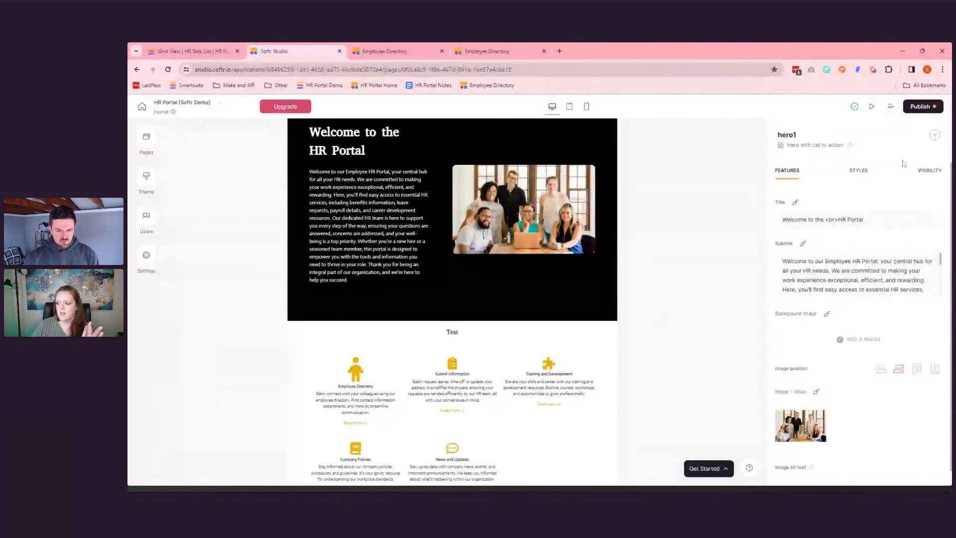
click(938, 171)
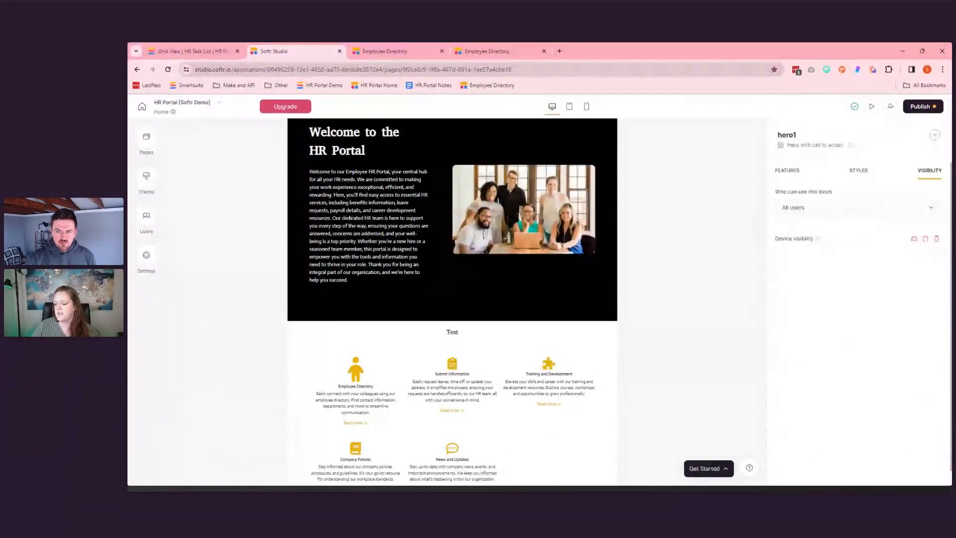
click(805, 208)
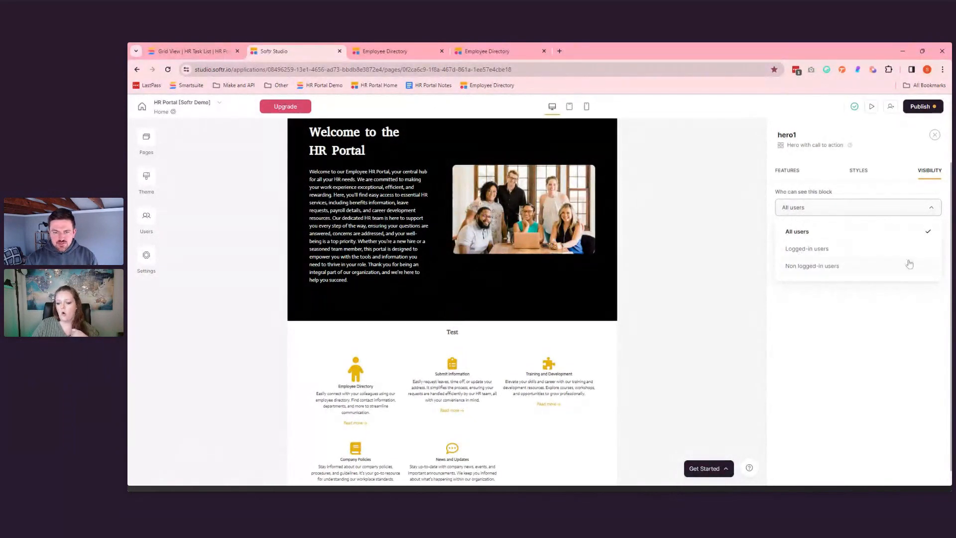
click(840, 250)
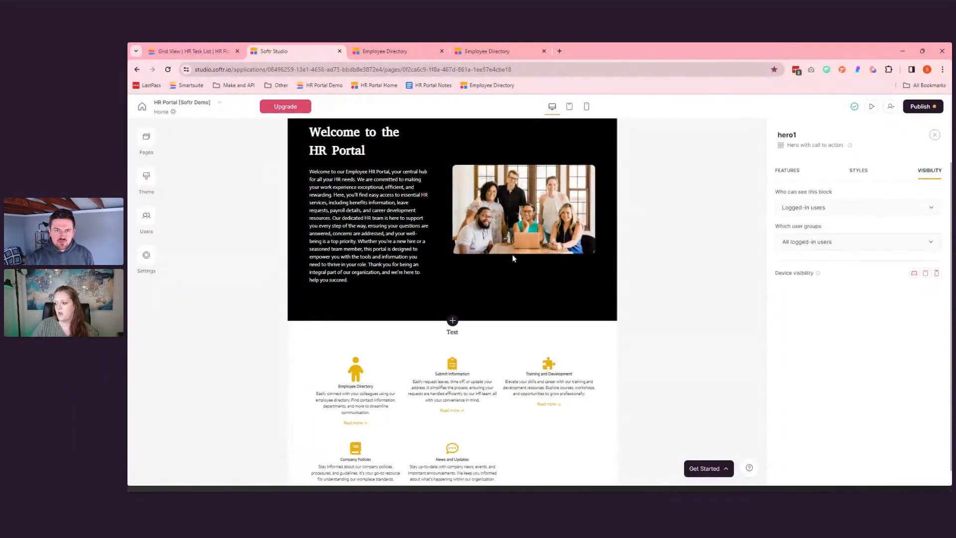
- Open the Employee Directory page for editing and browse the dynamic blocks that can be added above the team list
scroll(634, 285, up, 1)
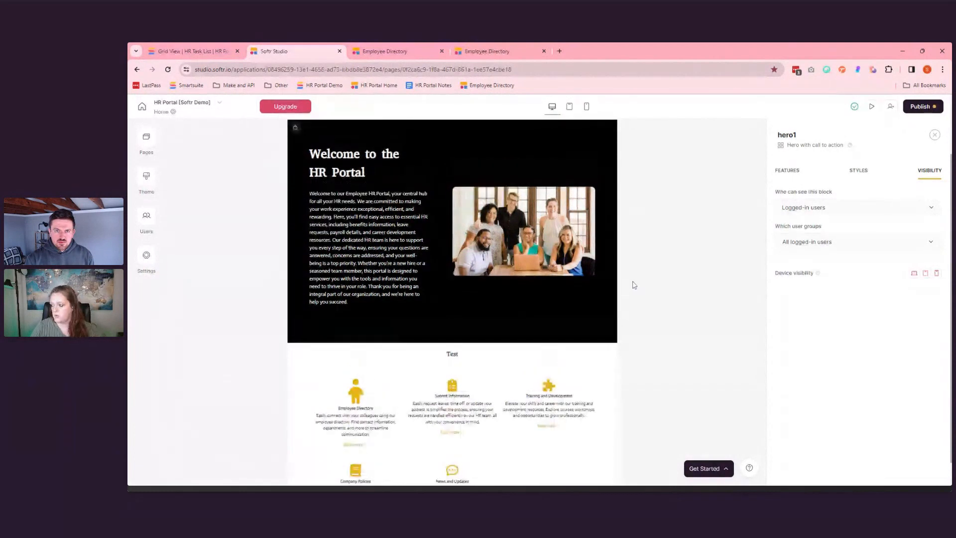
scroll(632, 283, up, 3)
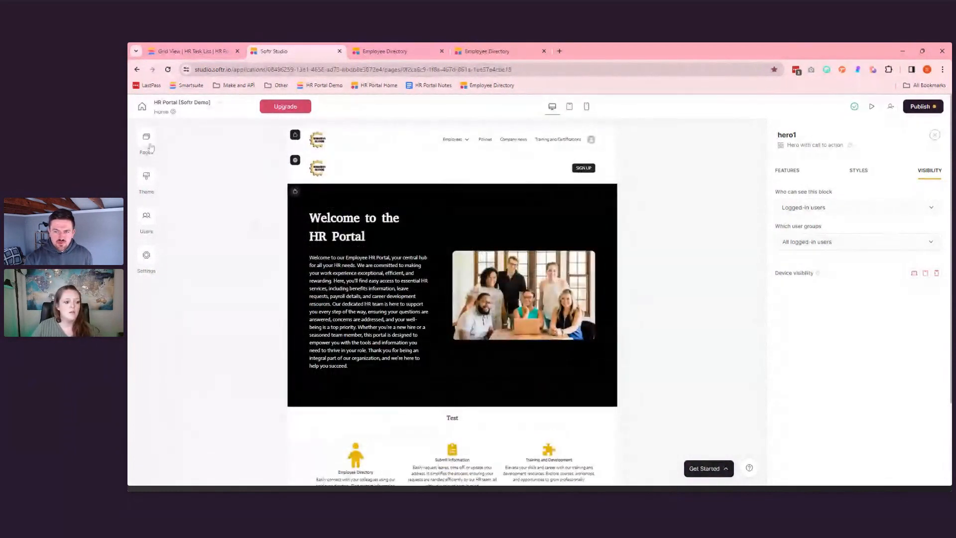
click(147, 141)
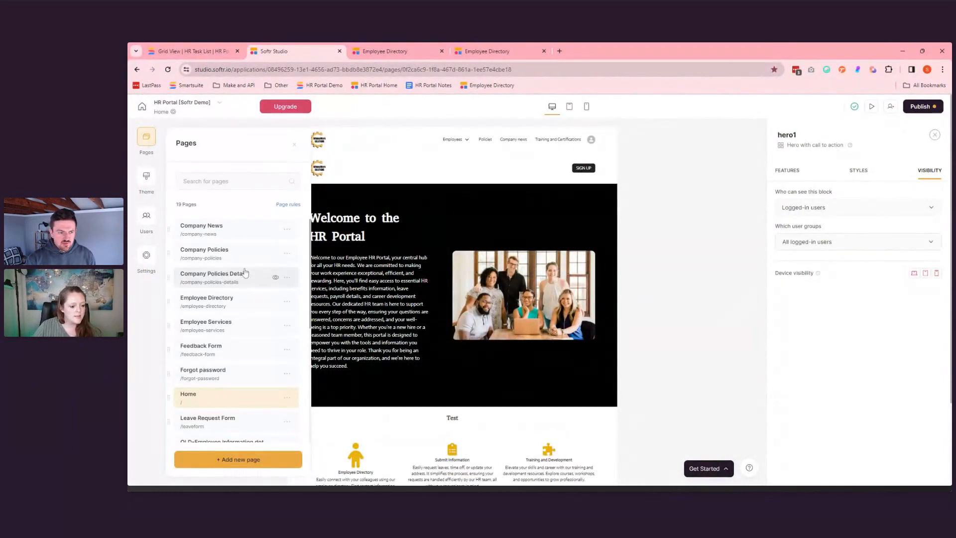
click(238, 299)
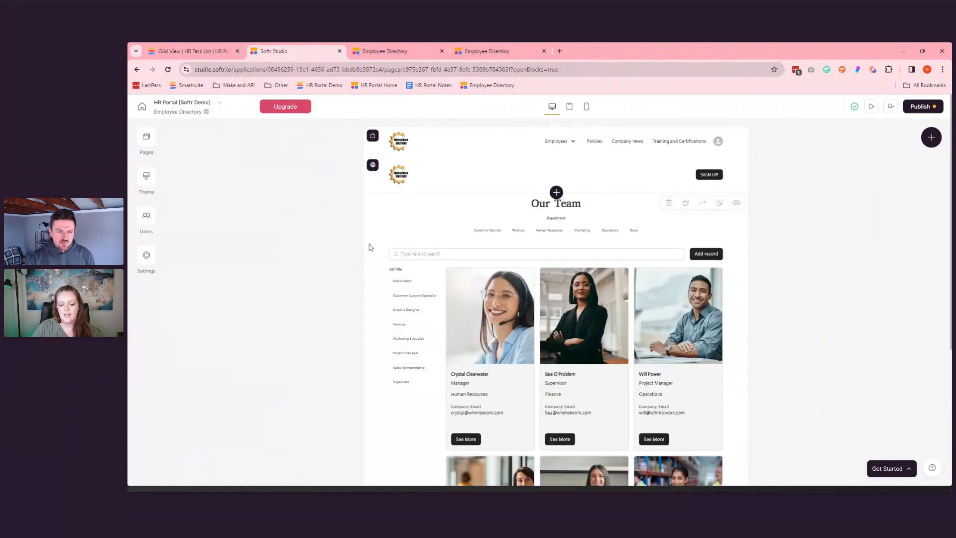
scroll(421, 216, down, 1)
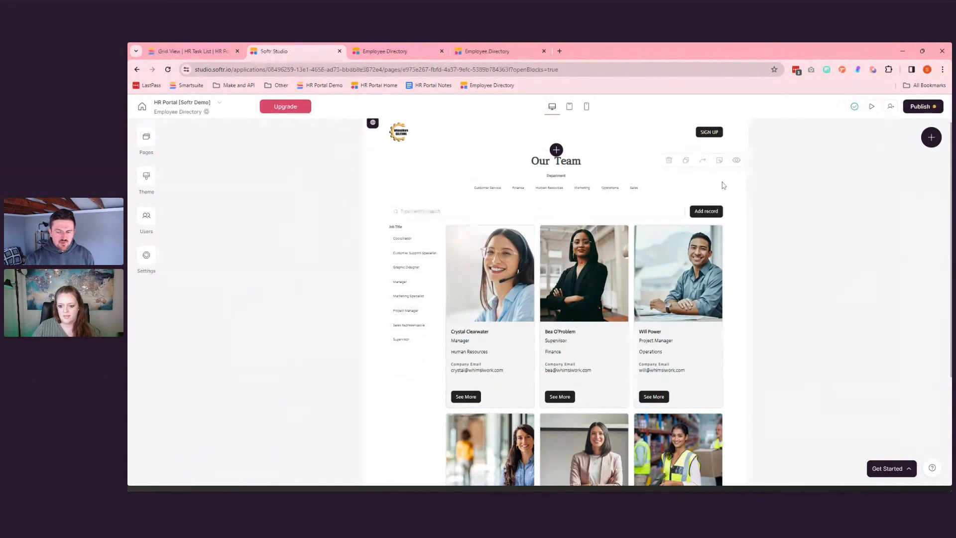
click(556, 149)
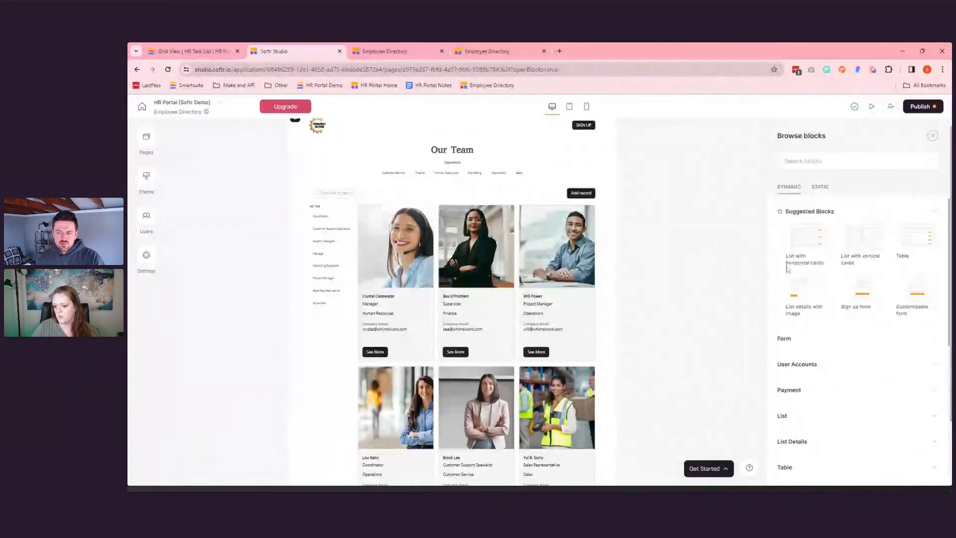
mouse_move(871, 241)
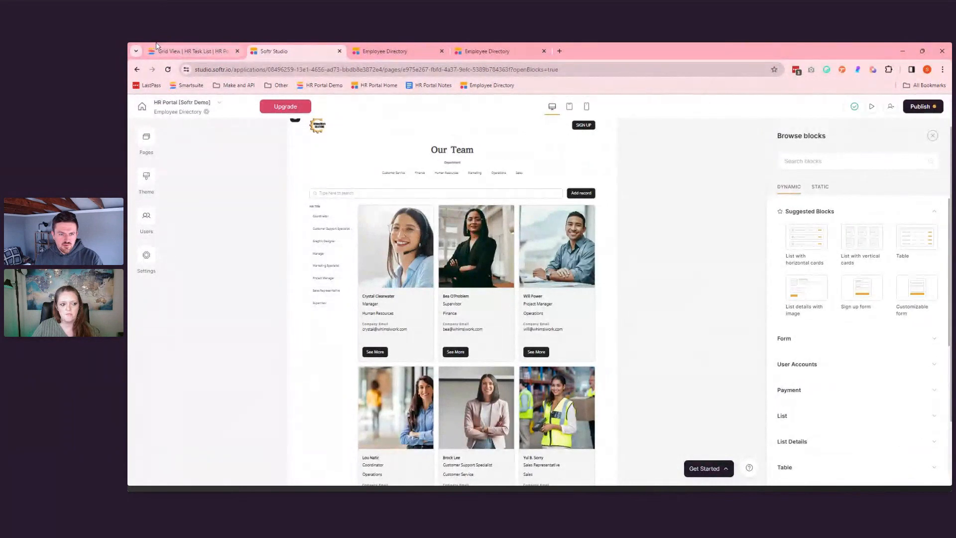
- Switch to SmartSuite and review the Employee Information table in the All Employees by Department view, including its first columns
click(156, 46)
click(133, 124)
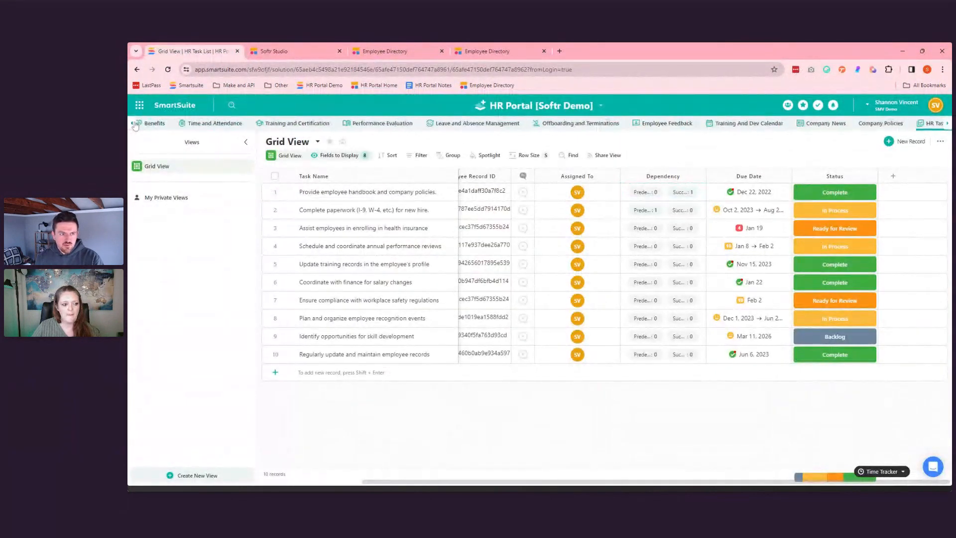
click(153, 124)
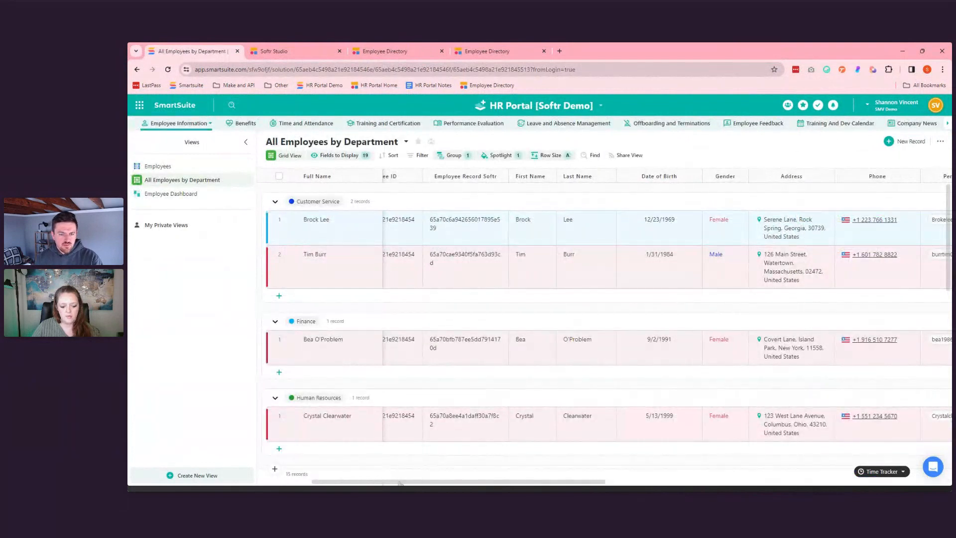
drag(401, 483, 351, 483)
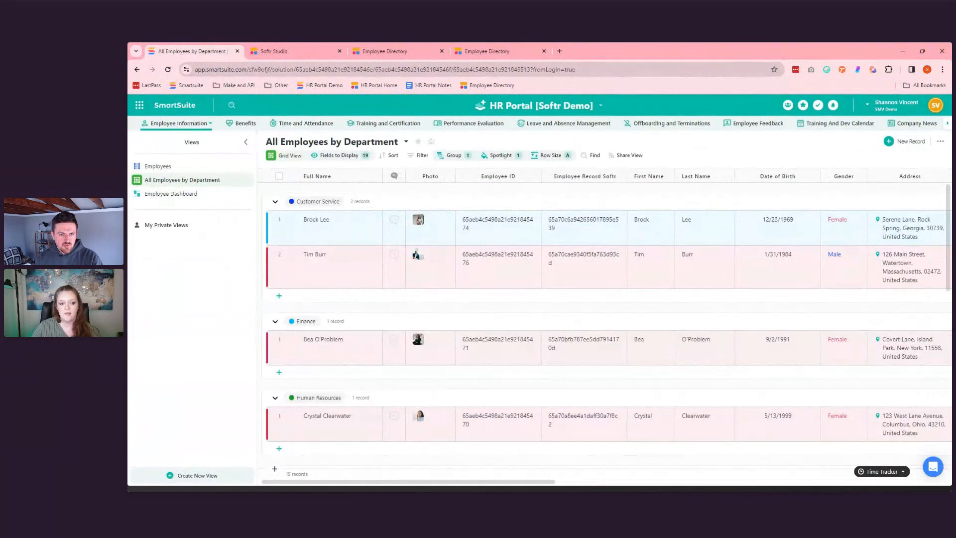
- Switch back to Softr Studio and review the Our Team list block's data source, list settings and conditional filters
click(301, 47)
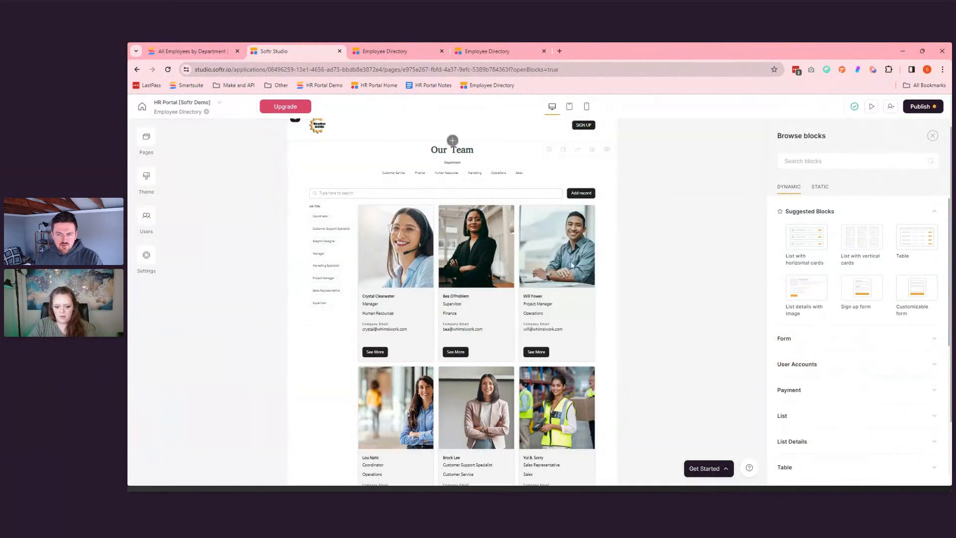
click(556, 251)
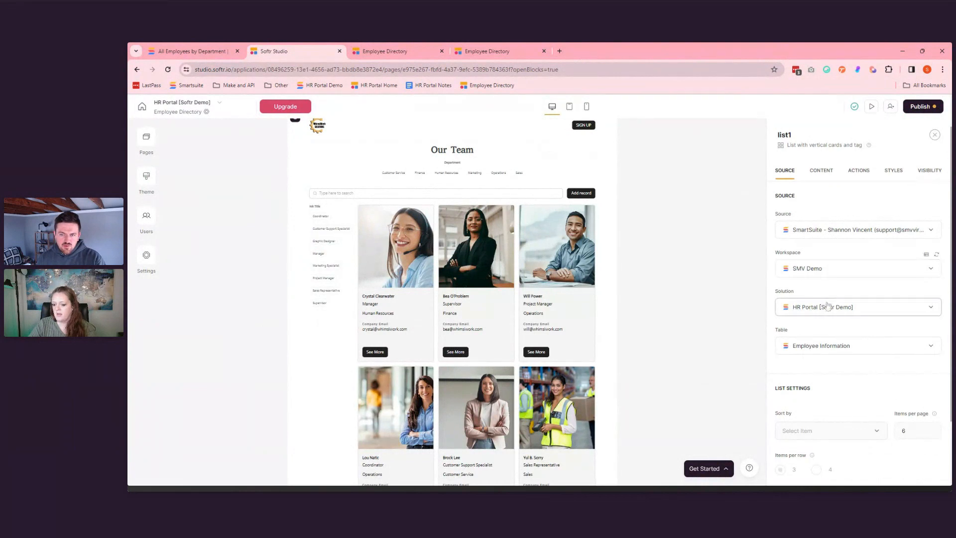
scroll(825, 347, down, 5)
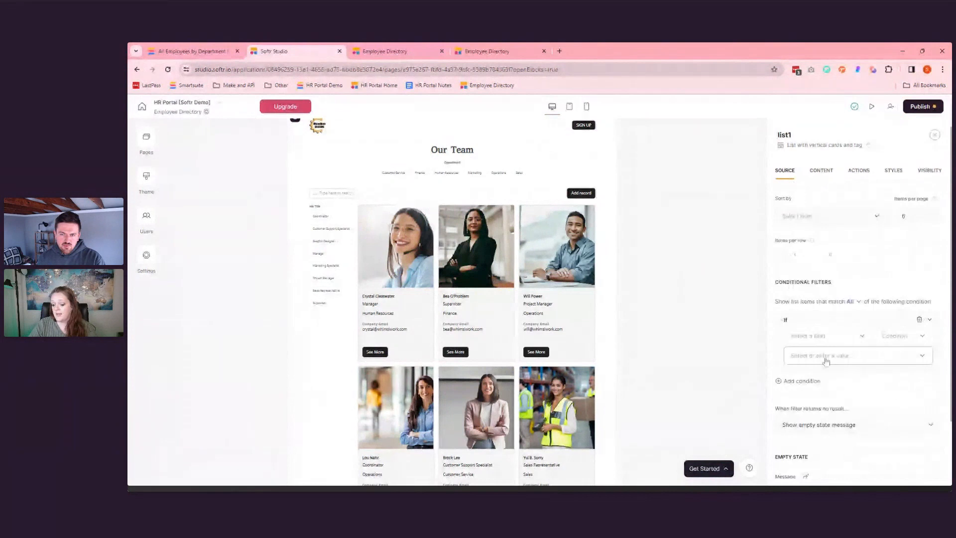
scroll(836, 358, down, 1)
scroll(849, 313, up, 5)
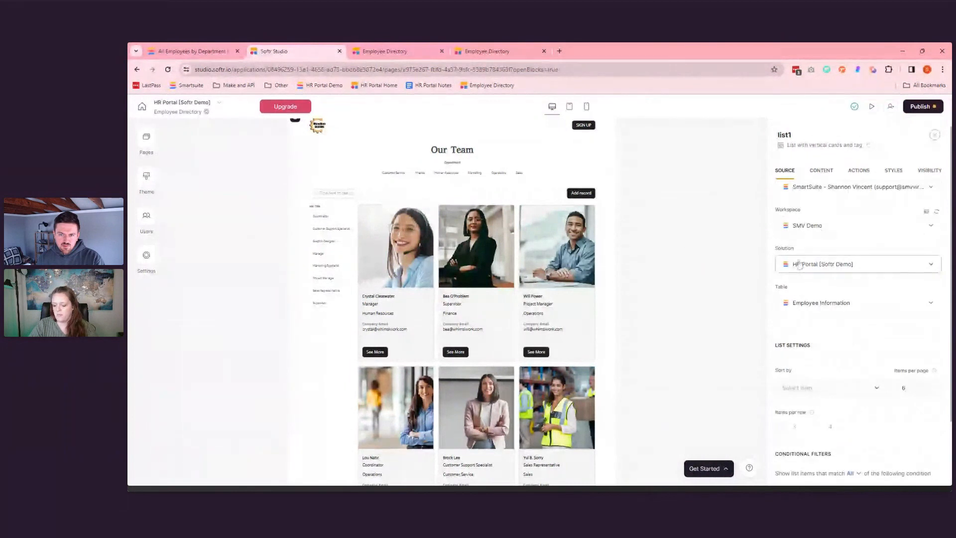
- Review the Our Team list's content settings, covering its heading, filters, search bar and item fields
click(828, 171)
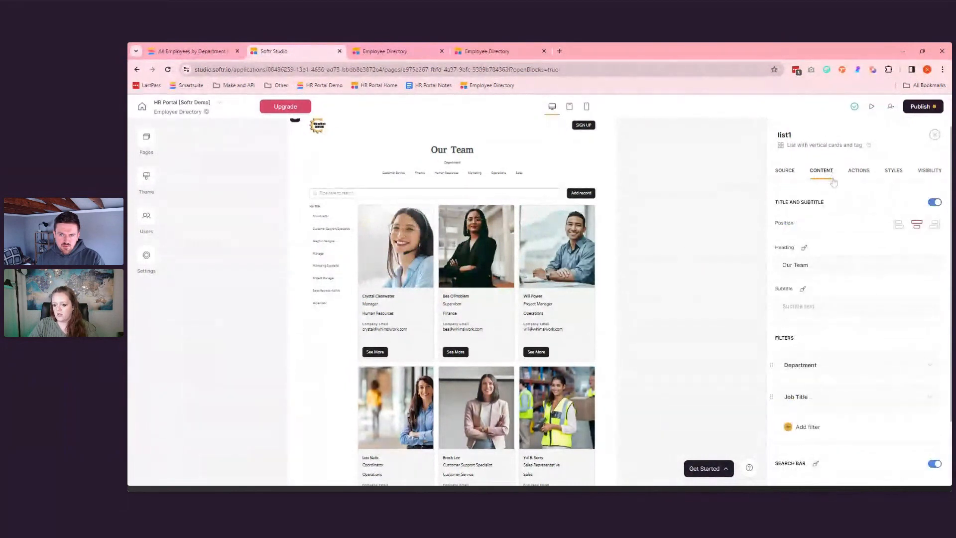
scroll(845, 216, down, 1)
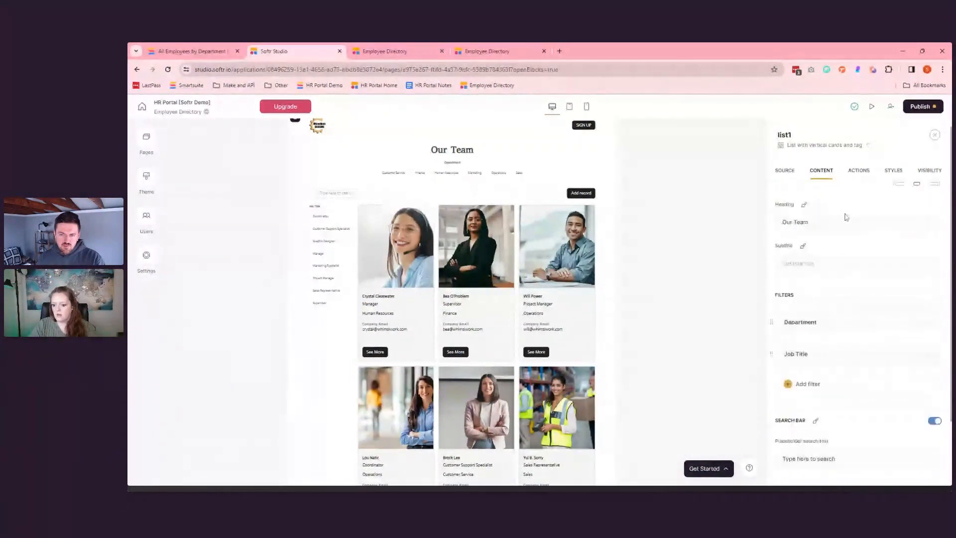
scroll(839, 225, down, 3)
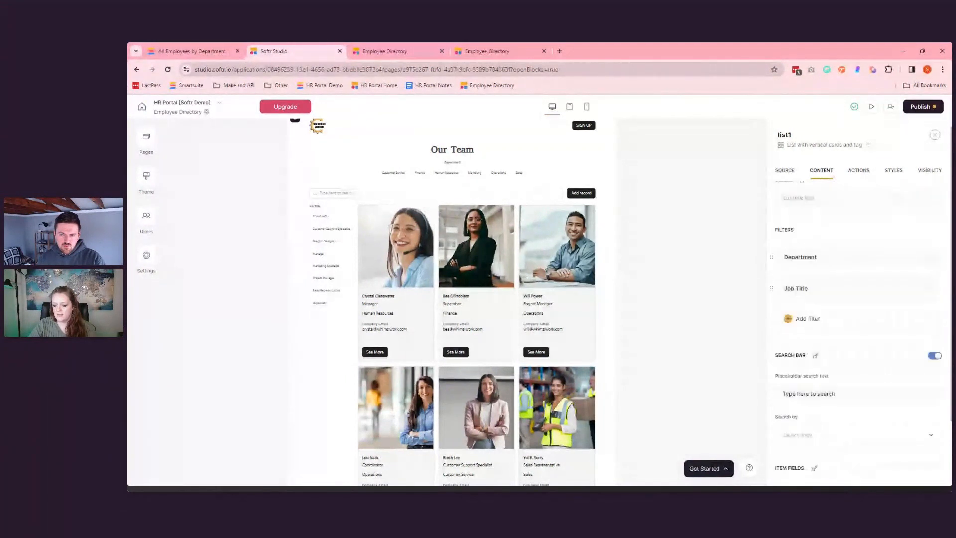
scroll(838, 224, down, 2)
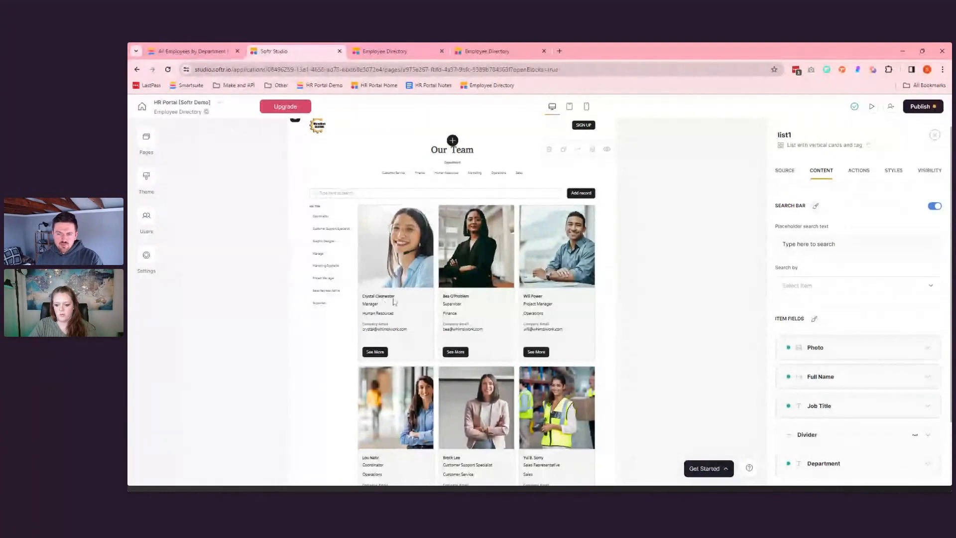
- Expand the Photo item field and examine which source table fields can supply its content
click(833, 352)
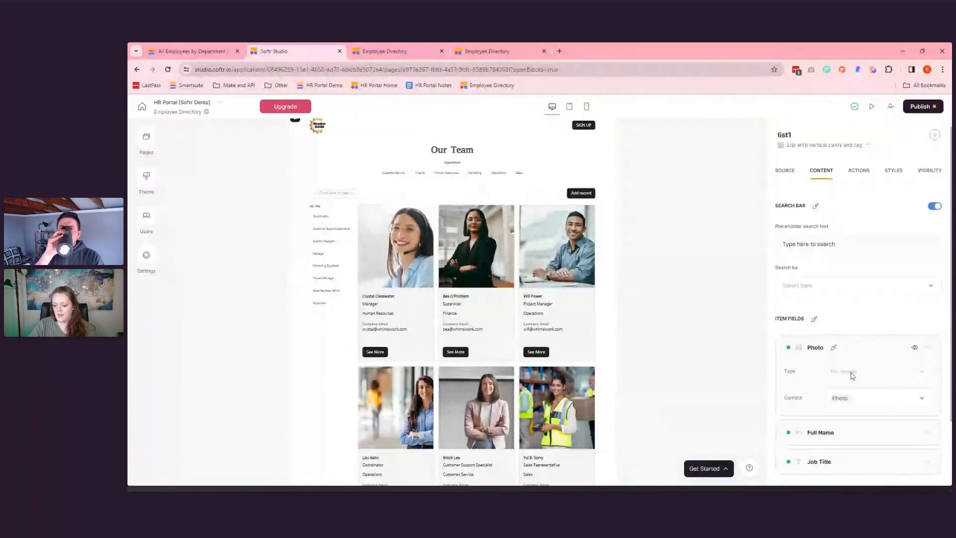
click(878, 400)
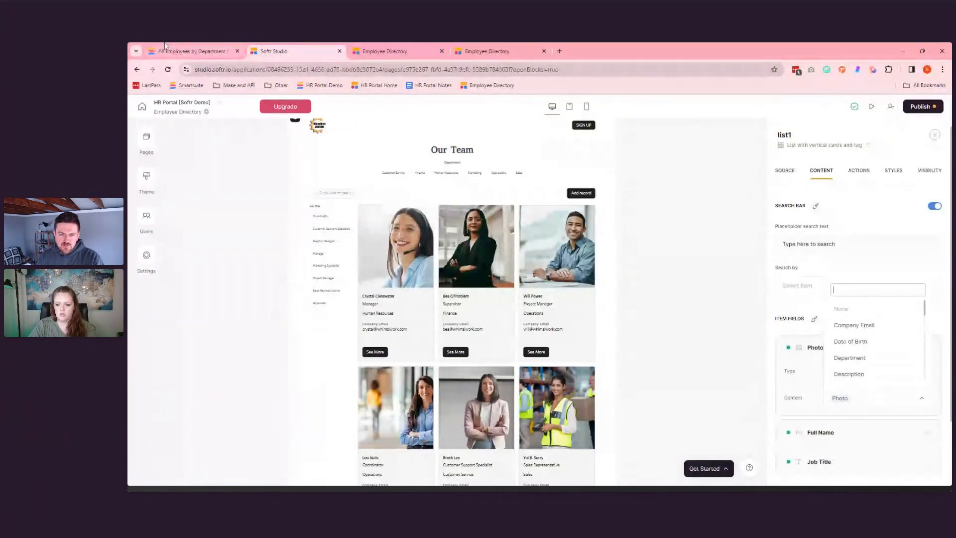
scroll(874, 326, down, 2)
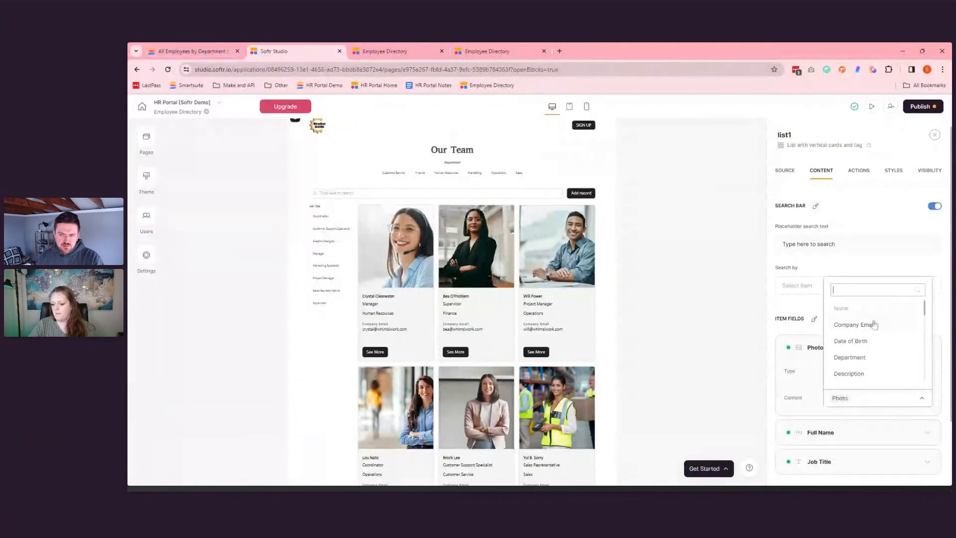
scroll(879, 362, down, 1)
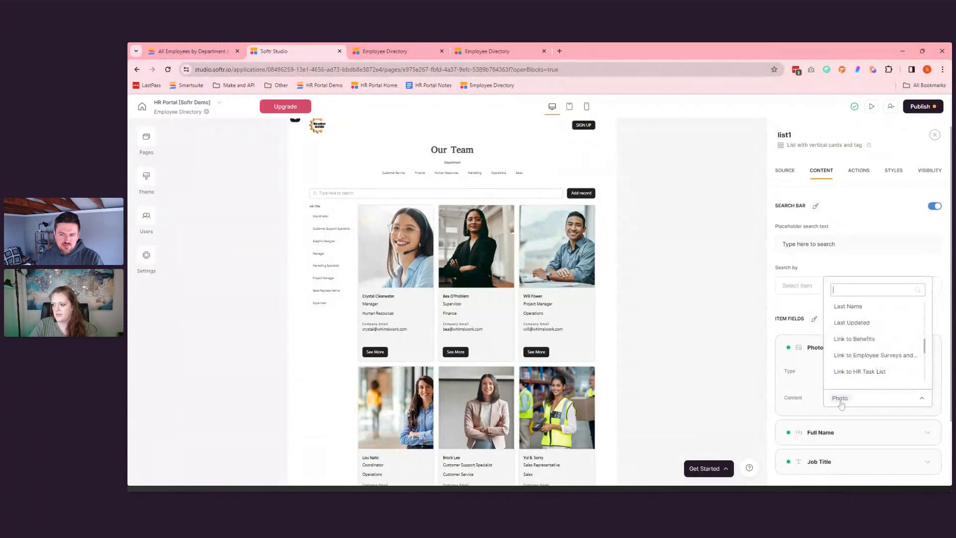
scroll(802, 373, down, 1)
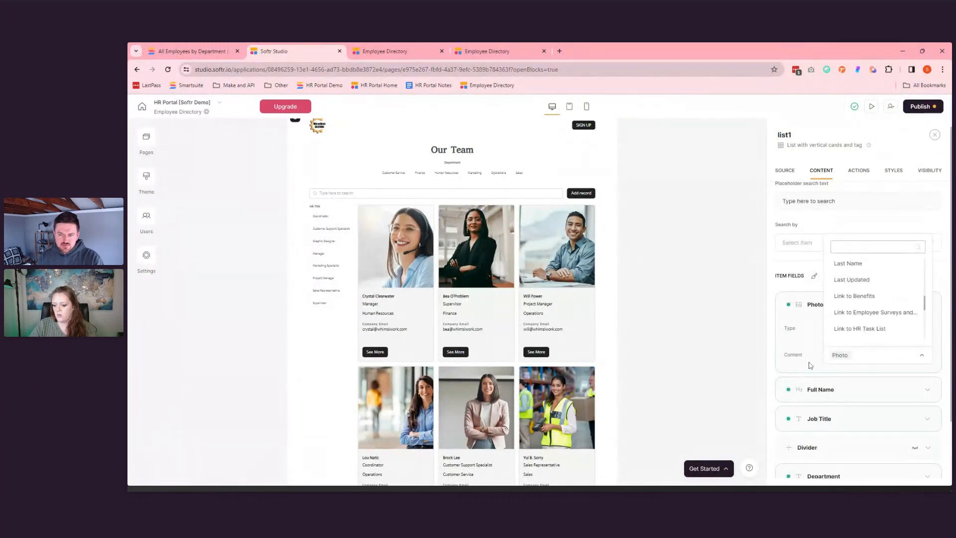
click(810, 336)
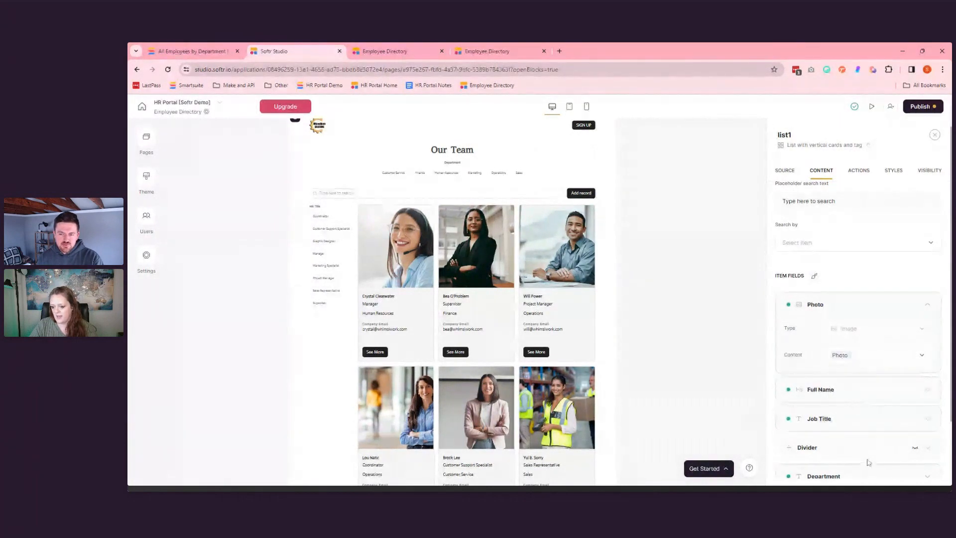
- Inspect the Photo field's content styles, return to the list block's content settings and review the remaining item fields
click(834, 304)
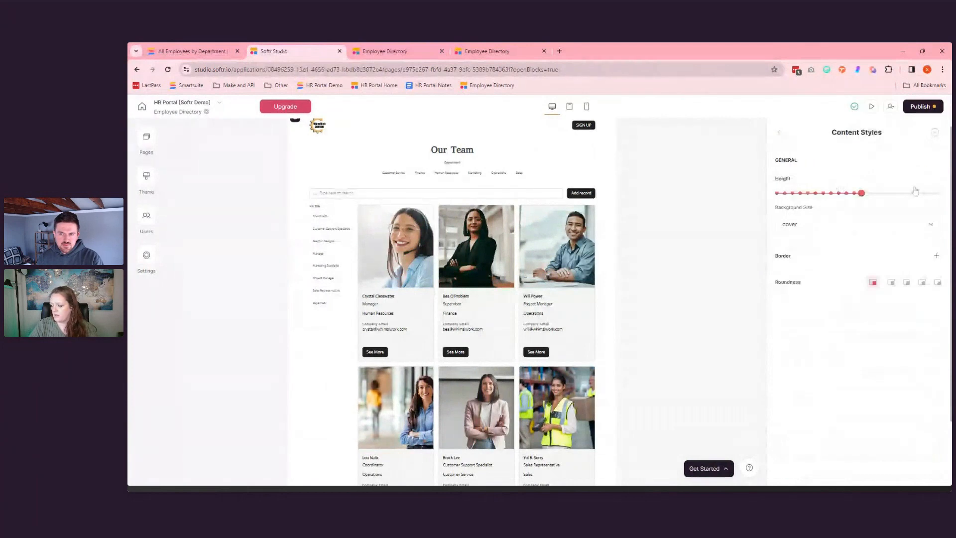
click(781, 136)
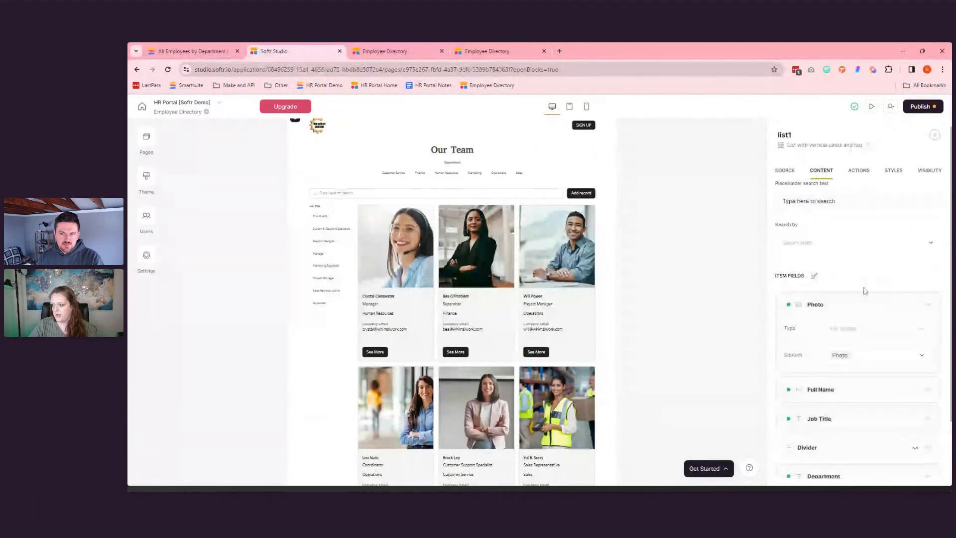
scroll(865, 291, down, 1)
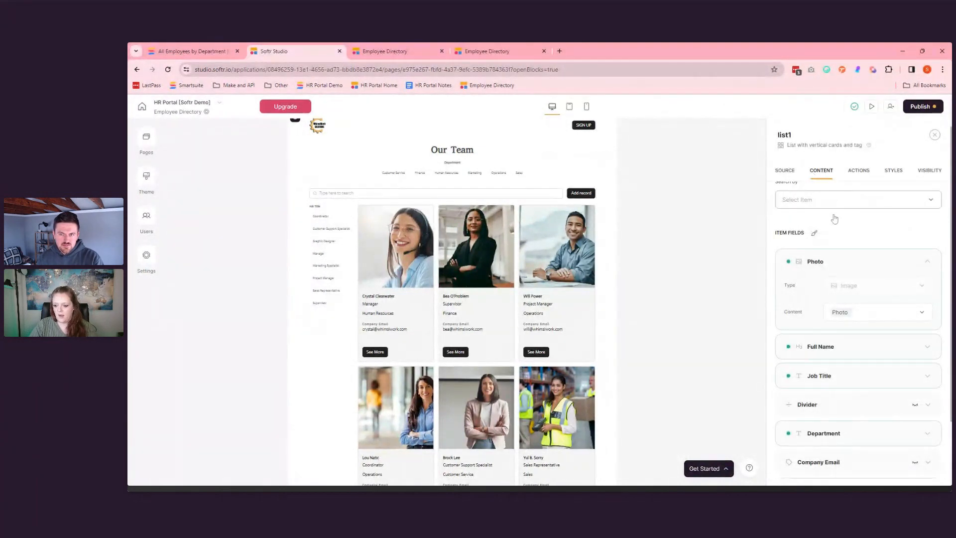
scroll(847, 288, down, 1)
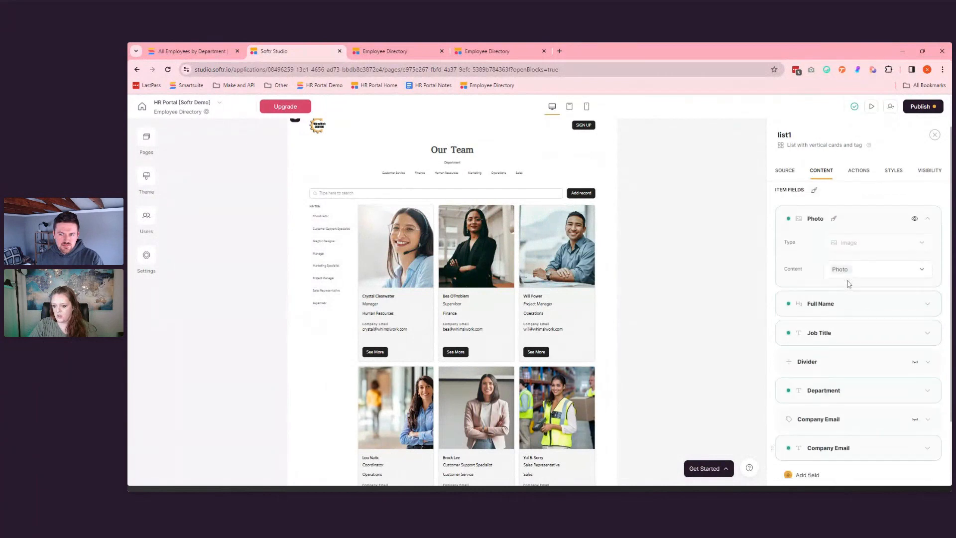
- Expand the Full Name and Job Title item fields and review which source field supplies each one's content
click(860, 303)
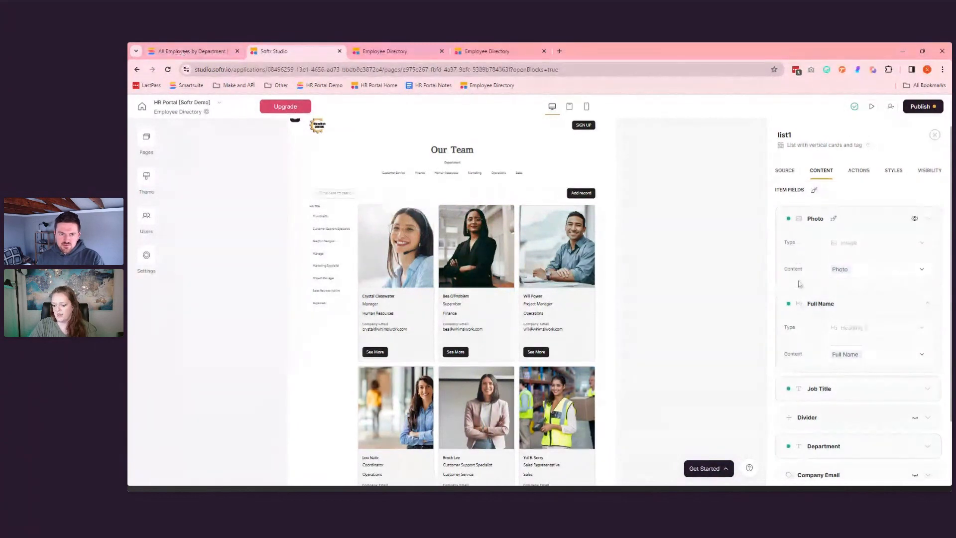
scroll(839, 301, down, 2)
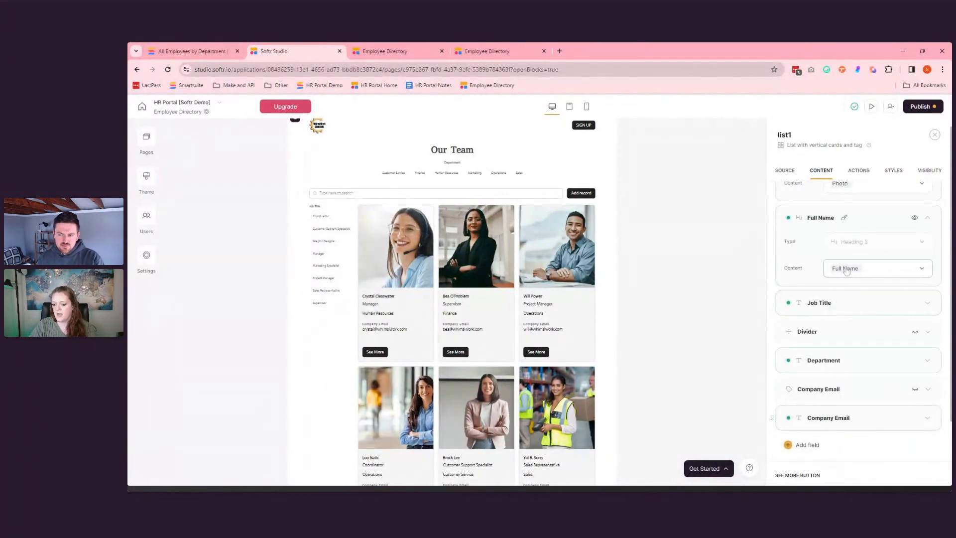
click(859, 299)
scroll(852, 364, down, 2)
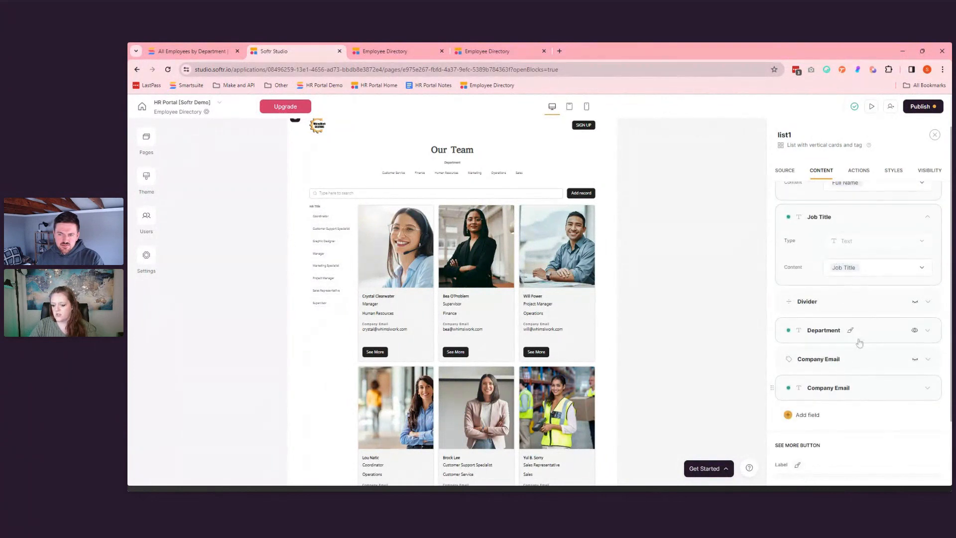
scroll(859, 339, down, 4)
scroll(859, 339, up, 5)
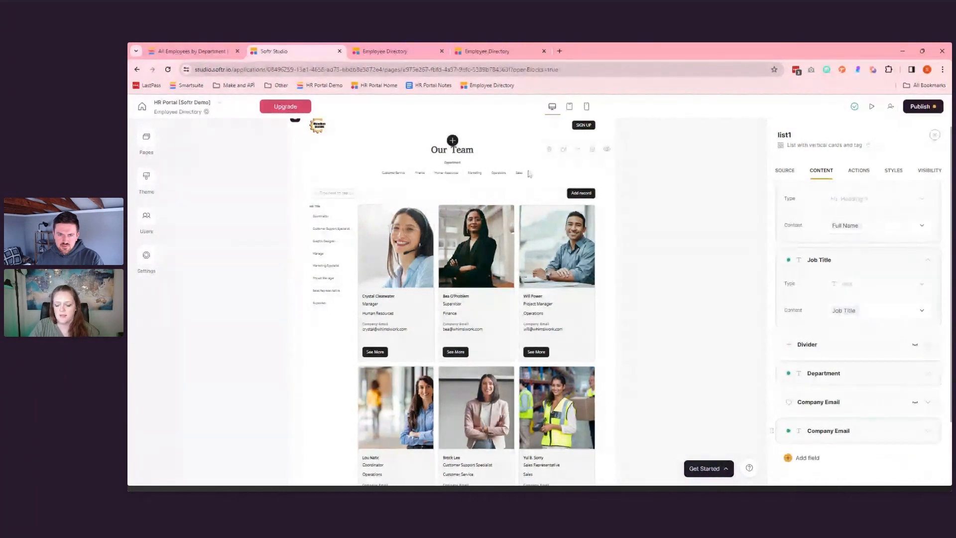
- Open the list block's action settings and examine the action types available for the Add record topbar button
click(859, 171)
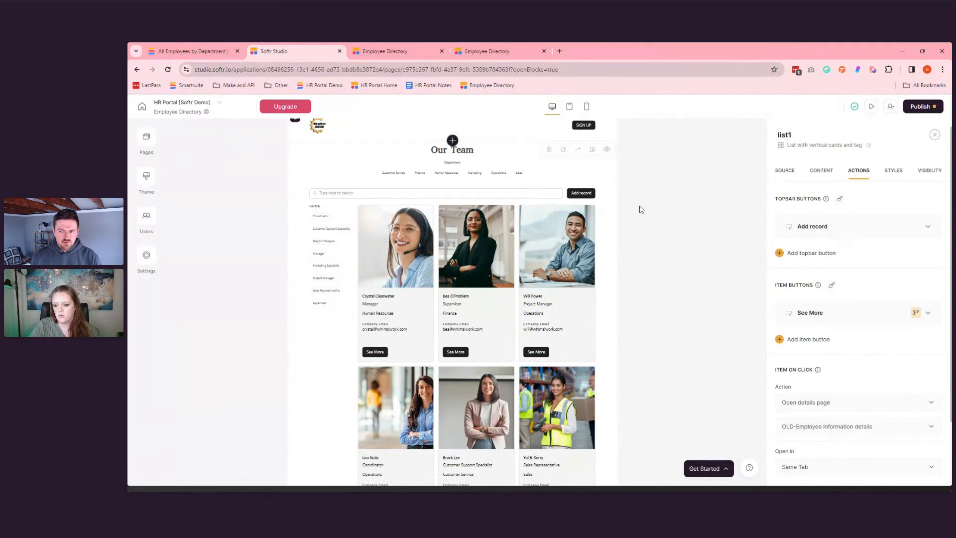
click(873, 230)
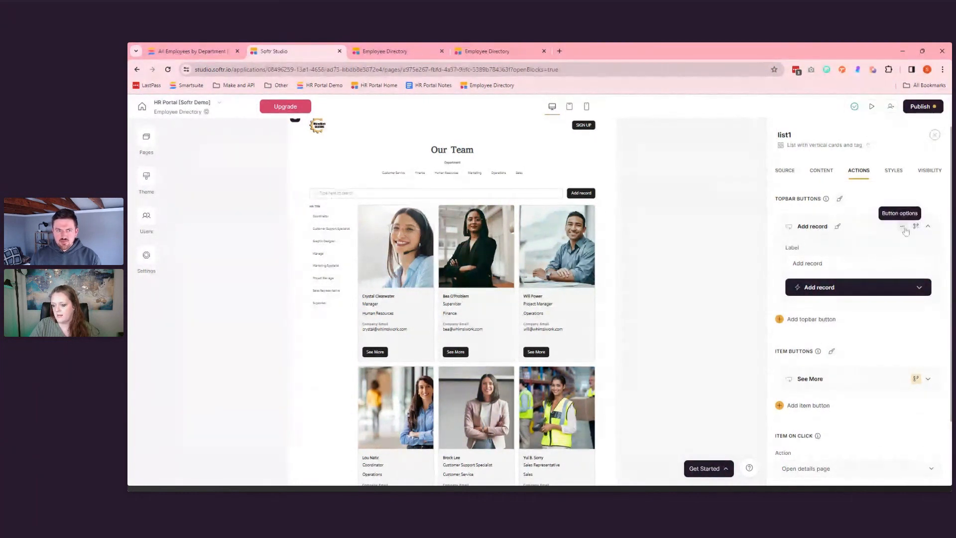
click(880, 289)
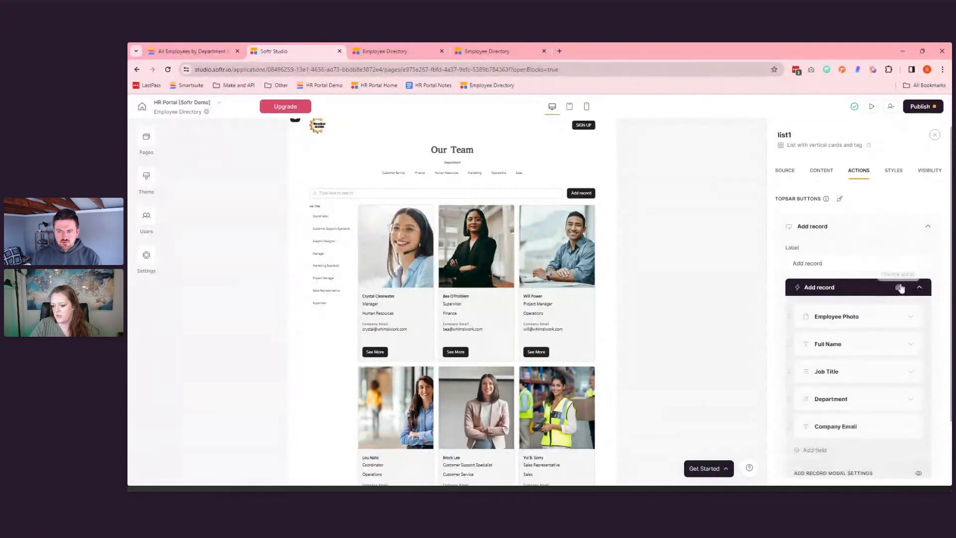
click(900, 287)
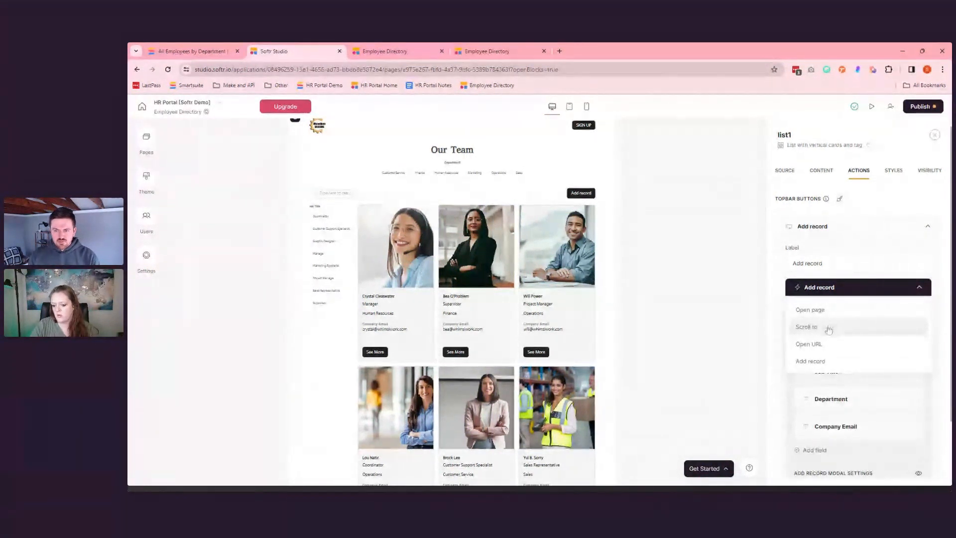
scroll(828, 326, down, 2)
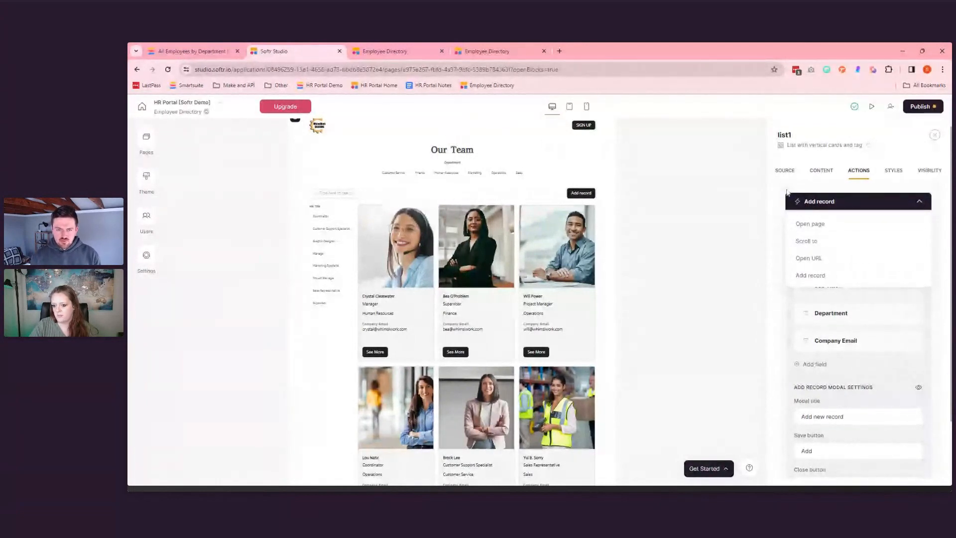
click(779, 192)
scroll(836, 232, up, 2)
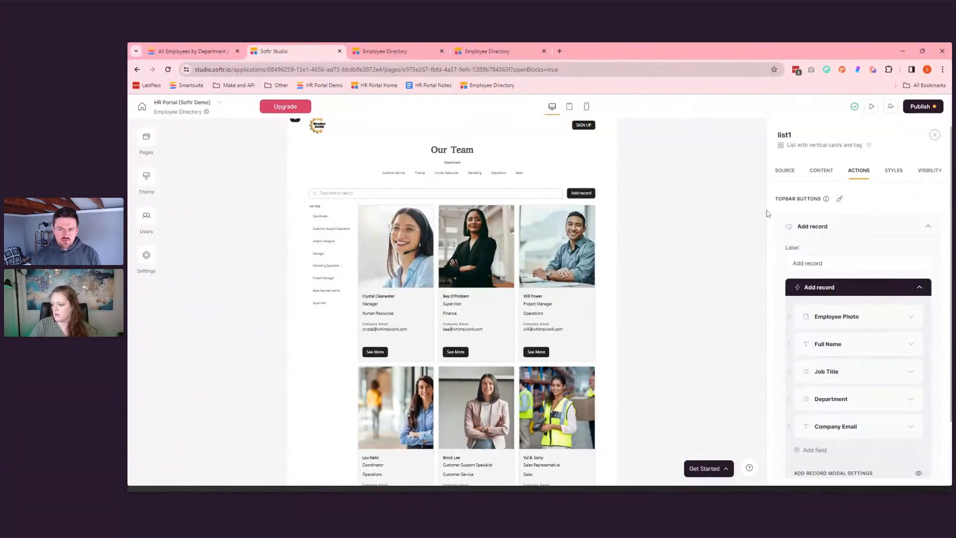
- Review the Add record form's fields, modal settings and form submission message
scroll(814, 293, down, 1)
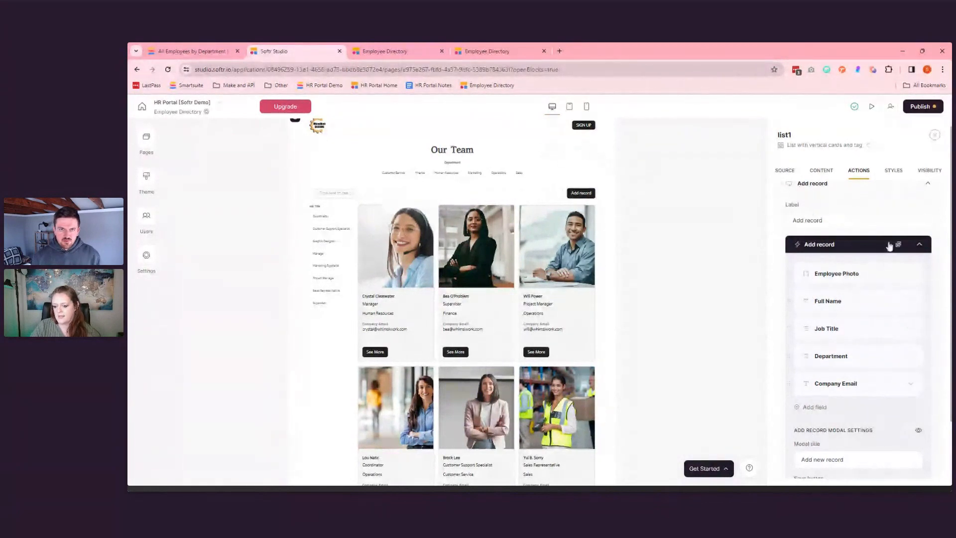
scroll(889, 246, down, 1)
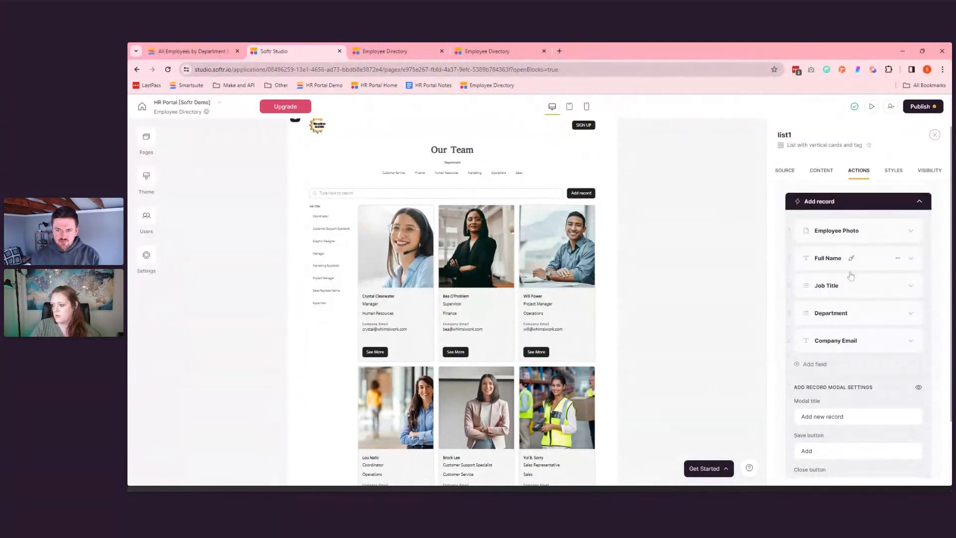
scroll(877, 332, down, 2)
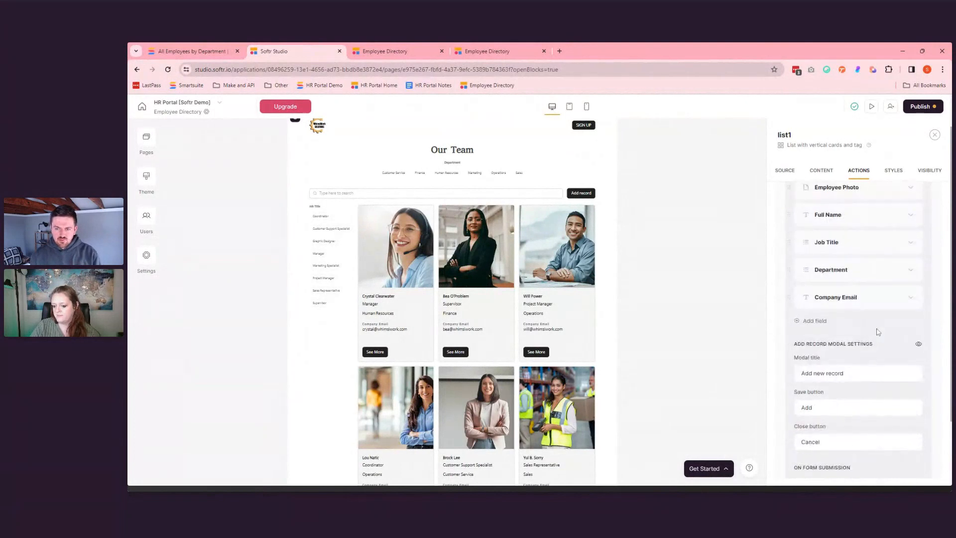
scroll(856, 329, down, 1)
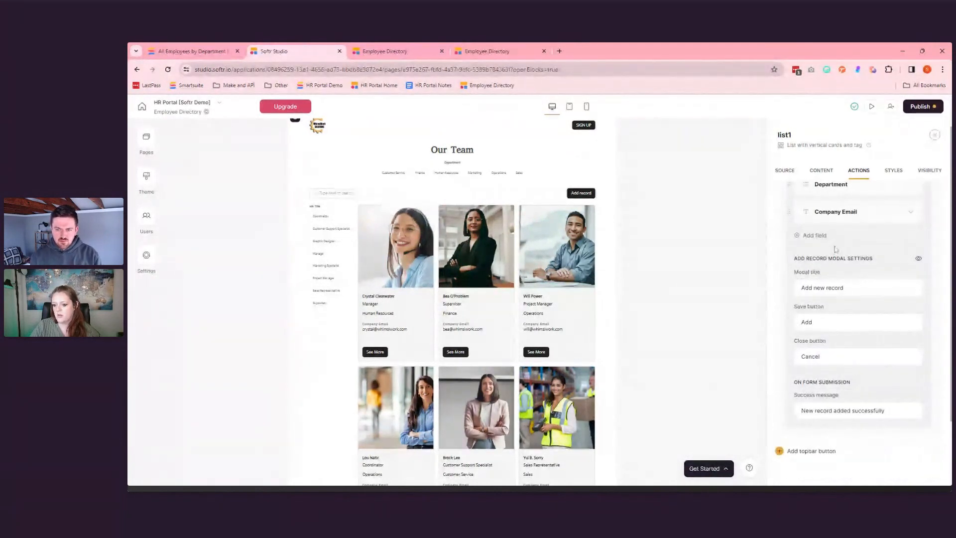
scroll(835, 249, up, 1)
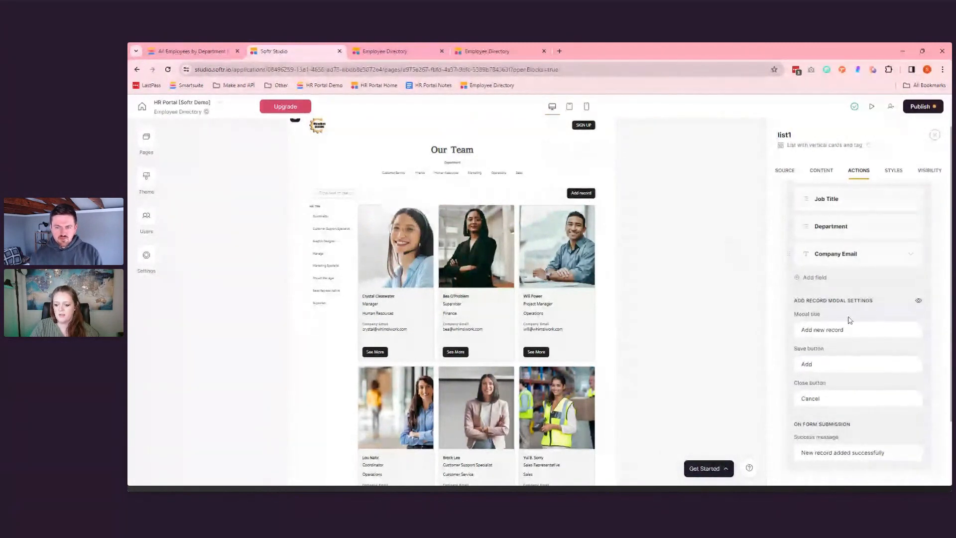
scroll(850, 319, down, 1)
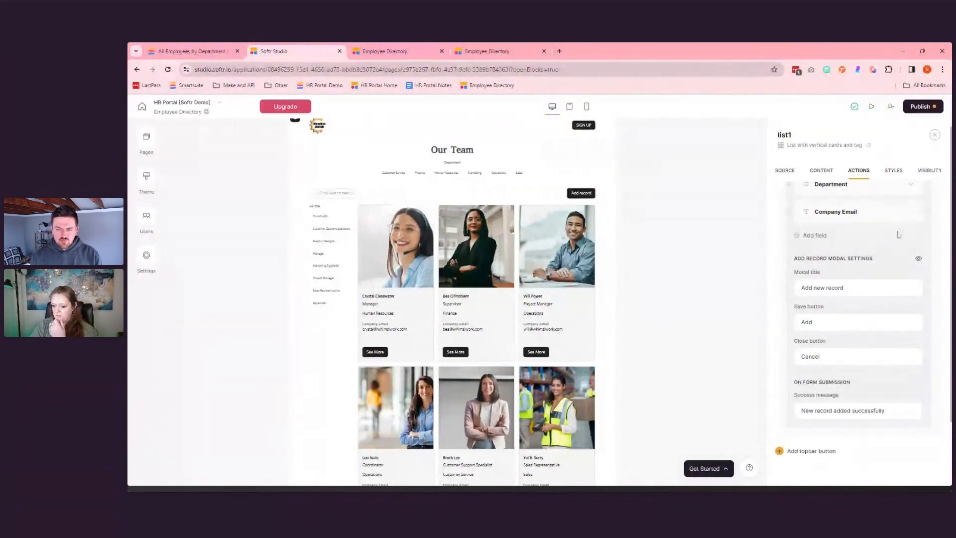
- Inspect the See More item button's details page action, its options for where the page opens, and the item-on-click settings
scroll(890, 239, down, 4)
scroll(876, 249, down, 1)
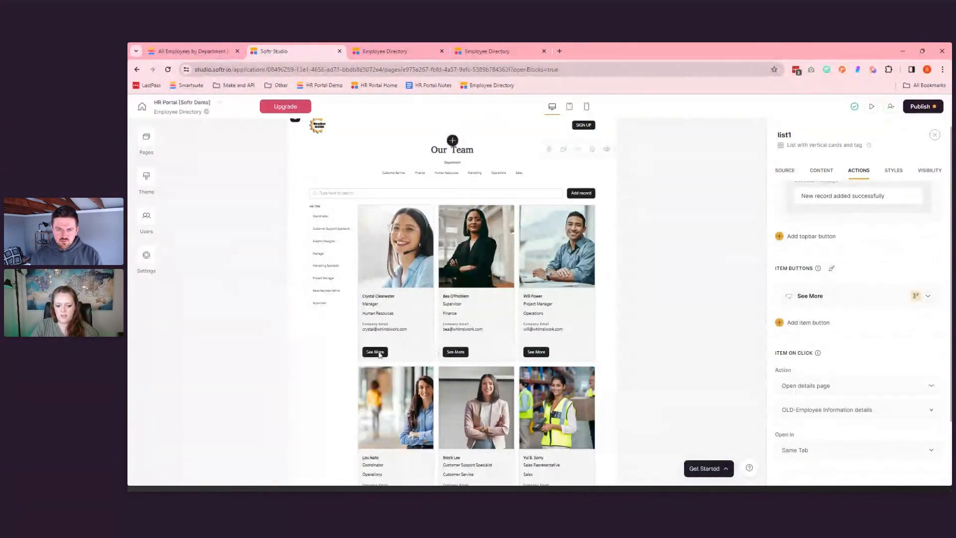
click(885, 299)
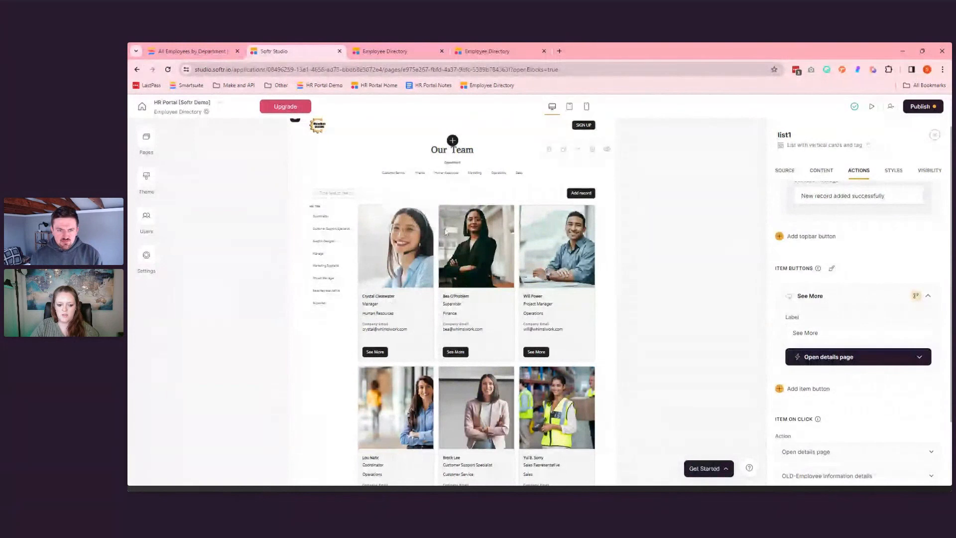
click(863, 358)
scroll(861, 305, down, 2)
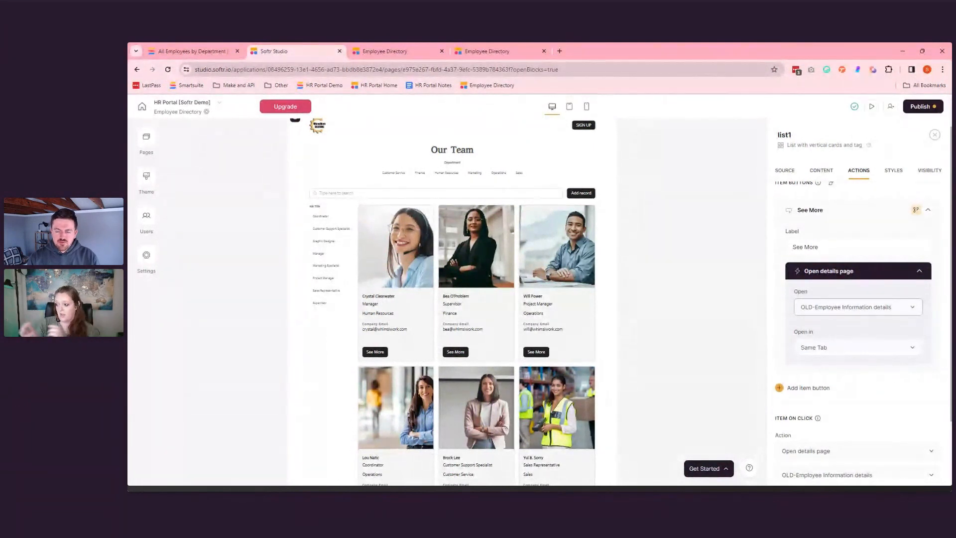
scroll(888, 315, down, 1)
click(843, 309)
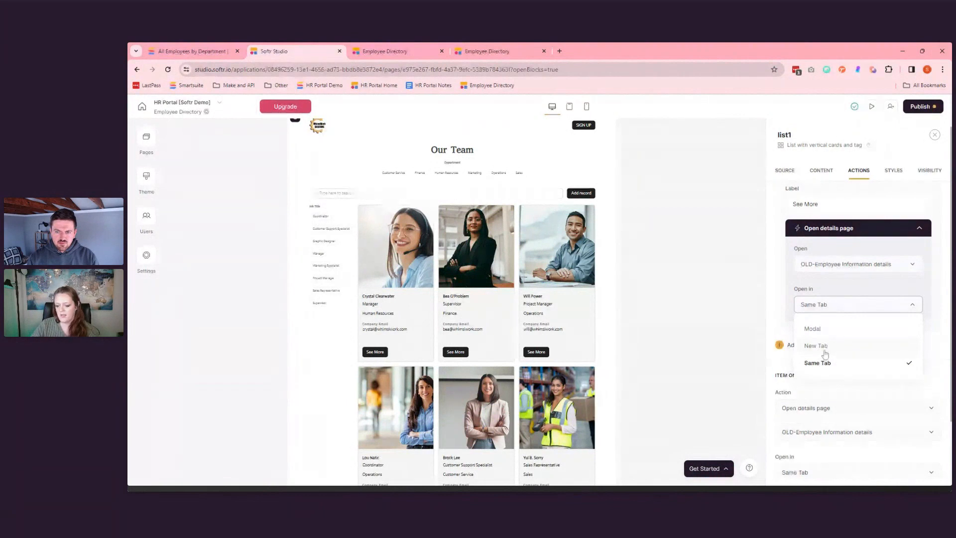
click(783, 314)
scroll(784, 315, down, 1)
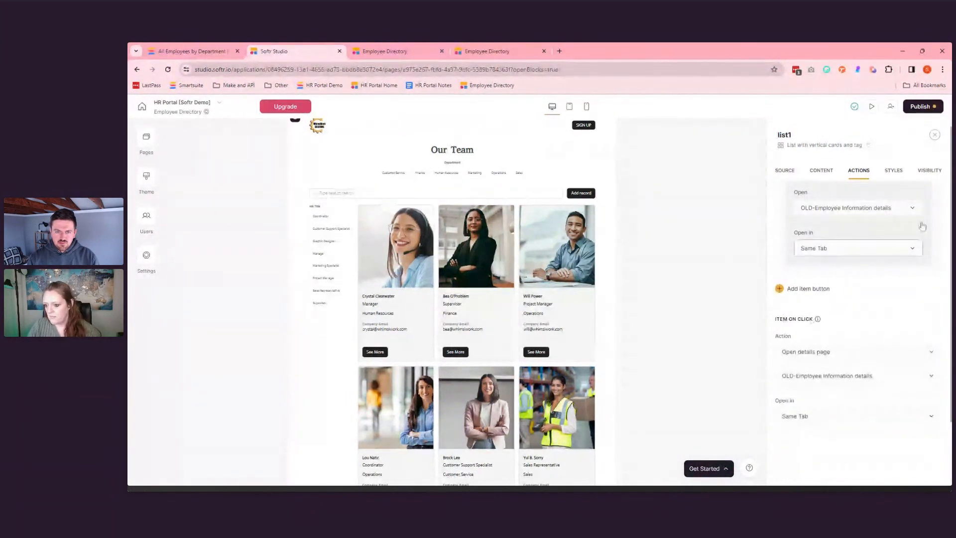
- Set the Our Team list block's background color to the light yellow from the used colors
click(896, 172)
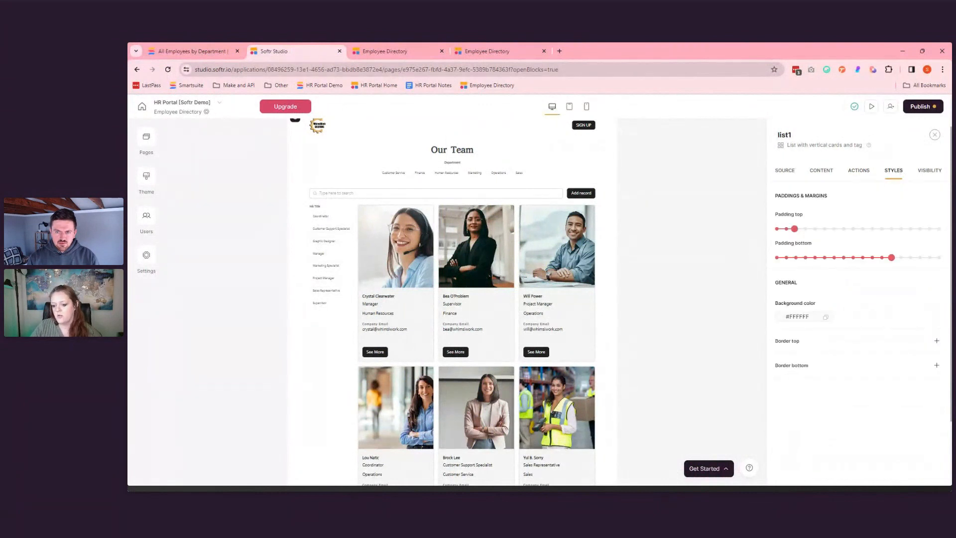
click(780, 319)
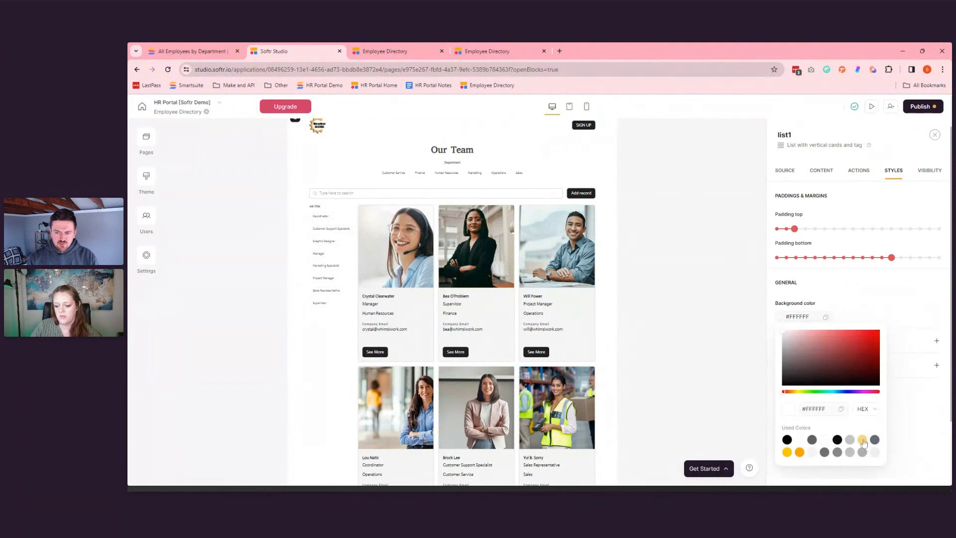
click(863, 440)
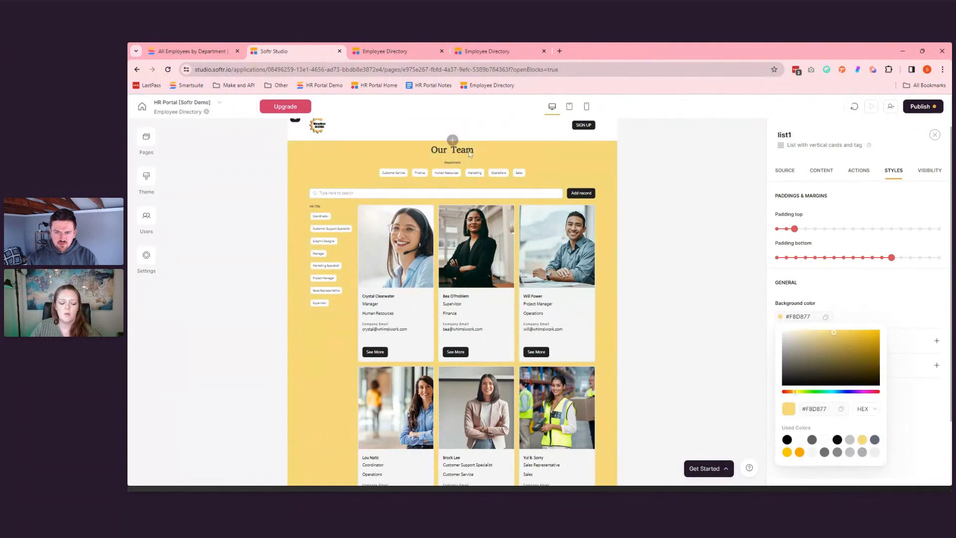
scroll(469, 154, up, 1)
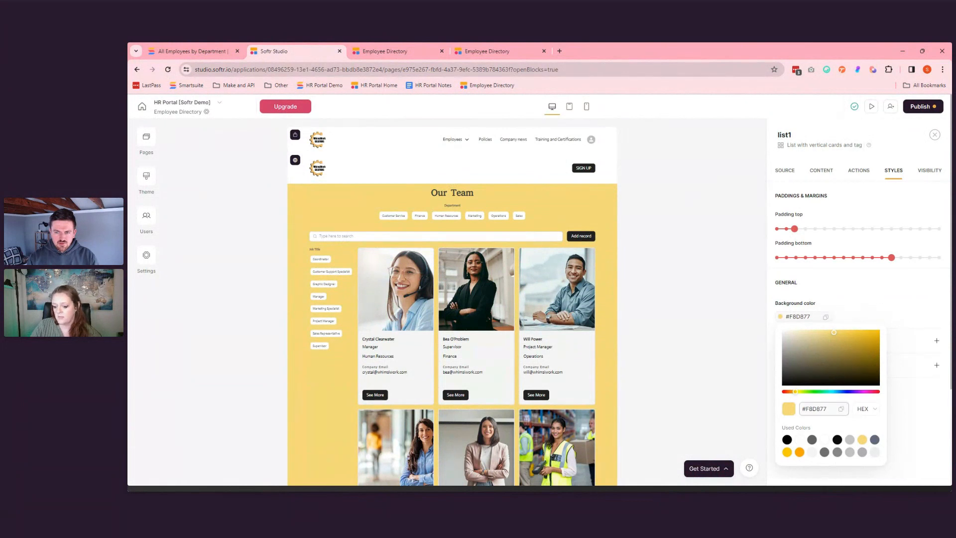
click(894, 287)
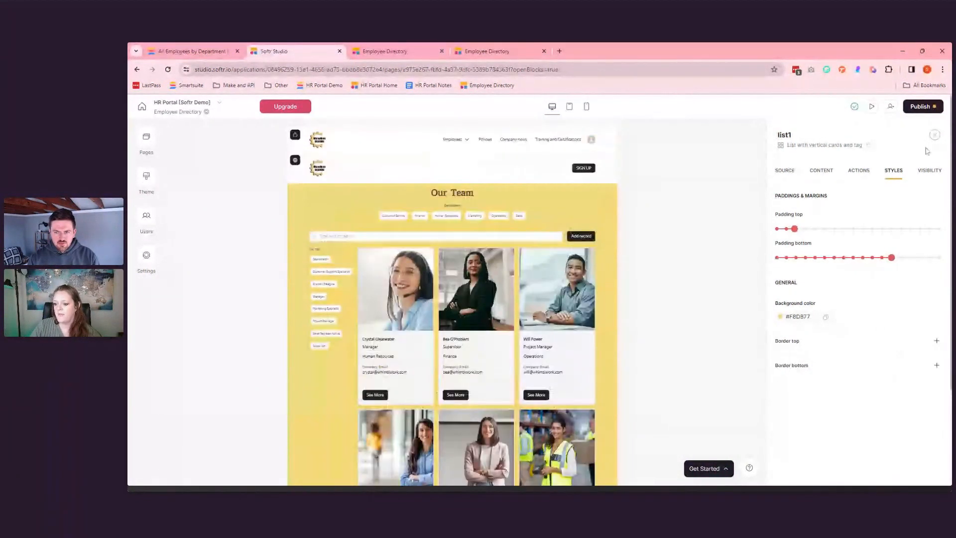
- Review the list block's user and device visibility settings and recheck its data source settings
click(928, 171)
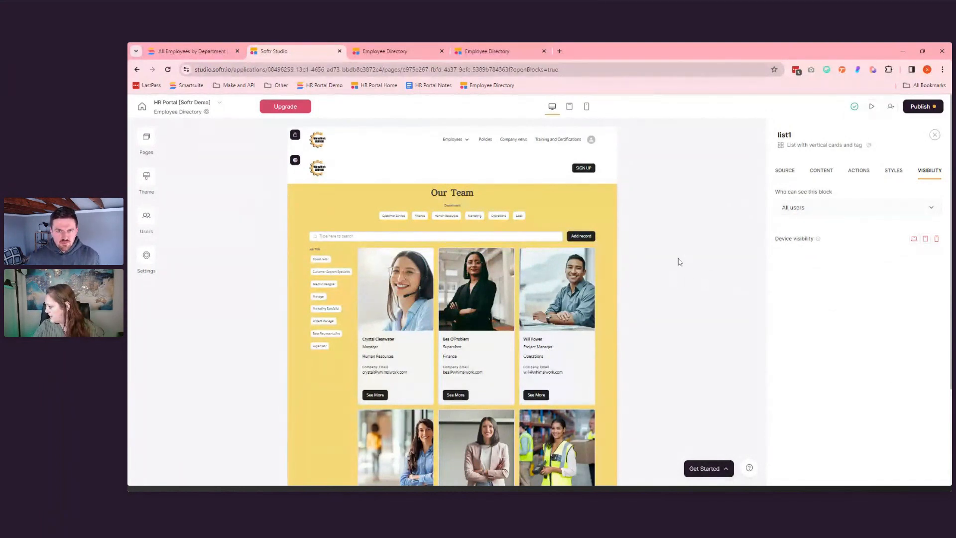
scroll(680, 261, down, 1)
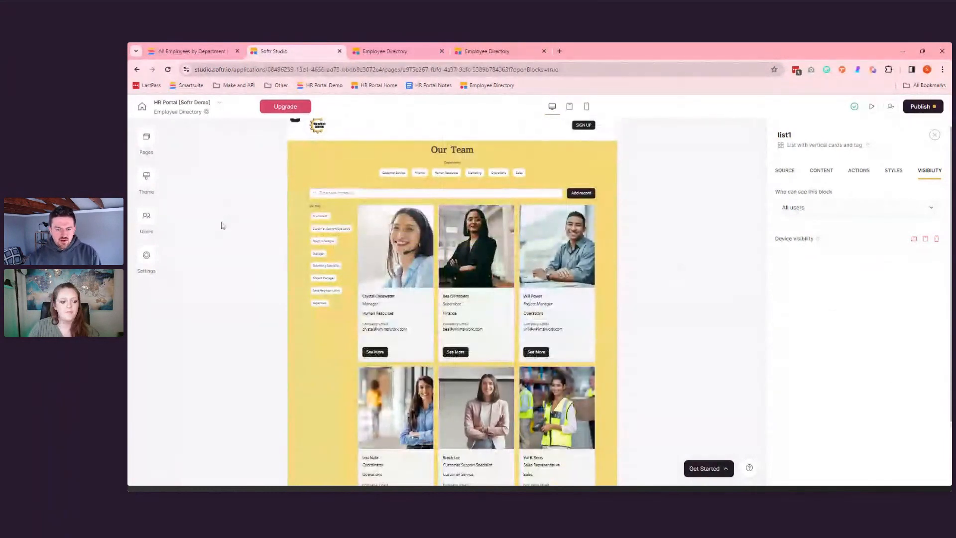
scroll(229, 228, up, 1)
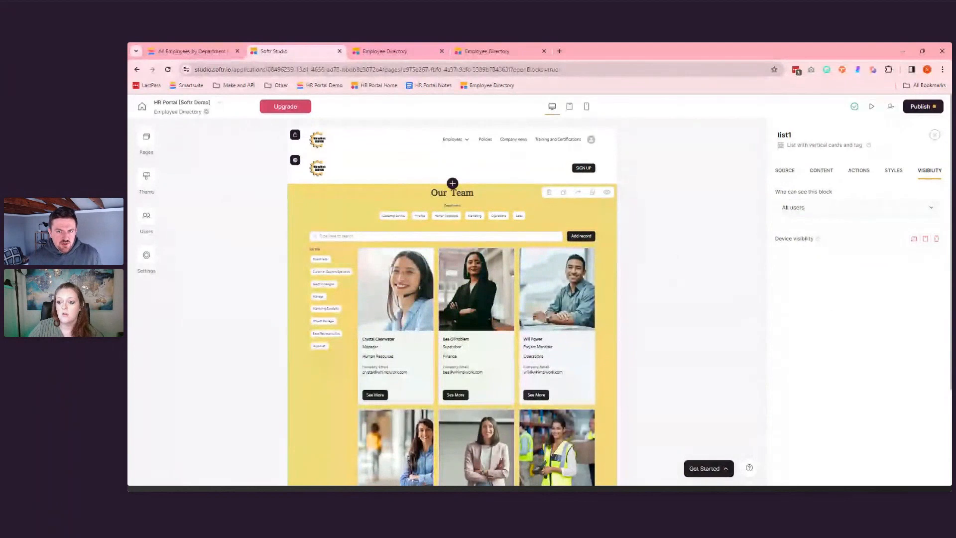
click(784, 171)
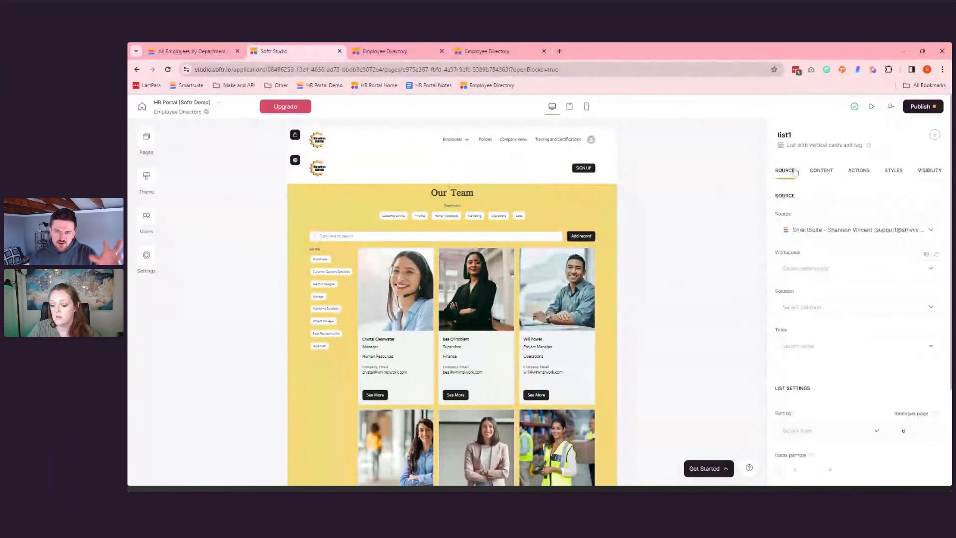
scroll(870, 289, down, 3)
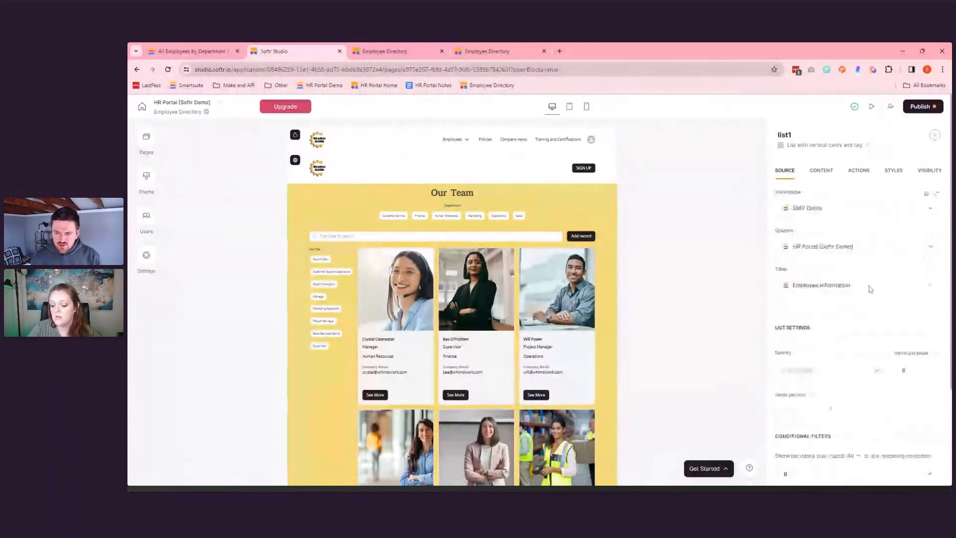
scroll(868, 286, up, 5)
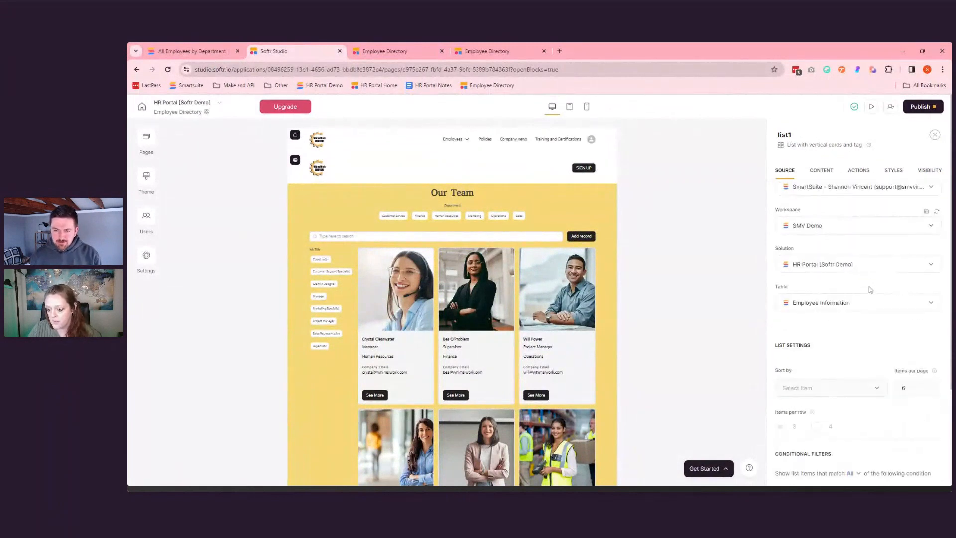
- Expand the Department filter in the list block's content settings and inspect its configuration
click(821, 171)
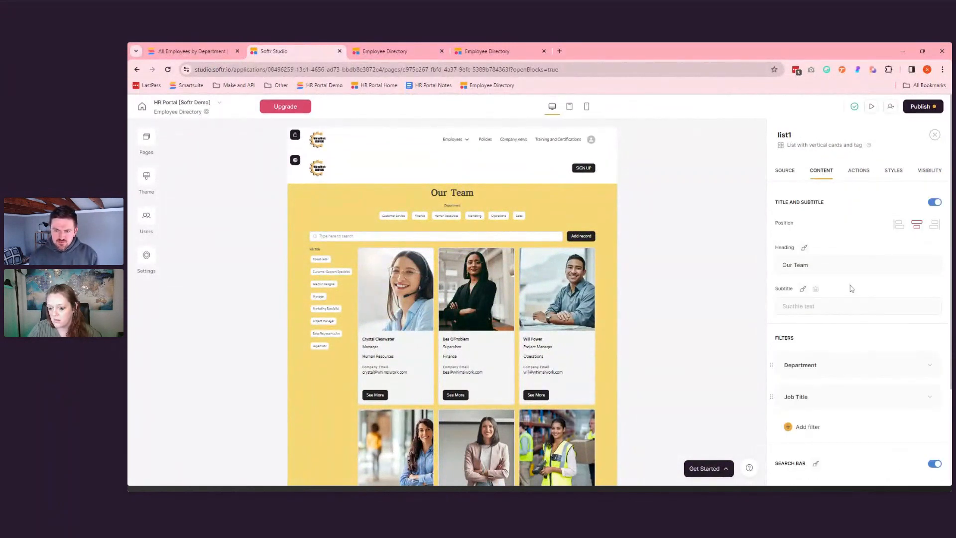
scroll(815, 288, down, 2)
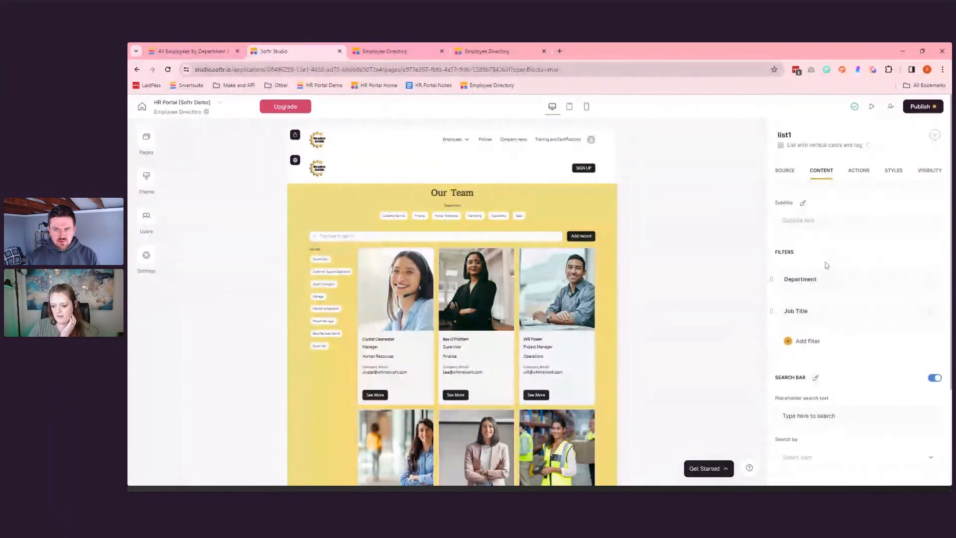
click(863, 288)
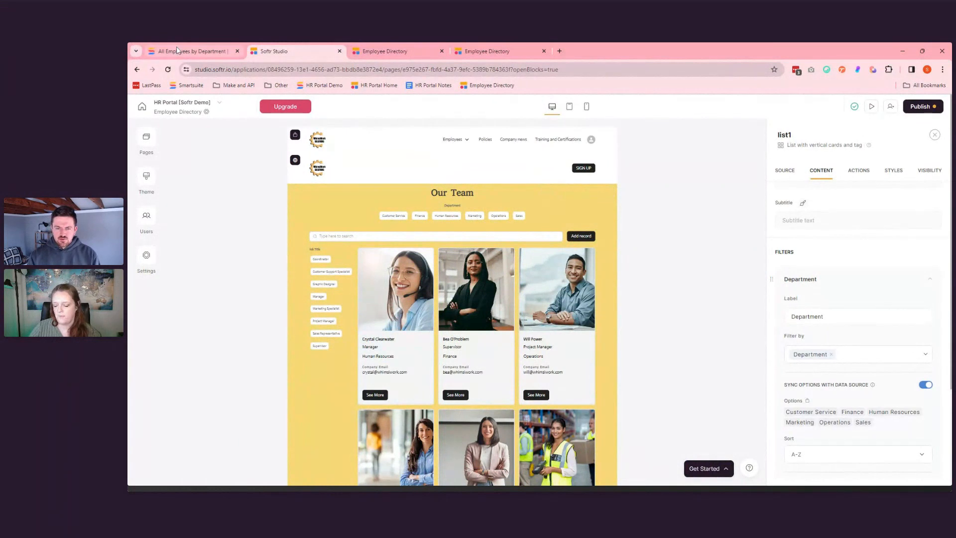
- Review the remaining Department filter settings, and preview the Employee Directory page refreshed with the latest changes
scroll(859, 304, down, 2)
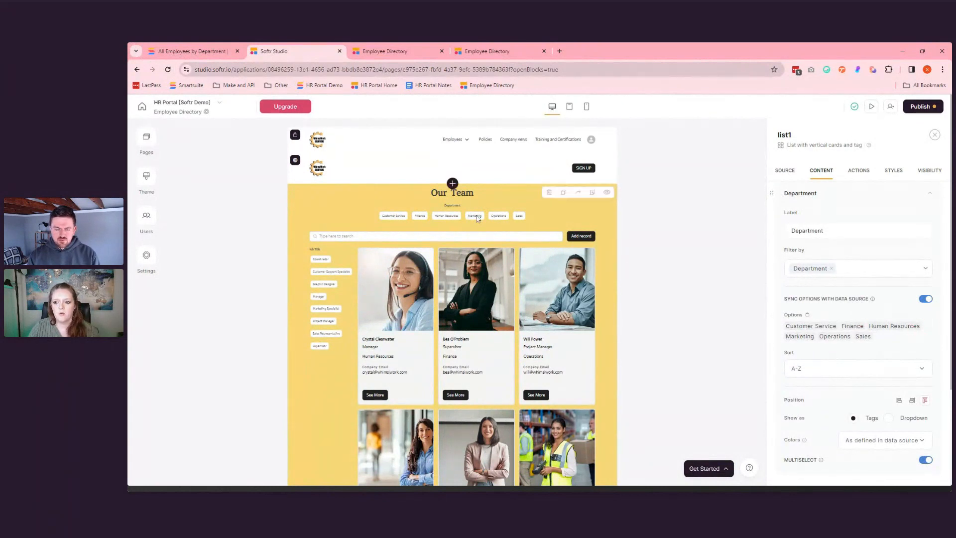
click(871, 106)
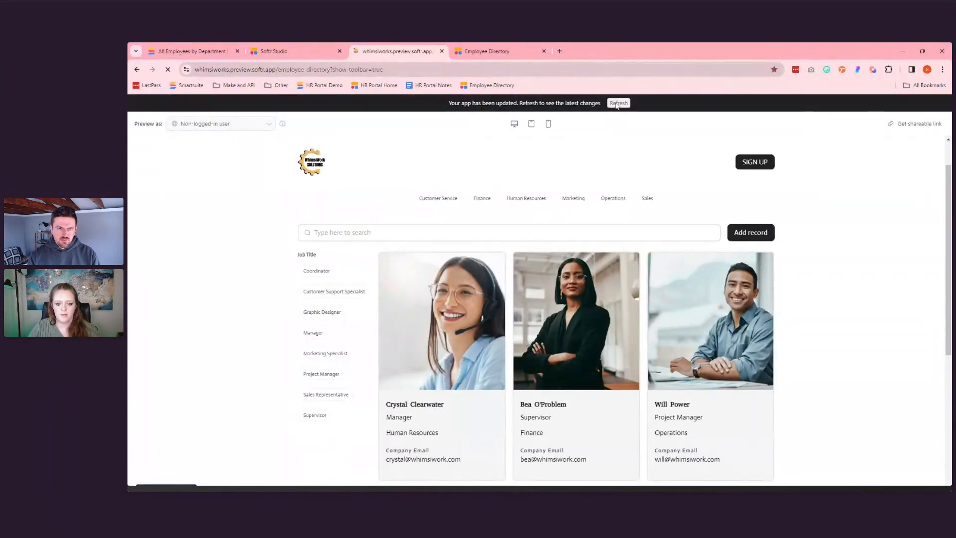
click(617, 103)
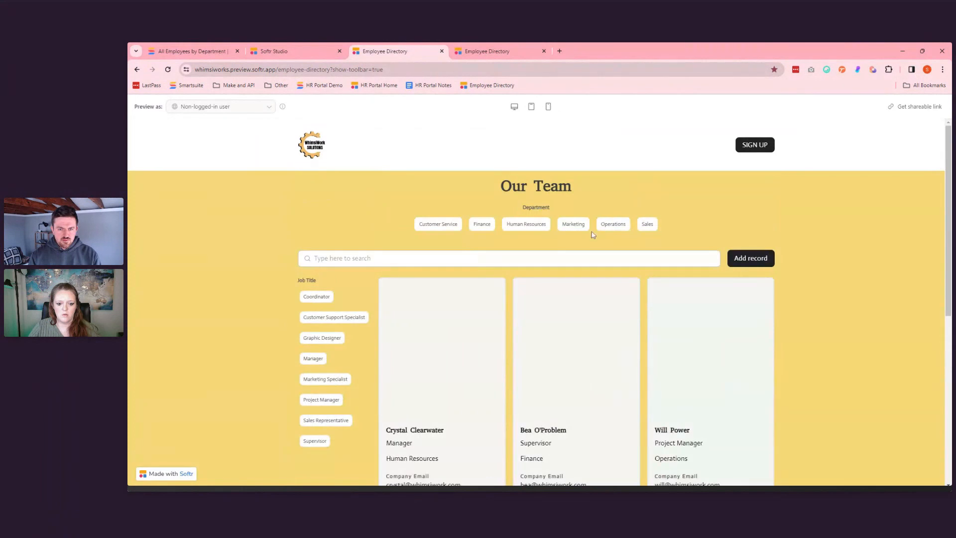
scroll(408, 239, down, 1)
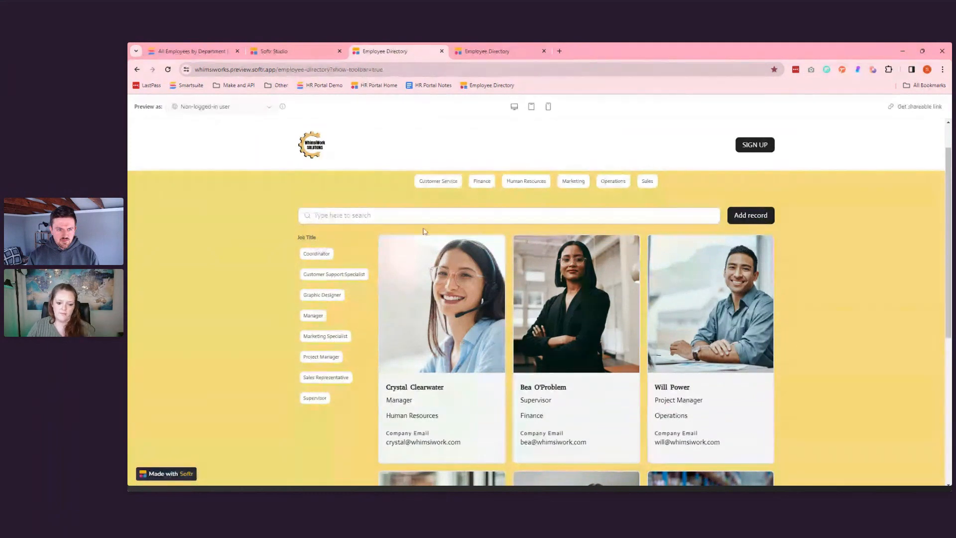
scroll(448, 224, up, 1)
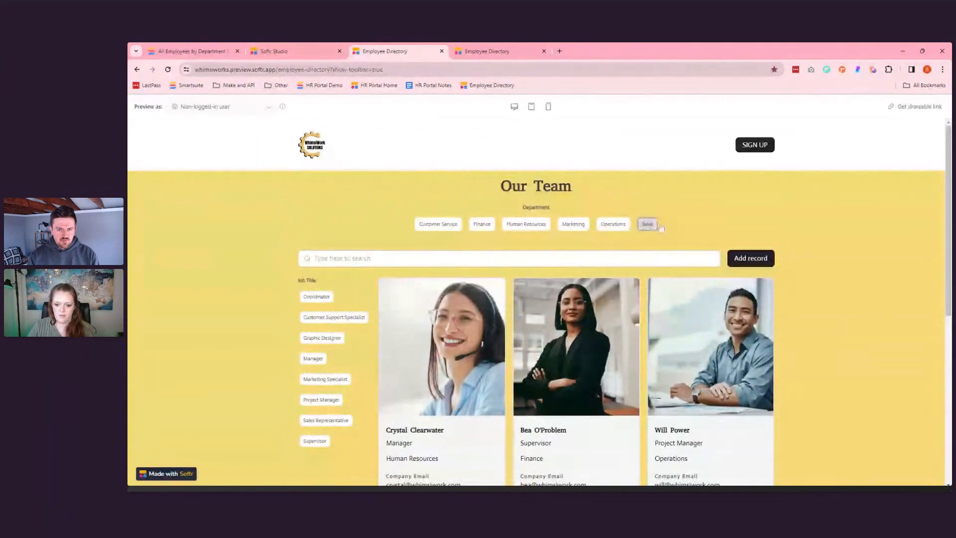
- Test the Department filter in the preview by selecting Sales, checking the listed employees, and adding Finance
click(659, 225)
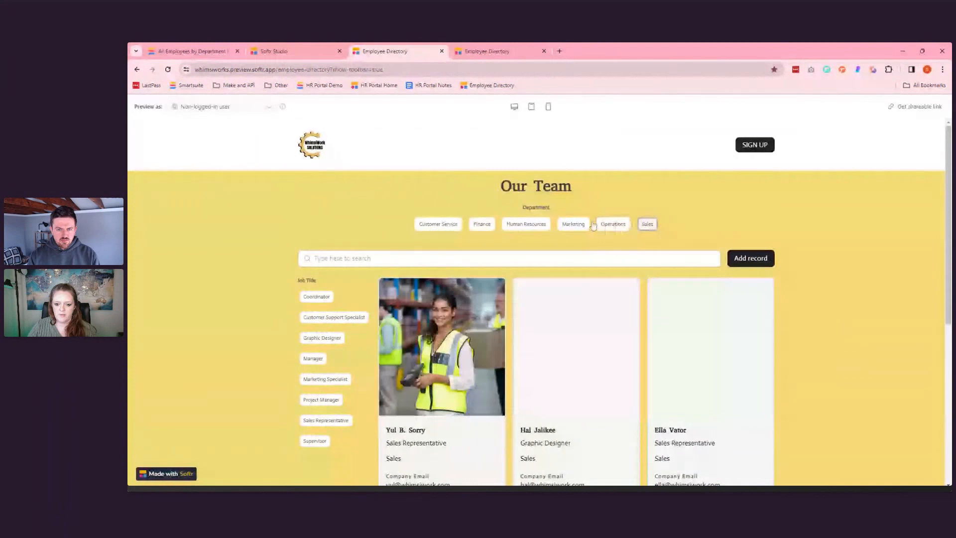
scroll(675, 222, down, 2)
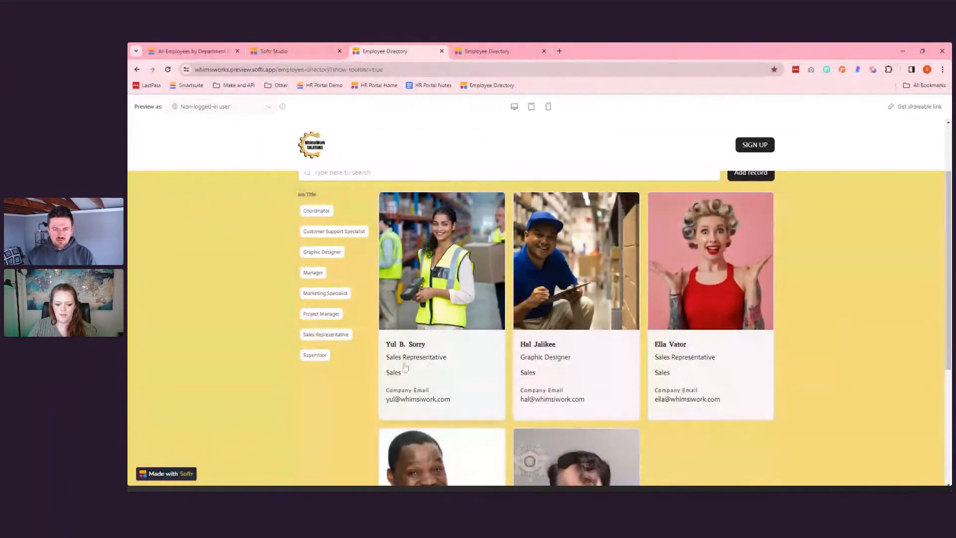
scroll(622, 299, up, 2)
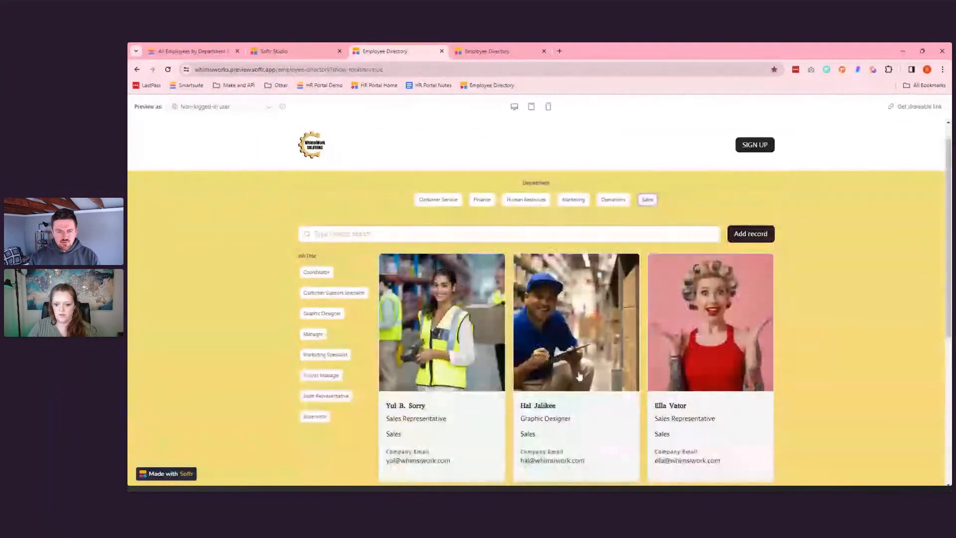
click(648, 224)
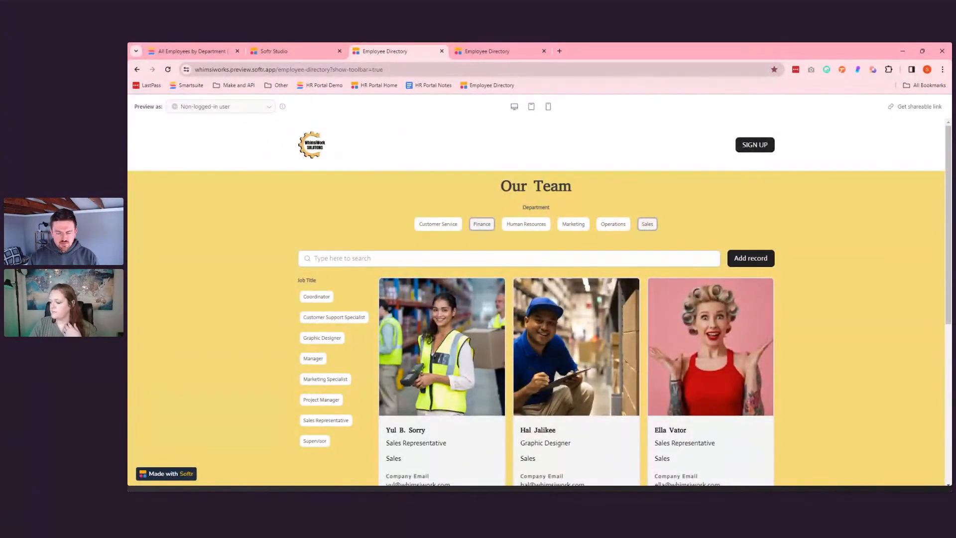
- Compare the Our Team list in Softr Studio with the All Employees by Department view in SmartSuite, and return to Softr Studio
click(201, 49)
click(274, 51)
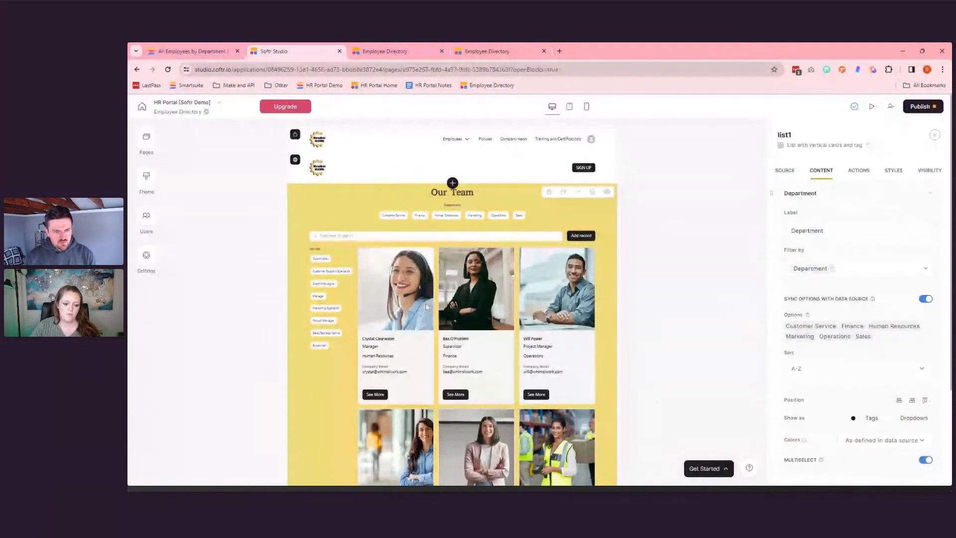
scroll(427, 306, down, 1)
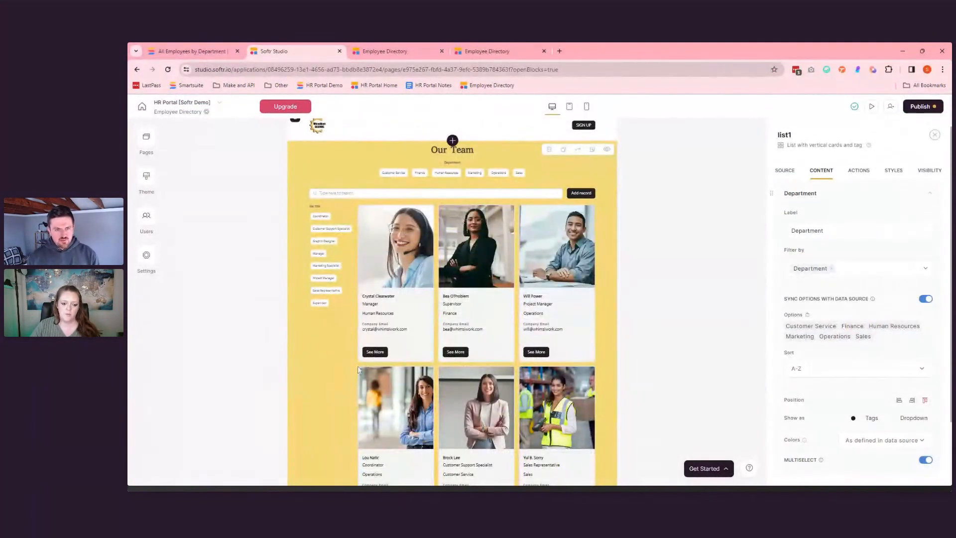
click(224, 47)
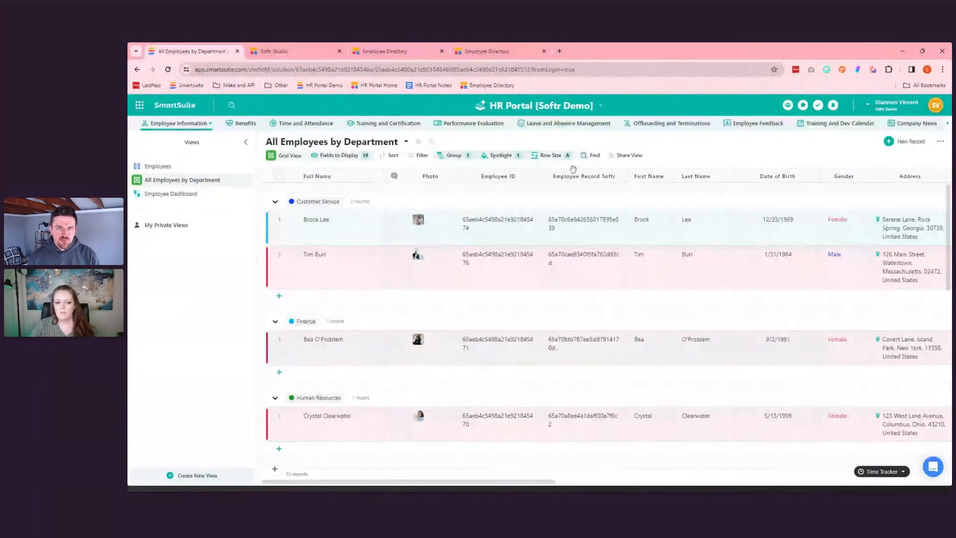
click(326, 46)
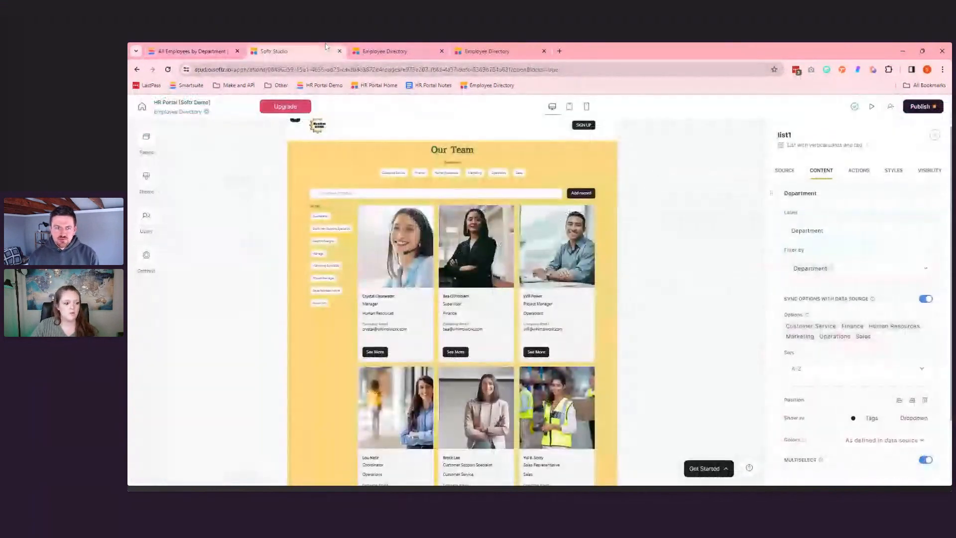
- Open the OLD-Employee information details page and inspect its employee details block's data source and list item fields
click(146, 140)
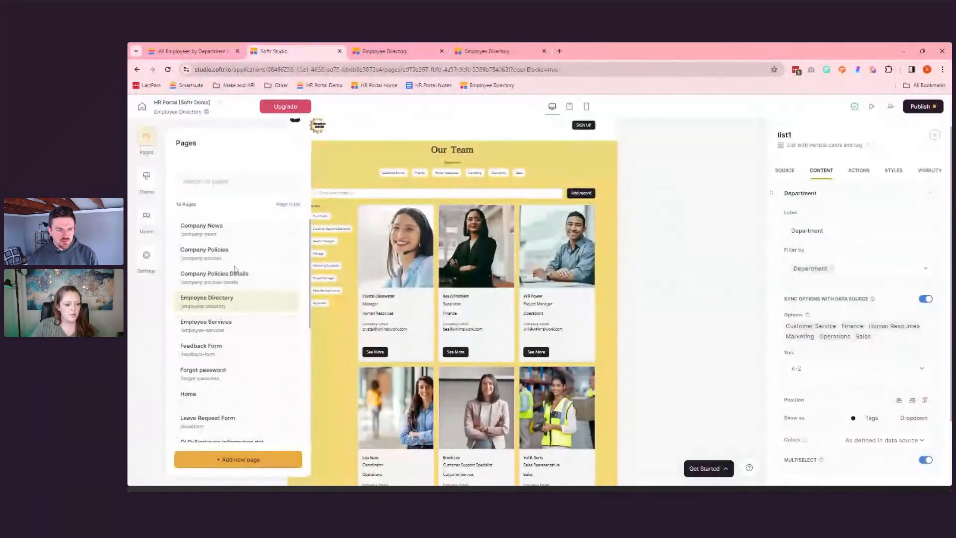
scroll(236, 280, down, 3)
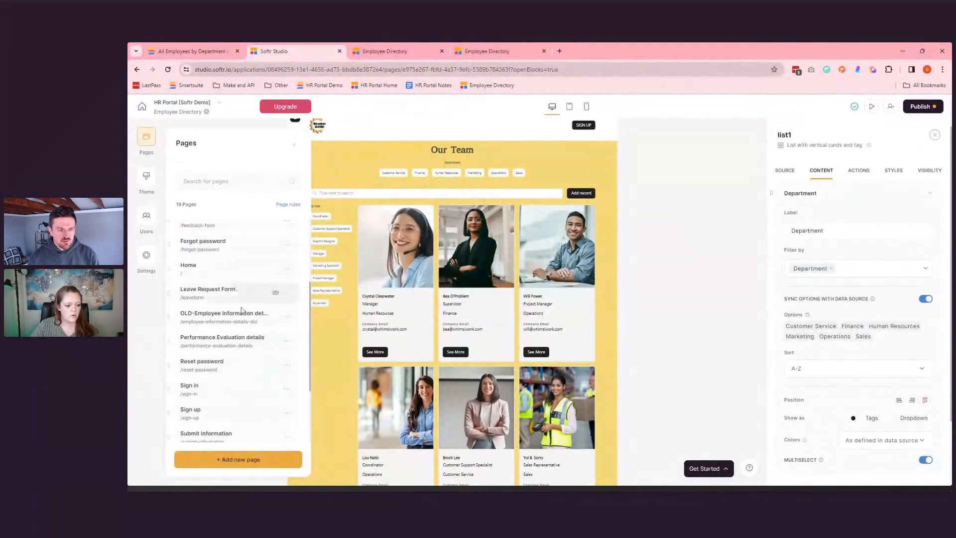
click(242, 314)
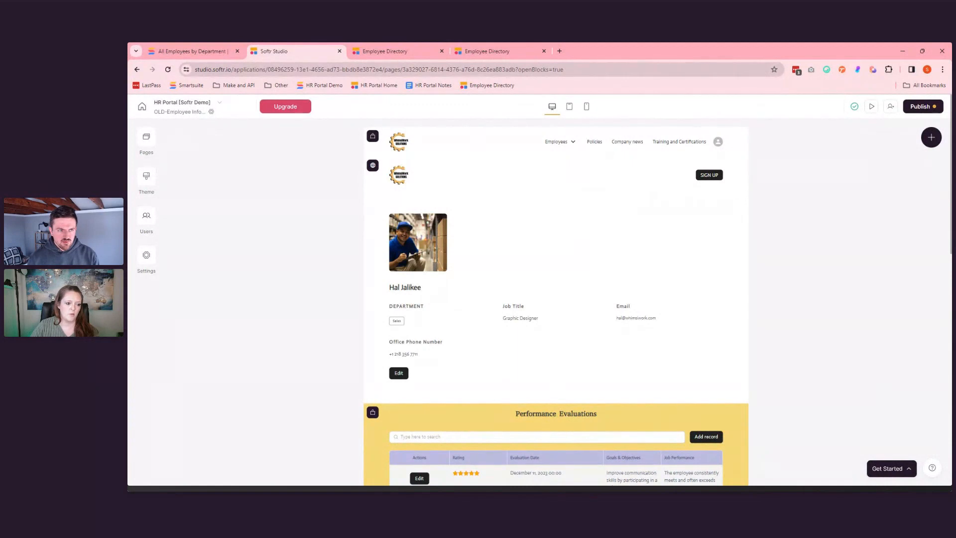
scroll(483, 274, down, 1)
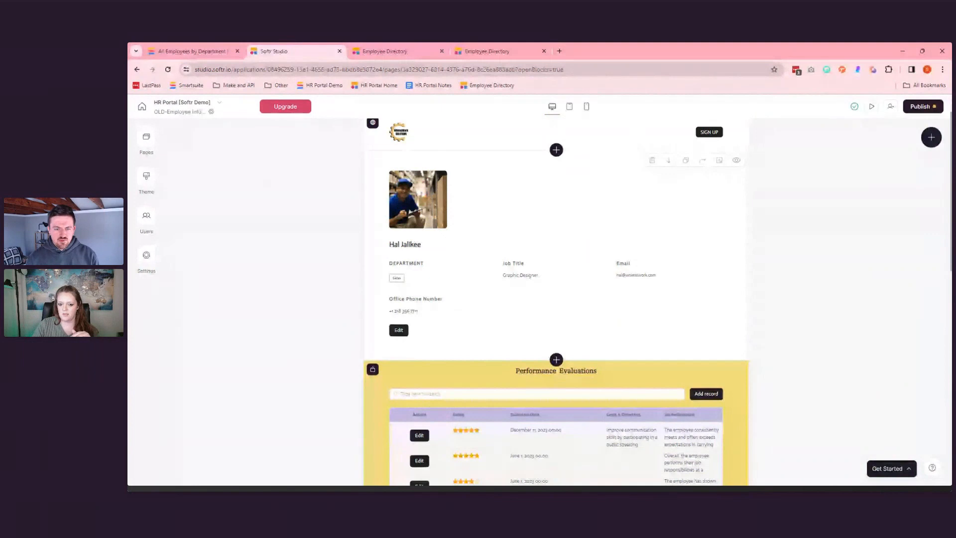
click(641, 305)
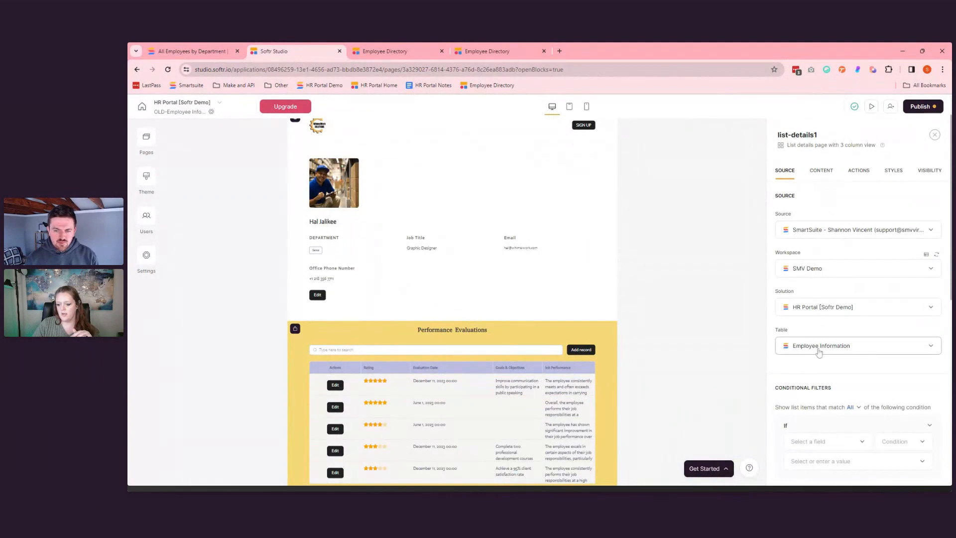
click(821, 172)
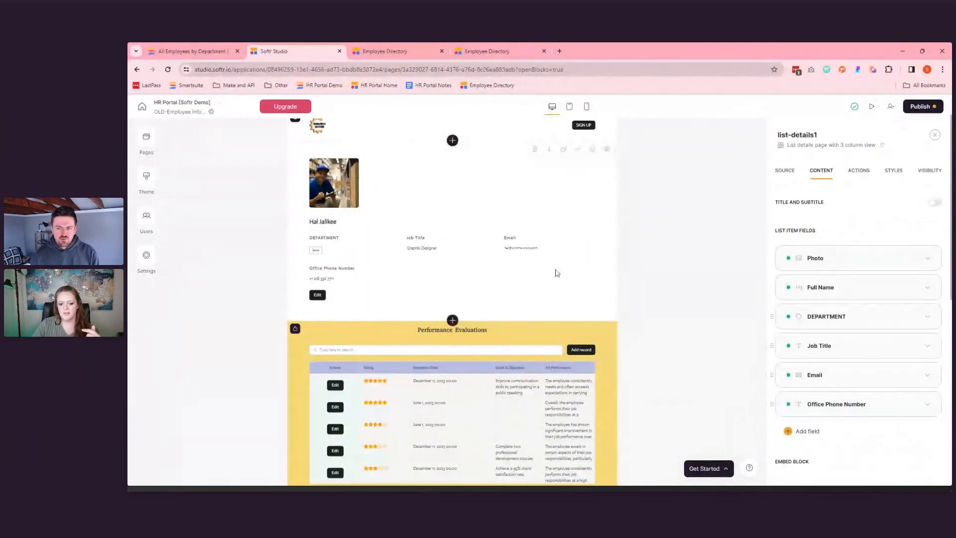
- Select the Performance Evaluations table block and inspect its visibility settings
scroll(556, 273, down, 1)
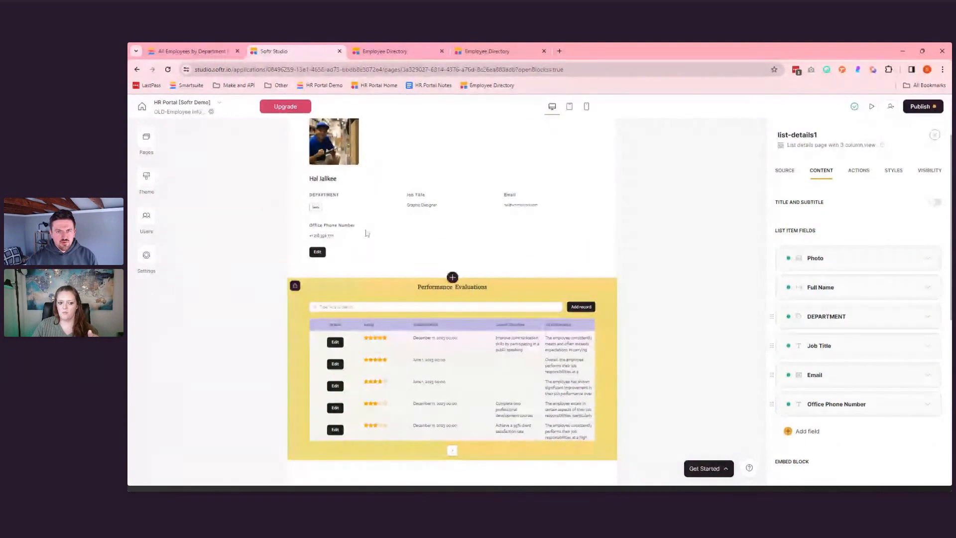
scroll(466, 249, down, 1)
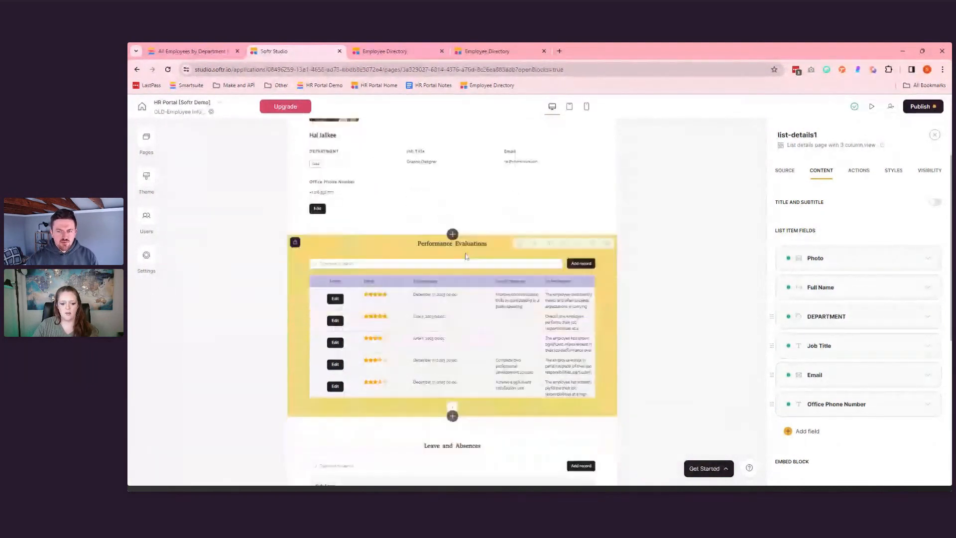
scroll(471, 257, down, 1)
scroll(472, 260, down, 1)
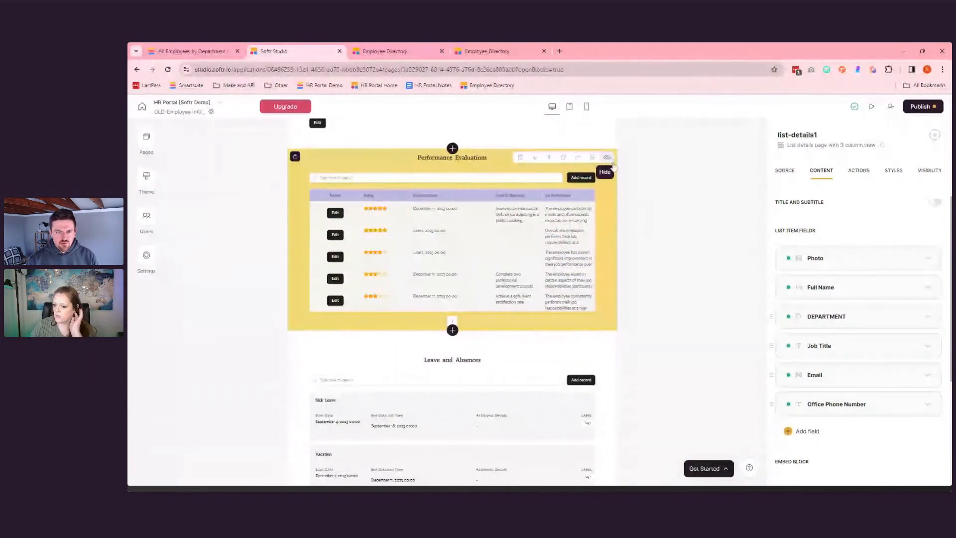
click(533, 168)
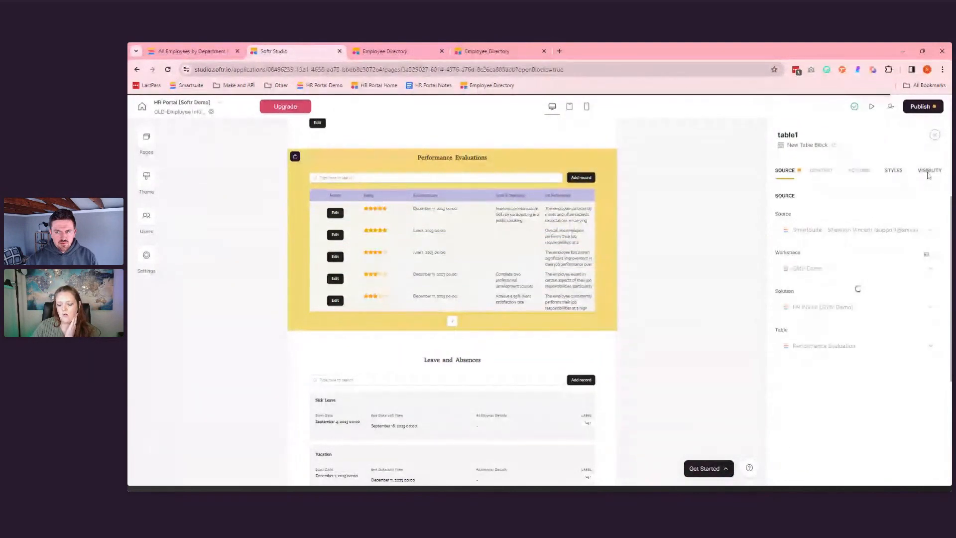
click(928, 171)
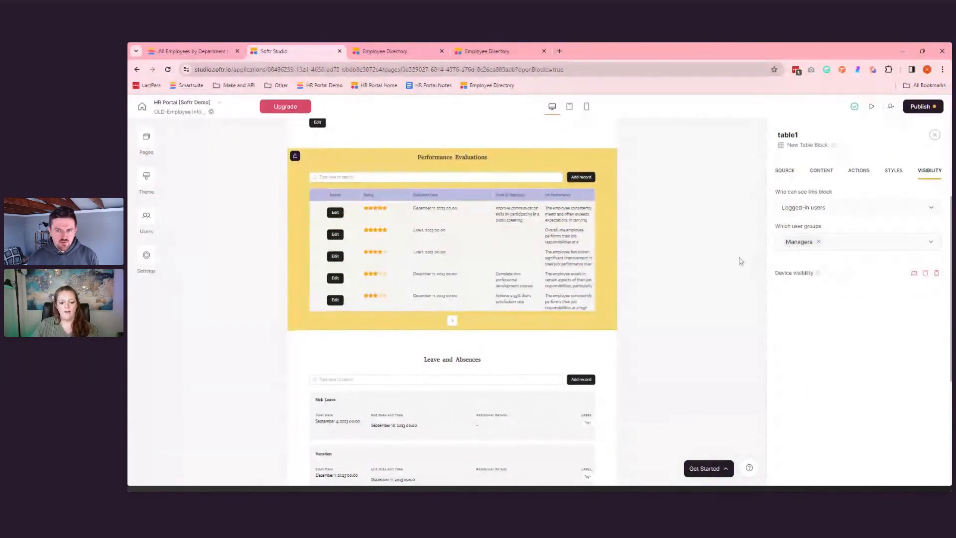
- Look through the Performance Evaluations and Leave and Absences blocks on the old employee details page
scroll(738, 262, down, 3)
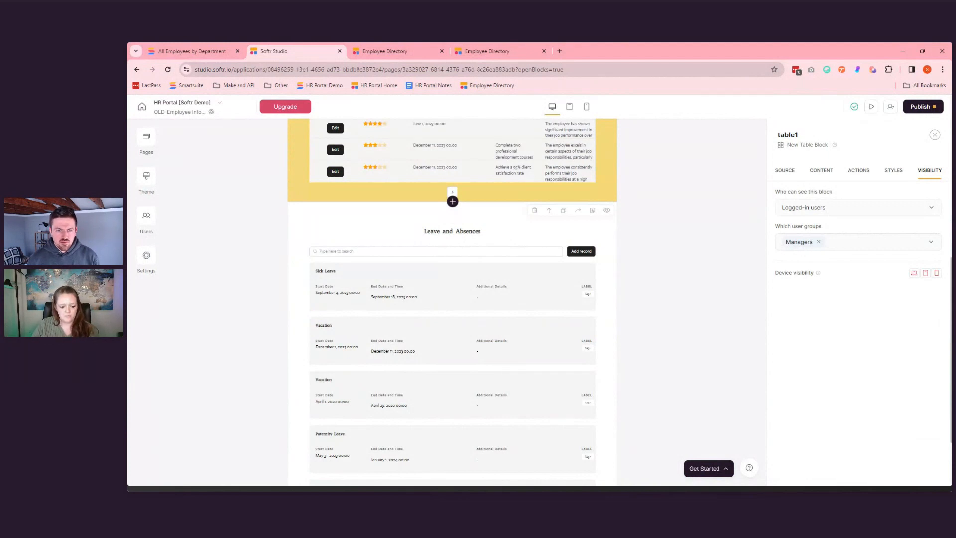
scroll(514, 235, down, 3)
scroll(540, 230, up, 5)
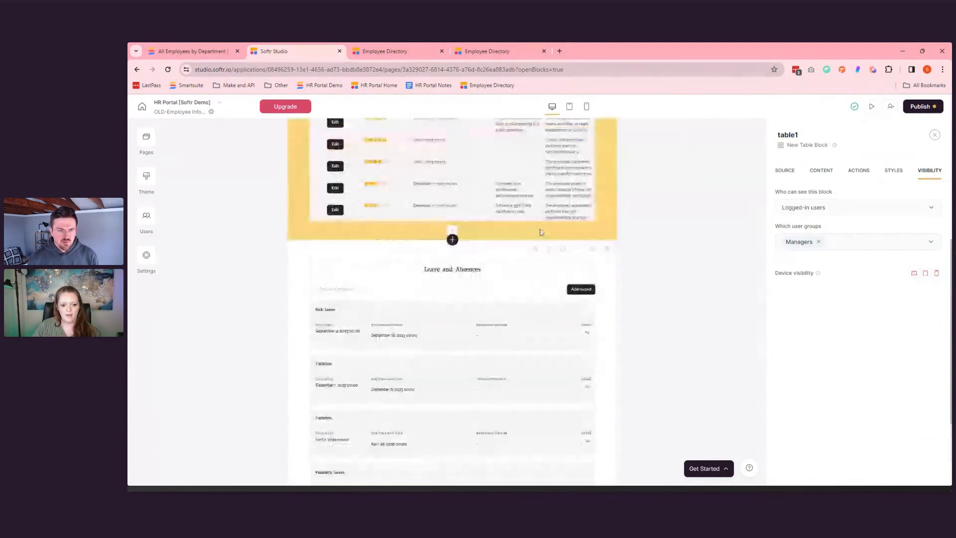
scroll(533, 244, up, 1)
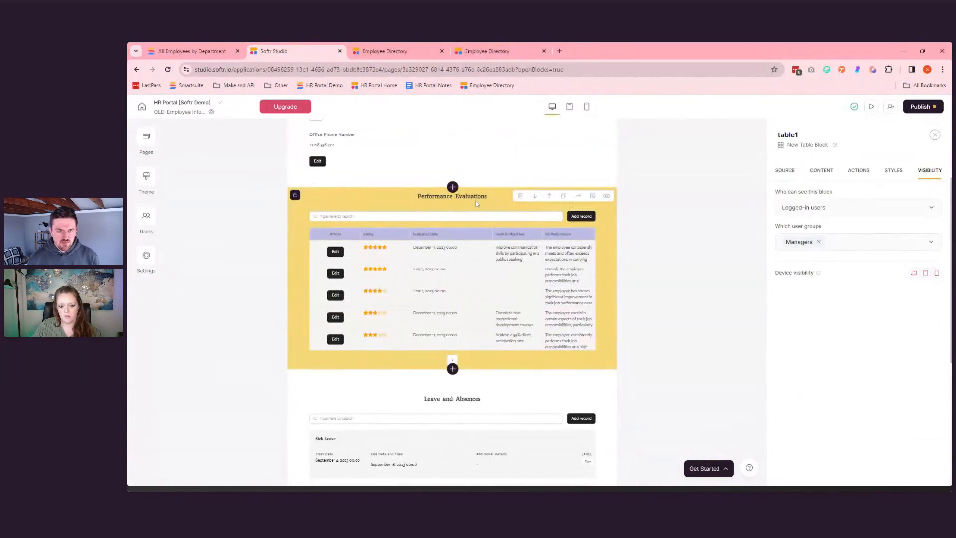
scroll(477, 214, down, 2)
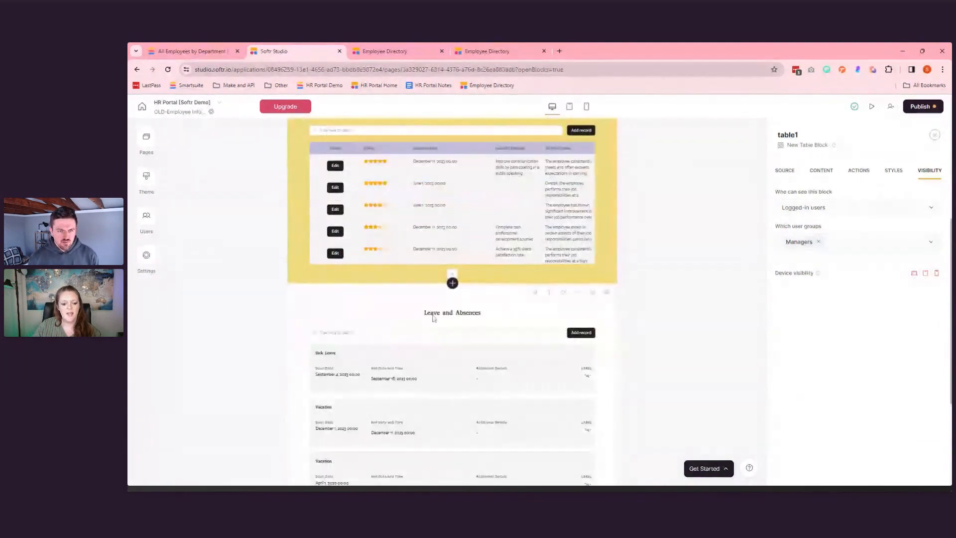
scroll(478, 317, up, 5)
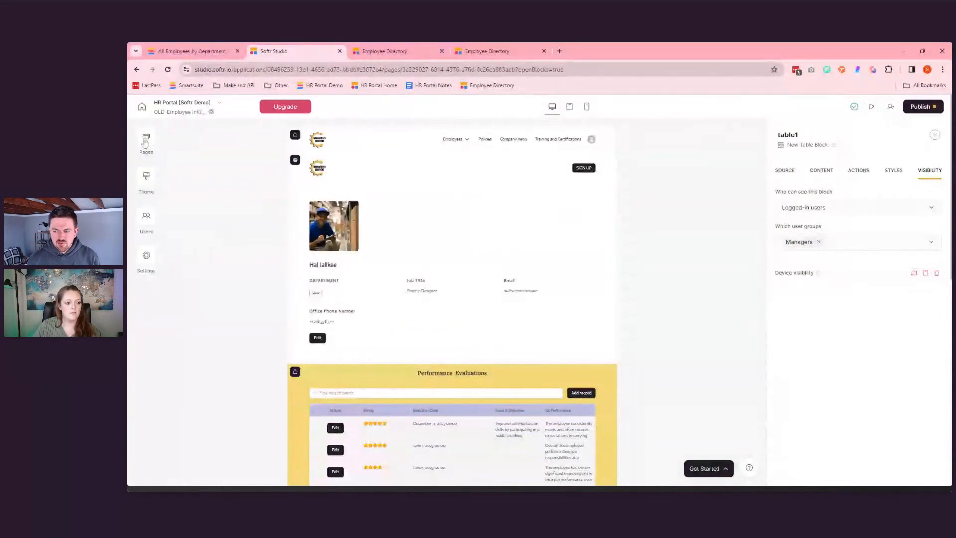
- Add a new page named New Employee Details Page with the URL /new-employee-details-page
click(145, 143)
click(228, 459)
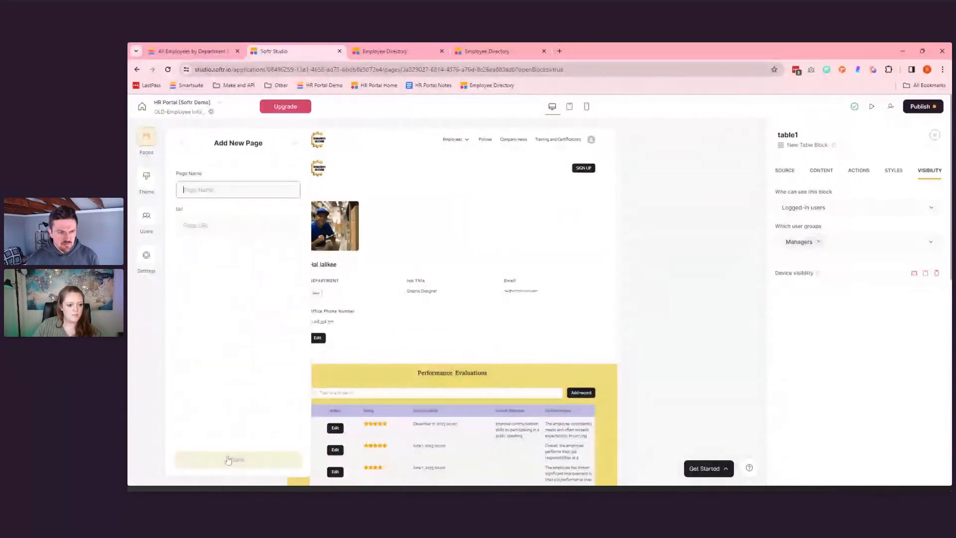
text(New)
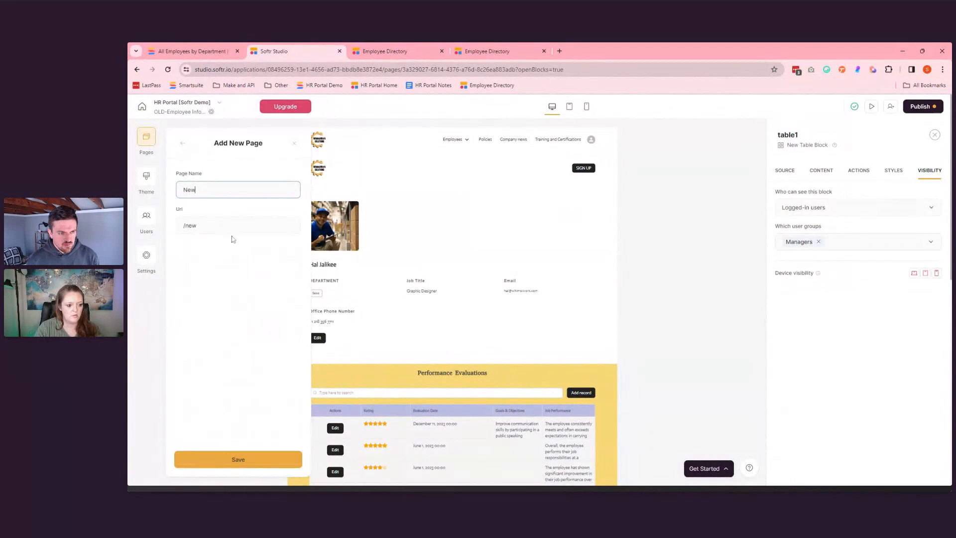
text( Employee )
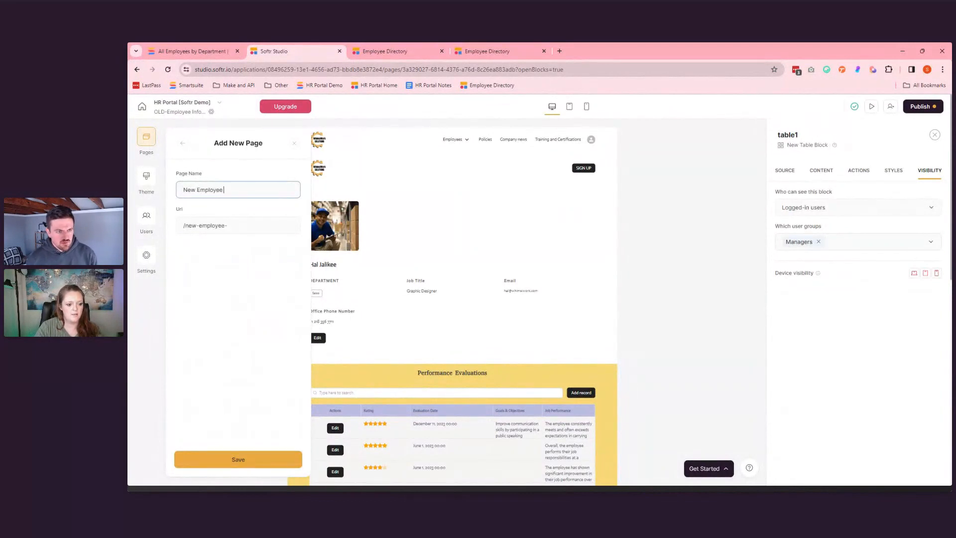
text(Details Page)
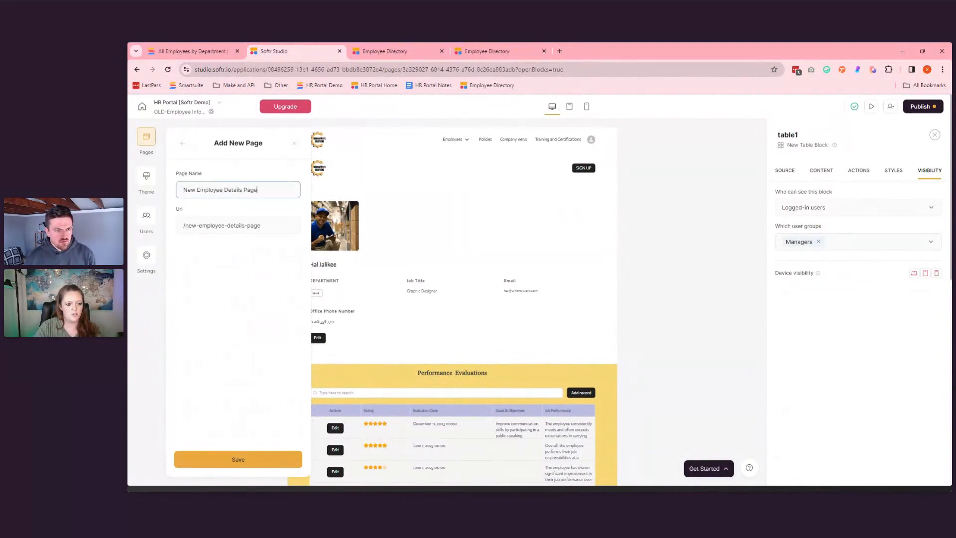
click(237, 459)
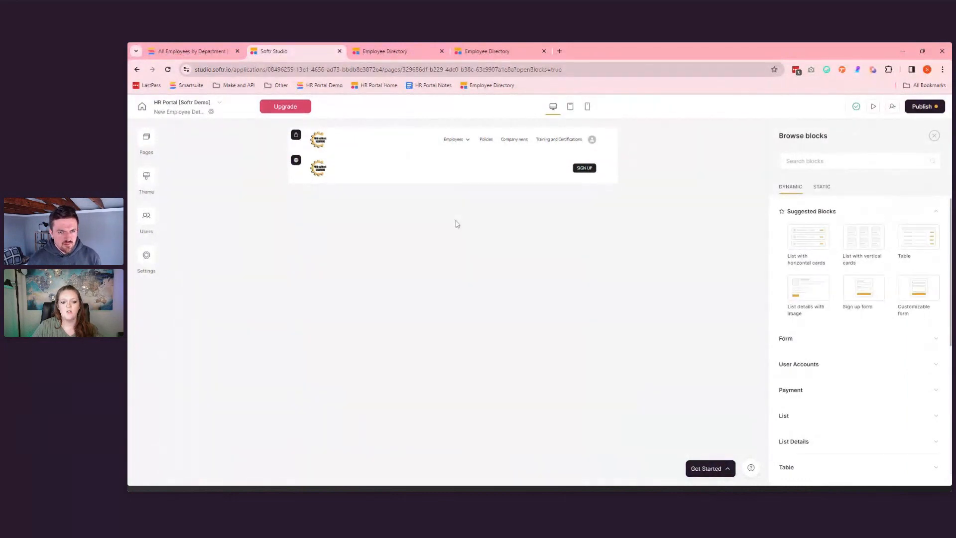
mouse_move(458, 182)
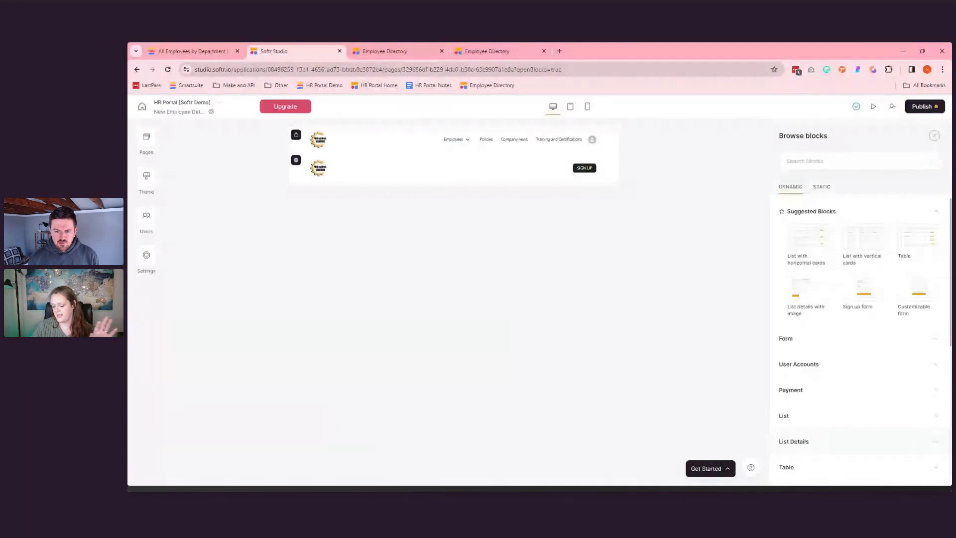
- Add a "List details page with side image" block to the new employee details page
click(826, 442)
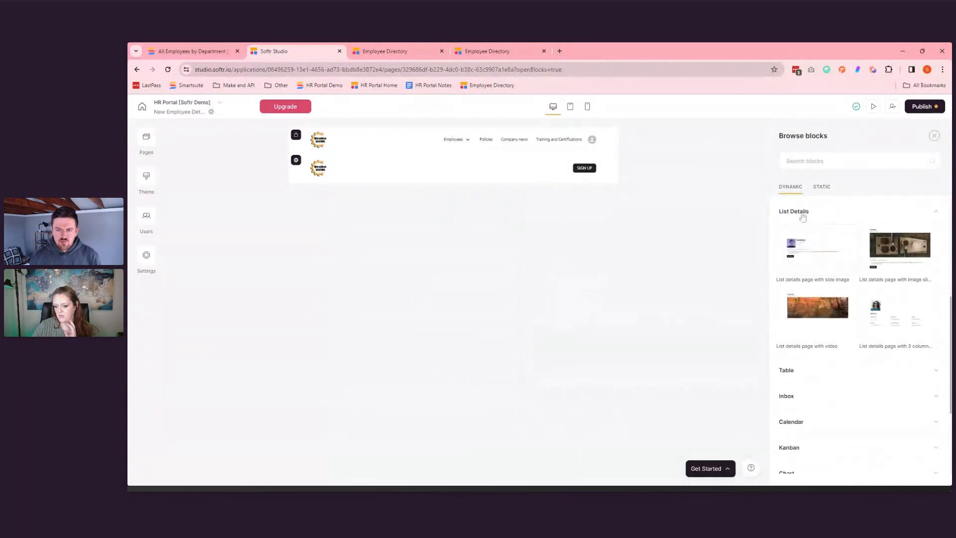
mouse_move(816, 252)
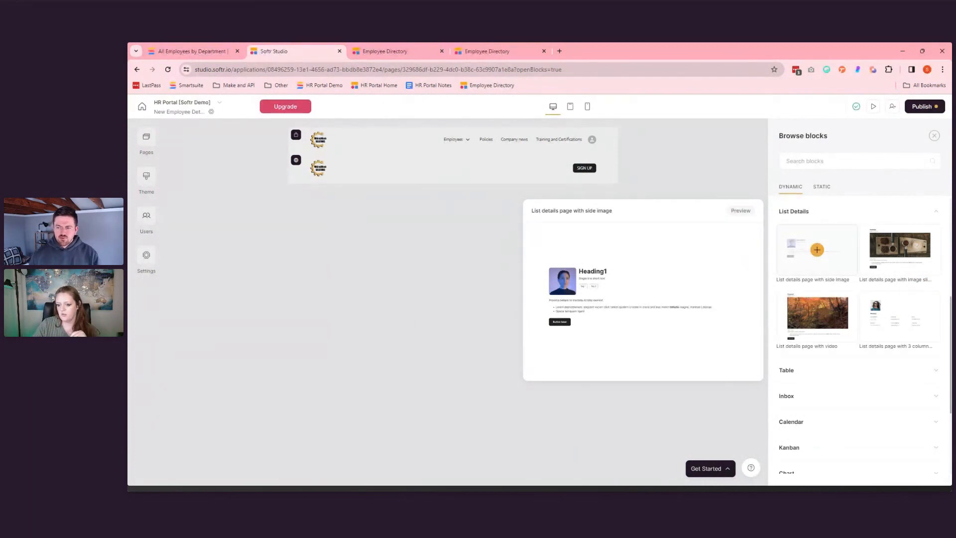
click(817, 250)
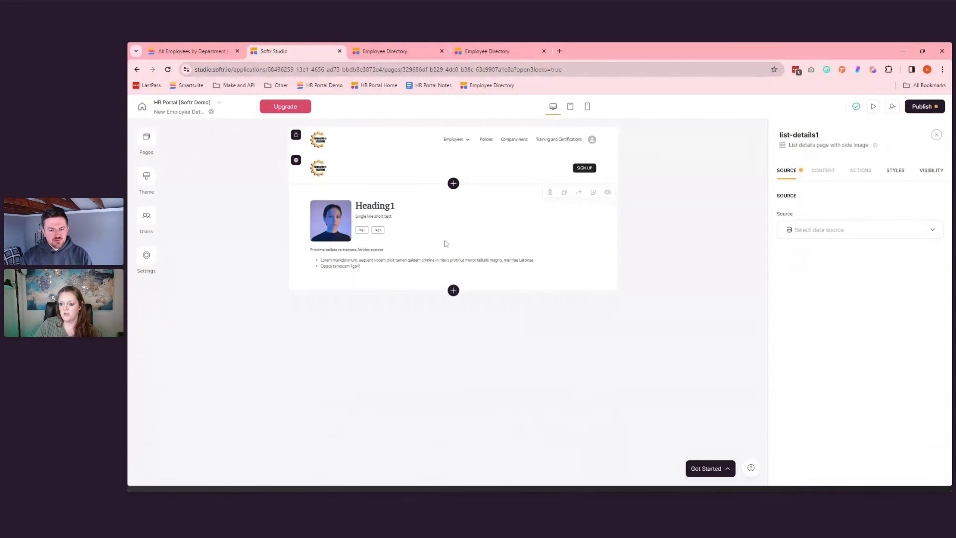
- Connect the list details block to SmartSuite, using the SMV Demo workspace, HR Portal [Softr Demo] solution and Employee Information table
click(817, 230)
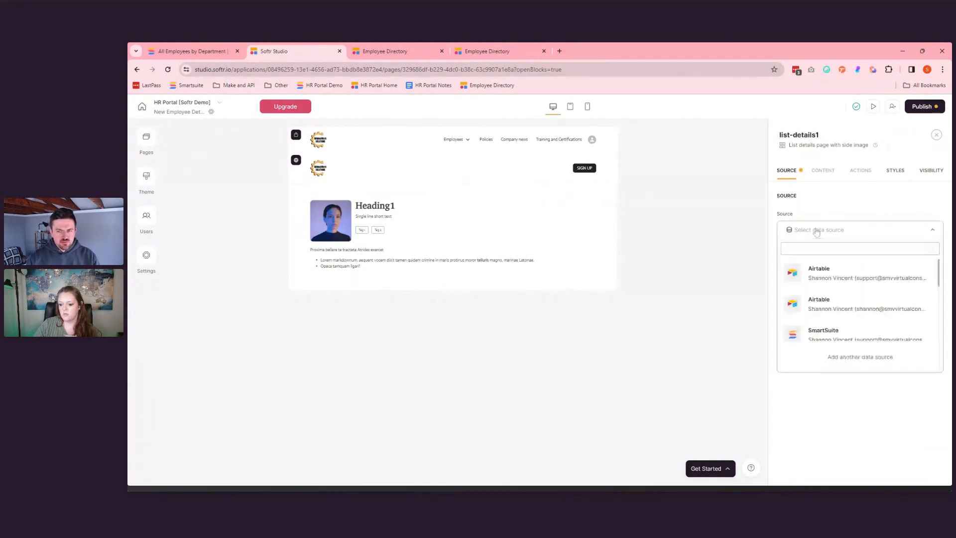
click(830, 333)
click(822, 272)
scroll(819, 317, down, 1)
click(819, 344)
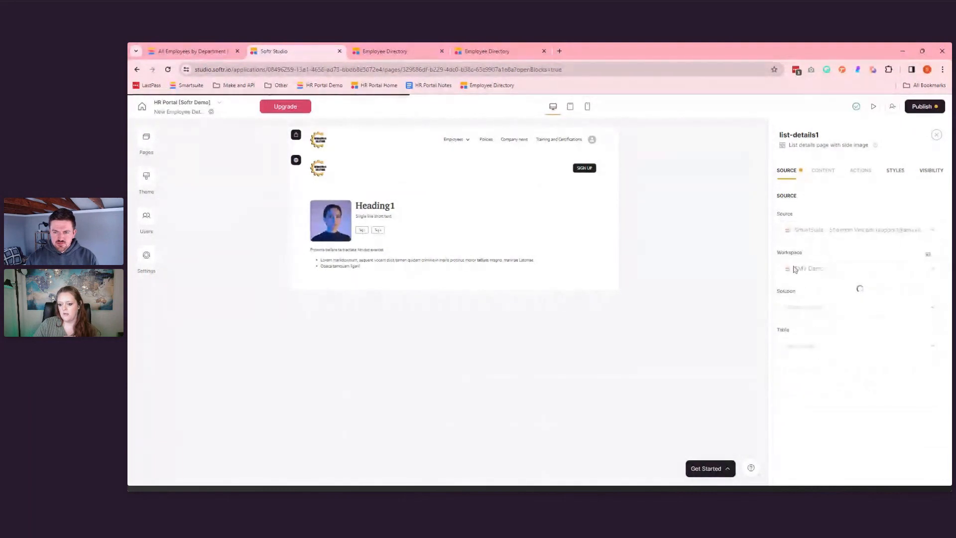
click(828, 351)
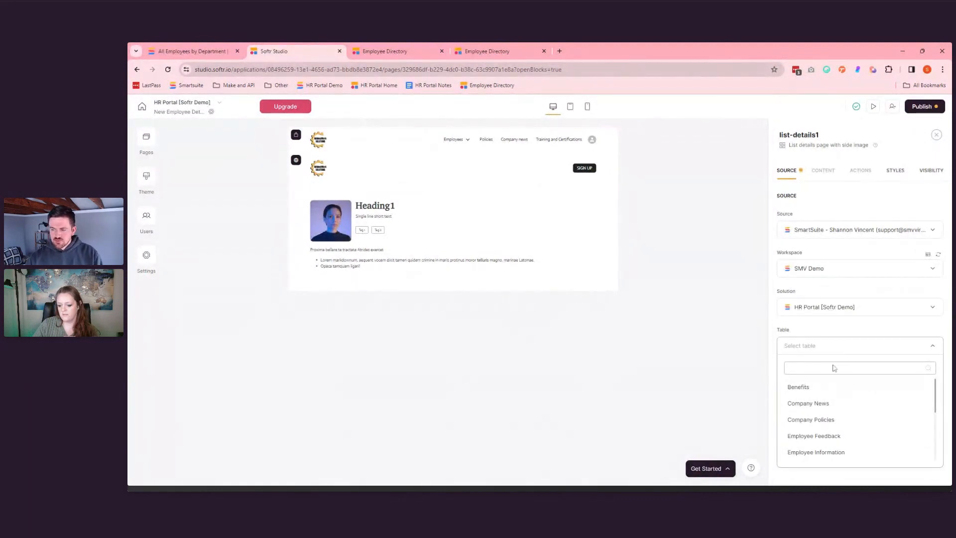
scroll(830, 388, down, 2)
scroll(829, 393, up, 2)
scroll(830, 402, down, 2)
click(828, 410)
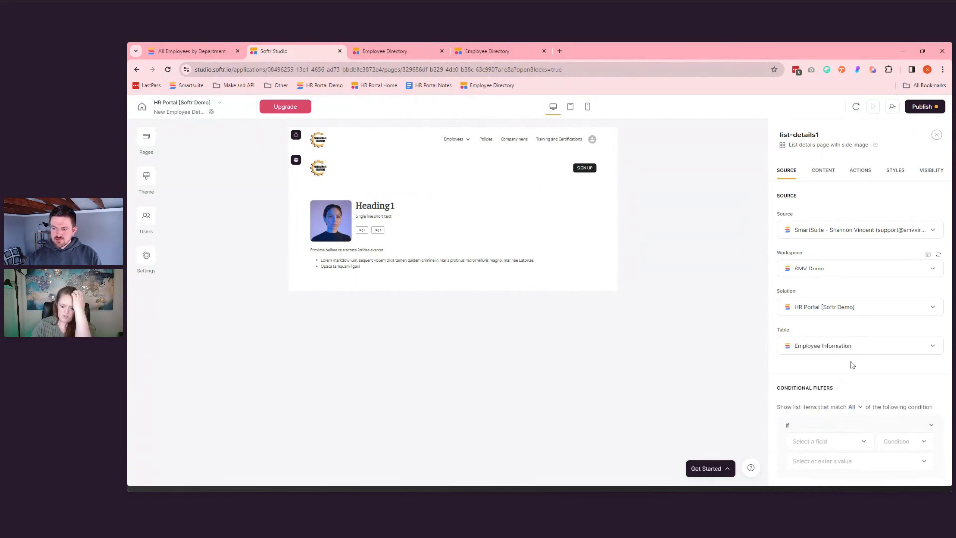
- Examine the list details block's conditional filter settings, including the available conditions and Employee Information fields
scroll(853, 358, down, 2)
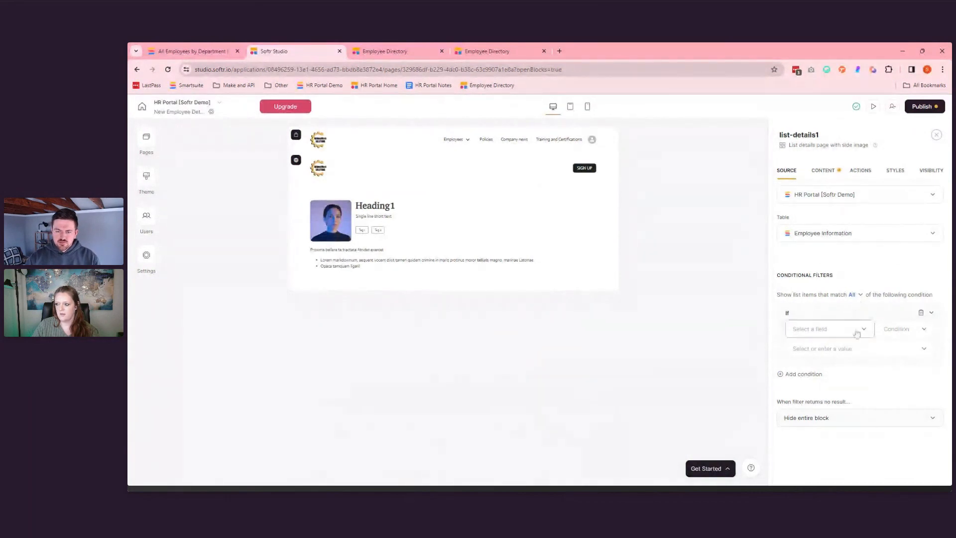
scroll(856, 341, up, 2)
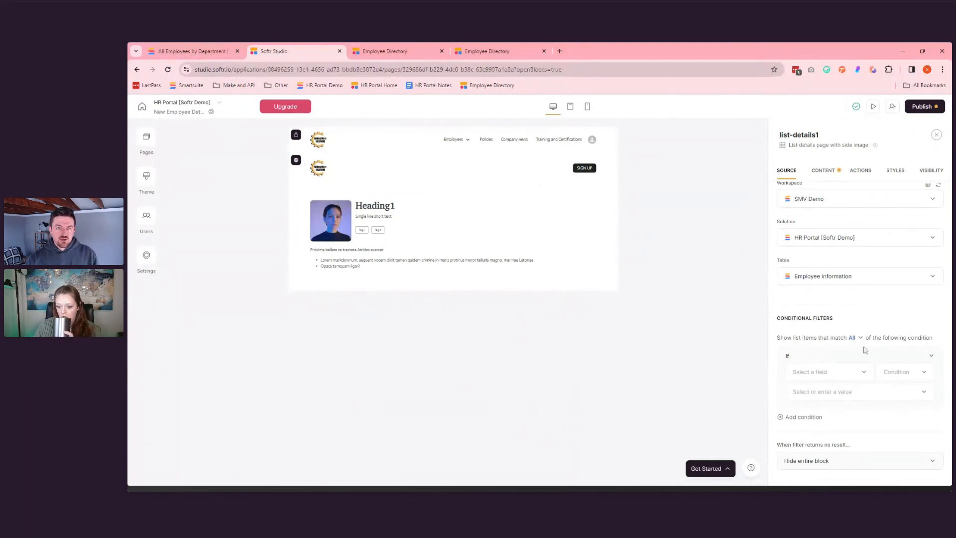
click(896, 372)
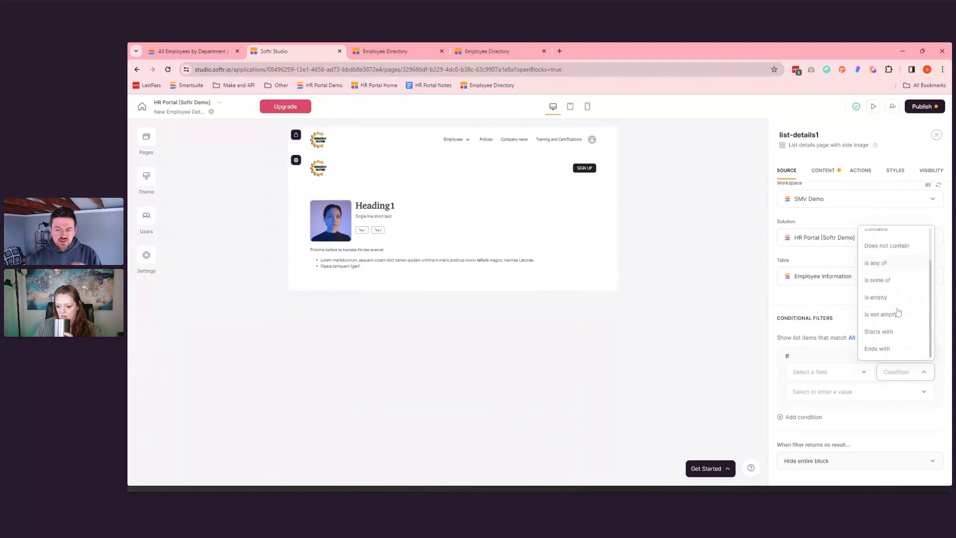
click(848, 379)
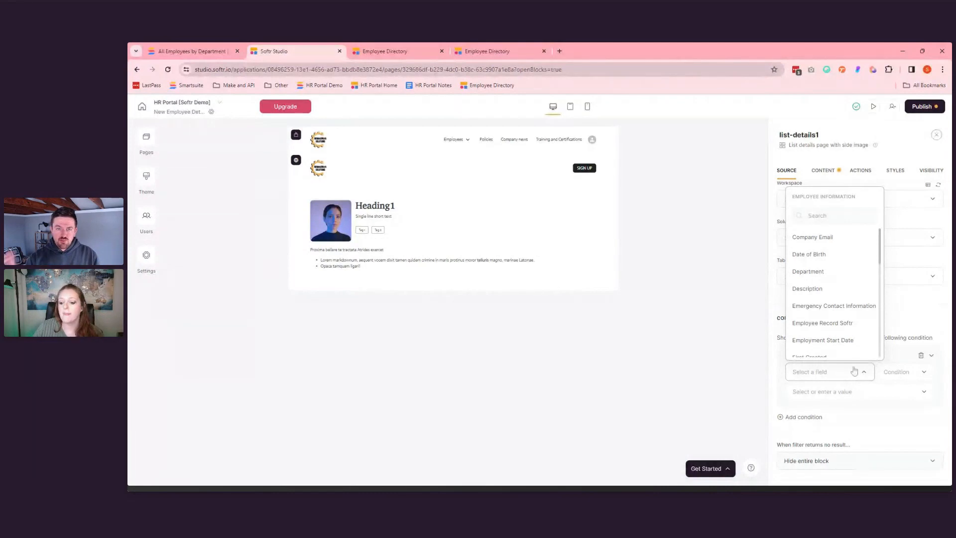
click(910, 321)
scroll(896, 329, down, 1)
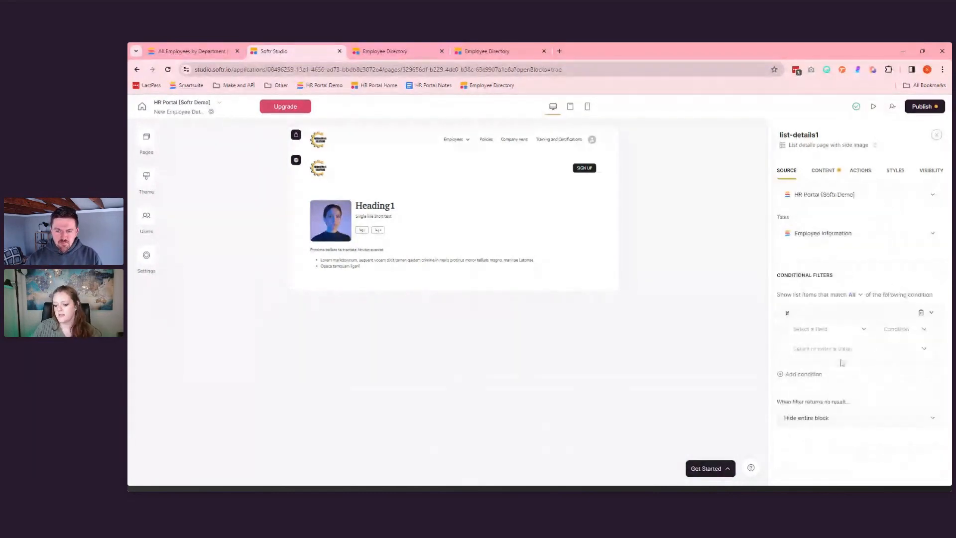
scroll(836, 336, up, 3)
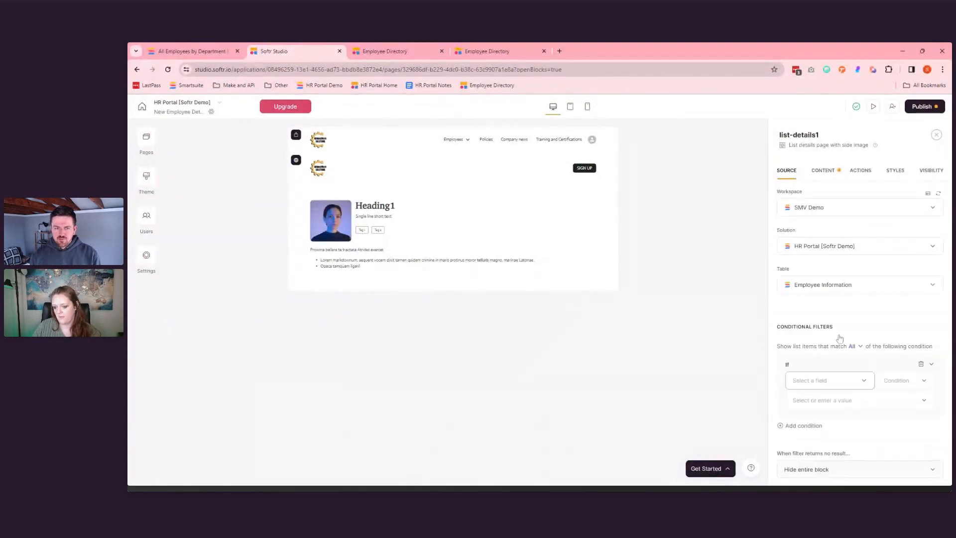
- Map the list details block's image item to the Photo field
click(824, 171)
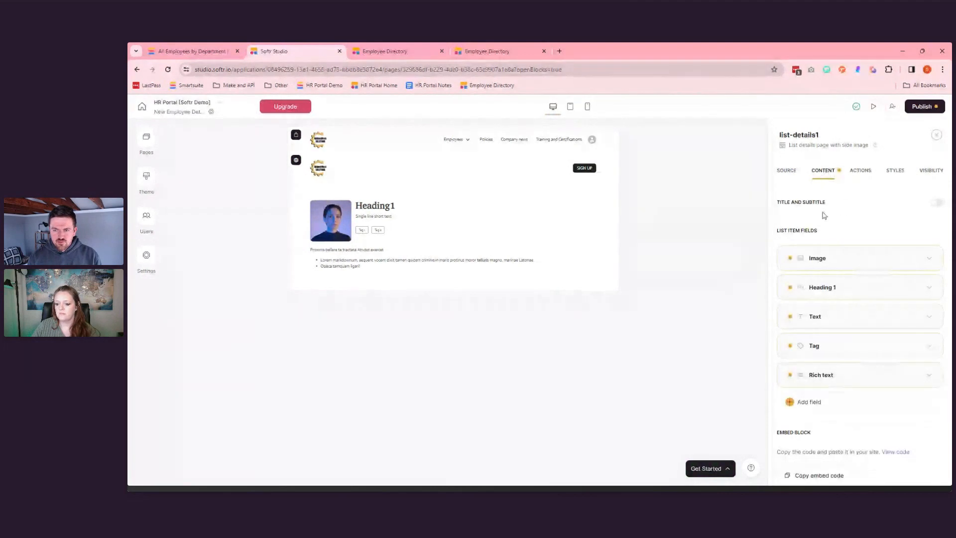
click(868, 263)
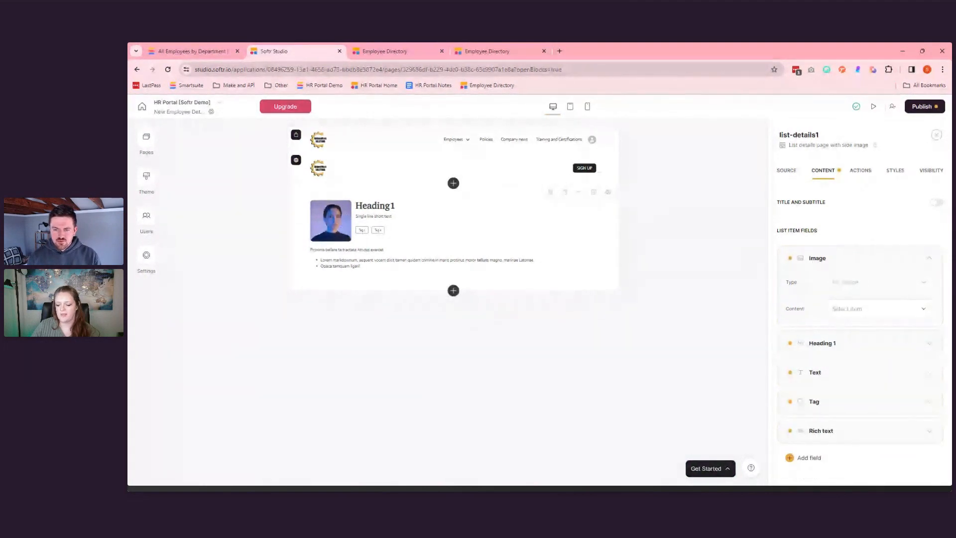
click(842, 312)
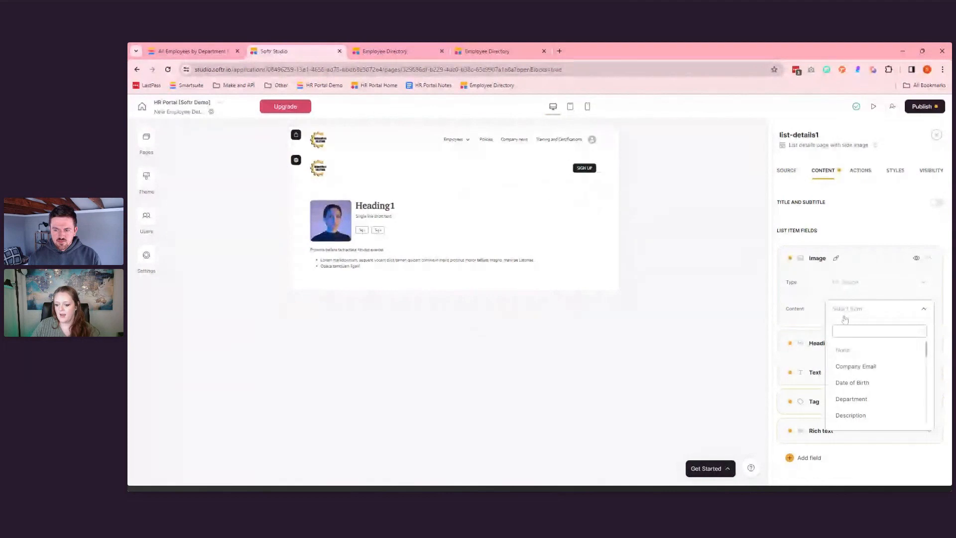
text(photo)
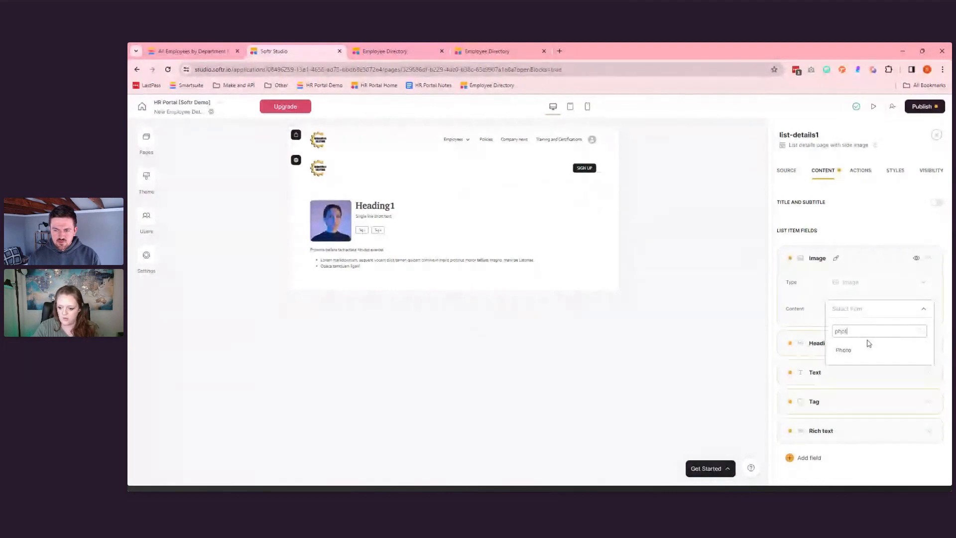
click(842, 350)
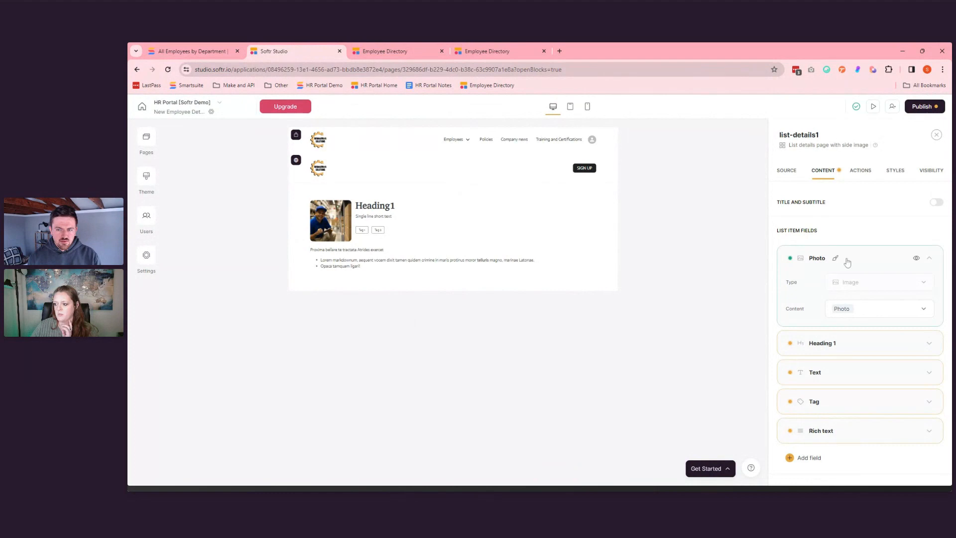
- Map the list details block's Heading 1 item to the Full Name field
scroll(868, 297, down, 2)
click(868, 302)
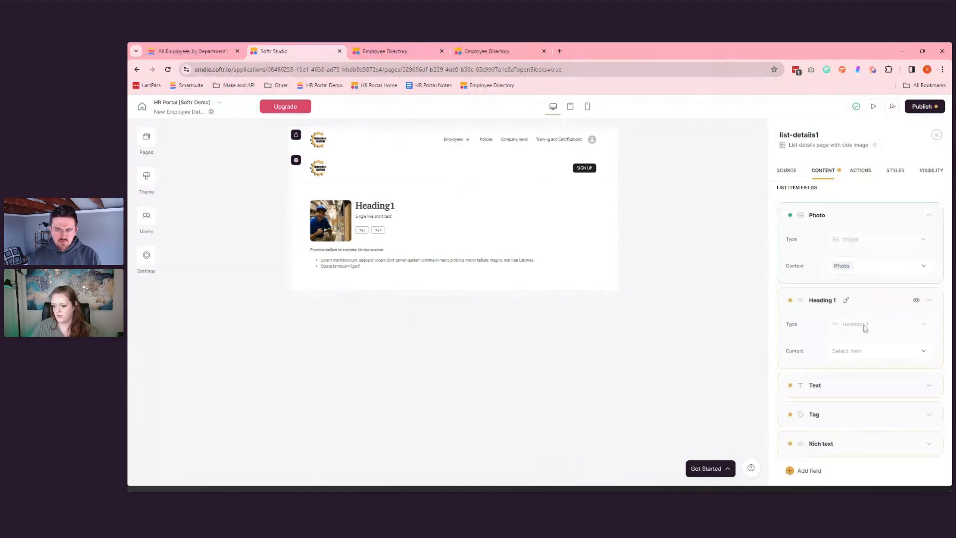
click(864, 351)
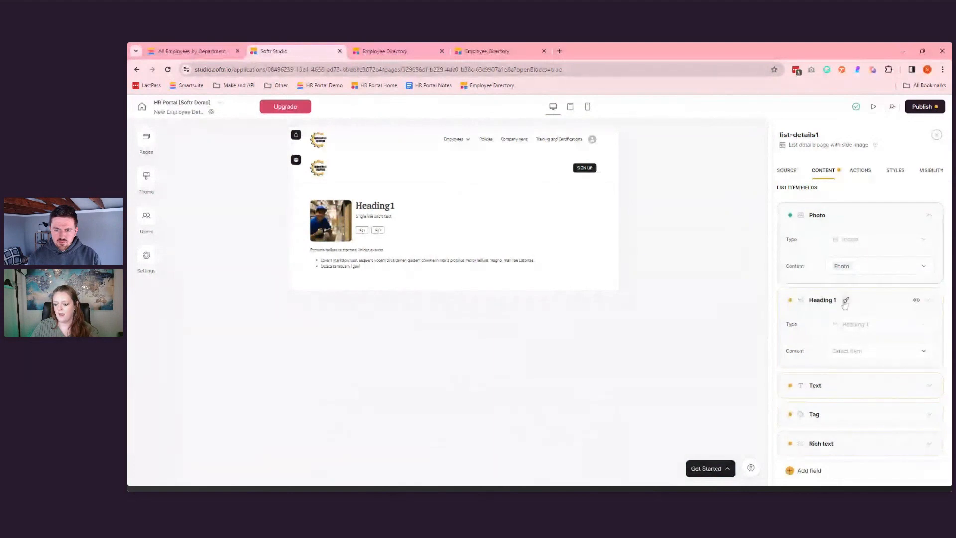
click(852, 352)
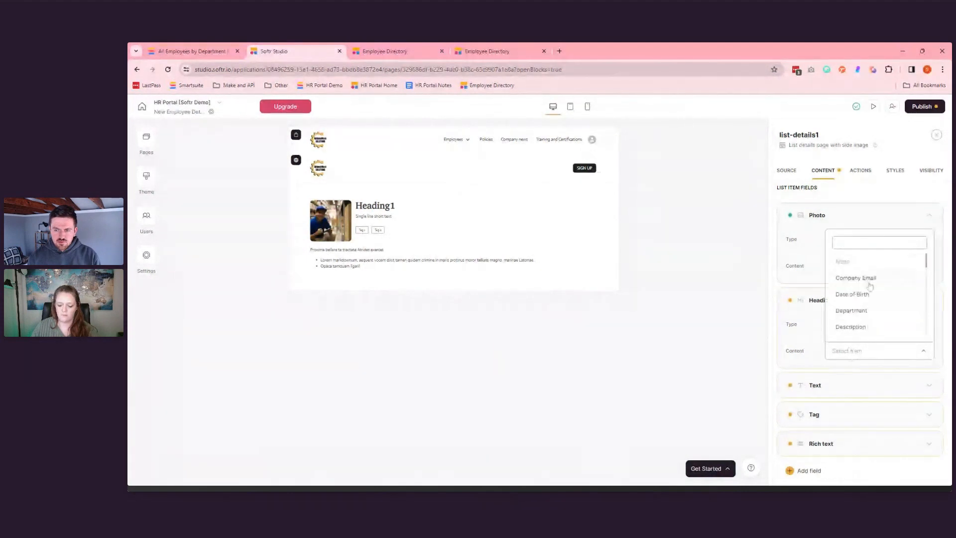
text(full)
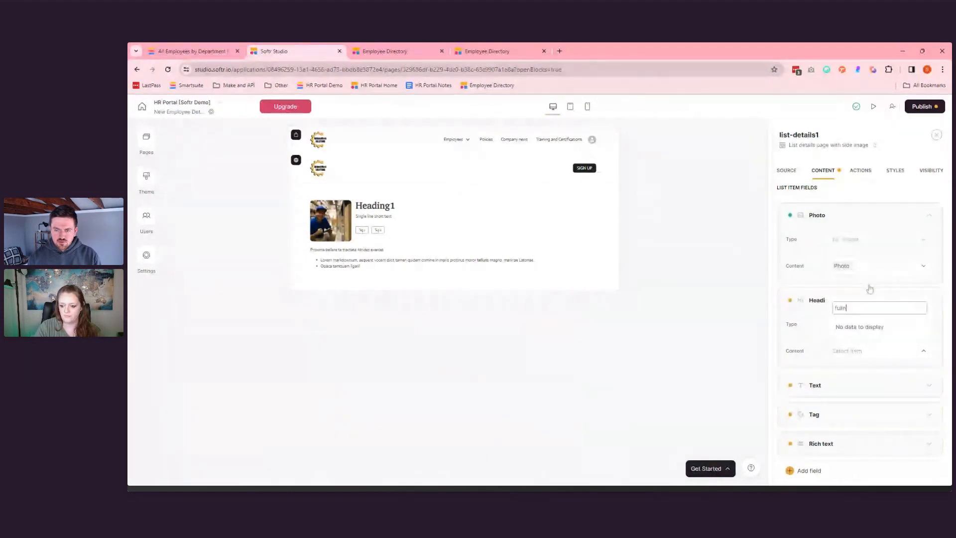
click(860, 332)
- Map the list details block's text item to the Company Email field
scroll(863, 286, down, 1)
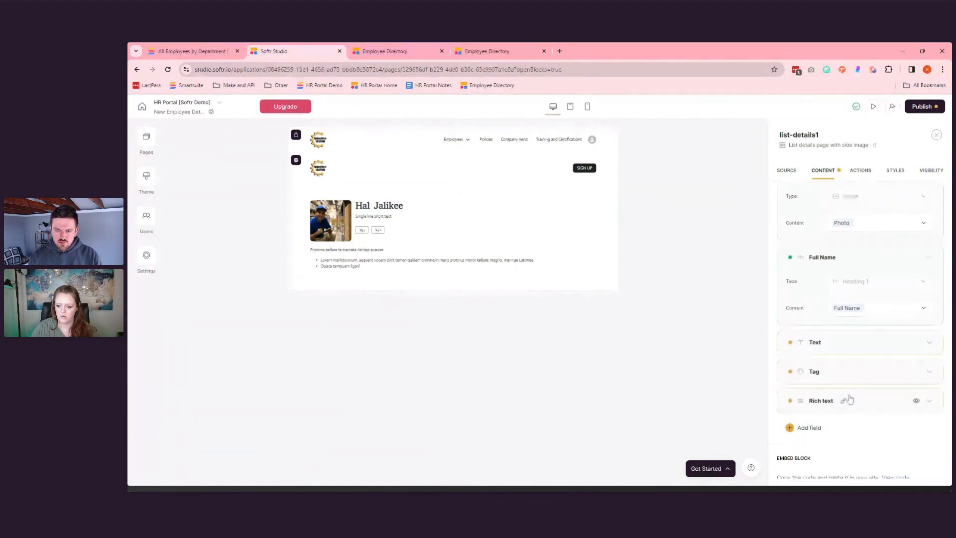
click(851, 343)
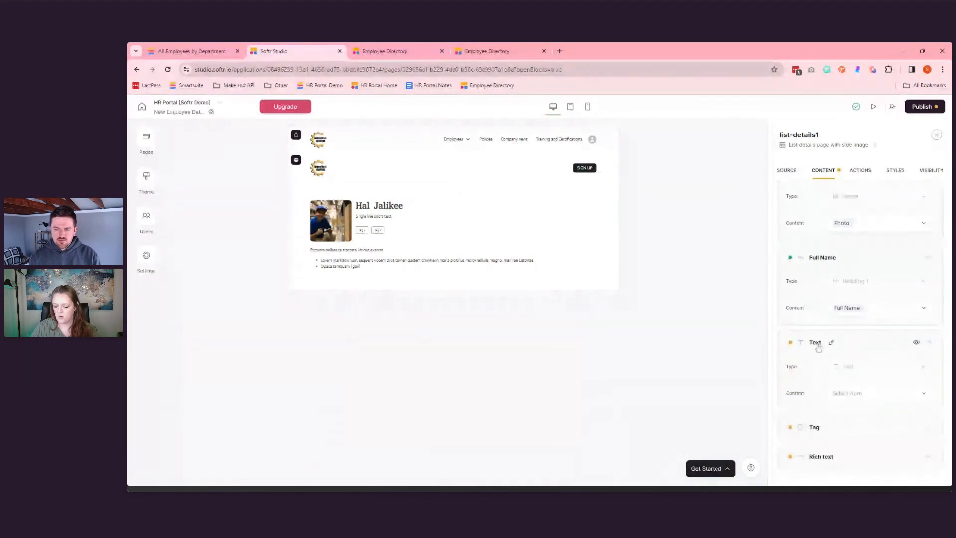
click(849, 392)
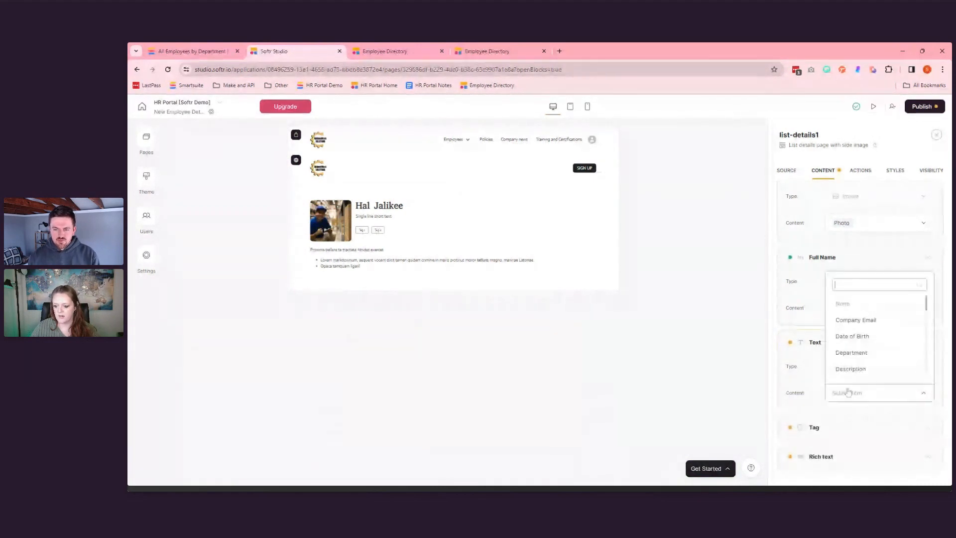
click(863, 320)
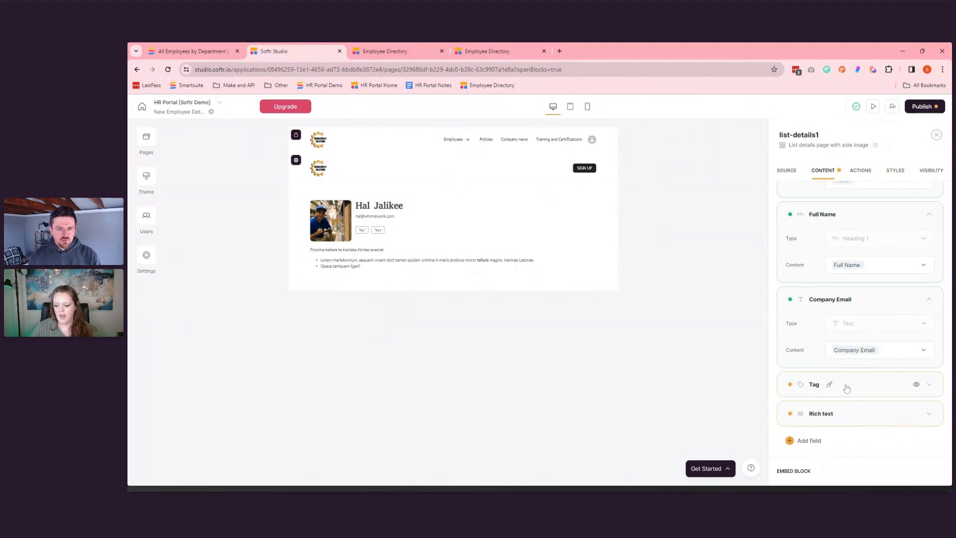
- Hide and show the tag item again, and map it to the Department field
click(915, 384)
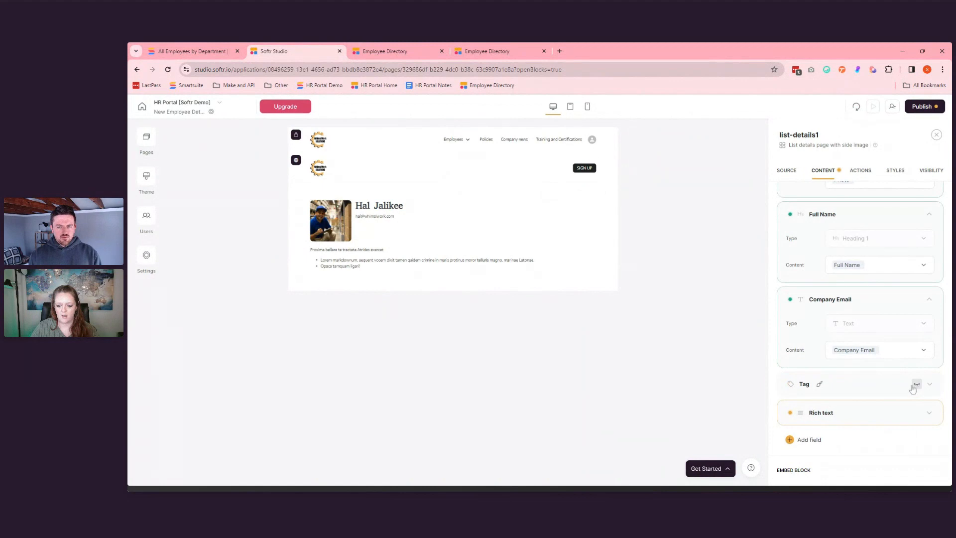
click(917, 384)
click(844, 435)
click(852, 395)
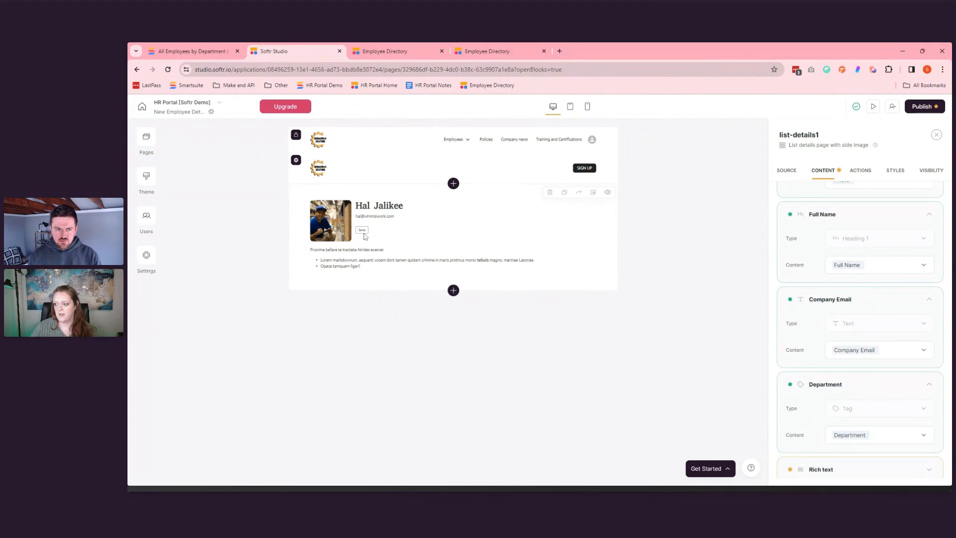
- Map the list details block's rich text item to the Emergency Contact Information field
scroll(876, 324, down, 3)
click(870, 344)
click(860, 390)
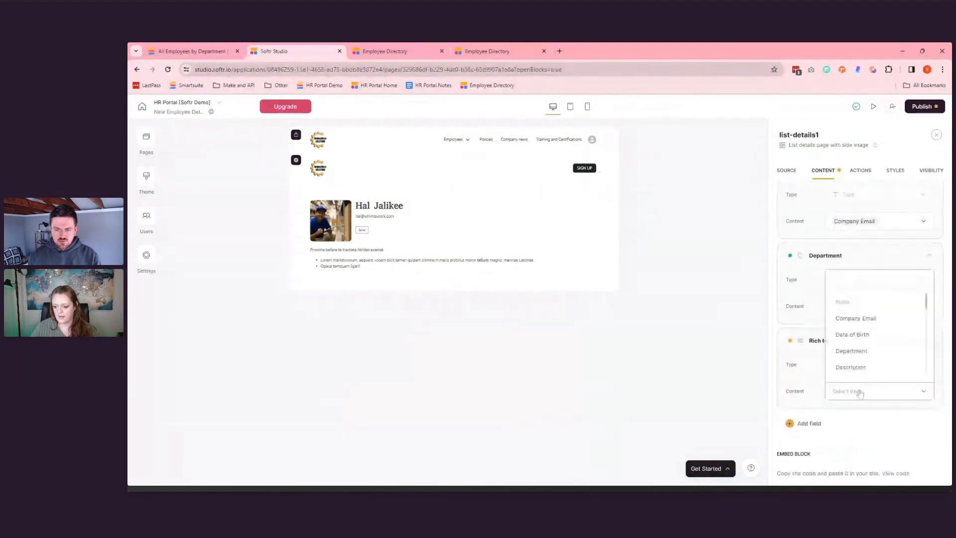
scroll(870, 334, down, 1)
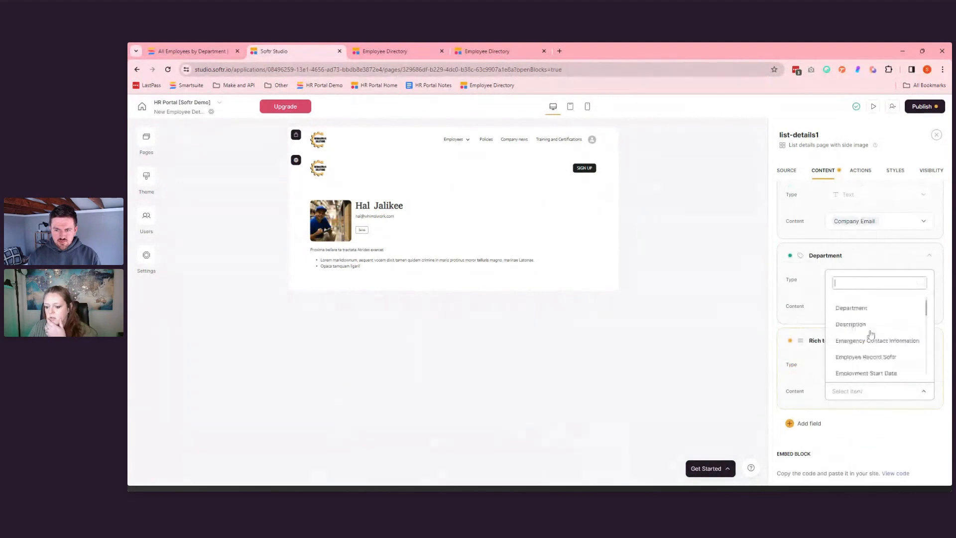
click(872, 340)
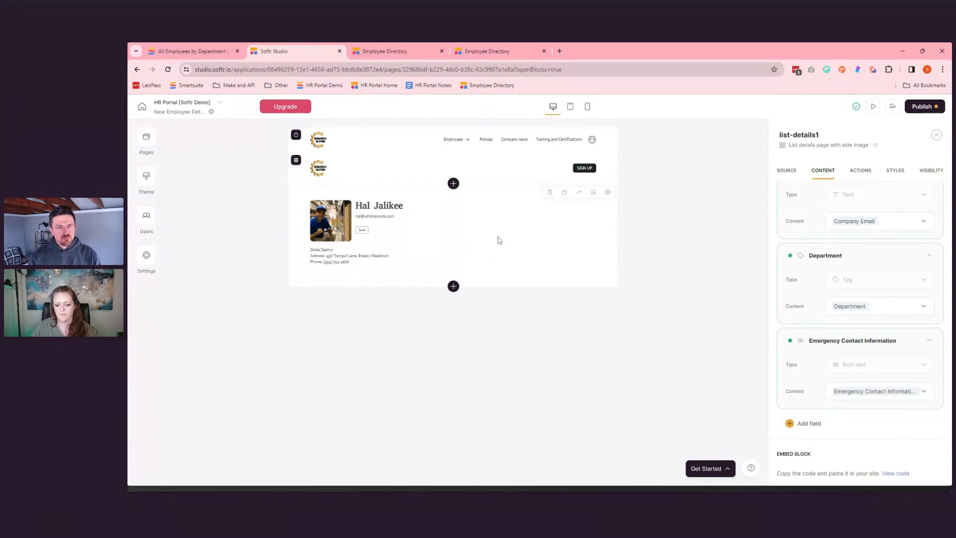
- Add a "List with horizontal cards" block below the employee details block
scroll(802, 247, down, 1)
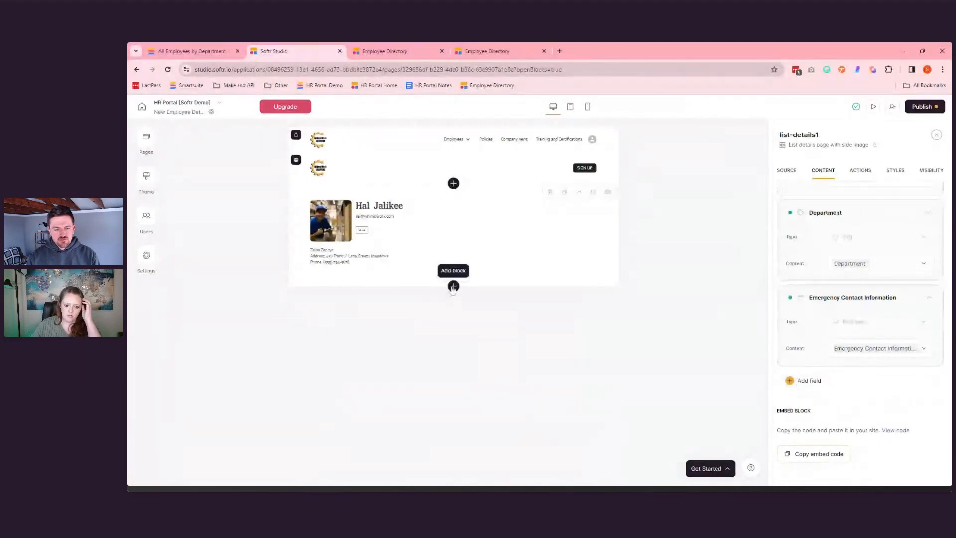
click(453, 287)
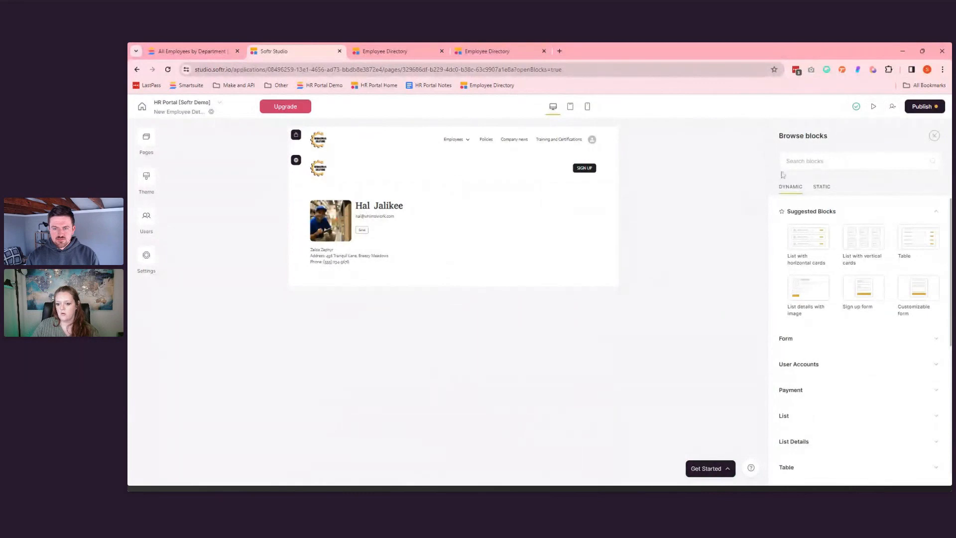
mouse_move(809, 241)
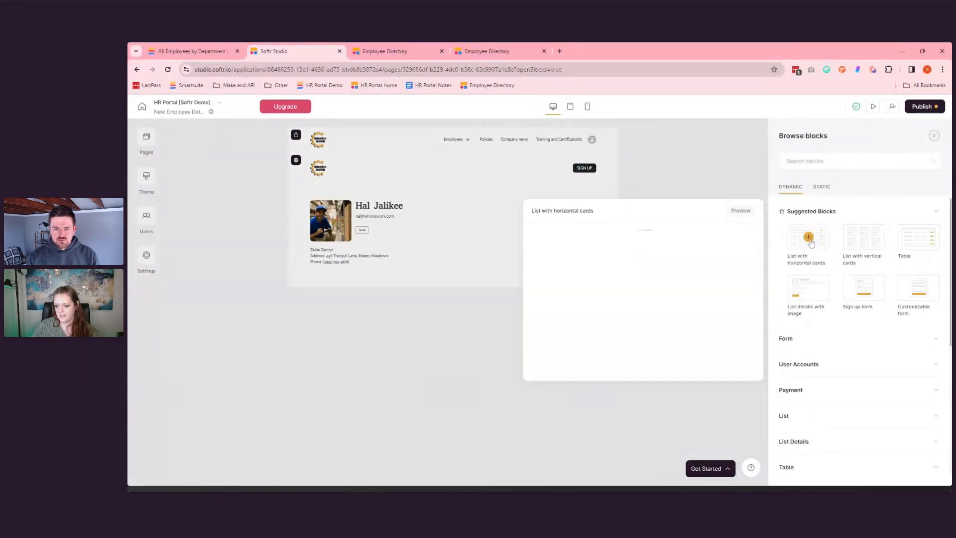
click(809, 239)
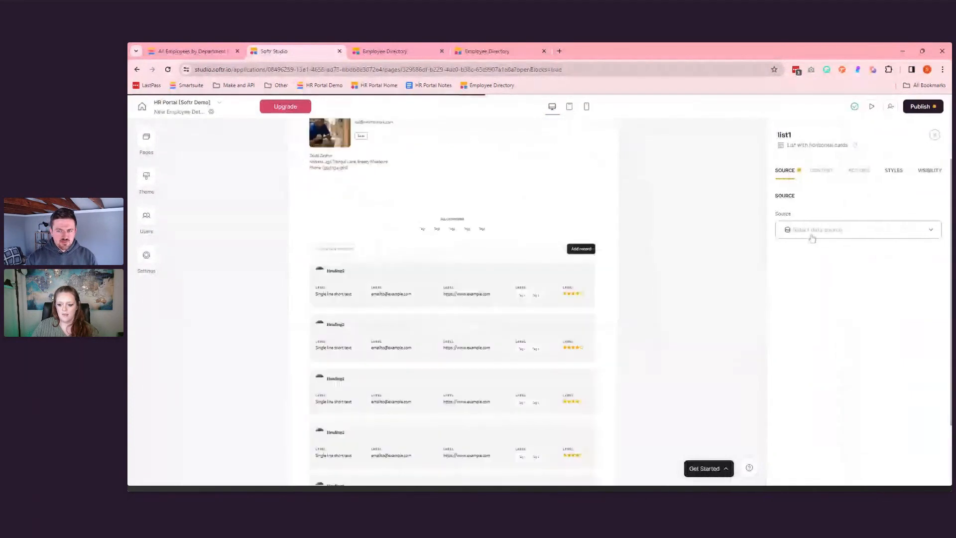
- Connect the horizontal cards block to SmartSuite, using the SMV Demo workspace and the HR Portal [Softr Demo] solution
click(810, 237)
click(821, 334)
click(826, 269)
scroll(829, 341, down, 2)
click(827, 342)
click(823, 308)
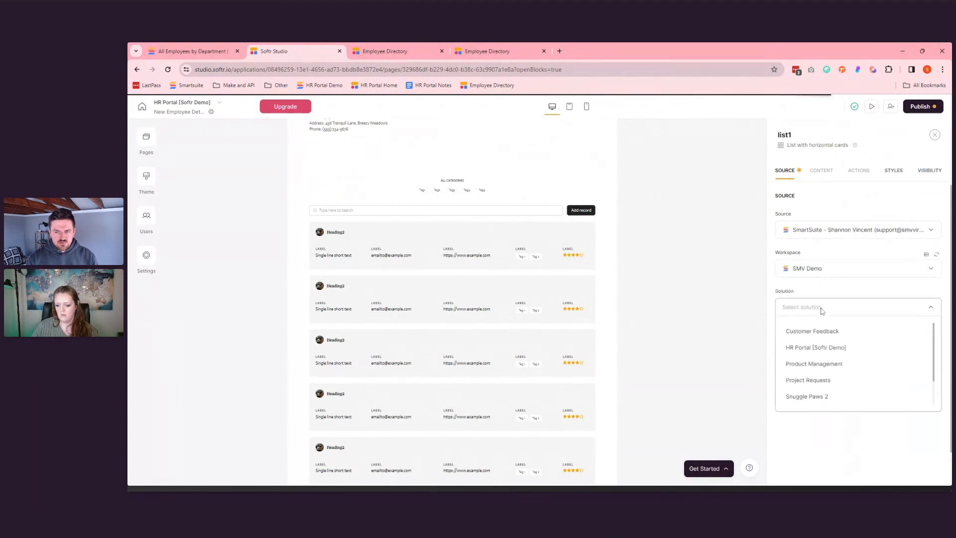
click(830, 350)
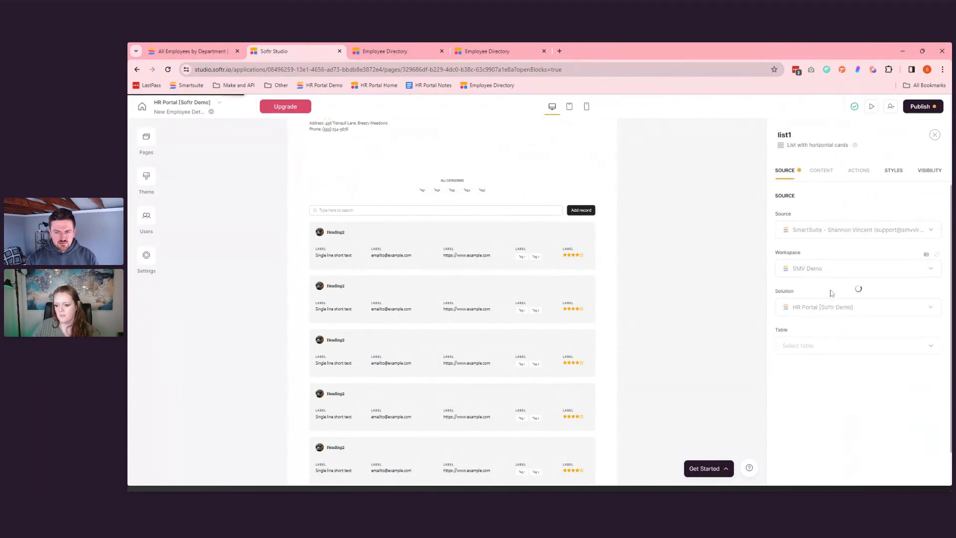
- Set the horizontal cards block's source table to Leave and Absence Management
click(825, 345)
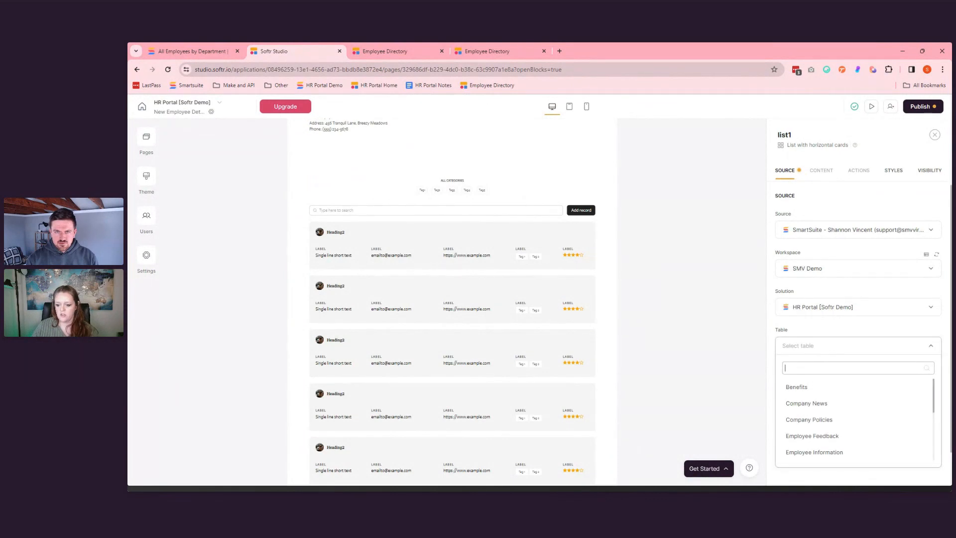
scroll(808, 396, down, 2)
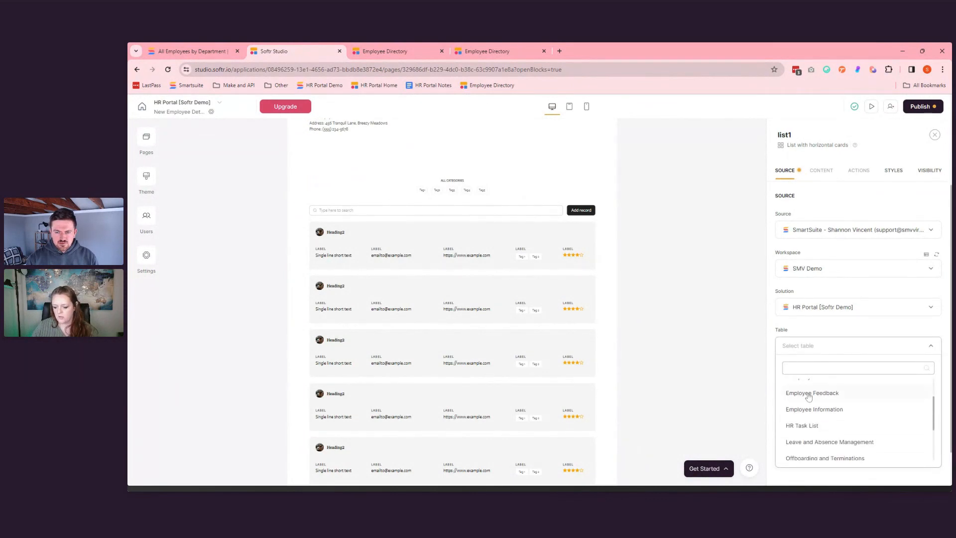
scroll(808, 396, down, 2)
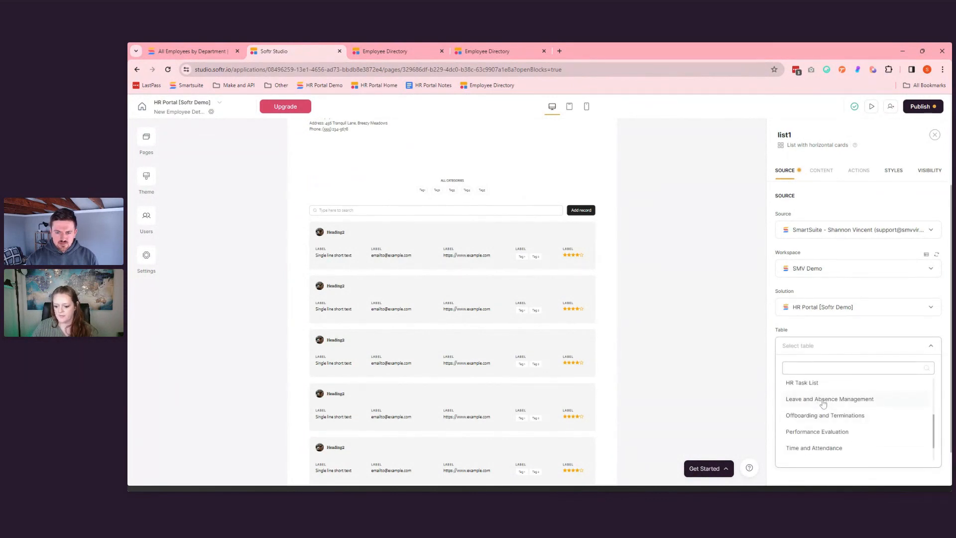
click(822, 404)
- Open the field choices for the first conditional filter of the horizontal cards block
scroll(823, 364, down, 1)
scroll(846, 309, down, 2)
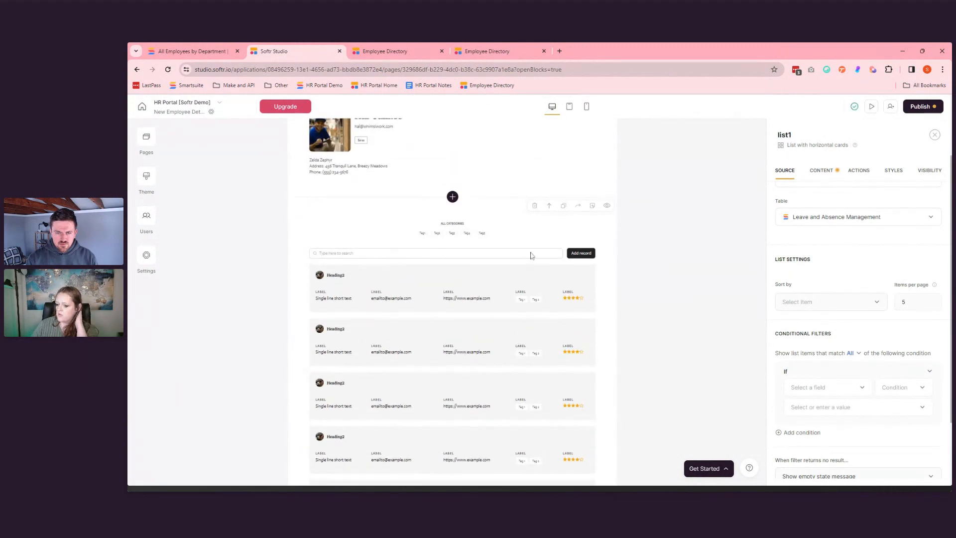
click(827, 390)
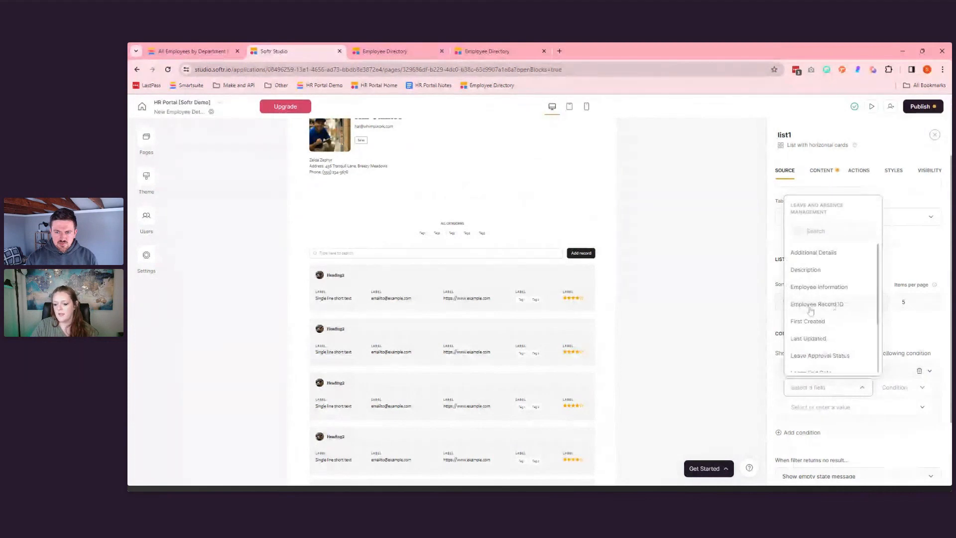
- Switch to SmartSuite and check the Employee Record ID field in the All Leave This Year view of Leave and Absence Management
click(192, 51)
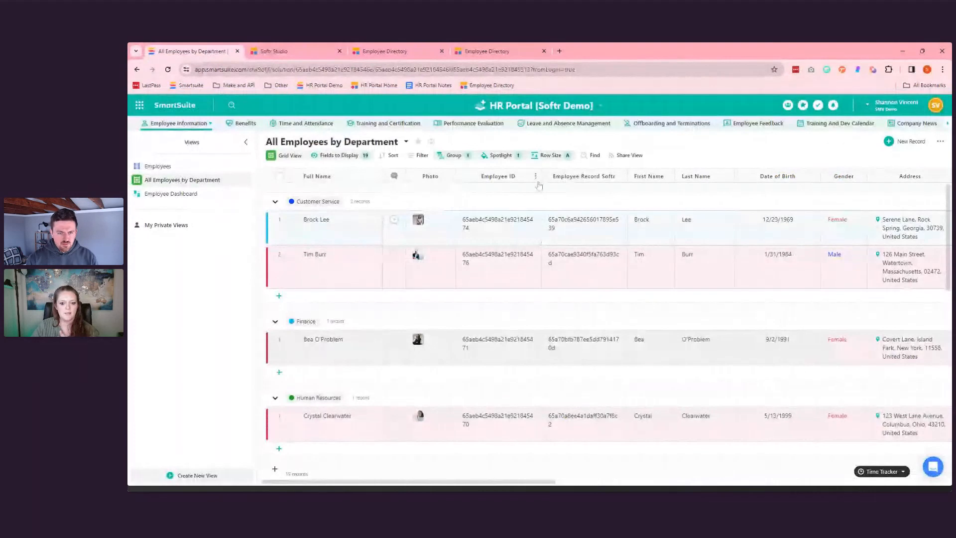
click(562, 124)
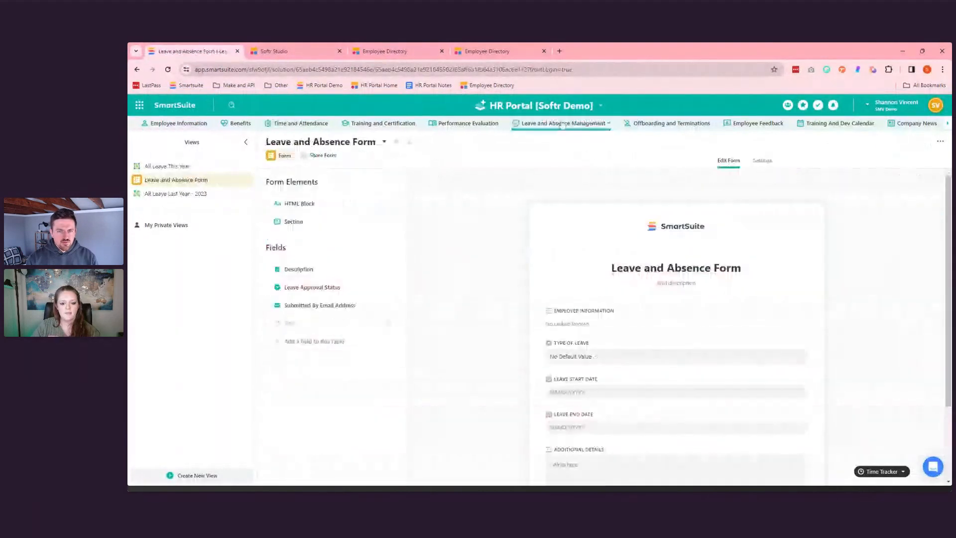
click(169, 166)
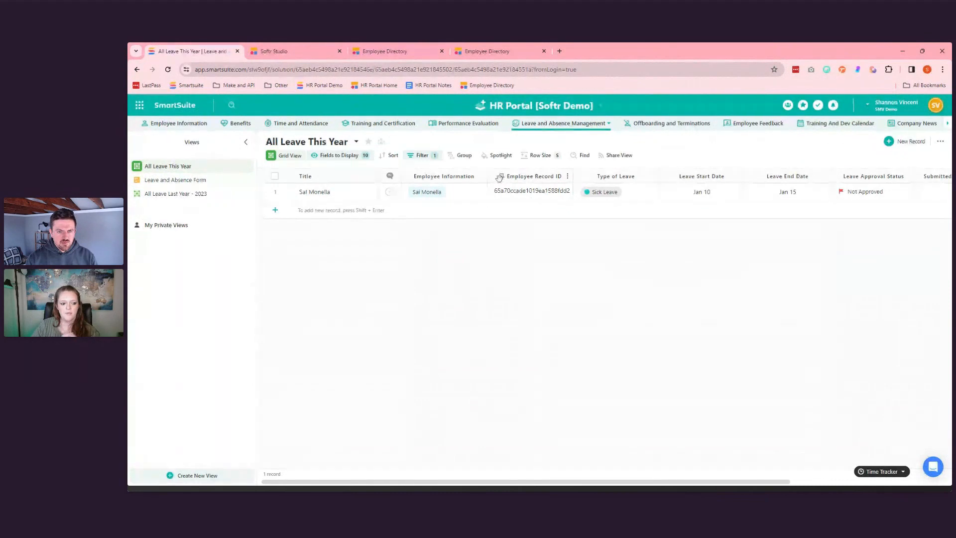
click(176, 124)
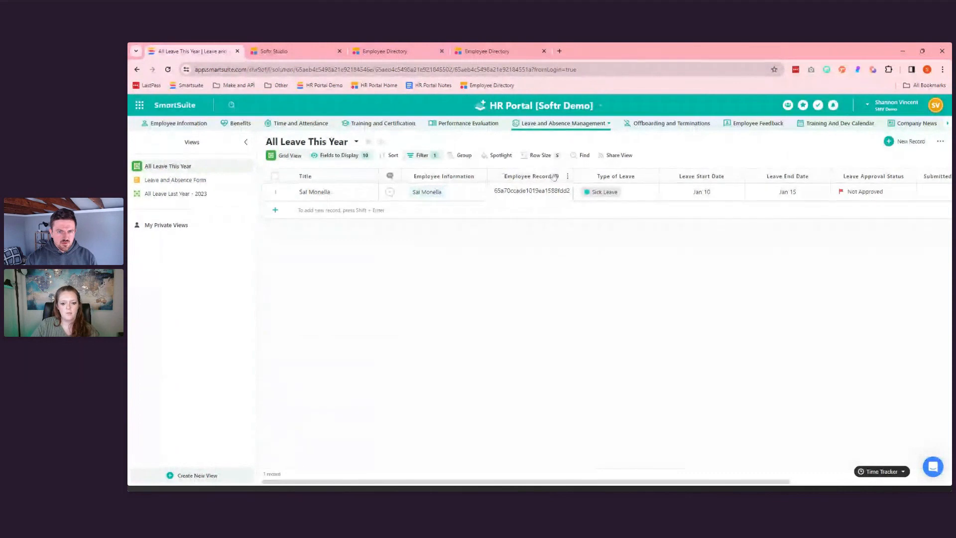
- Switch back to Softr Studio and set the conditional filter's field to Employee Record ID with the condition "is"
click(278, 51)
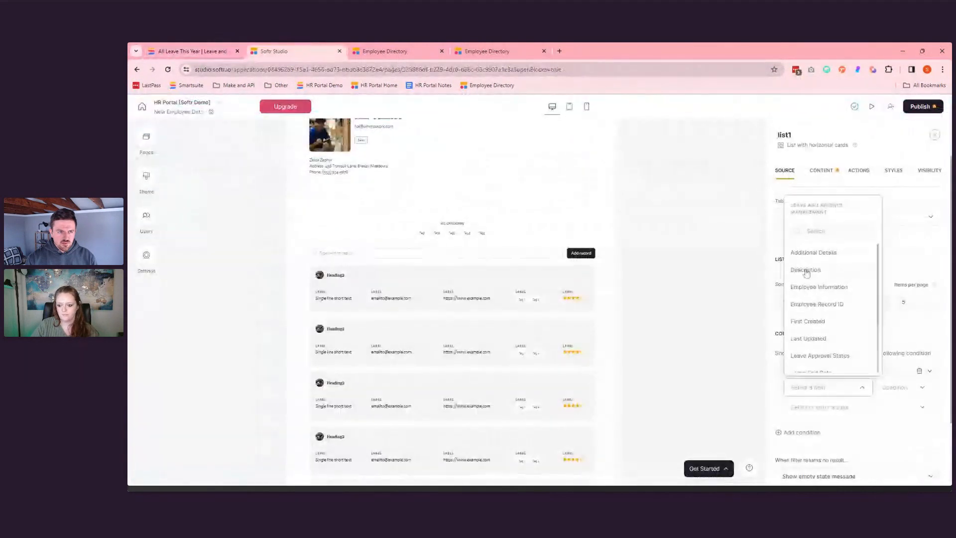
click(846, 304)
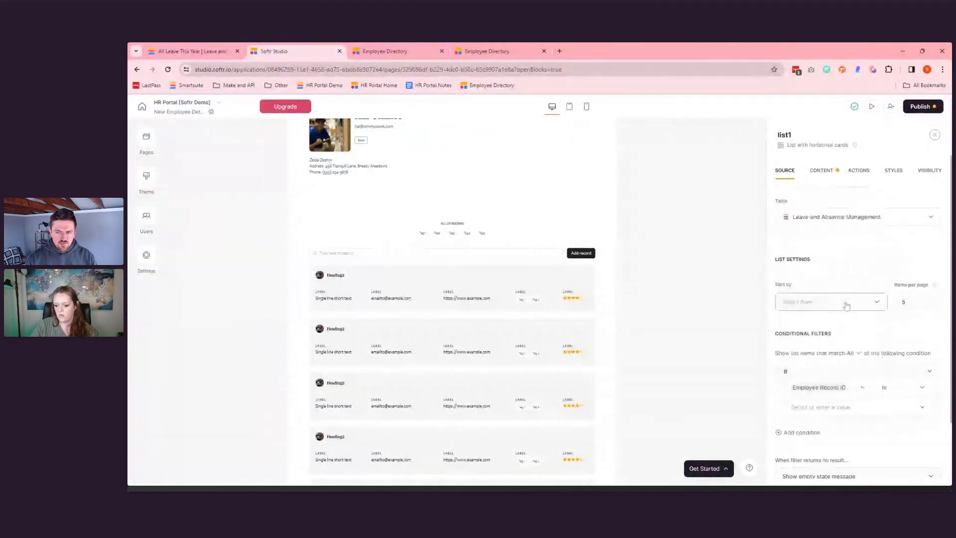
scroll(883, 308, down, 2)
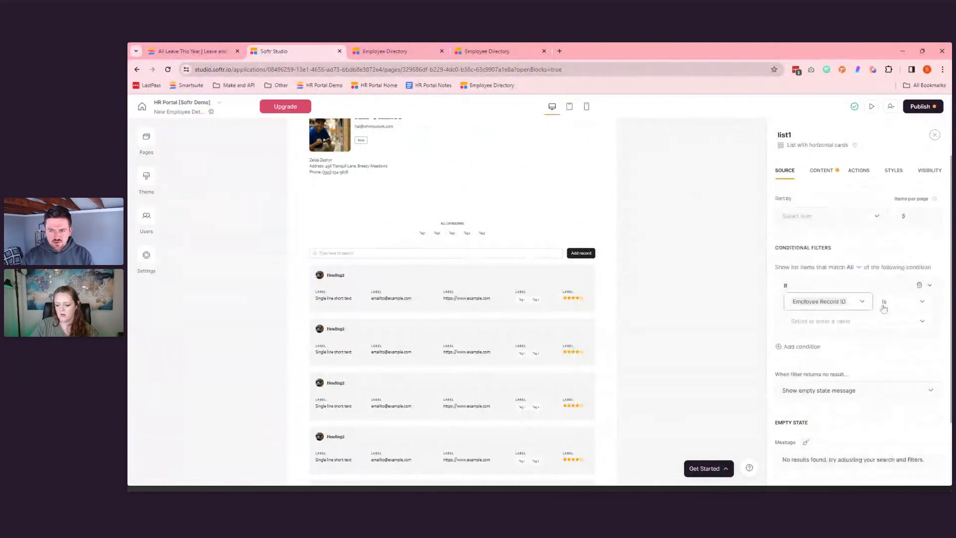
- Switch to SmartSuite and inspect the formula of the Employee Record Softr field in the Employee Information table
click(204, 47)
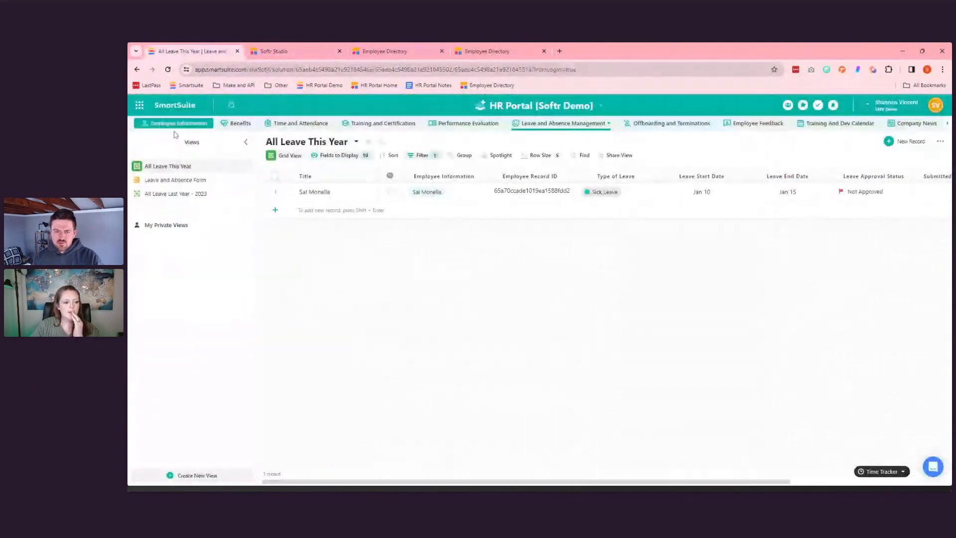
click(179, 125)
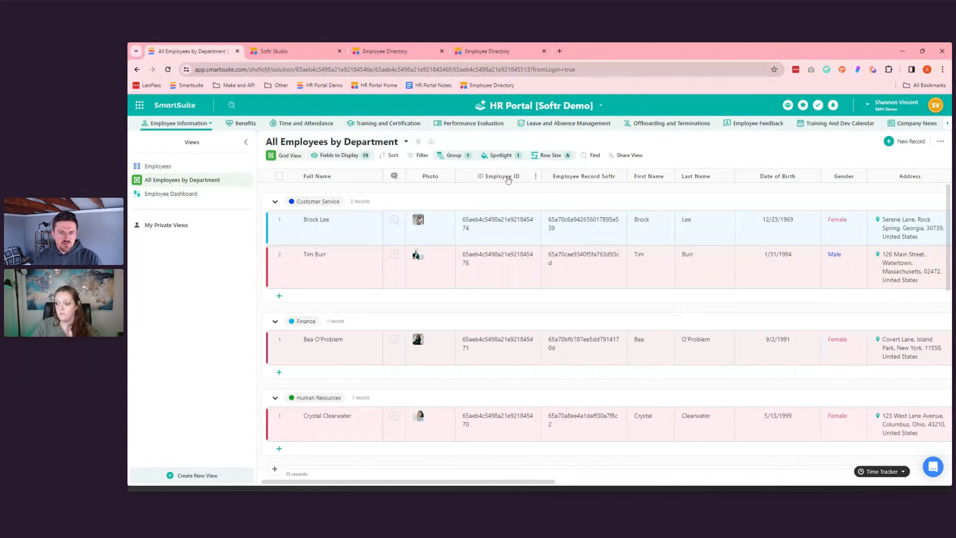
click(621, 176)
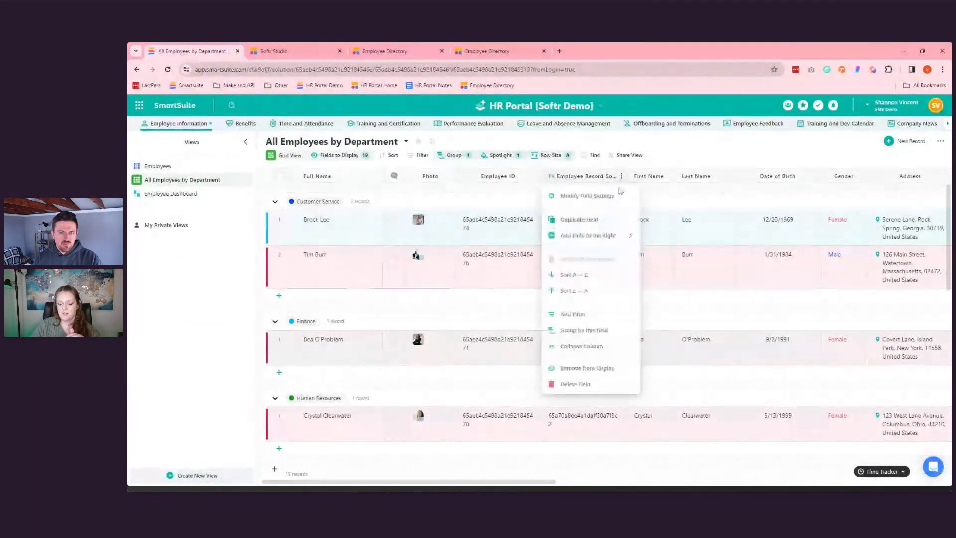
click(592, 196)
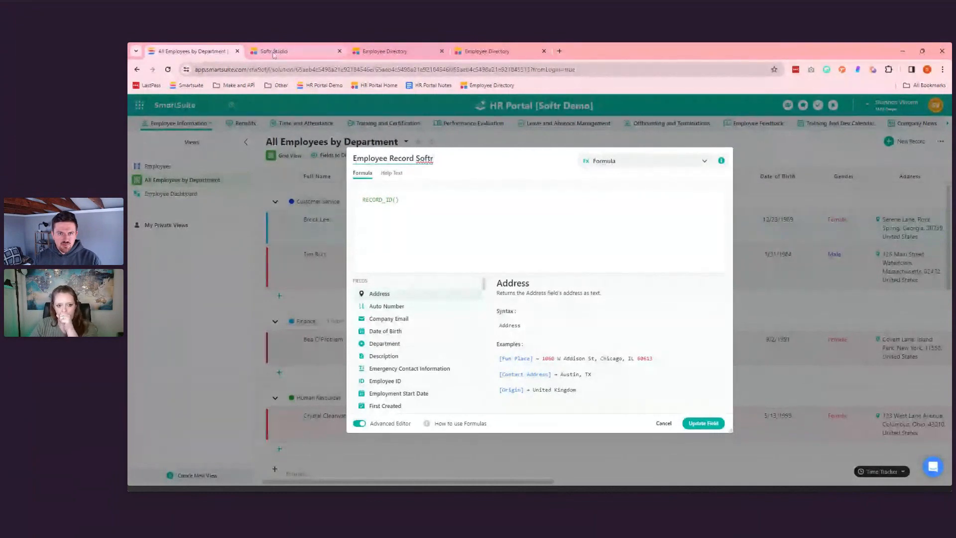
click(376, 49)
- Return to Softr Studio and set the conditional filter's value to the current record's Employee Record Softr field
click(294, 51)
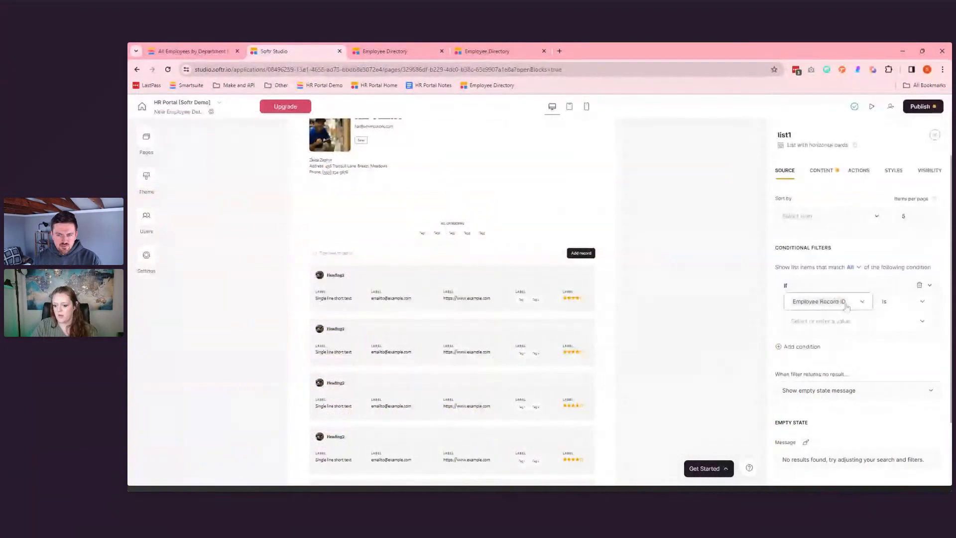
click(899, 323)
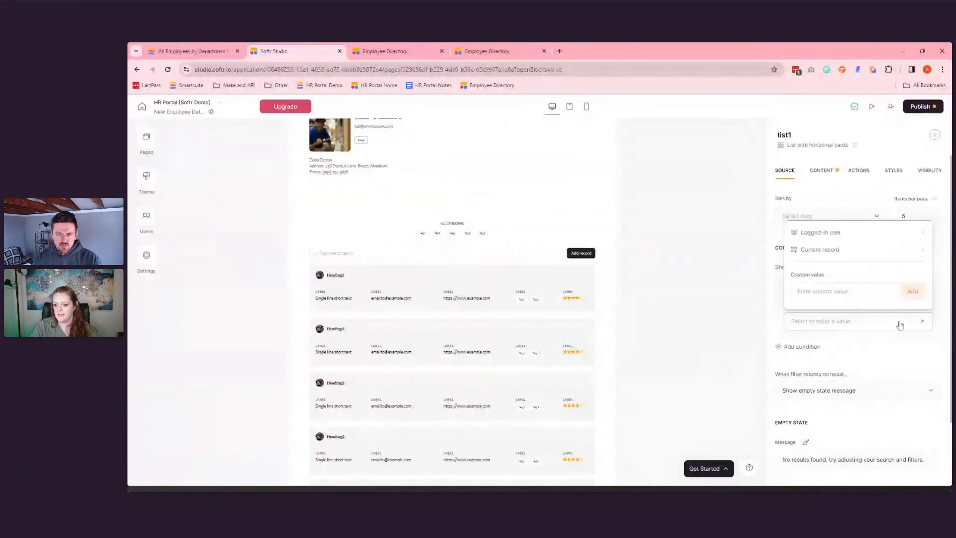
click(885, 251)
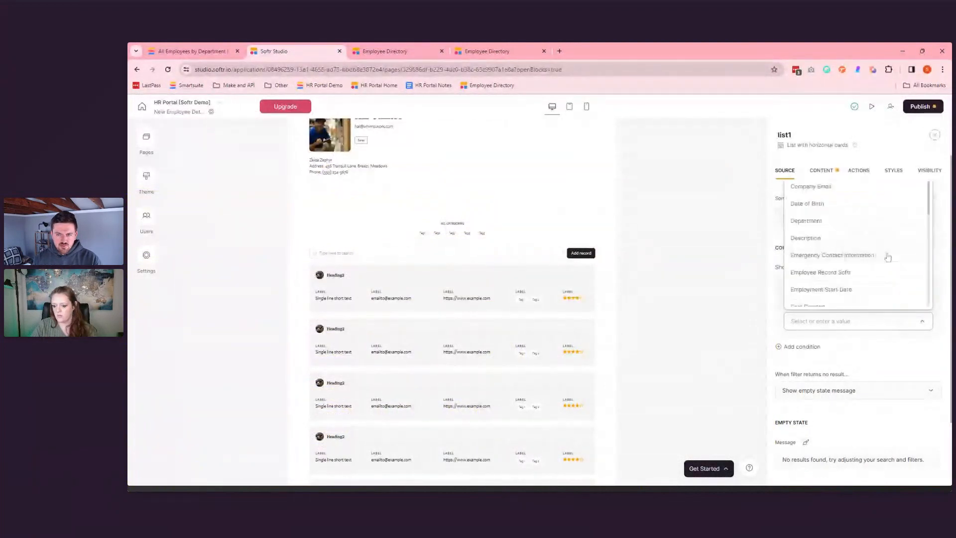
scroll(846, 393, down, 1)
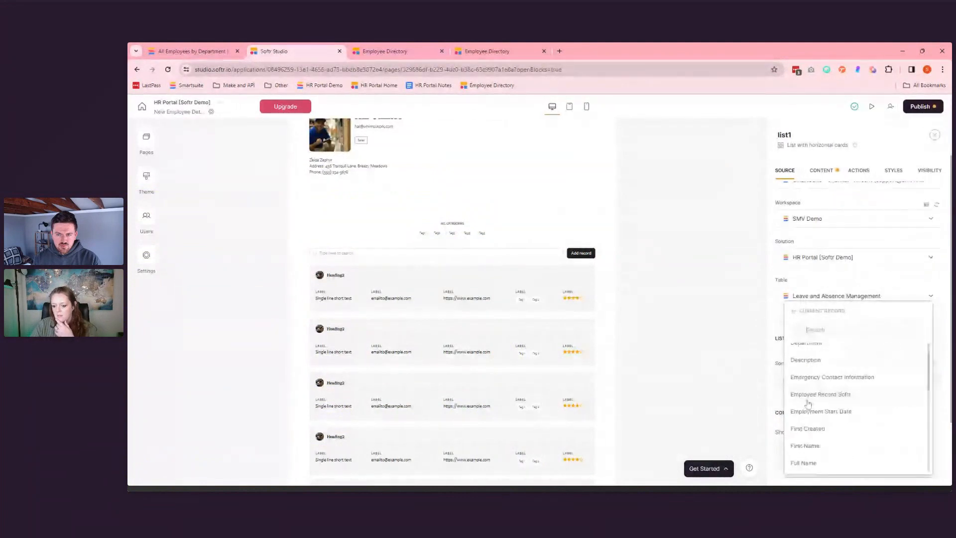
click(846, 398)
scroll(836, 368, down, 3)
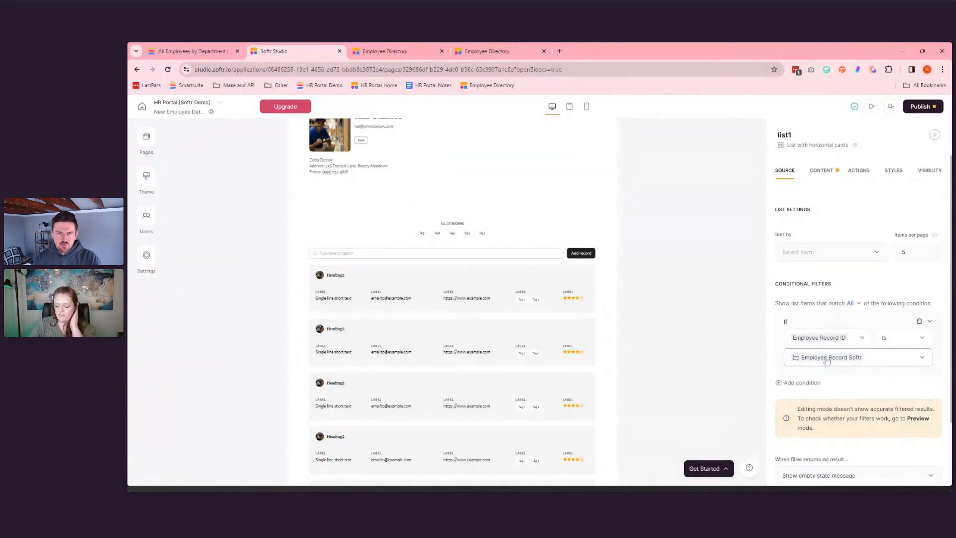
scroll(860, 358, down, 1)
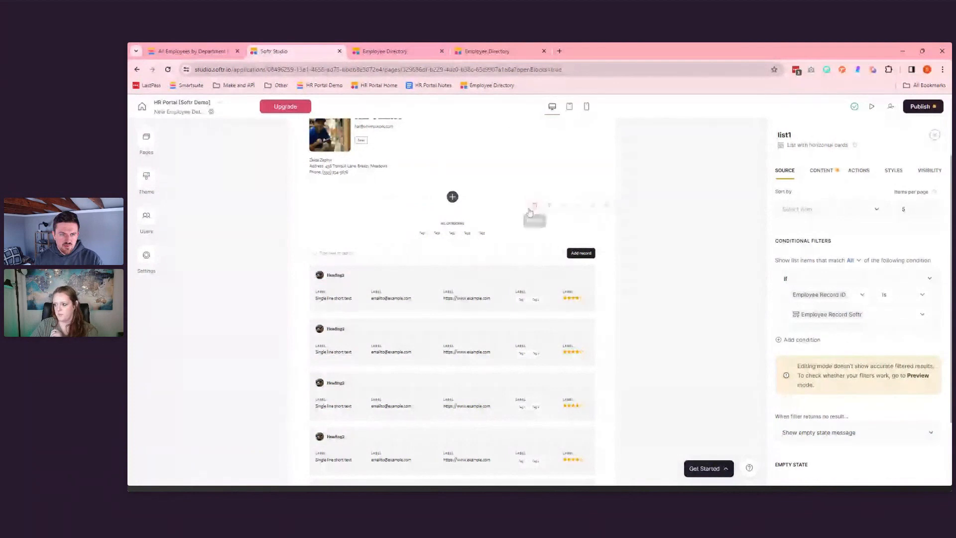
- Open the horizontal cards block's content settings and examine the ALL CATEGORIES filter's options
click(822, 170)
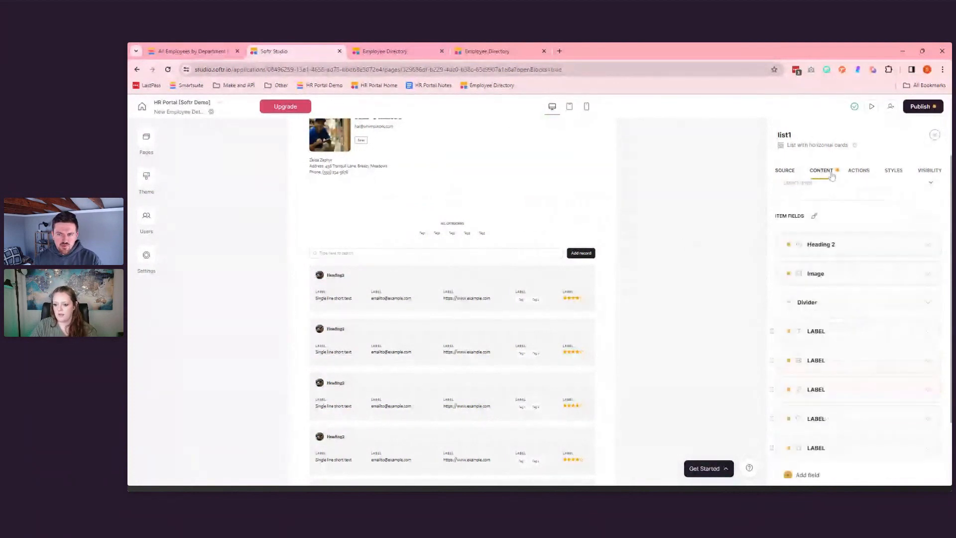
click(832, 266)
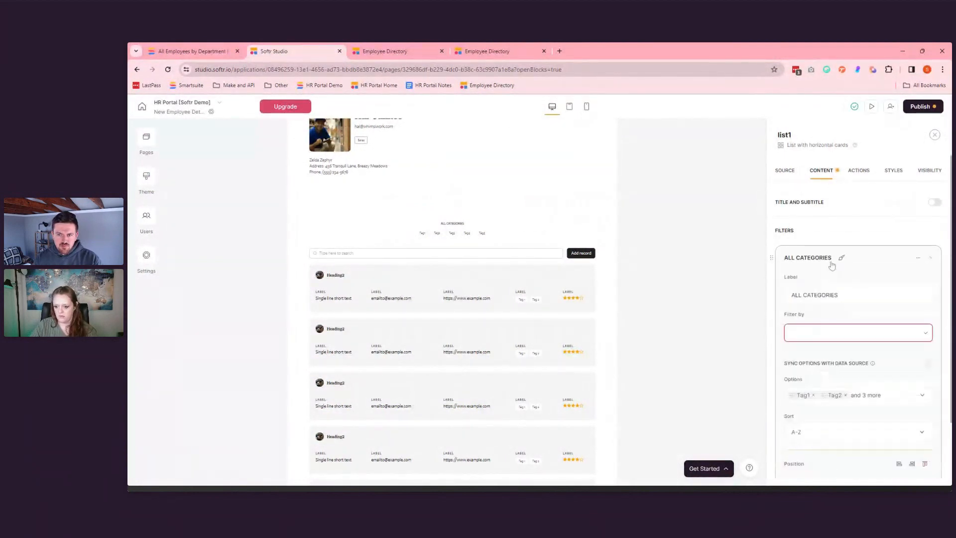
scroll(866, 220, down, 2)
scroll(848, 246, up, 2)
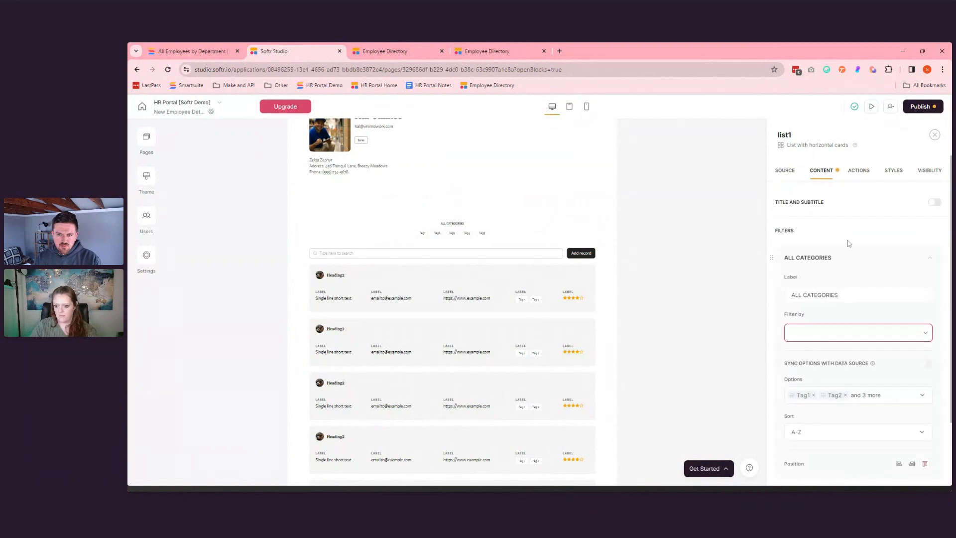
click(849, 256)
- Map the horizontal cards block's Heading 2 item to the Type of Leave field
scroll(850, 256, down, 2)
scroll(851, 256, down, 3)
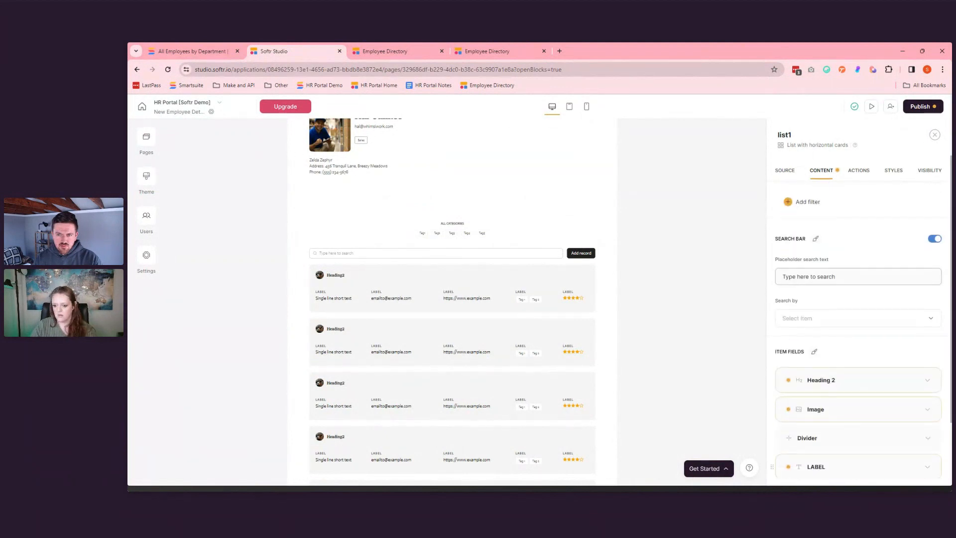
click(860, 302)
click(849, 344)
scroll(881, 390, down, 4)
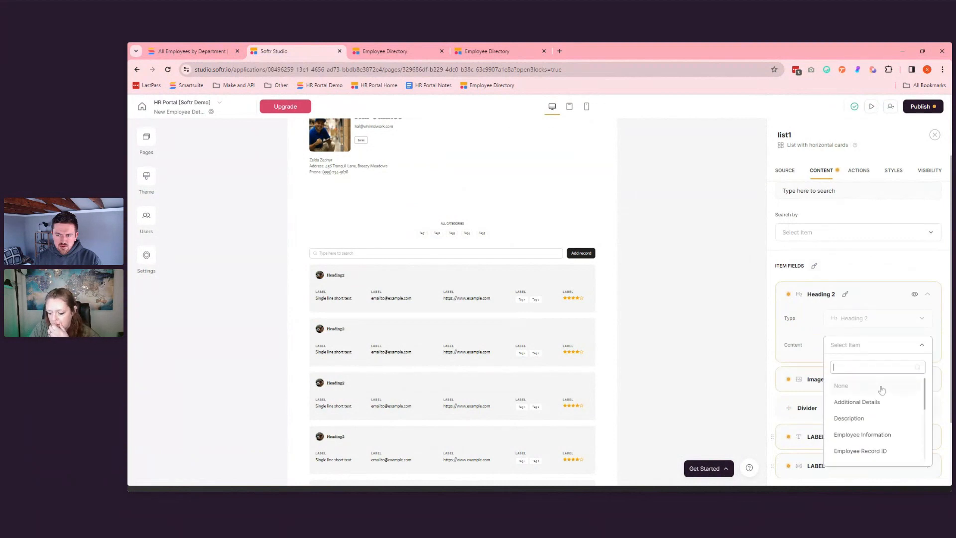
scroll(881, 390, down, 2)
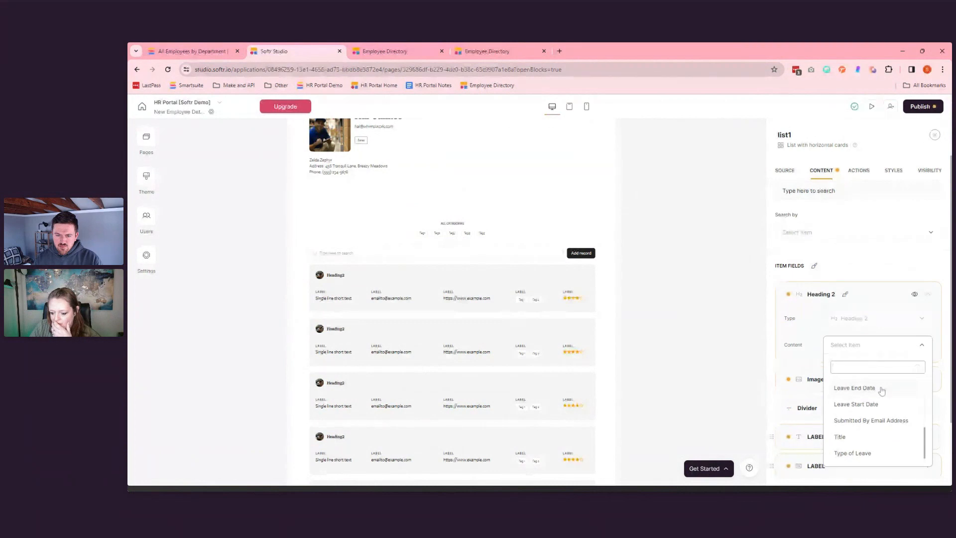
click(880, 453)
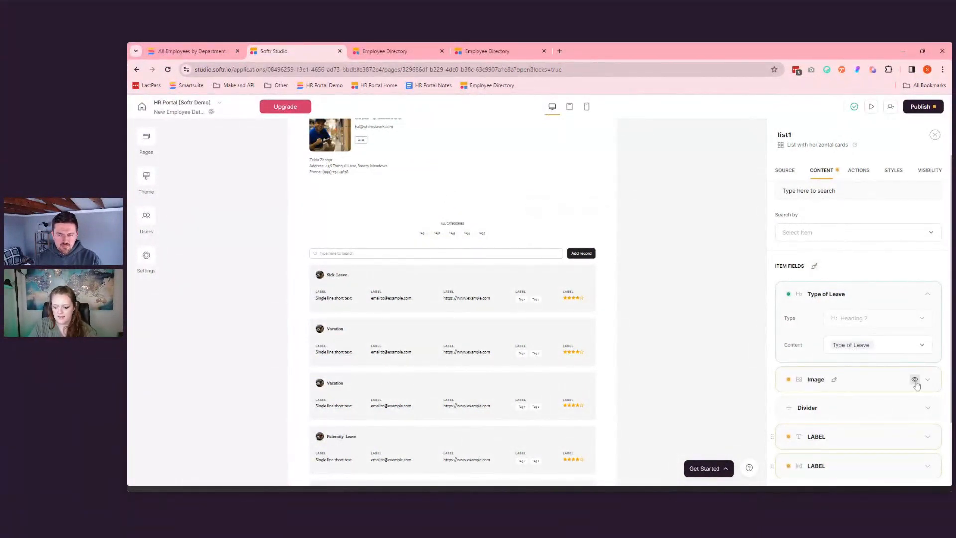
- Hide the Image item in the horizontal cards block and try hiding the Divider item as well
click(916, 382)
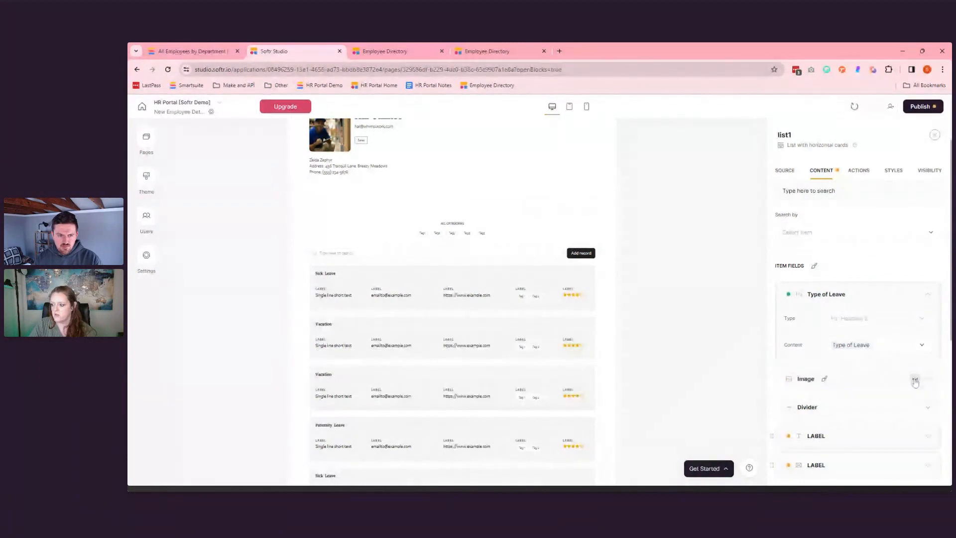
scroll(876, 381, down, 2)
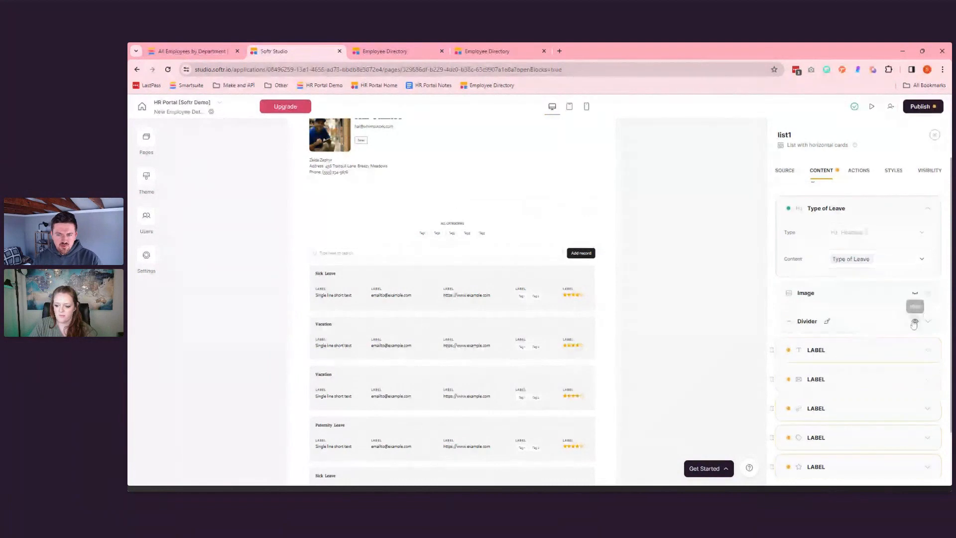
click(916, 322)
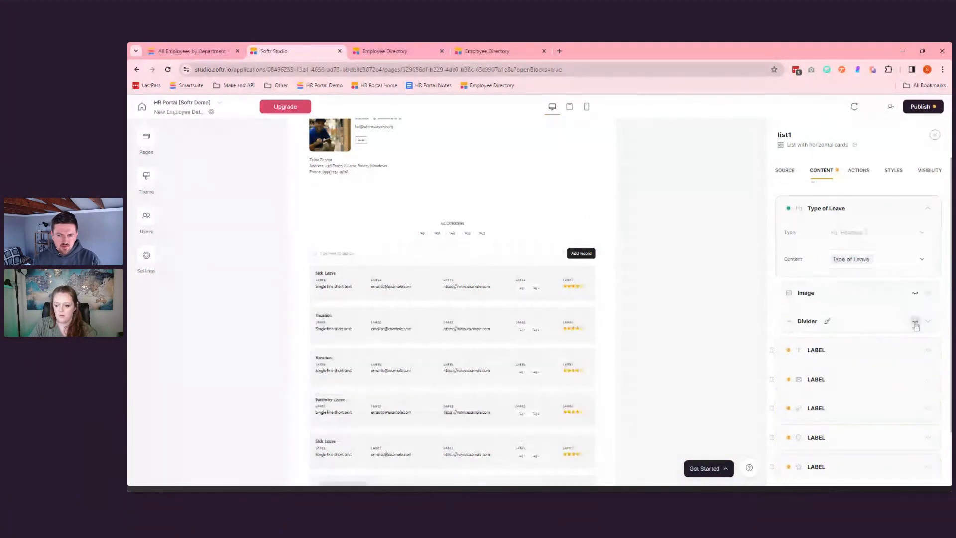
- Map the horizontal cards block's first label item to the Leave Start Date field and label it Start Date
click(896, 351)
scroll(872, 371, down, 1)
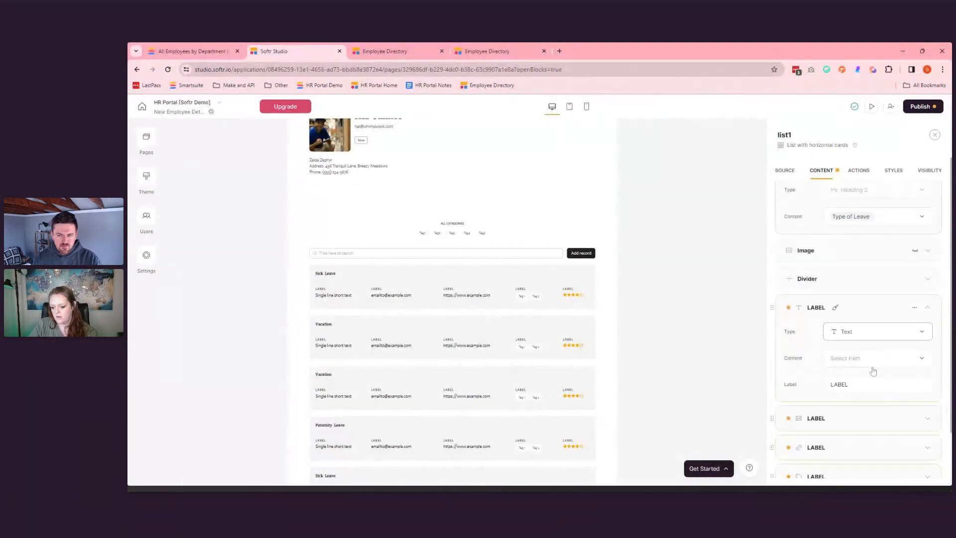
click(845, 358)
scroll(873, 315, down, 3)
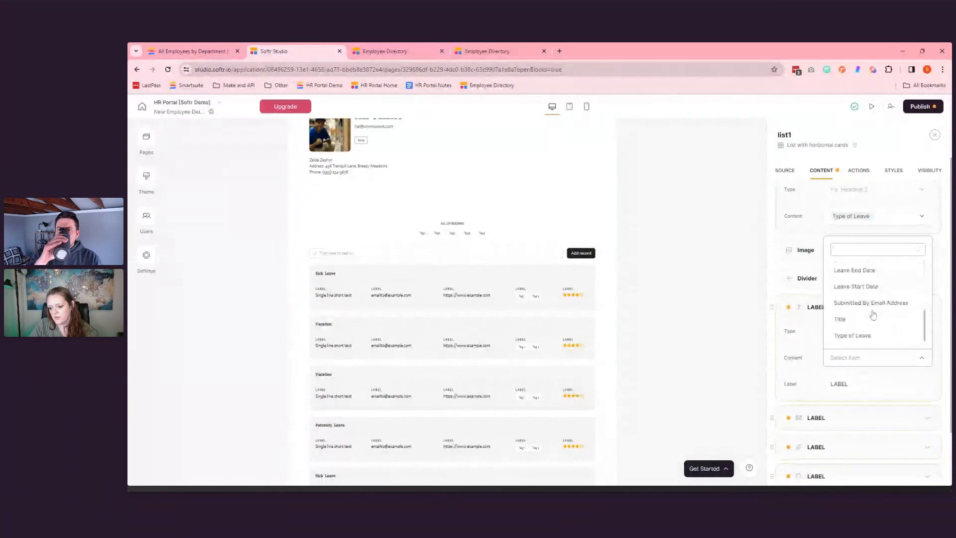
click(860, 284)
double_click(867, 384)
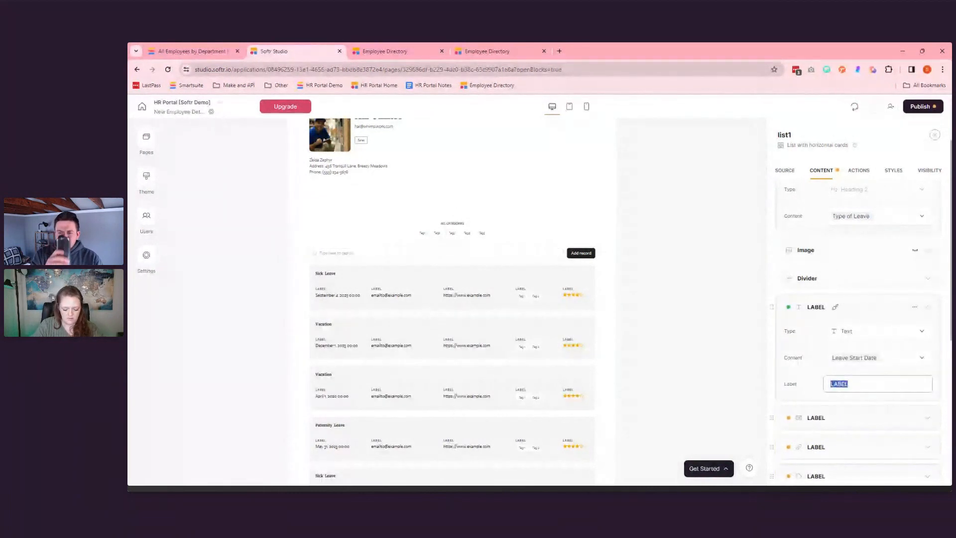
text(Strae)
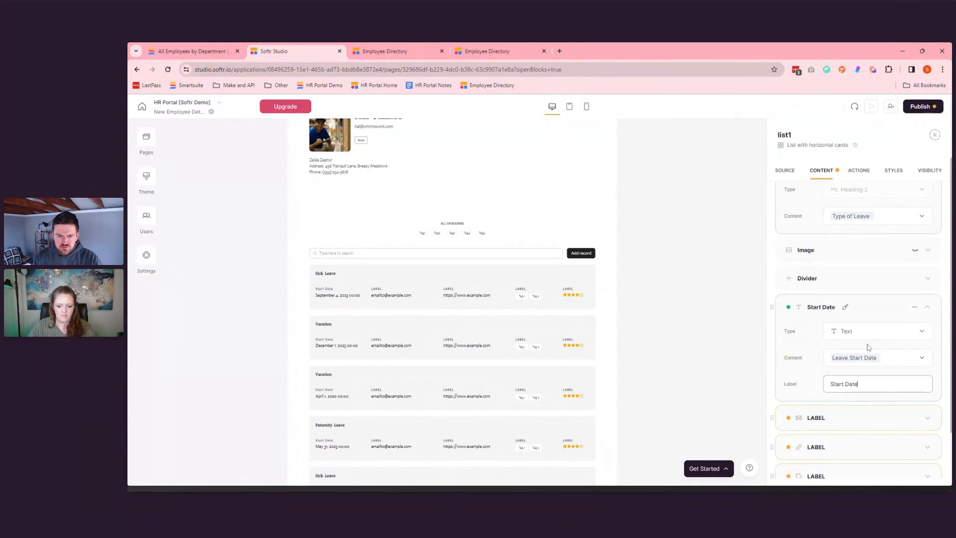
click(805, 351)
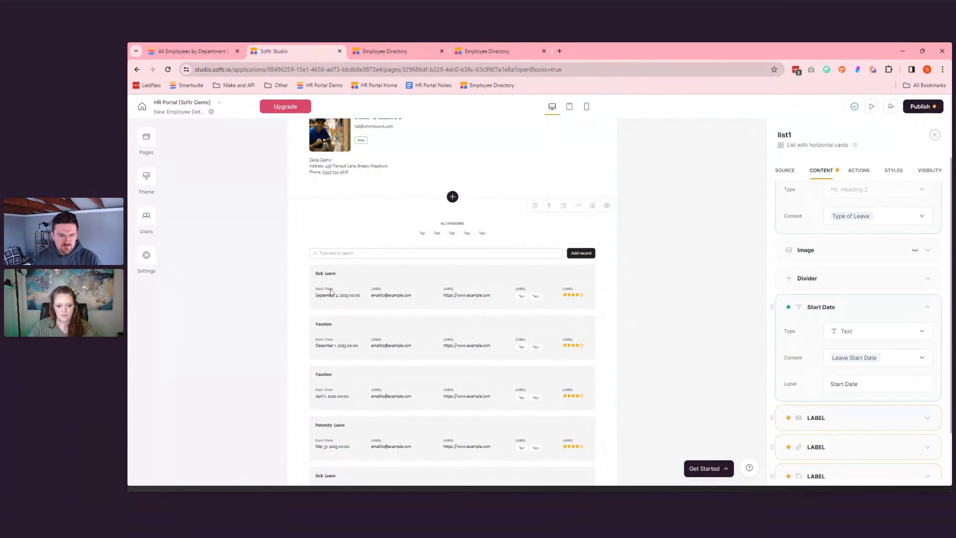
- Map the email-type label item to the Leave End Date field and label it End Date
scroll(861, 336, down, 2)
click(863, 331)
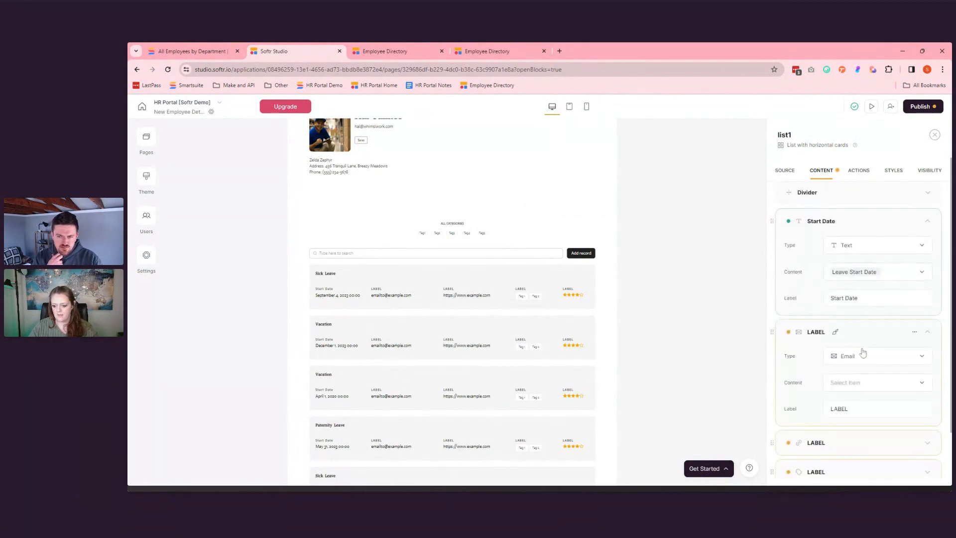
click(864, 382)
scroll(872, 339, down, 5)
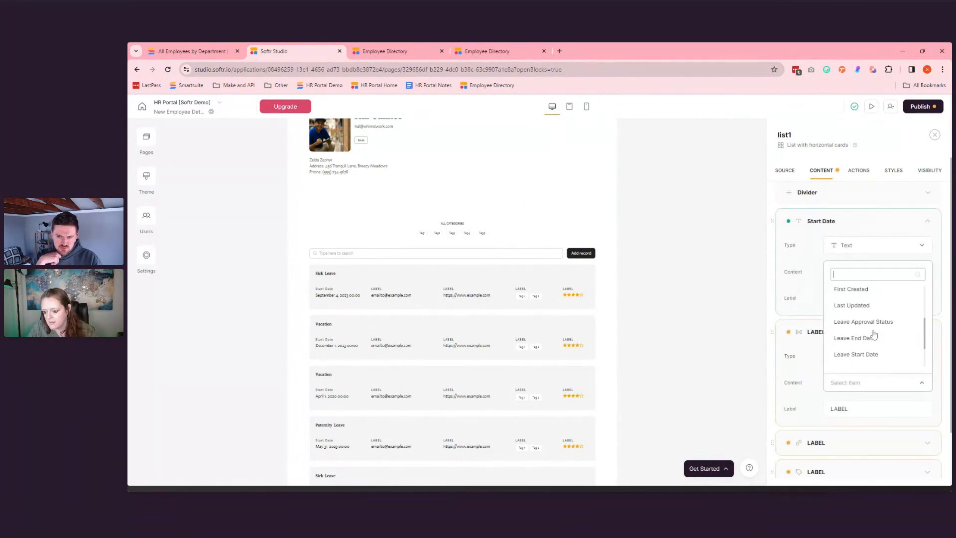
click(872, 297)
click(874, 407)
key(ctrl+a)
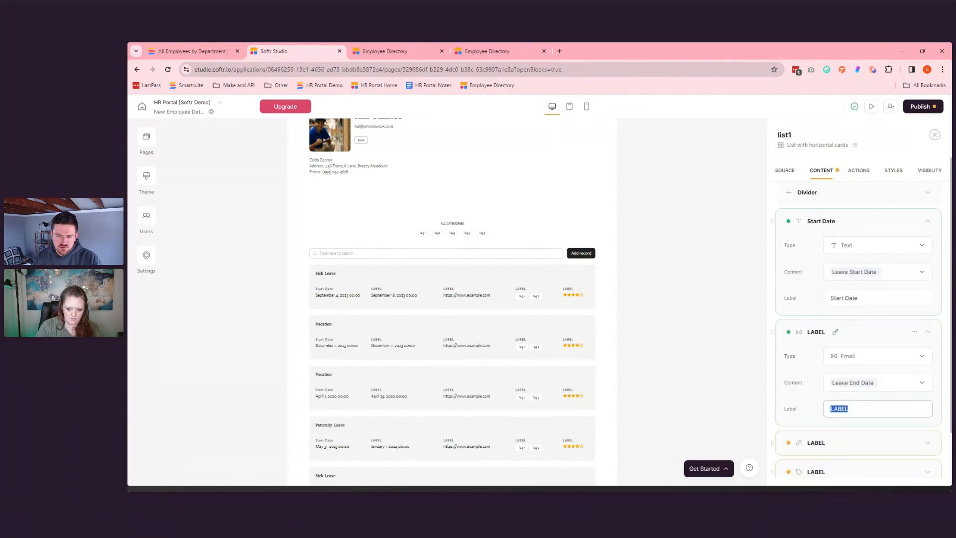
text(End Date)
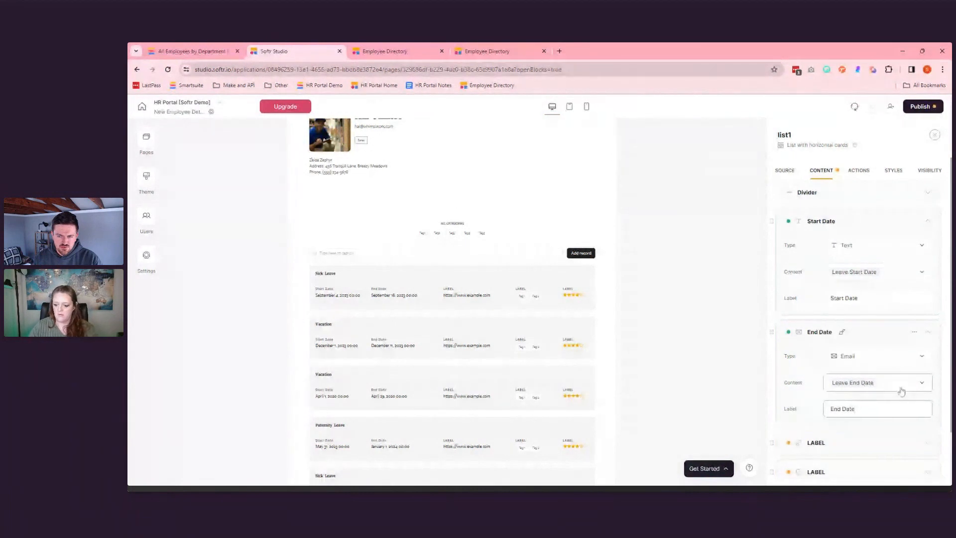
- Change the third label item to Rich text, label it Notes and map it to the Additional Details field
scroll(900, 390, down, 1)
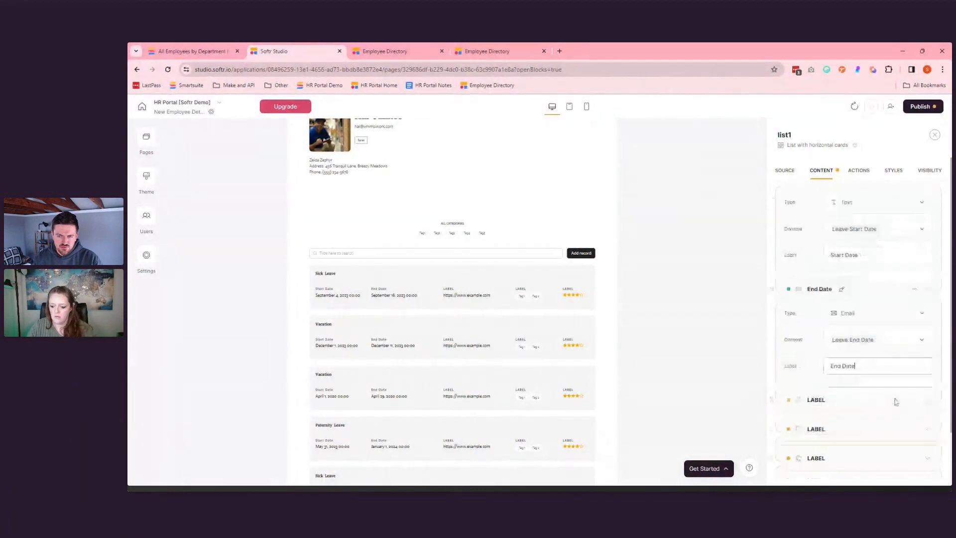
scroll(877, 375, down, 2)
click(869, 339)
click(869, 395)
double_click(840, 390)
text(Notes)
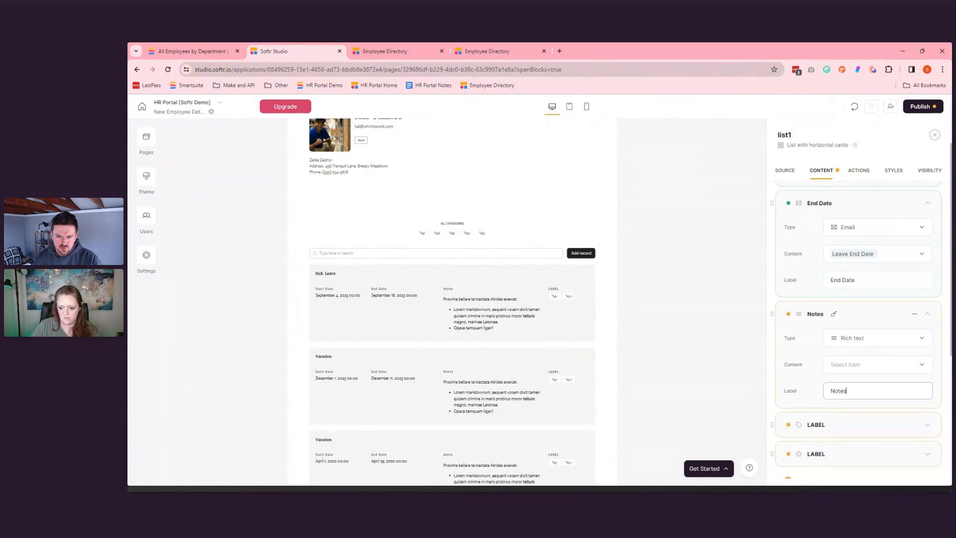
click(860, 364)
click(846, 295)
scroll(877, 352, down, 1)
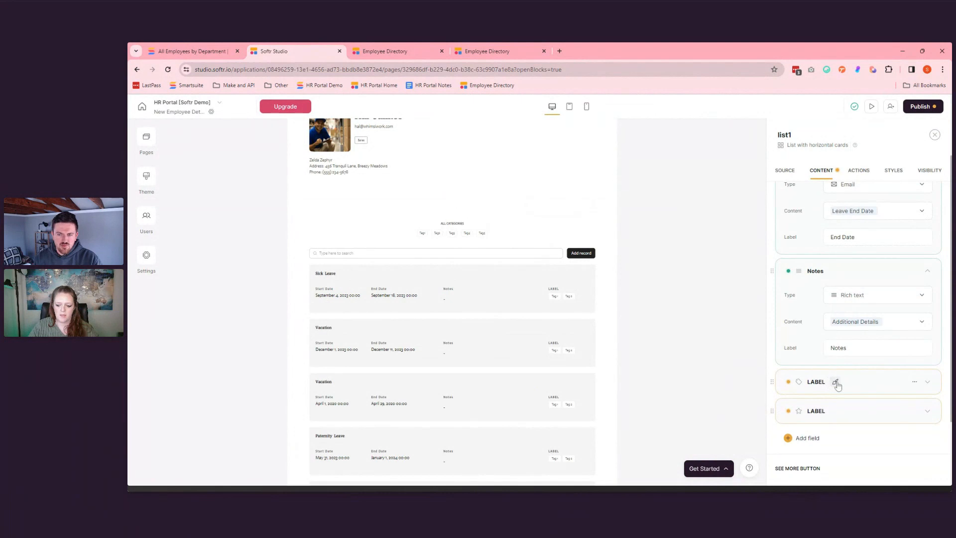
click(876, 383)
click(866, 432)
scroll(865, 383, down, 3)
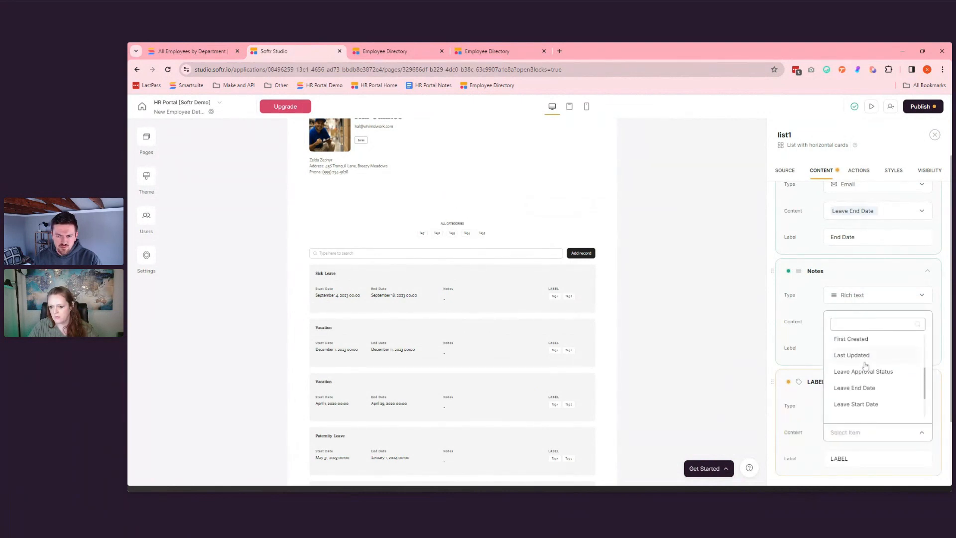
scroll(865, 366, up, 2)
scroll(876, 387, down, 5)
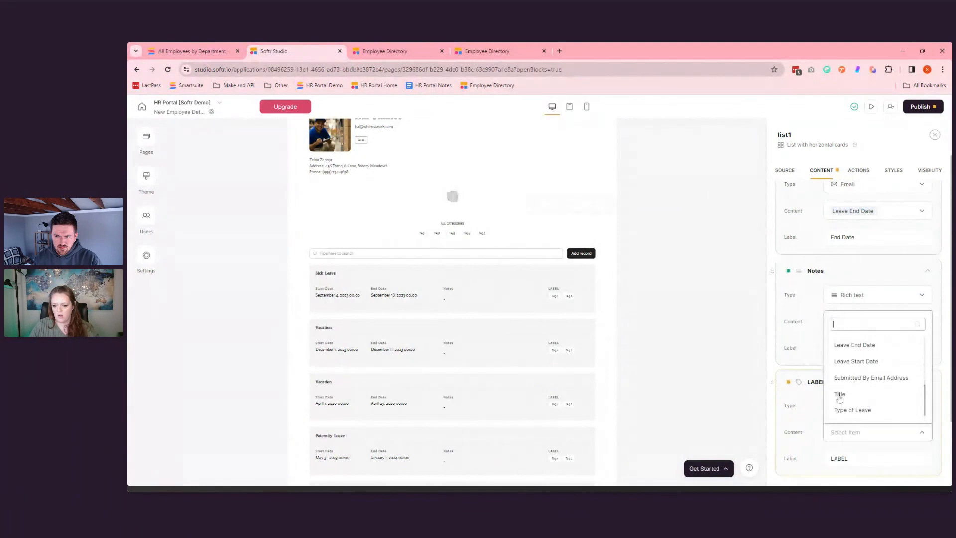
click(817, 392)
- Delete the two remaining unmapped label items, tag and rating, from the horizontal cards block
click(915, 383)
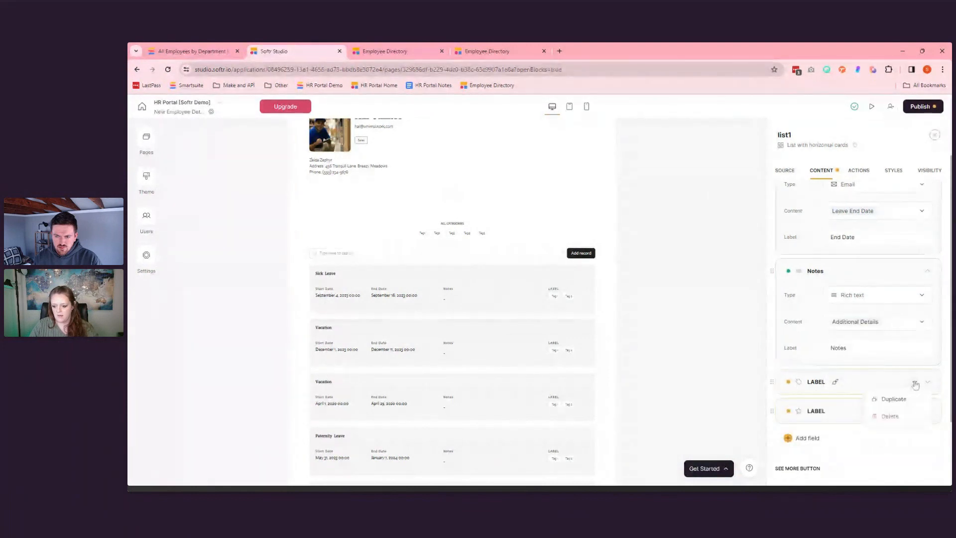
click(899, 414)
click(915, 382)
click(904, 415)
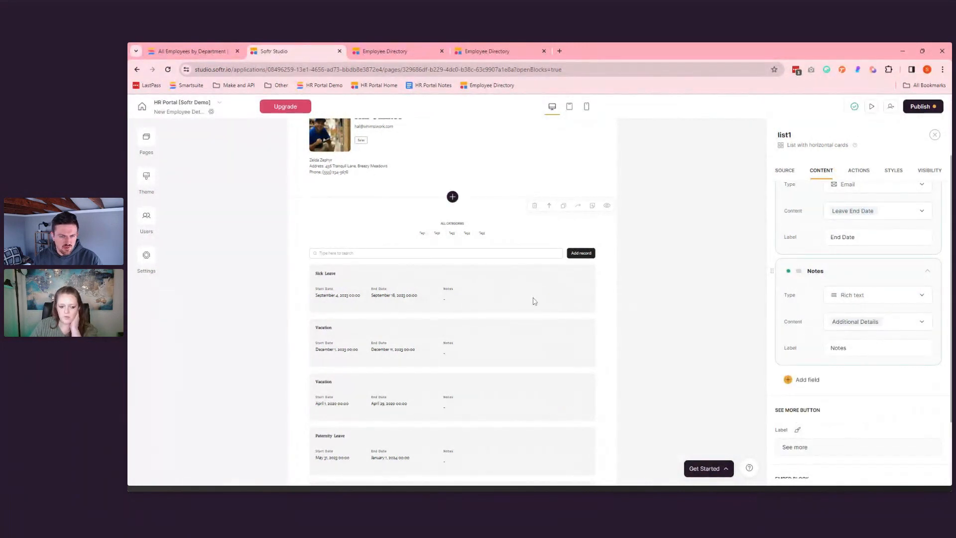
- Publish the updates made to the new employee details page
scroll(533, 301, down, 1)
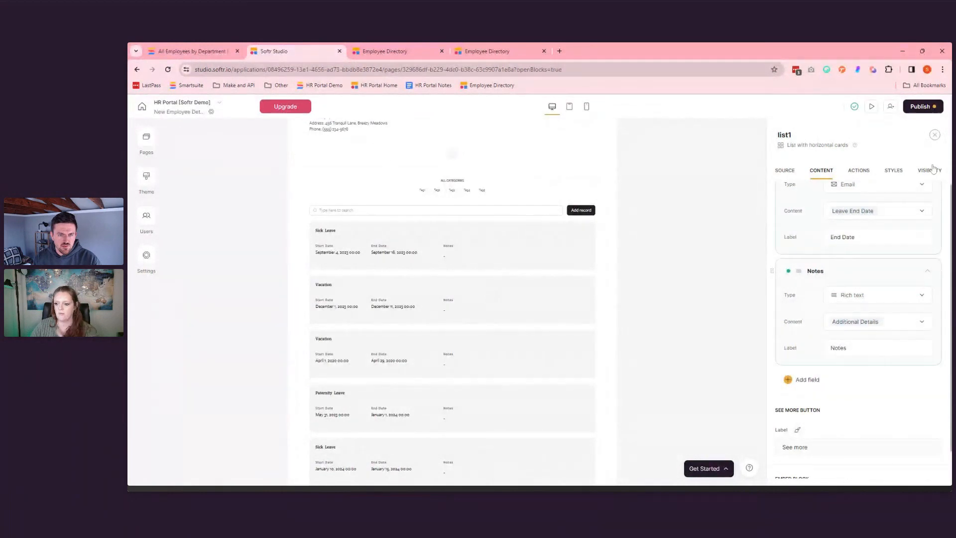
click(919, 107)
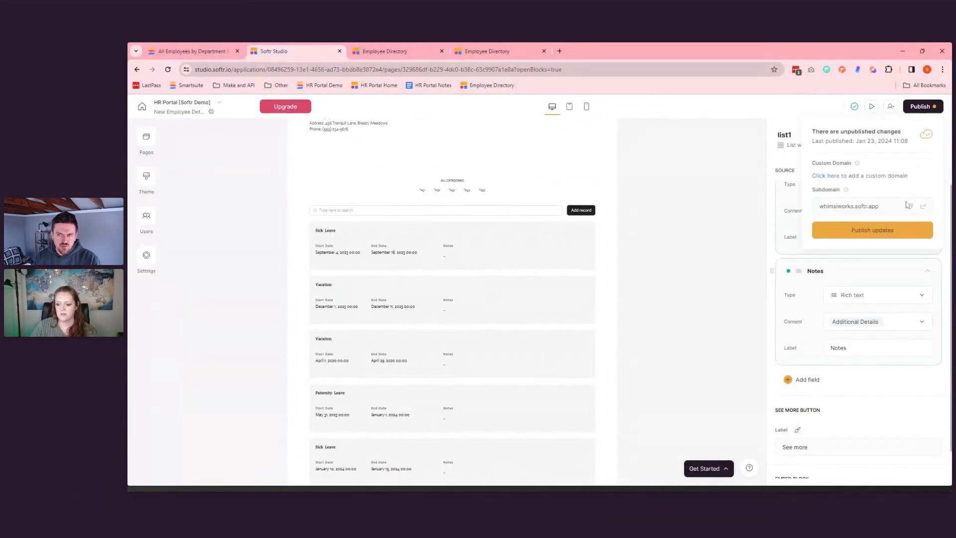
click(890, 233)
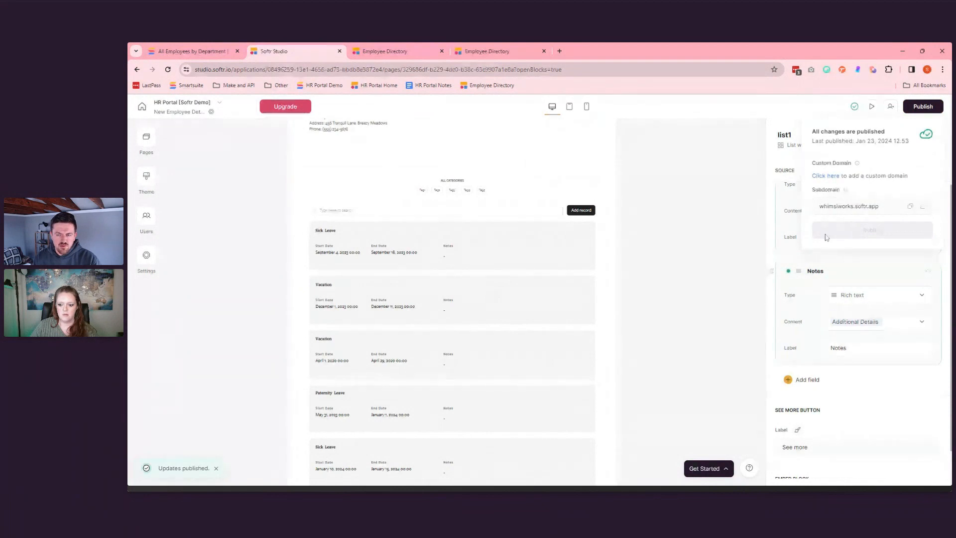
click(664, 254)
- Open the Employee Directory page and bring up the action settings of its employee cards block
click(145, 140)
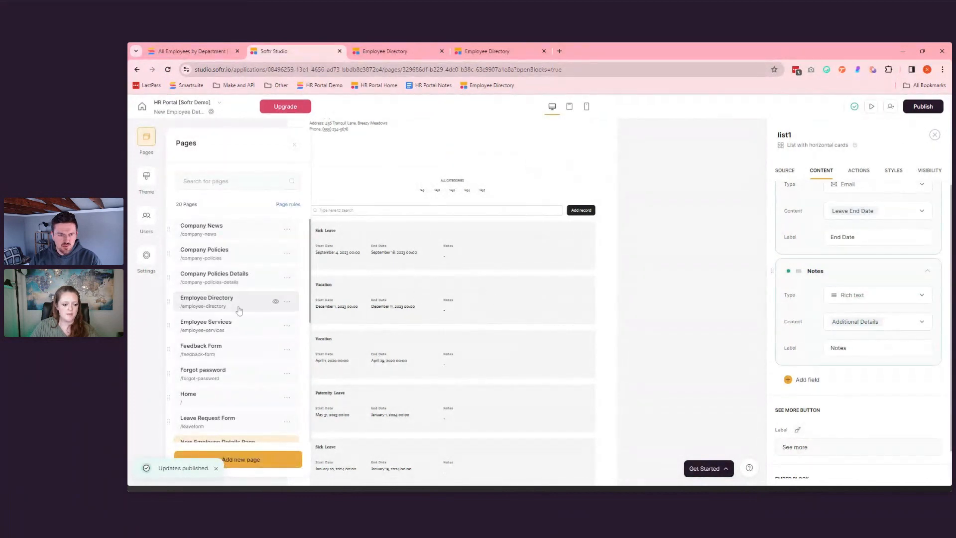
click(239, 310)
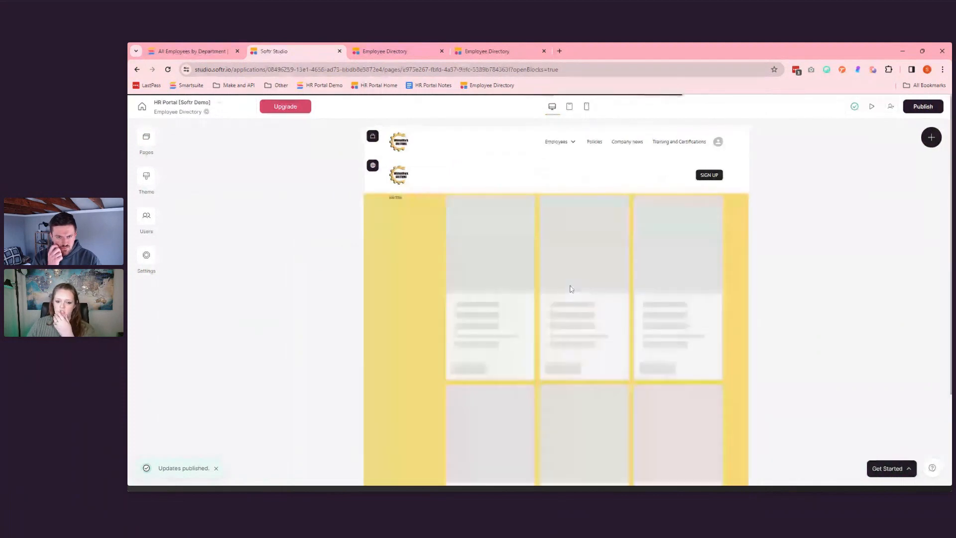
scroll(574, 283, down, 3)
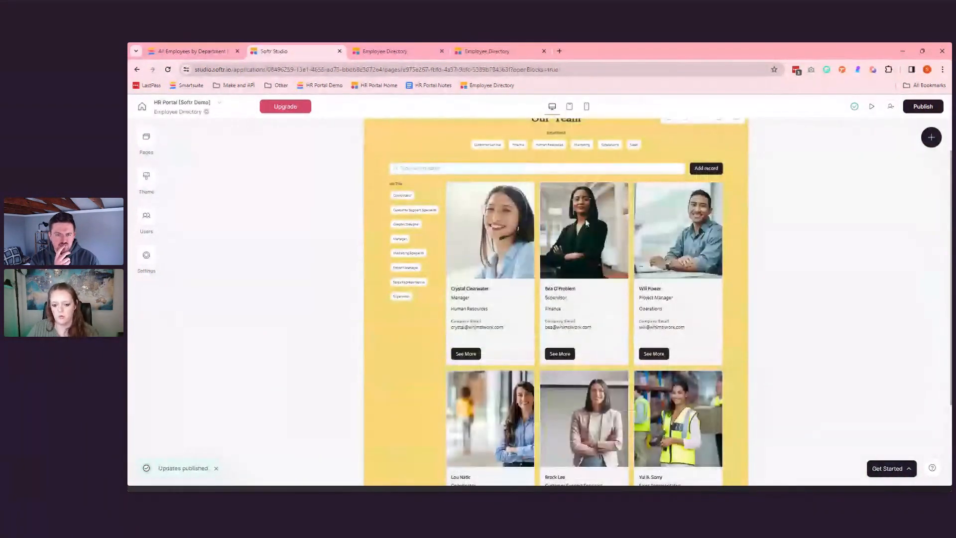
click(556, 390)
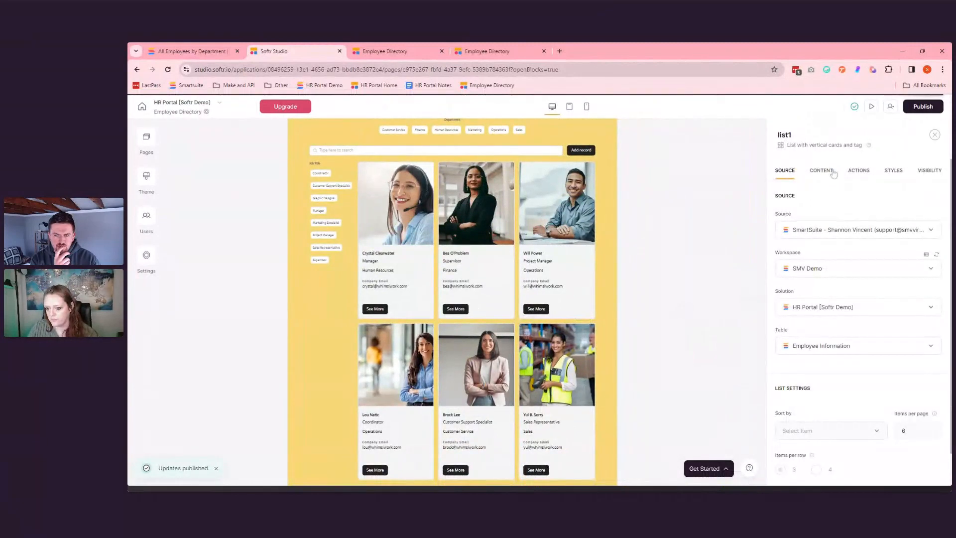
click(833, 171)
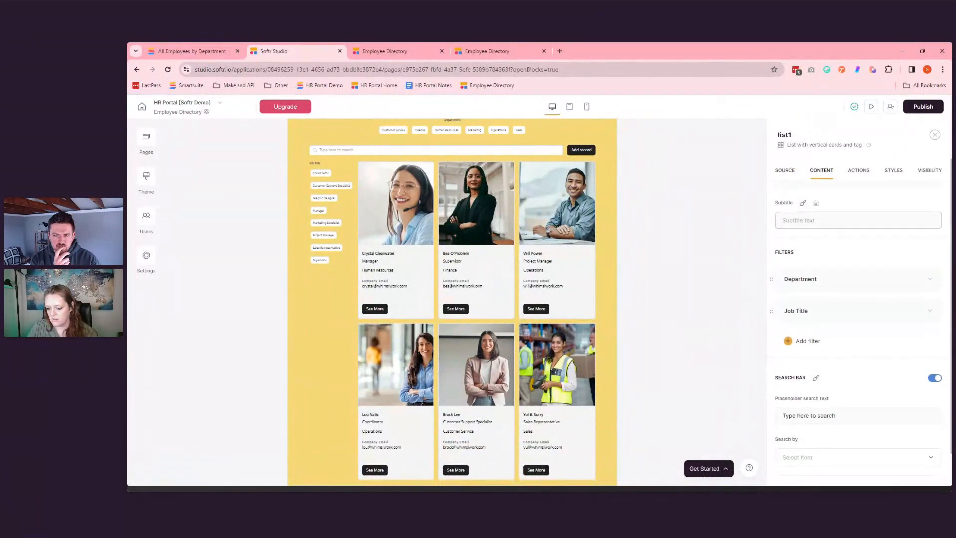
scroll(866, 226, down, 1)
click(858, 171)
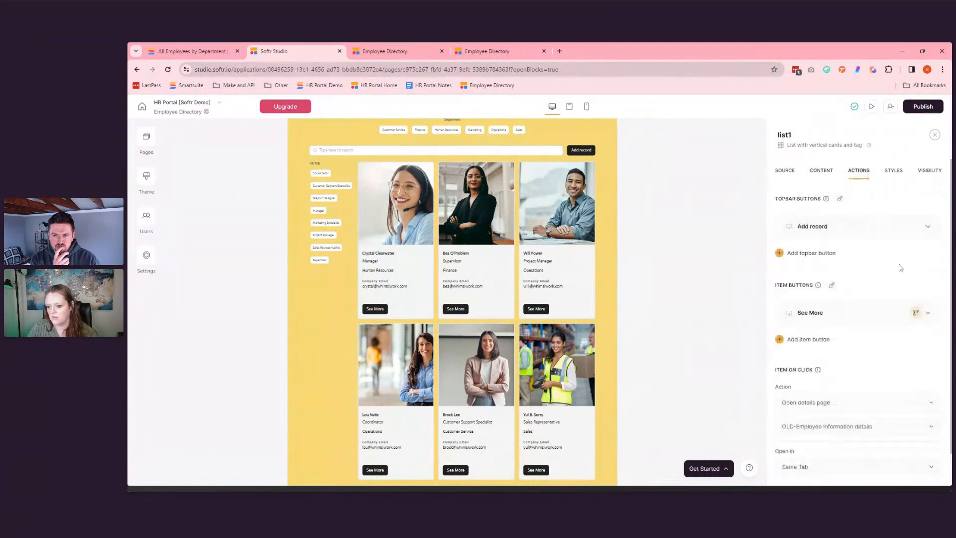
- Set the See More item button's details page to New Employee Details Page
scroll(891, 281, down, 1)
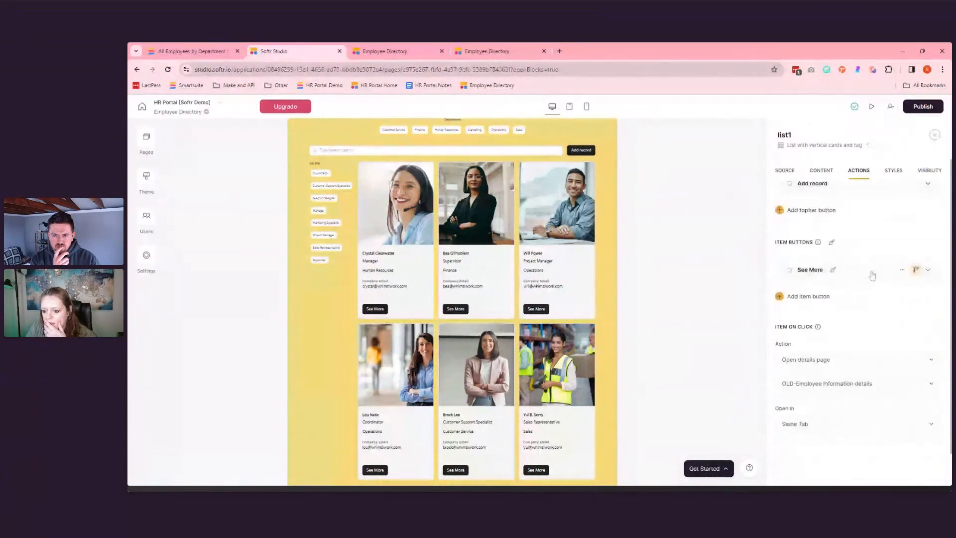
click(875, 275)
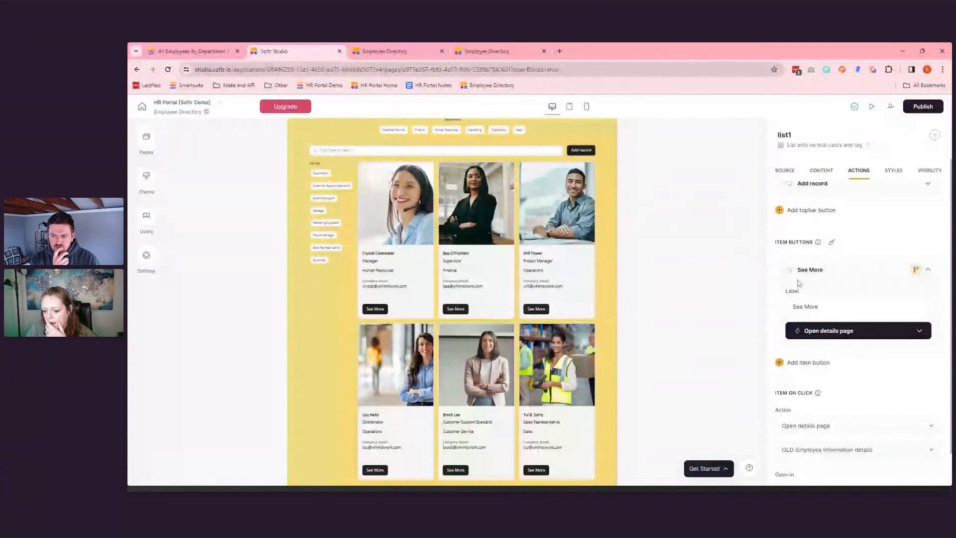
click(844, 334)
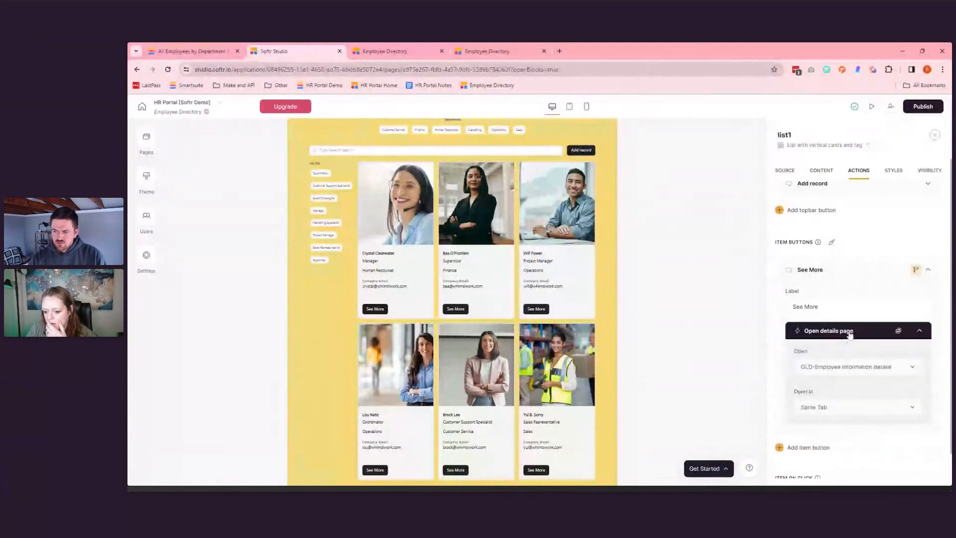
scroll(849, 335, down, 1)
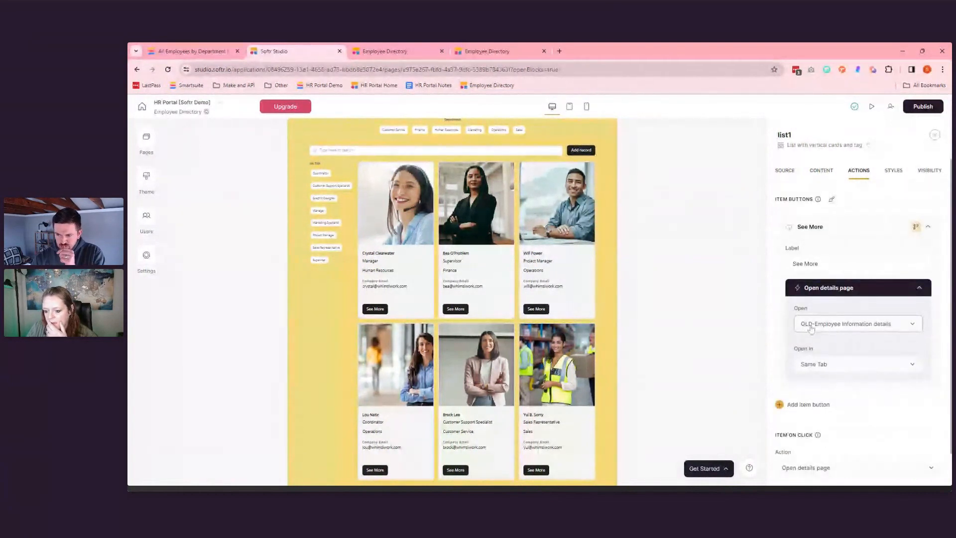
click(859, 331)
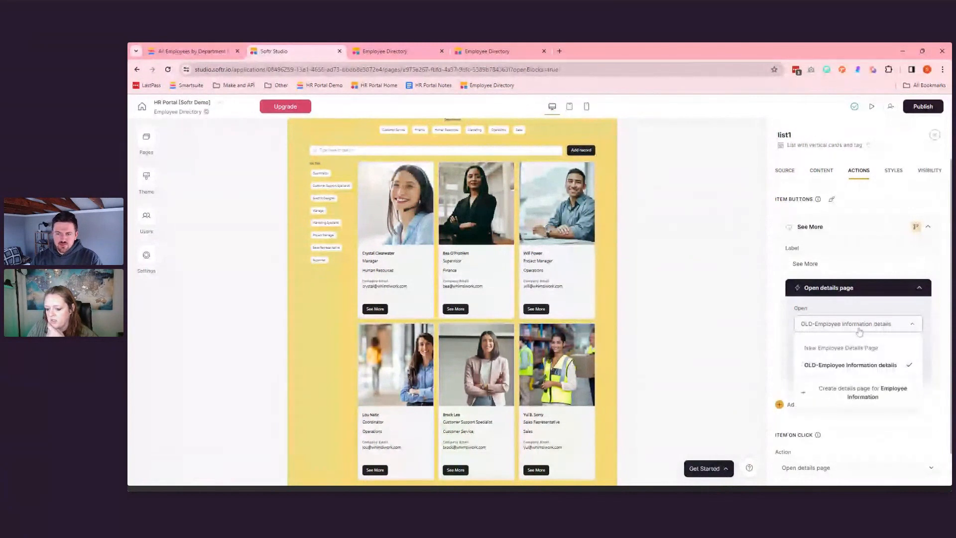
click(868, 348)
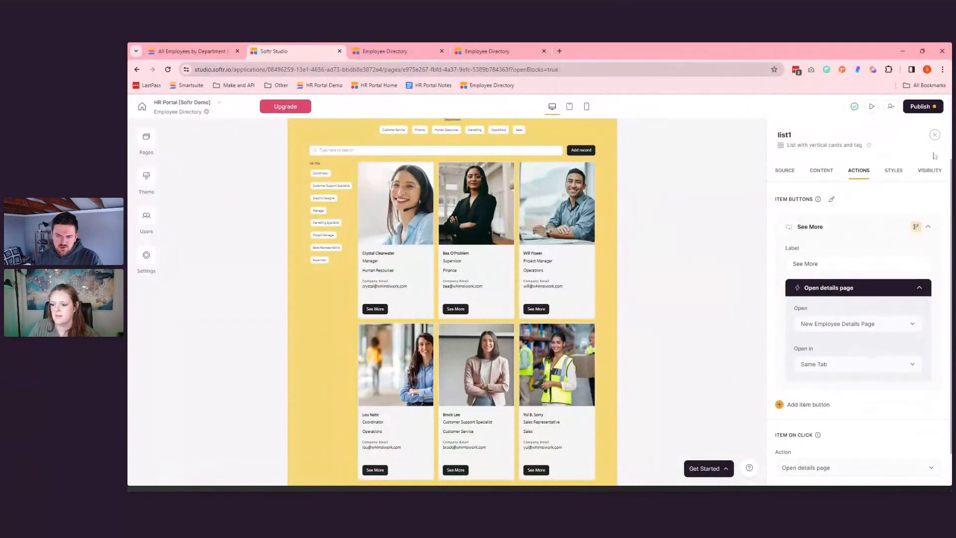
- Publish the See More button update and preview the Employee Directory page
click(921, 107)
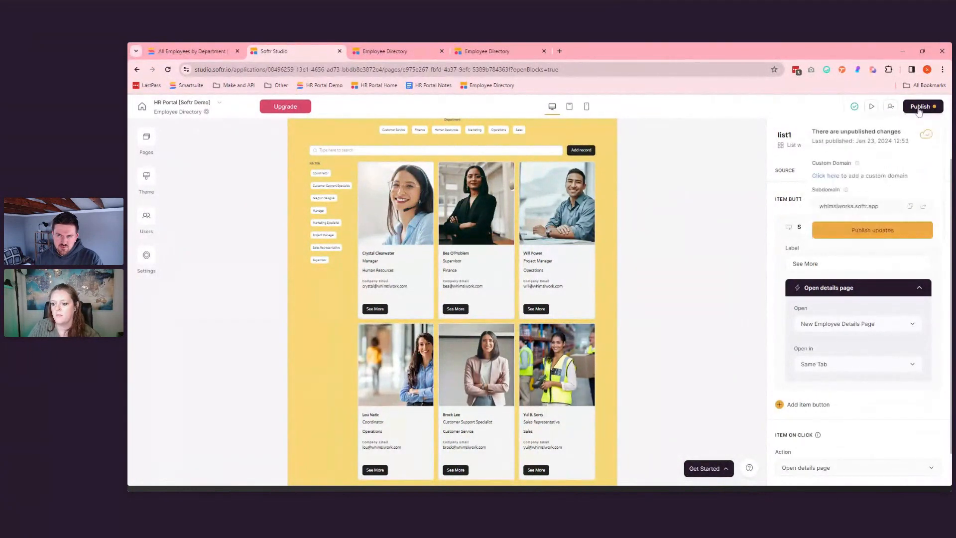
click(872, 231)
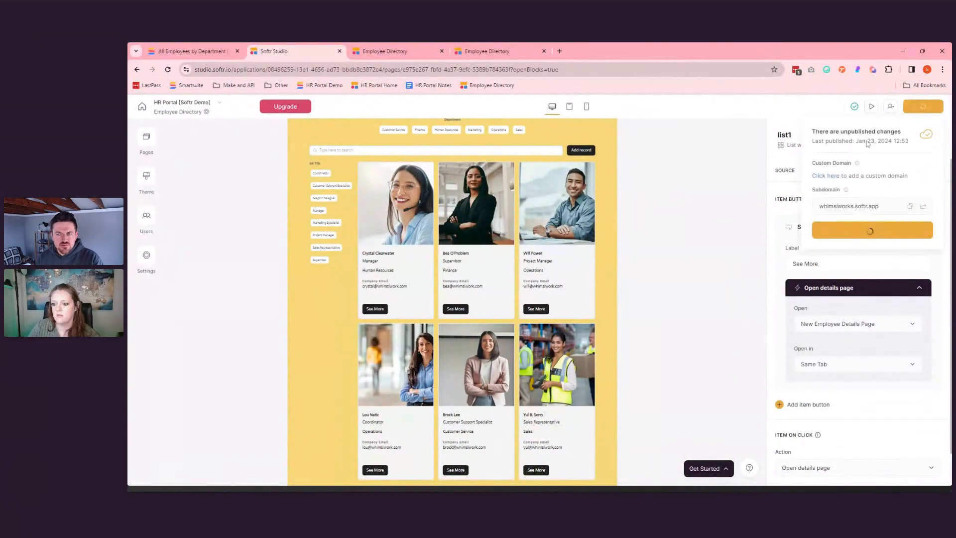
click(870, 108)
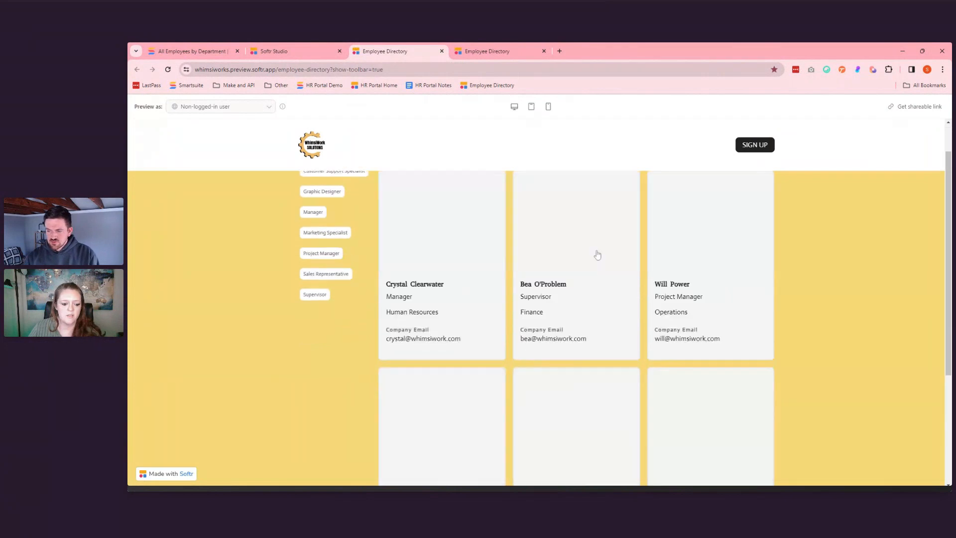
scroll(456, 334, down, 2)
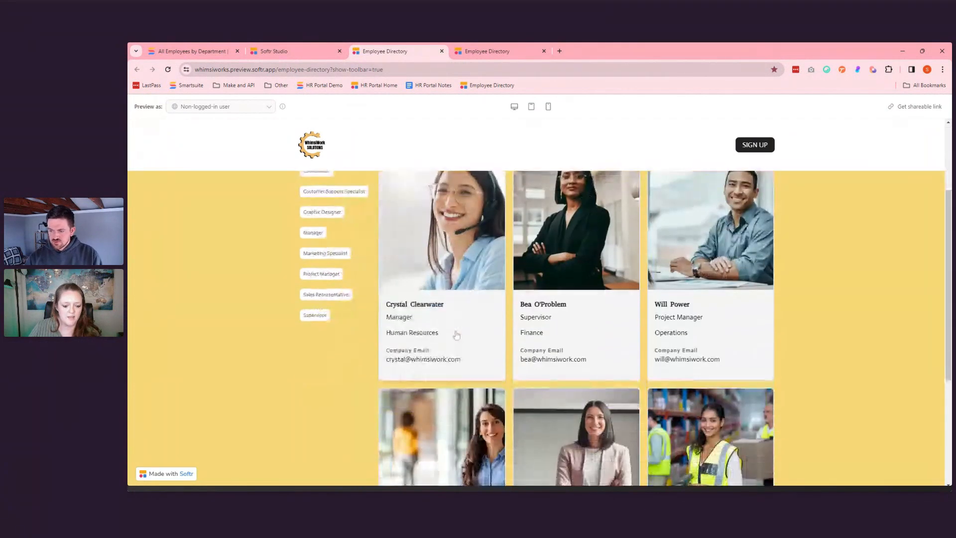
- Test an employee card in the preview and set the cards' on-click details page to New Employee Details Page
click(455, 341)
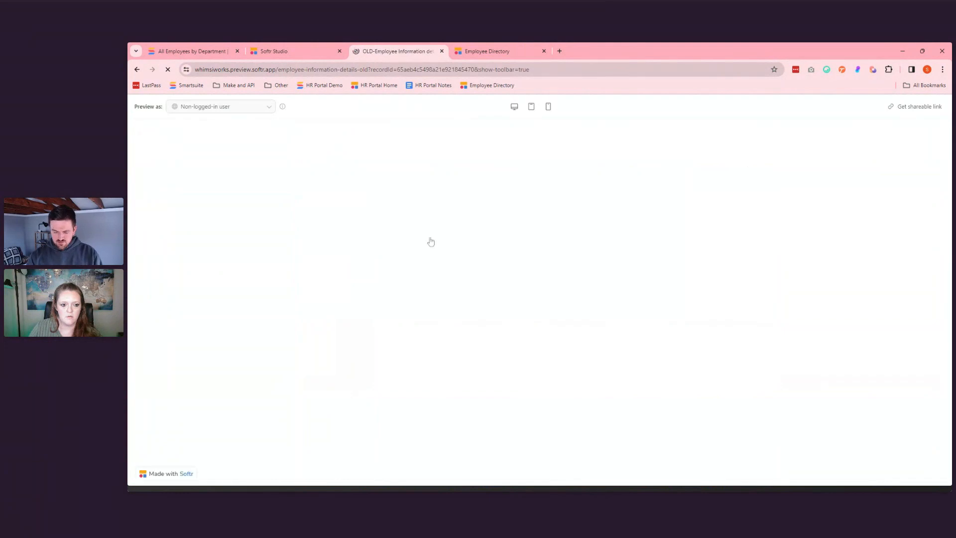
key(ctrl+shift+Tab)
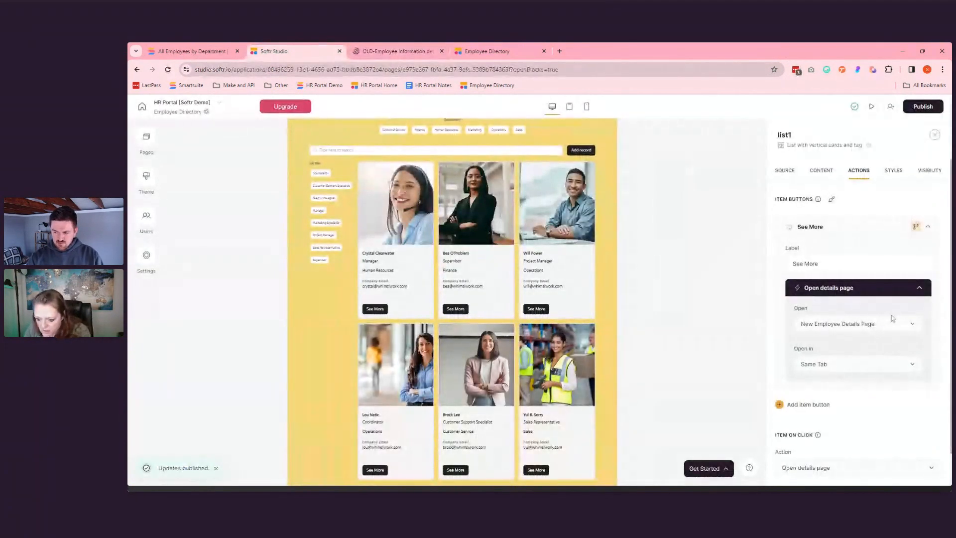
scroll(892, 318, down, 3)
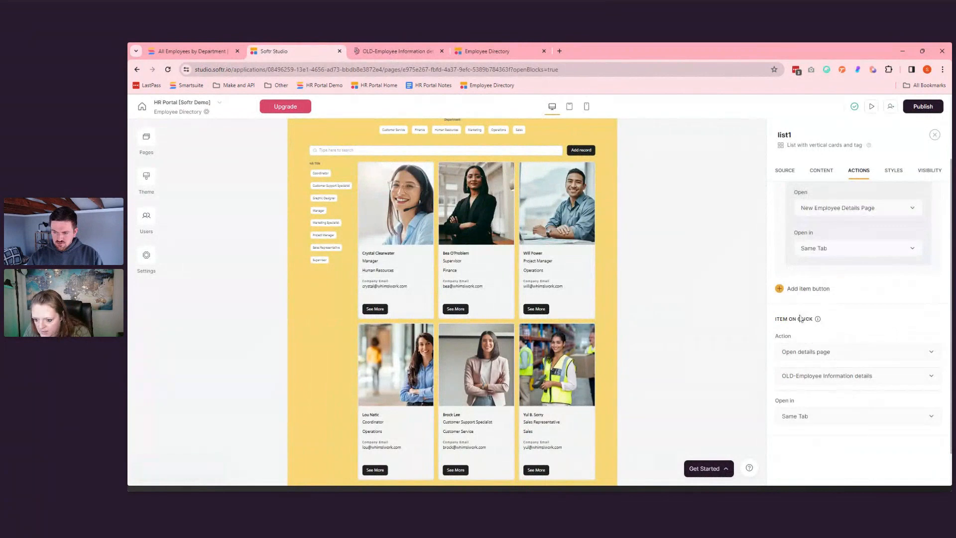
click(838, 388)
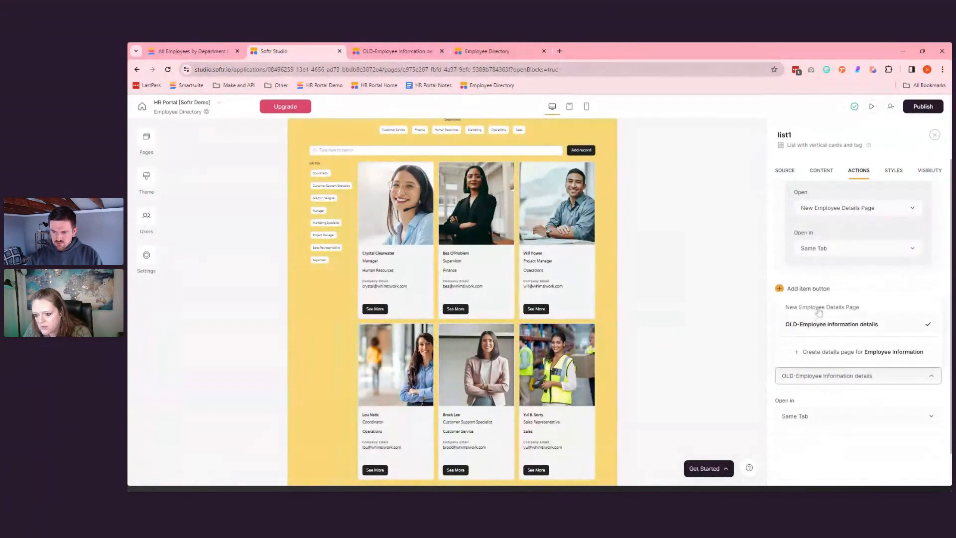
click(826, 306)
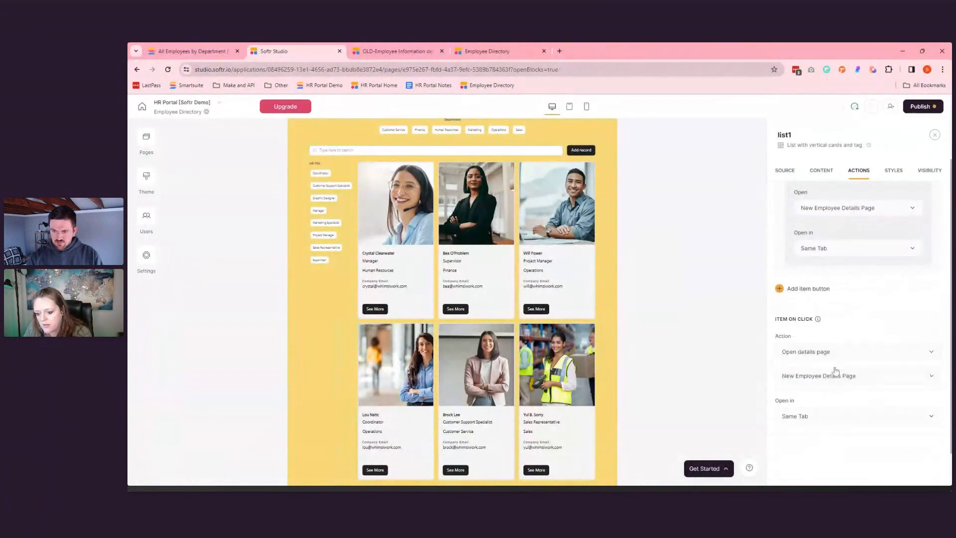
- Publish the item-on-click update and preview the Employee Directory page
click(920, 106)
click(868, 235)
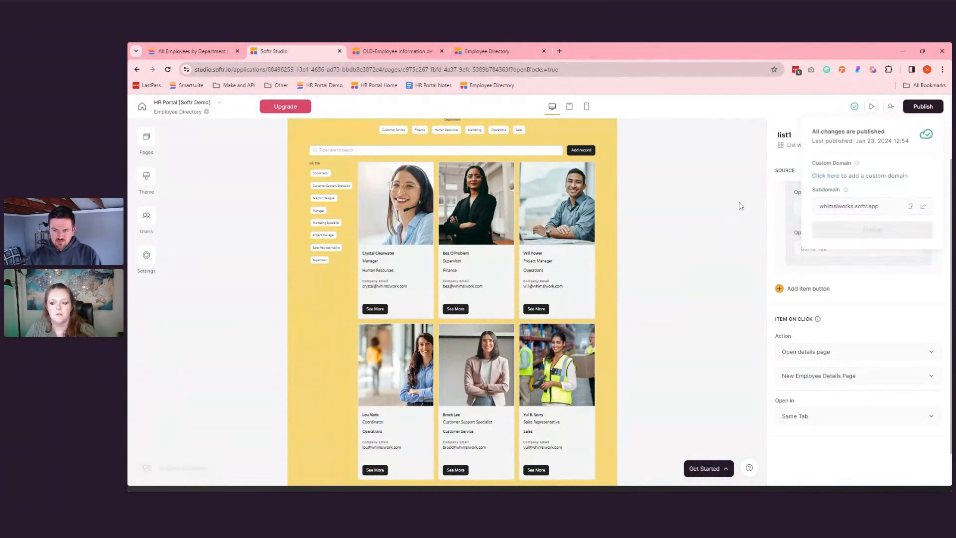
click(872, 109)
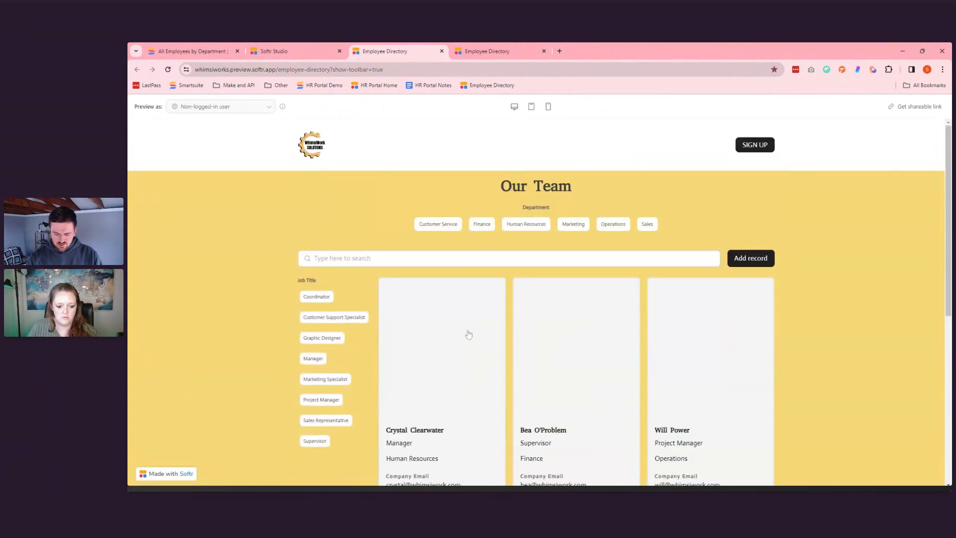
- Open the Finance supervisor's card in the directory preview and look through the details and the records list below them
scroll(503, 356, down, 2)
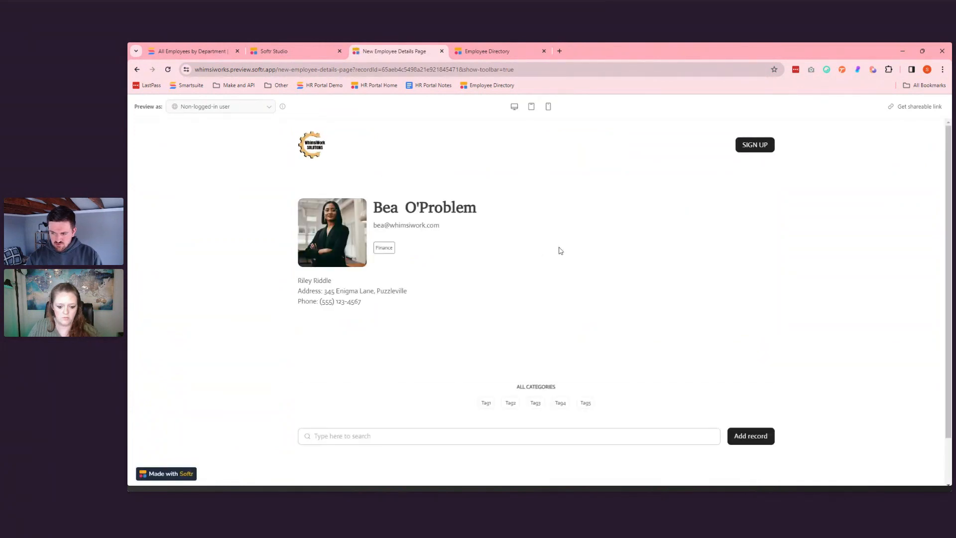
scroll(561, 251, down, 1)
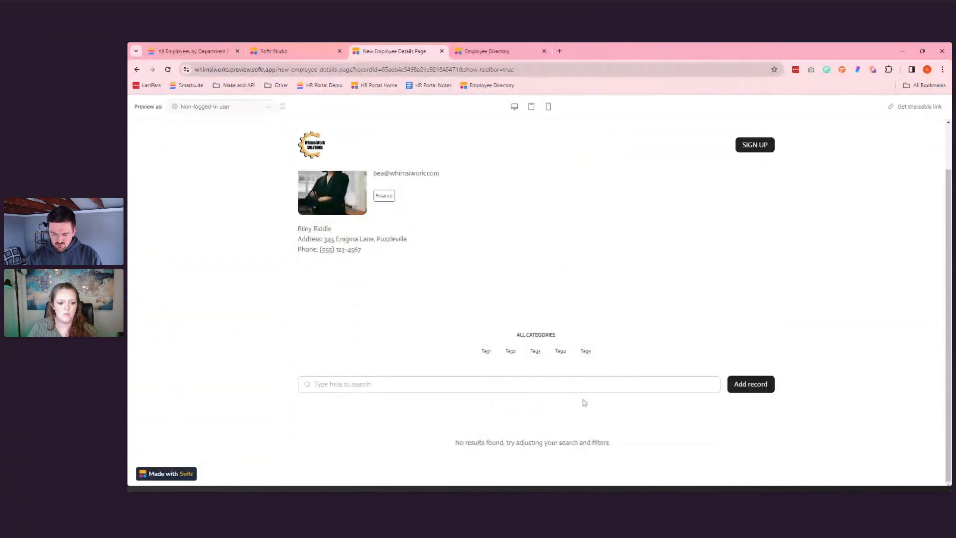
click(345, 48)
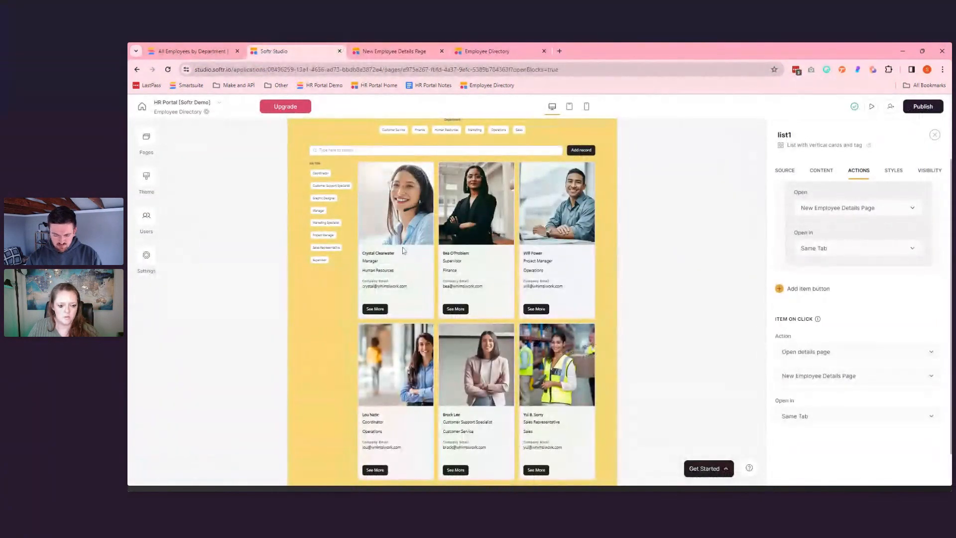
click(383, 52)
- Return to the Employee Directory preview and preview it as the second listed user, acknowledging the notice
click(138, 70)
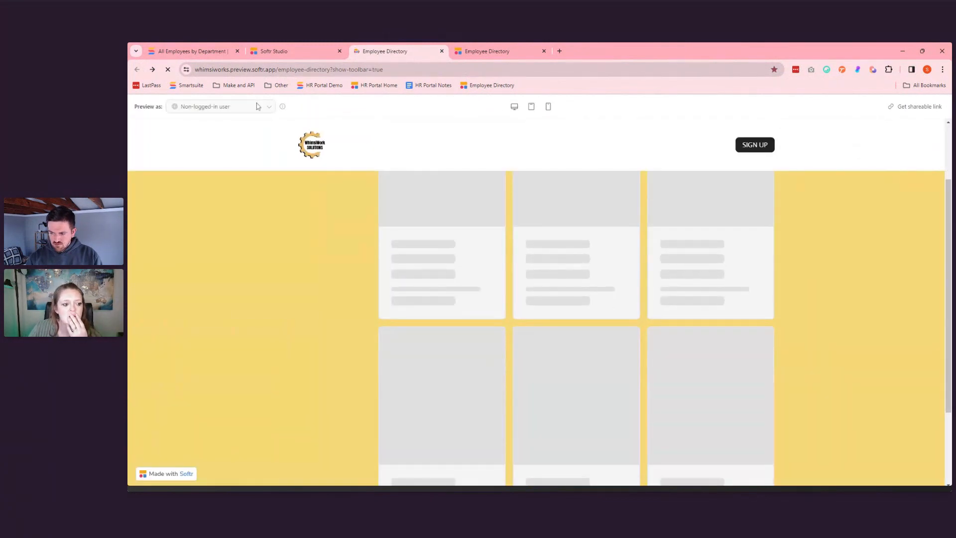
click(258, 106)
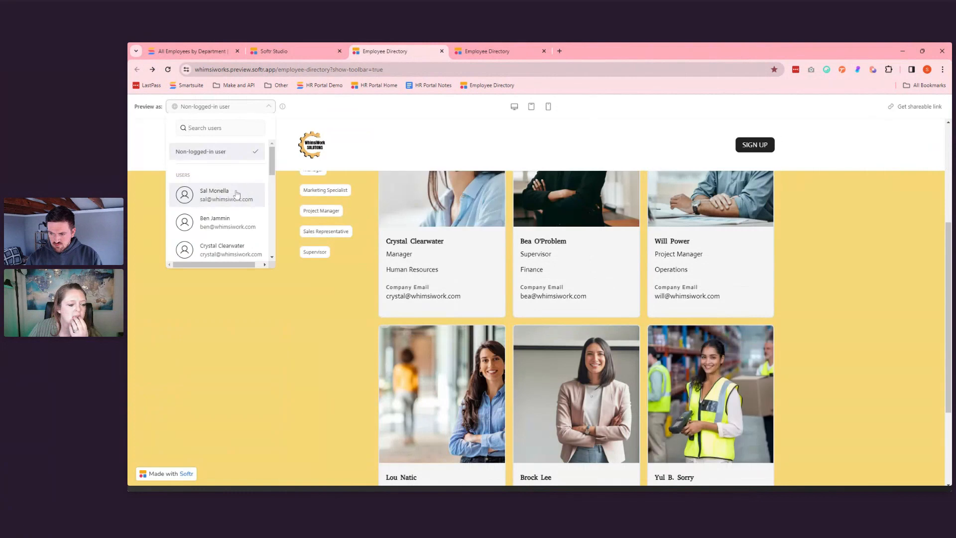
click(233, 219)
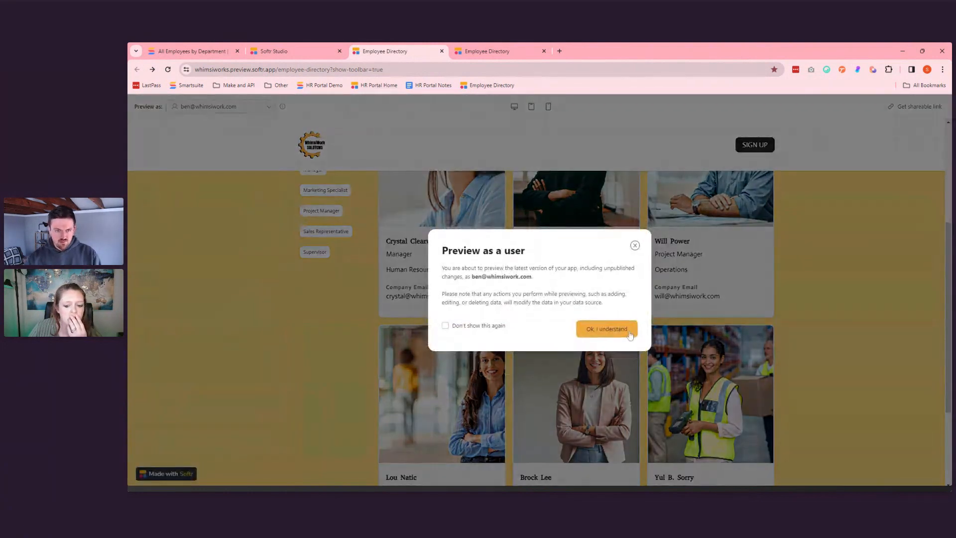
click(605, 328)
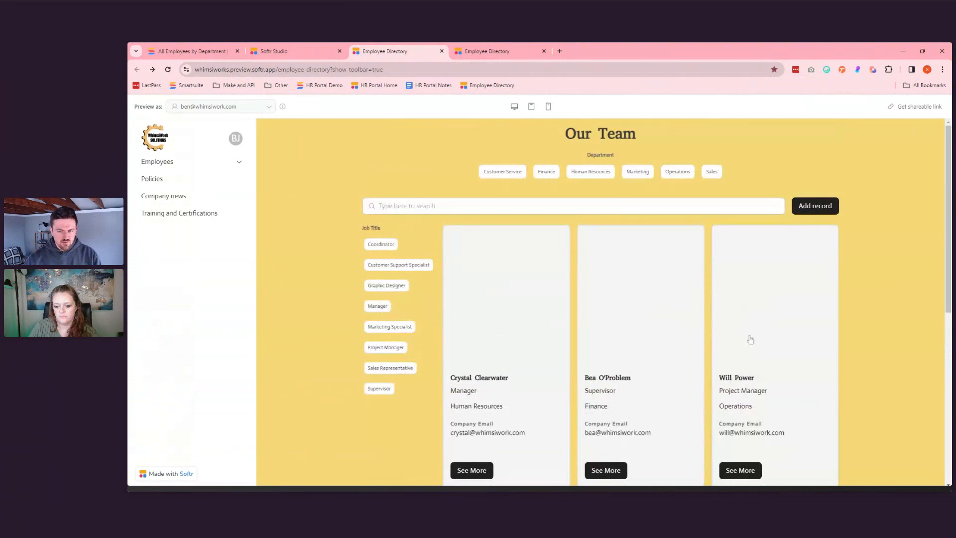
- Open the Operations project manager's card and examine the employee details and leave records on the details page
click(753, 345)
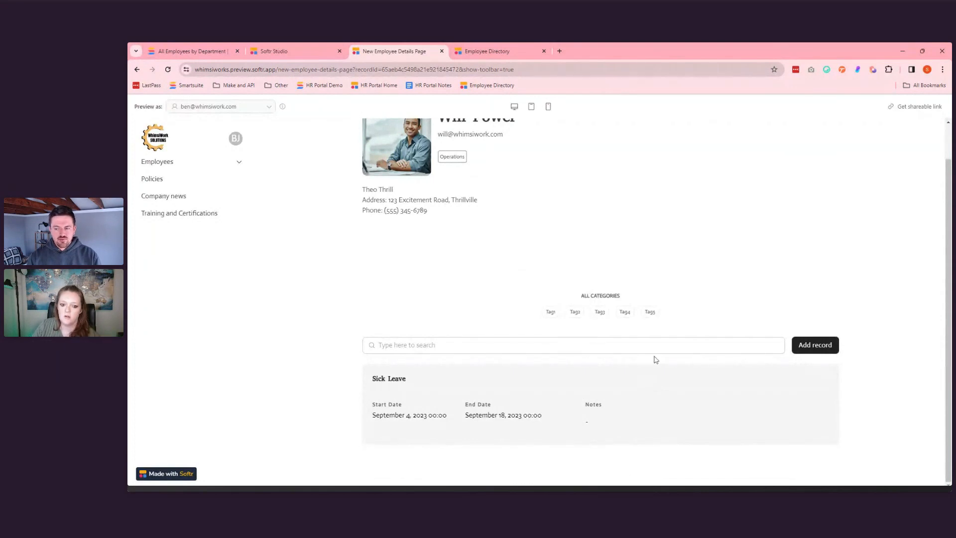
scroll(655, 358, up, 1)
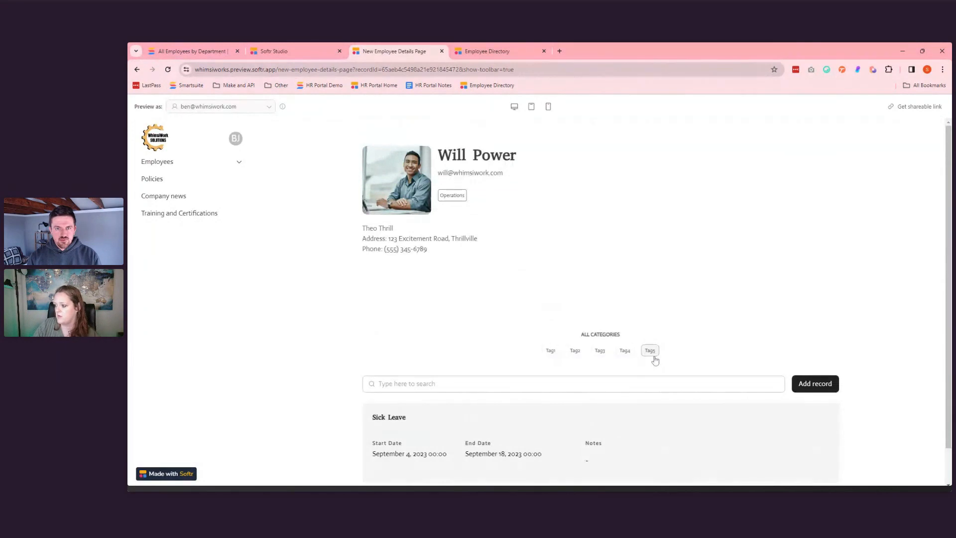